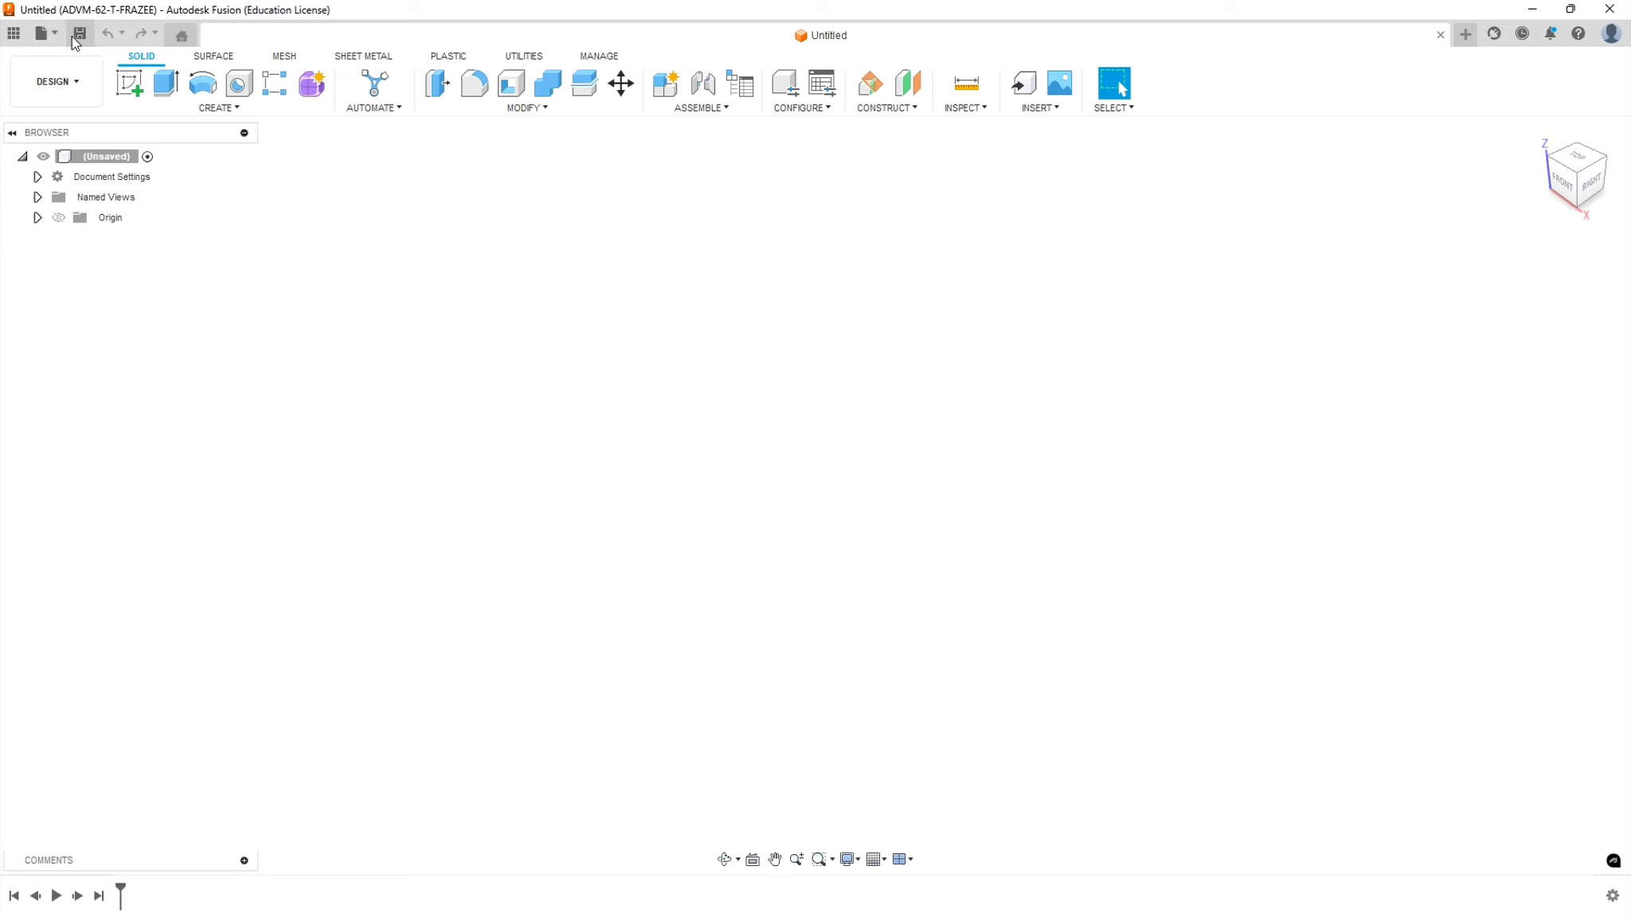
- Save the new design under the name 7310_REV_0_ followed by the author's first initial and surname in capitals
left_click(79, 34)
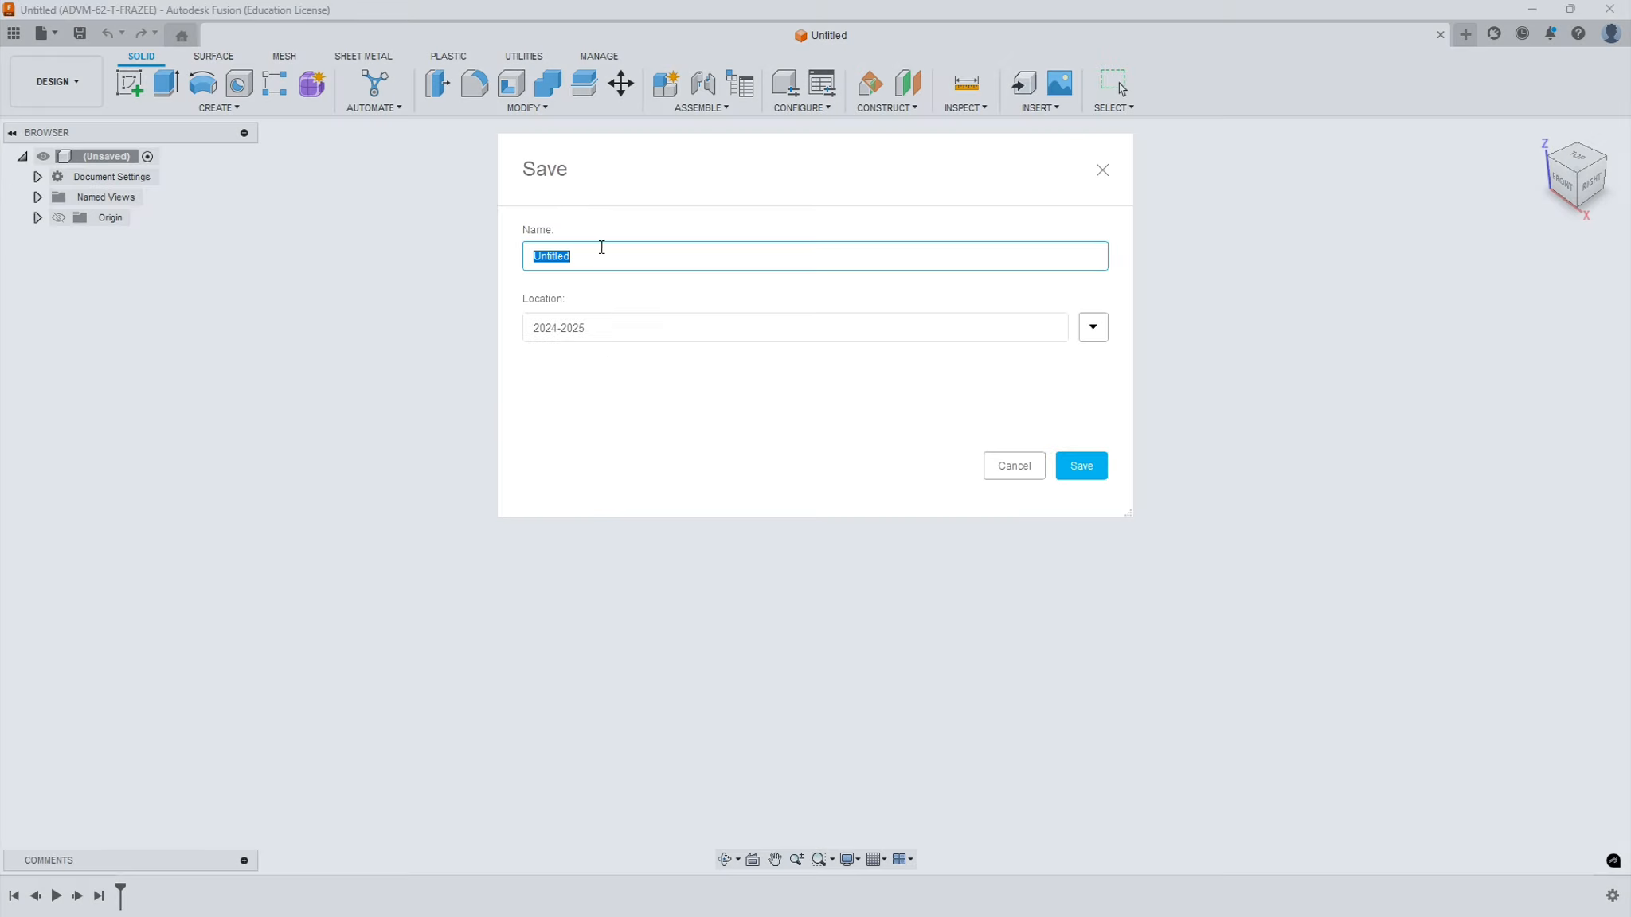
type("7310_REV")
key("BackSpace")
key("BackSpace")
type("EV_0")
type("_TFrazee")
key("BackSpace")
key("BackSpace")
key("BackSpace")
key("BackSpace")
key("BackSpace")
key("BackSpace")
type("fraFRAZWW")
key("BackSpace")
key("BackSpace")
type("EE")
left_click(1090, 470)
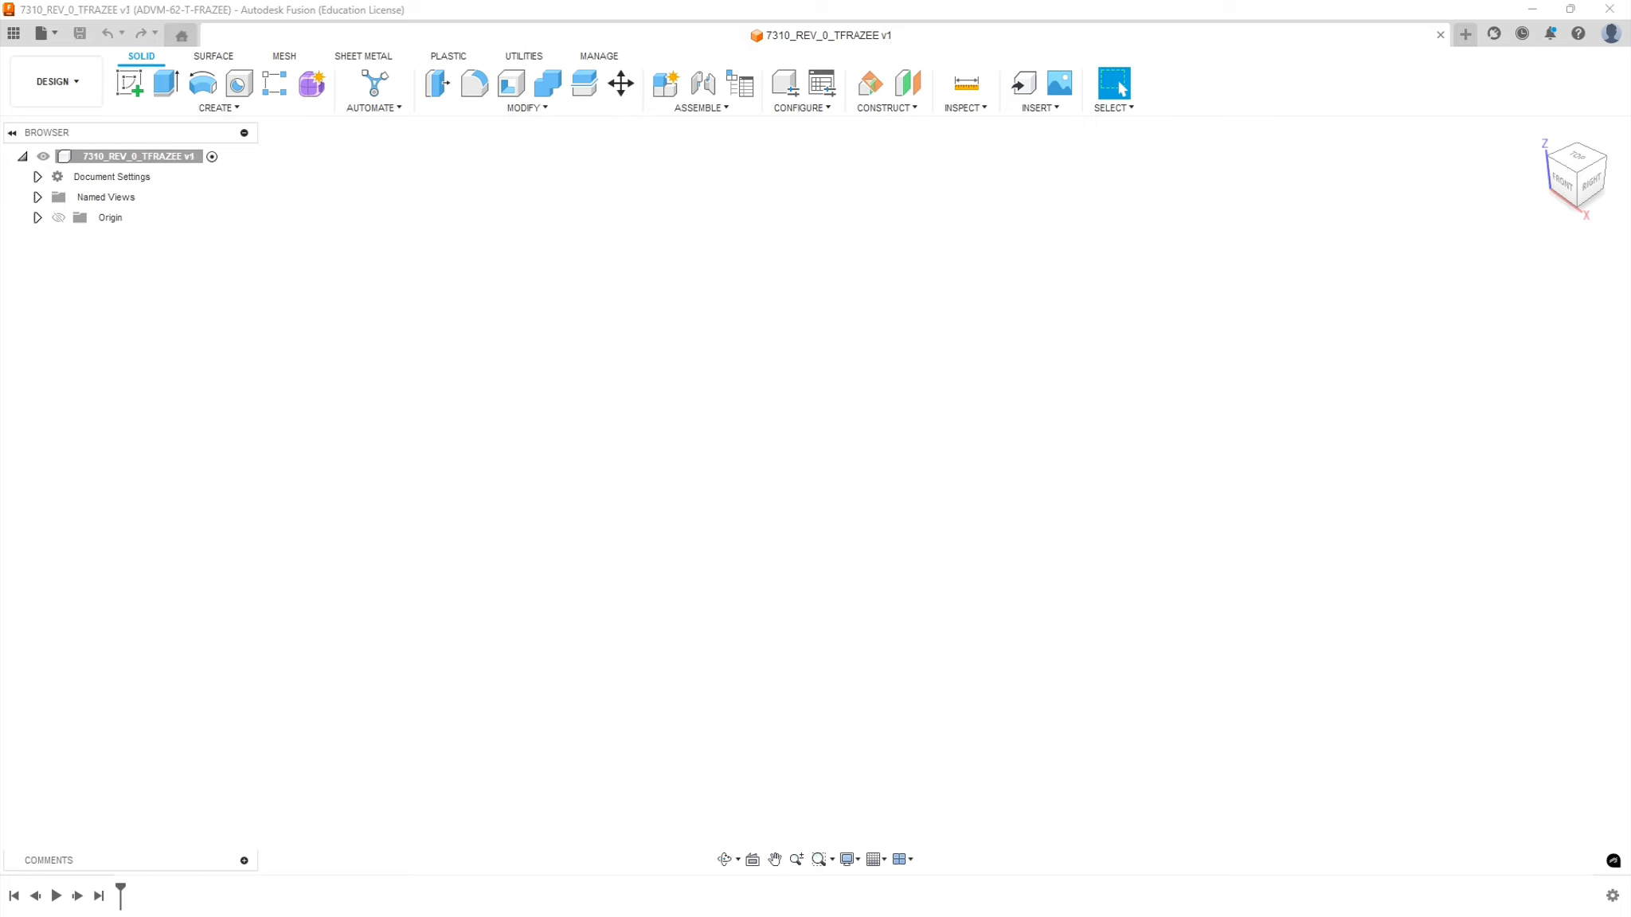
- Sketch the lower outline on the horizontal origin plane: a 2.9 in line leftward from the origin, a downward tangent arc, and a line about 0.47 in long
left_click(129, 82)
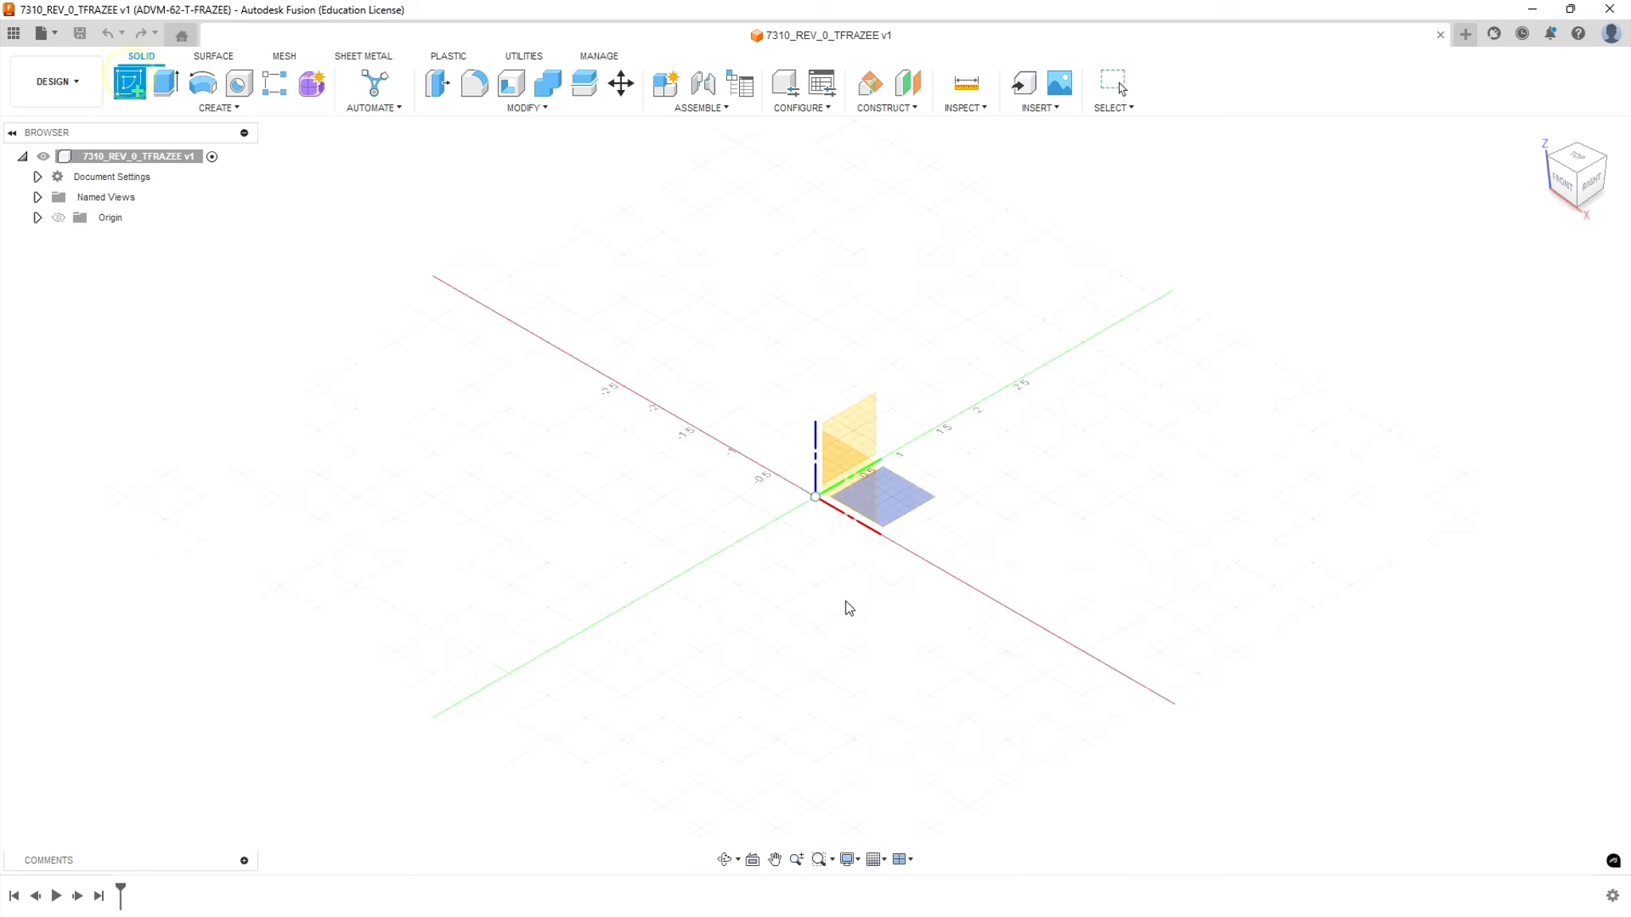
left_click(924, 498)
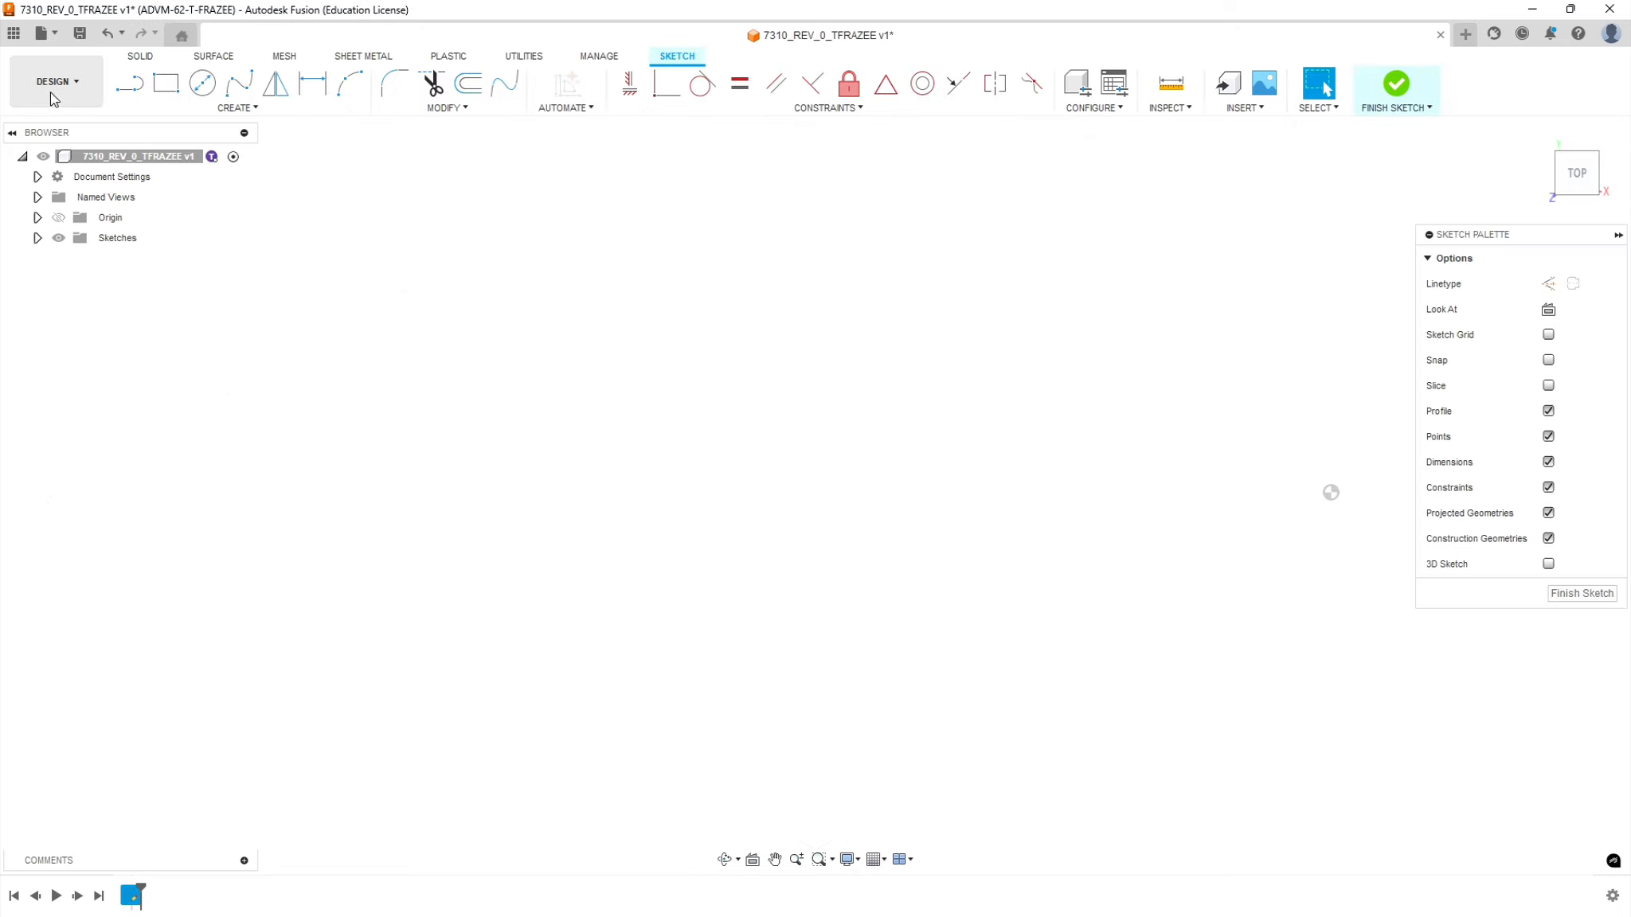
key("l")
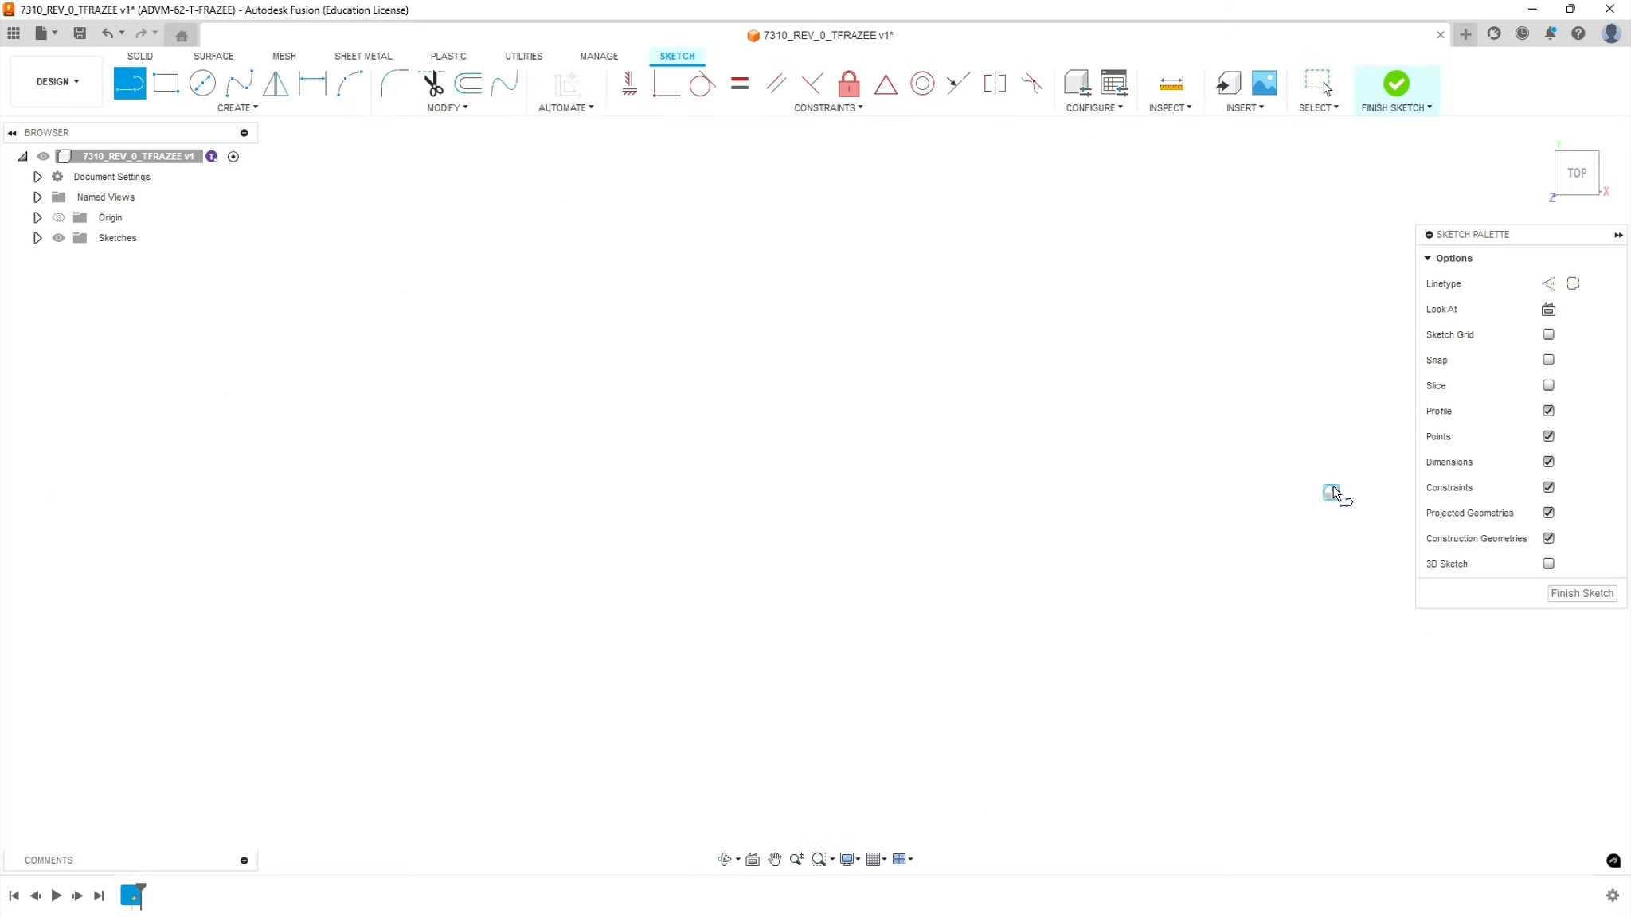
left_click(1330, 492)
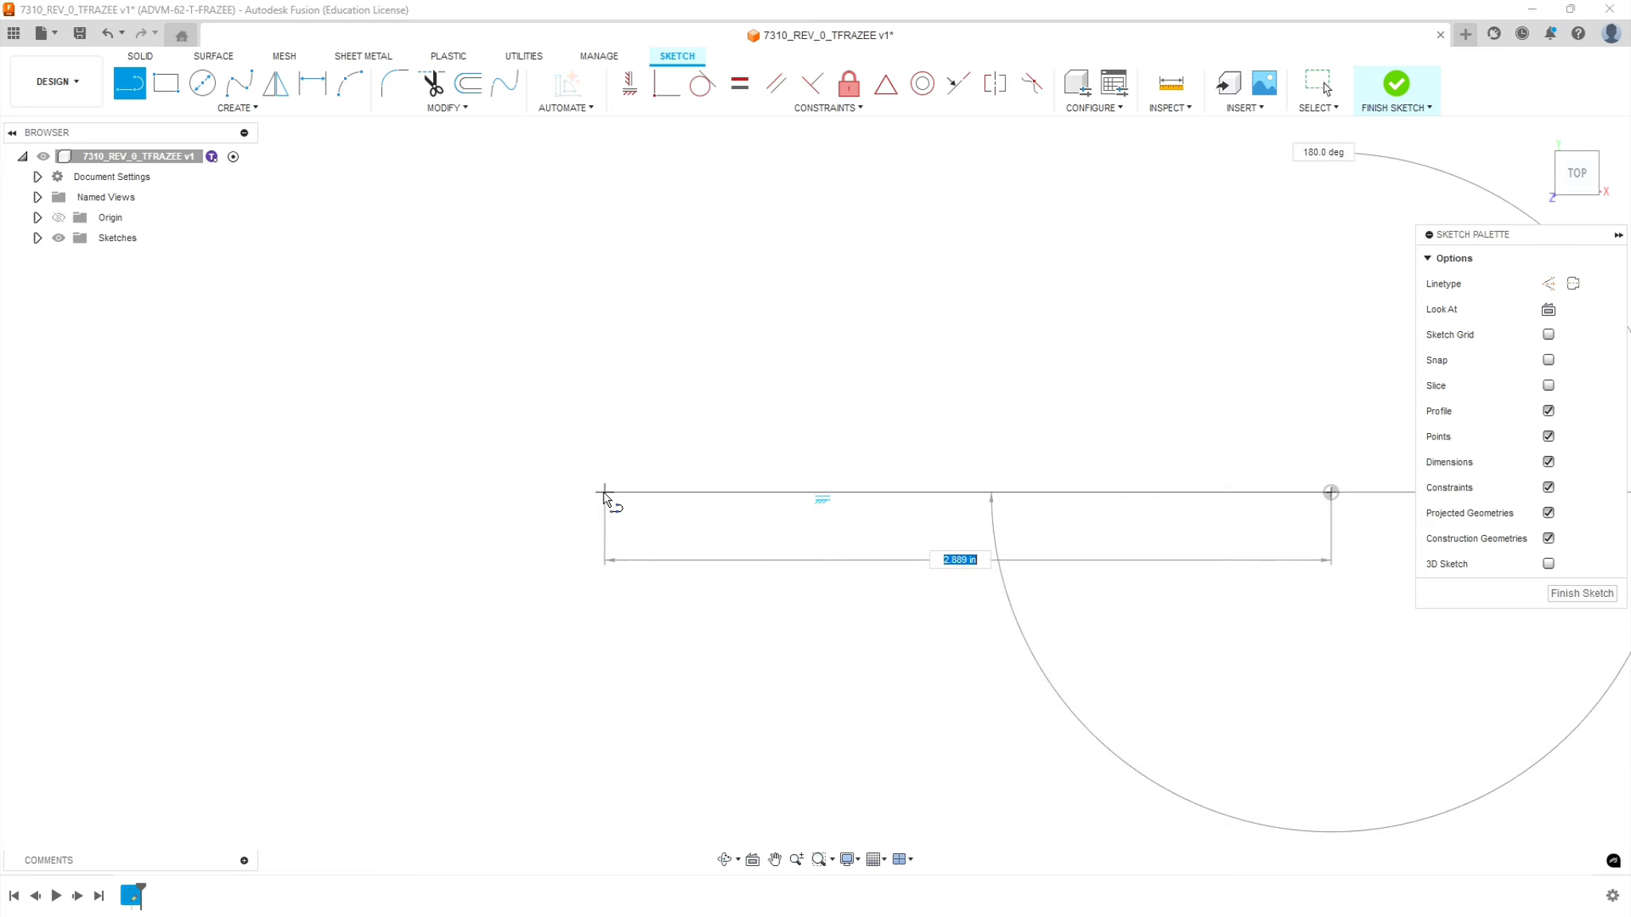
left_click(603, 493)
left_click_drag(601, 494, 529, 534)
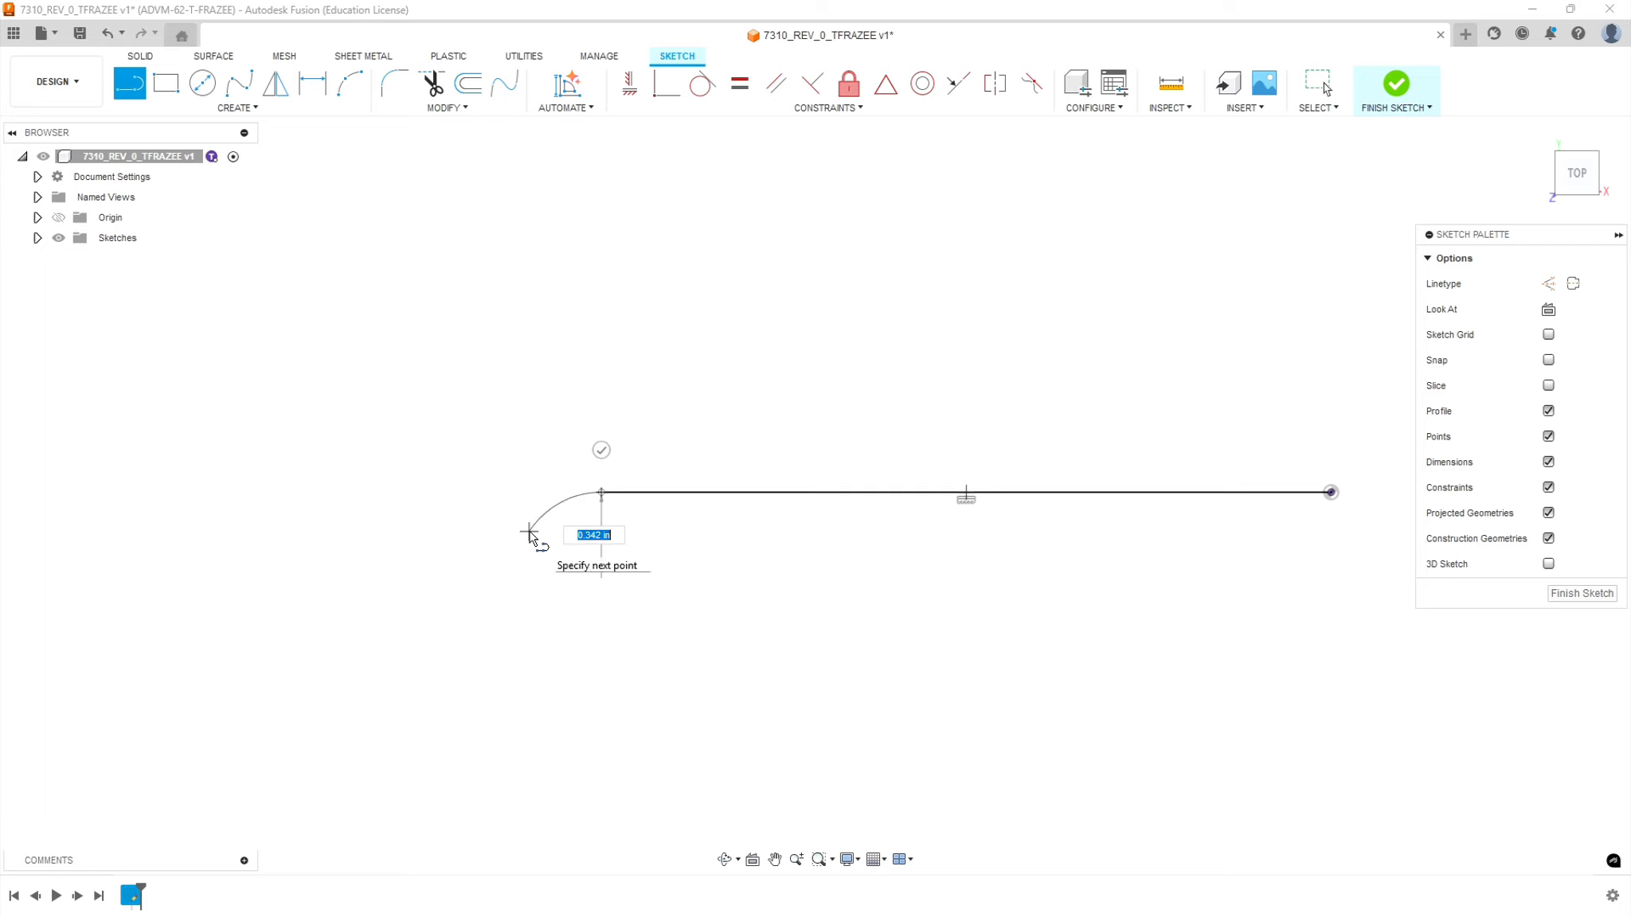
left_click(530, 534)
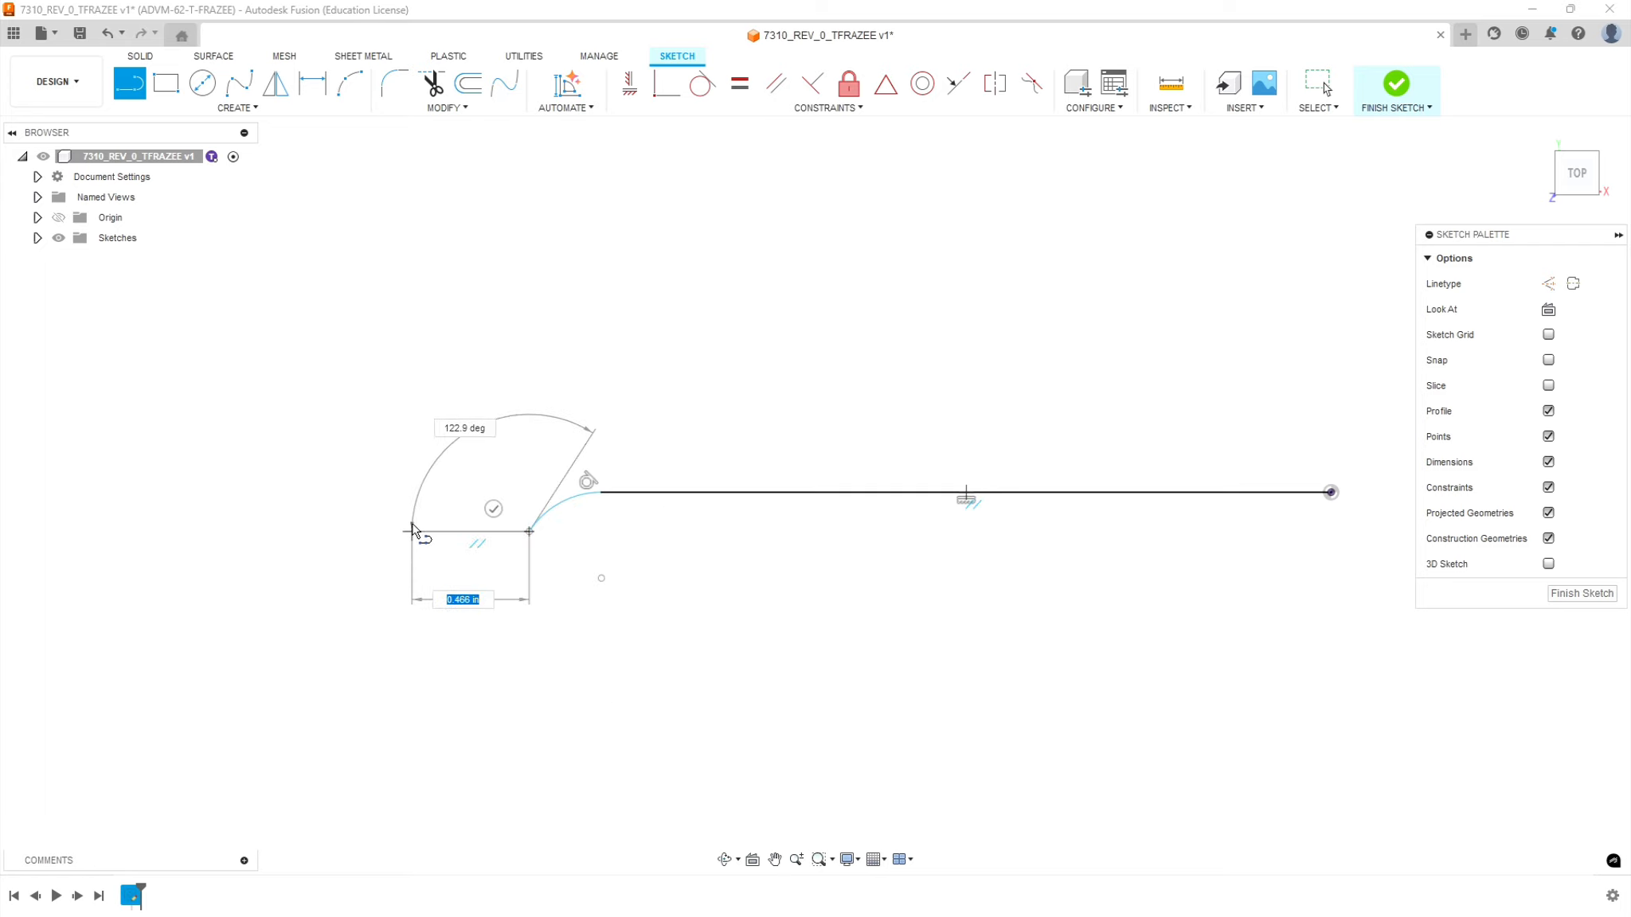
left_click(412, 532)
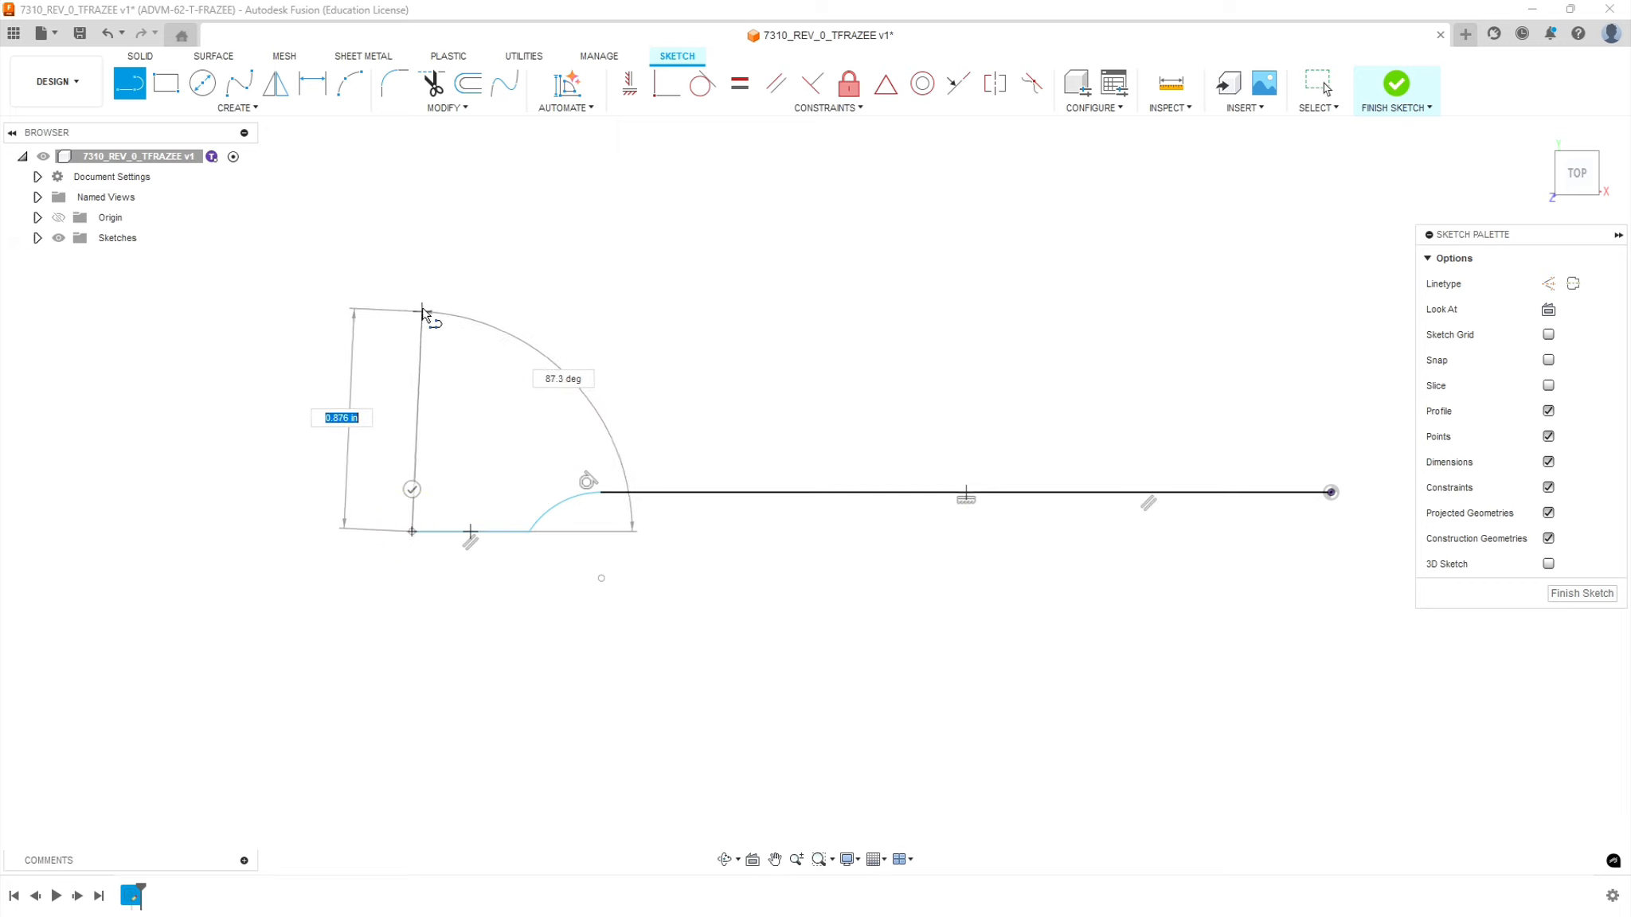
- Close the profile at the origin with a vertical end edge, short upper line, tangent arc, long upper line about 2.9 in and right edge
left_click(414, 283)
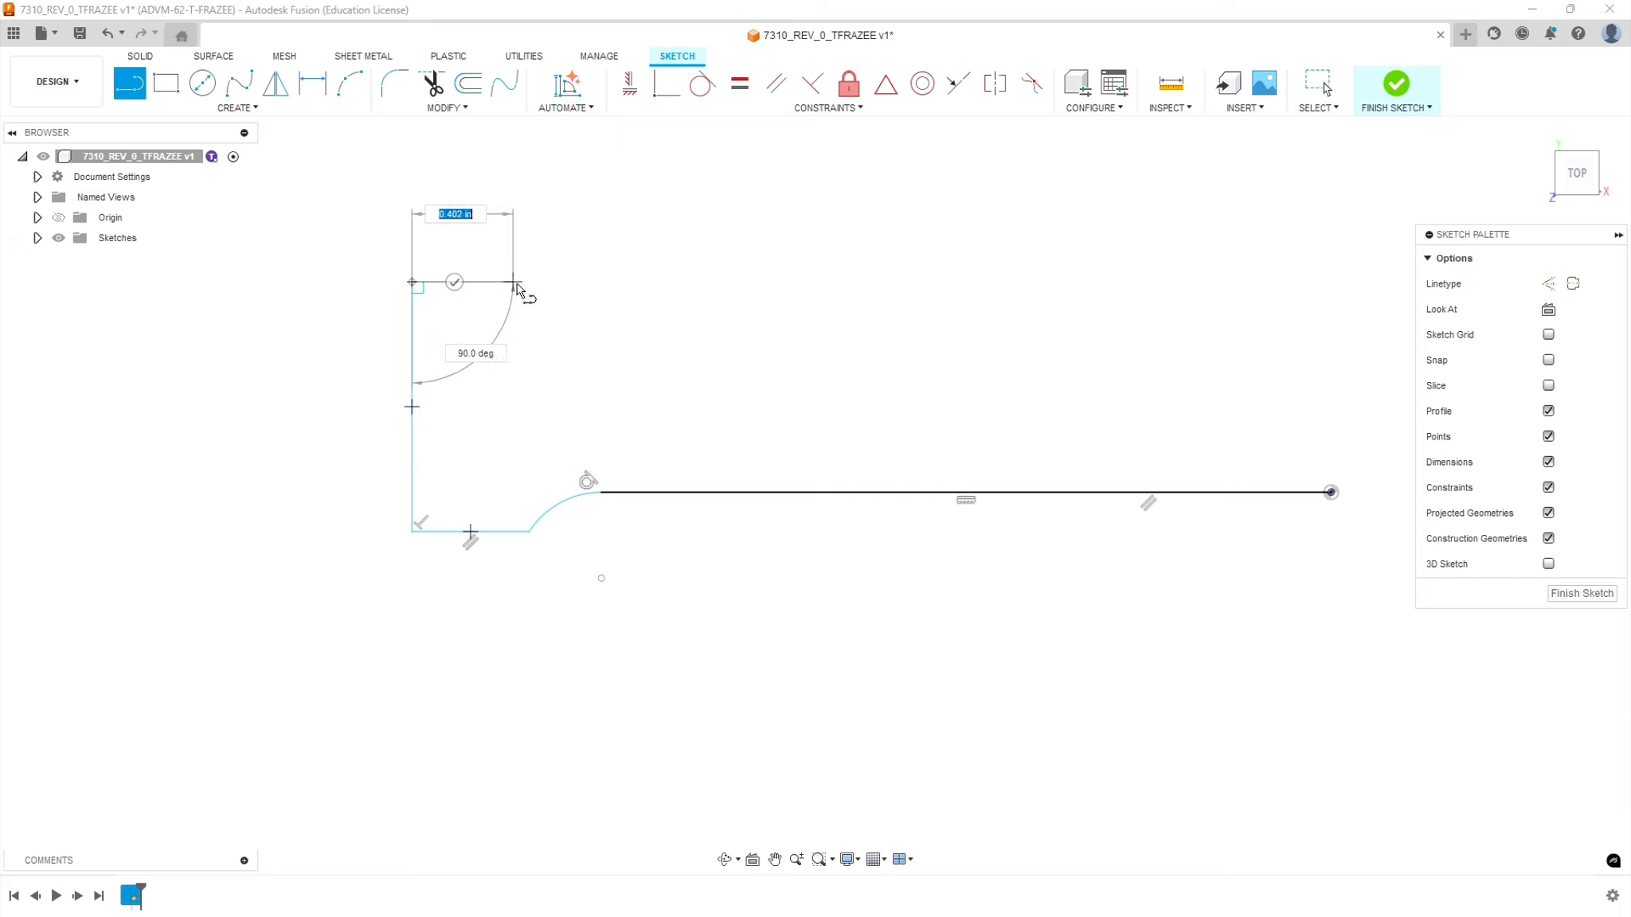
left_click(531, 283)
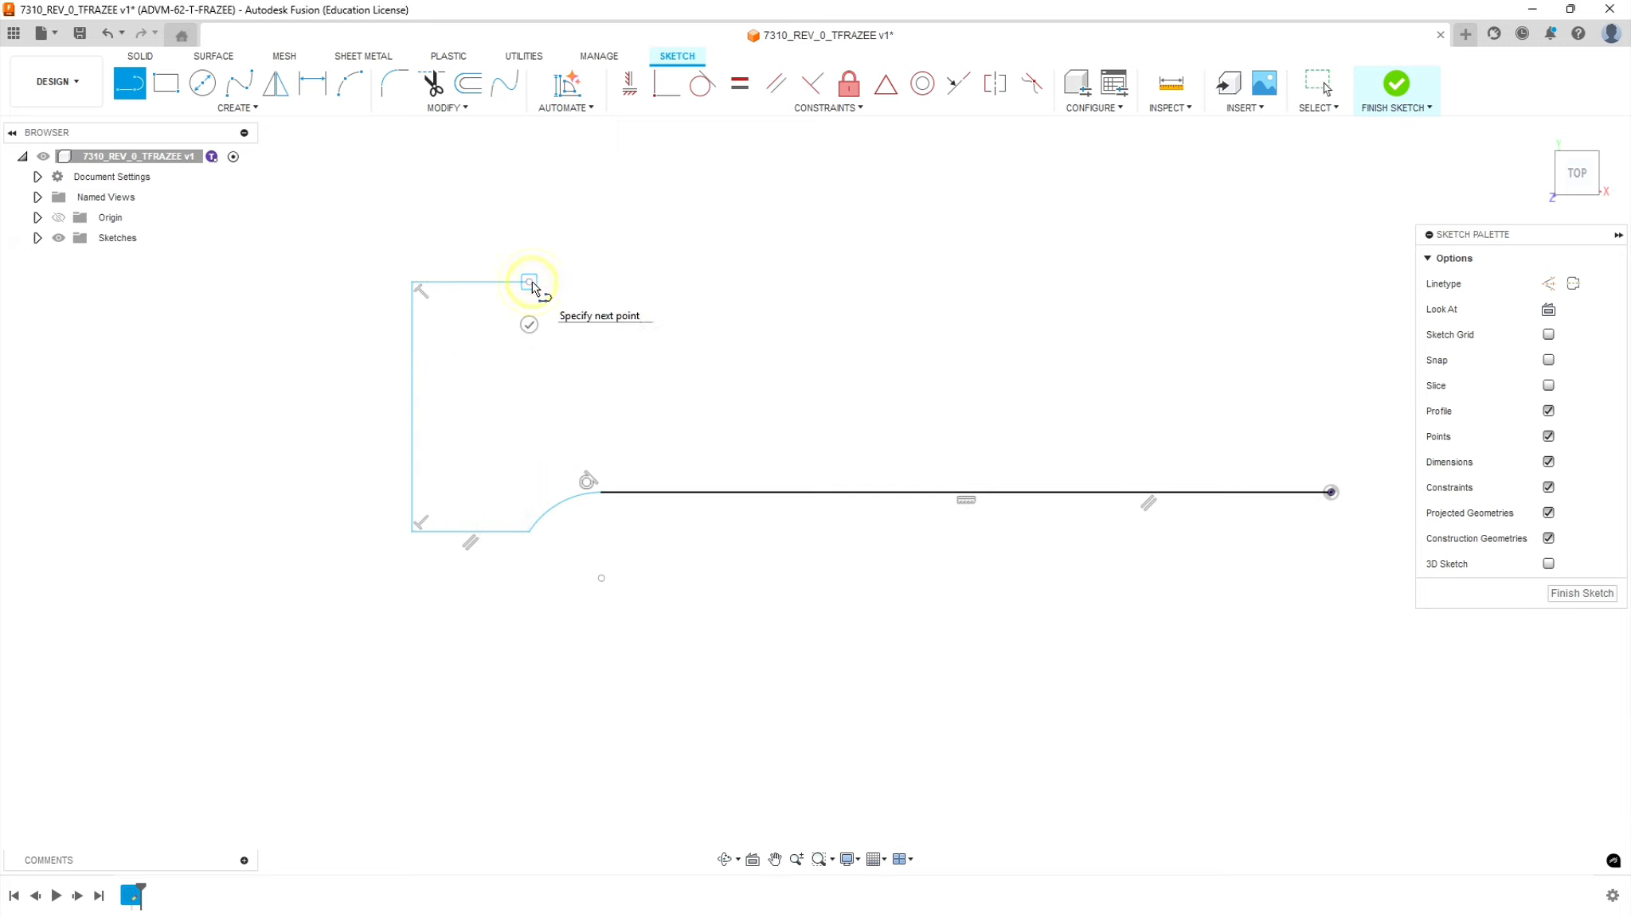
left_click_drag(529, 282, 610, 260)
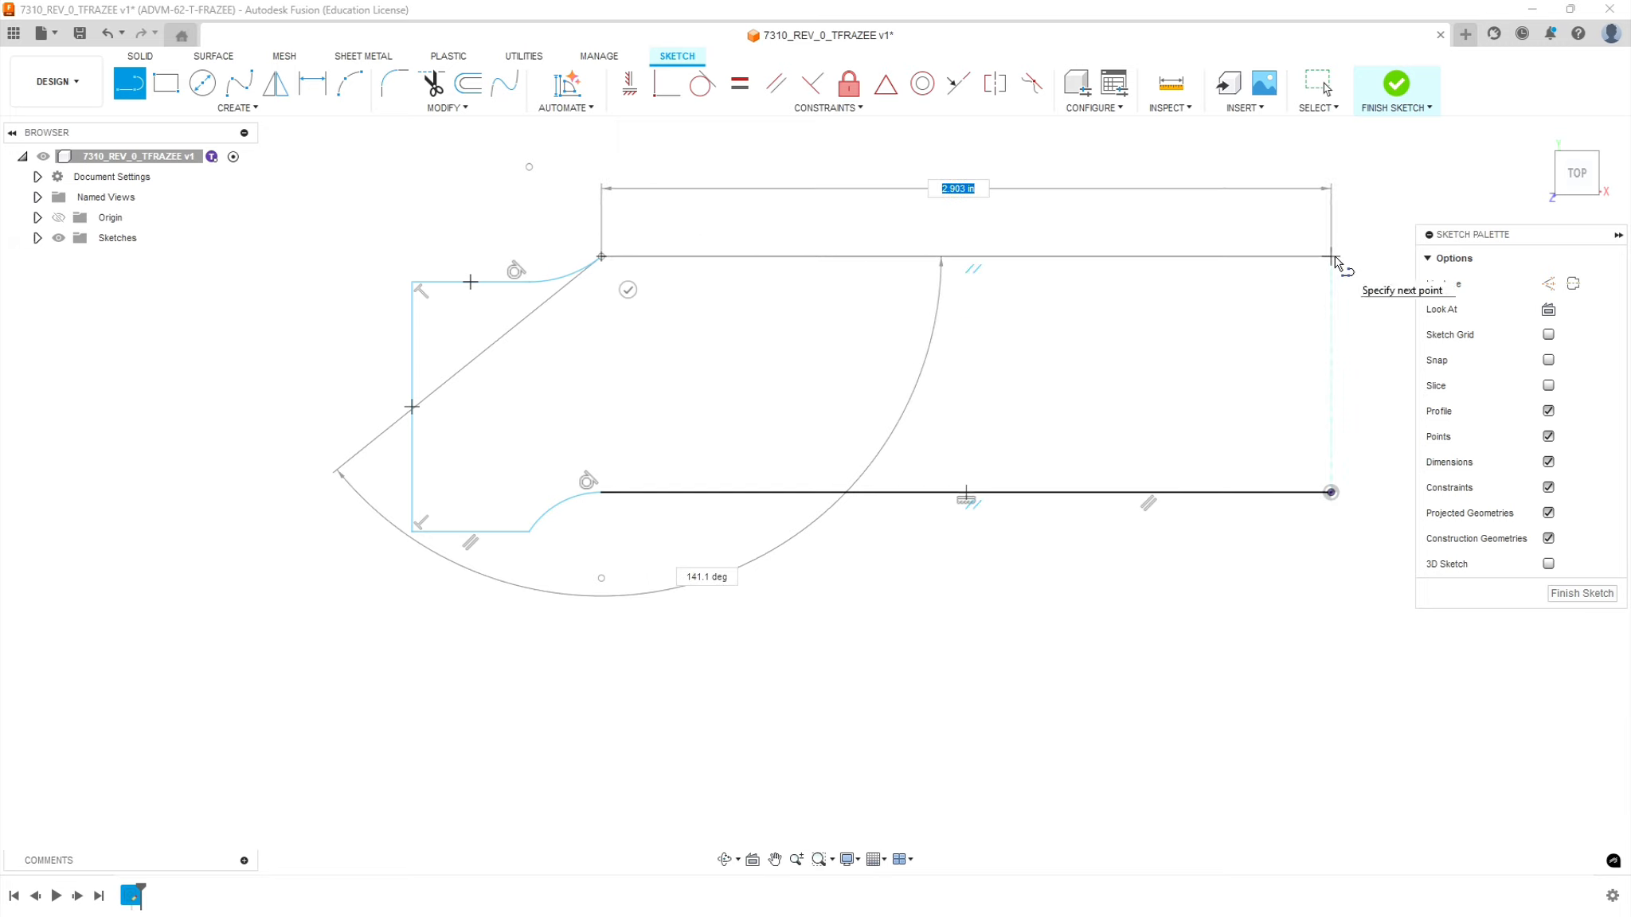
left_click(1332, 258)
left_click(1331, 492)
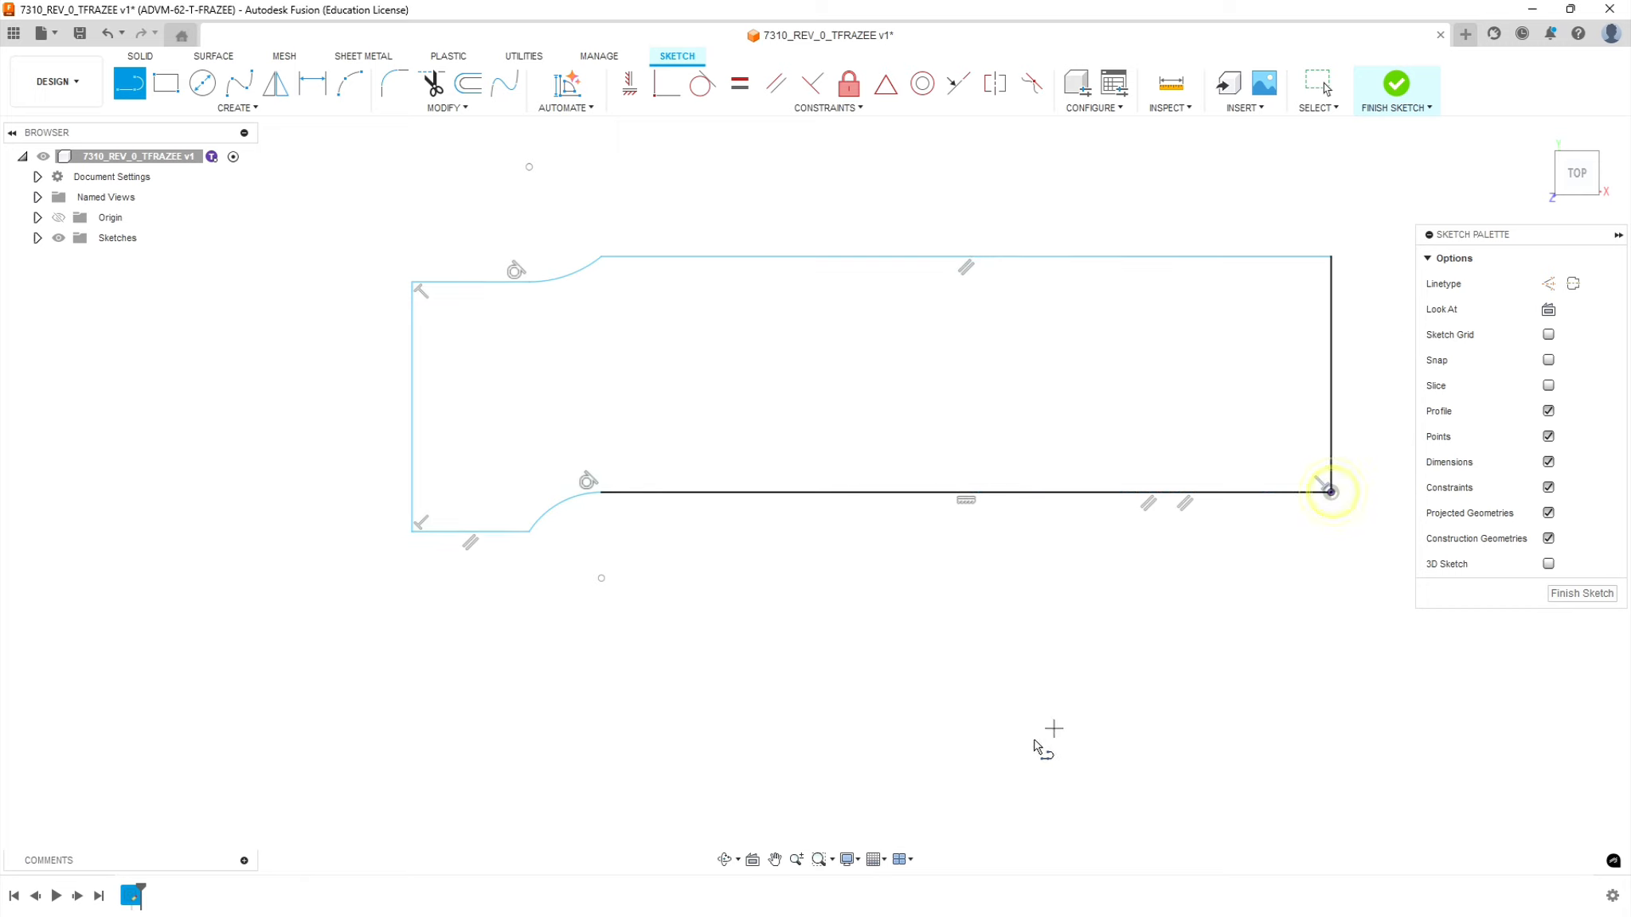
key("Escape")
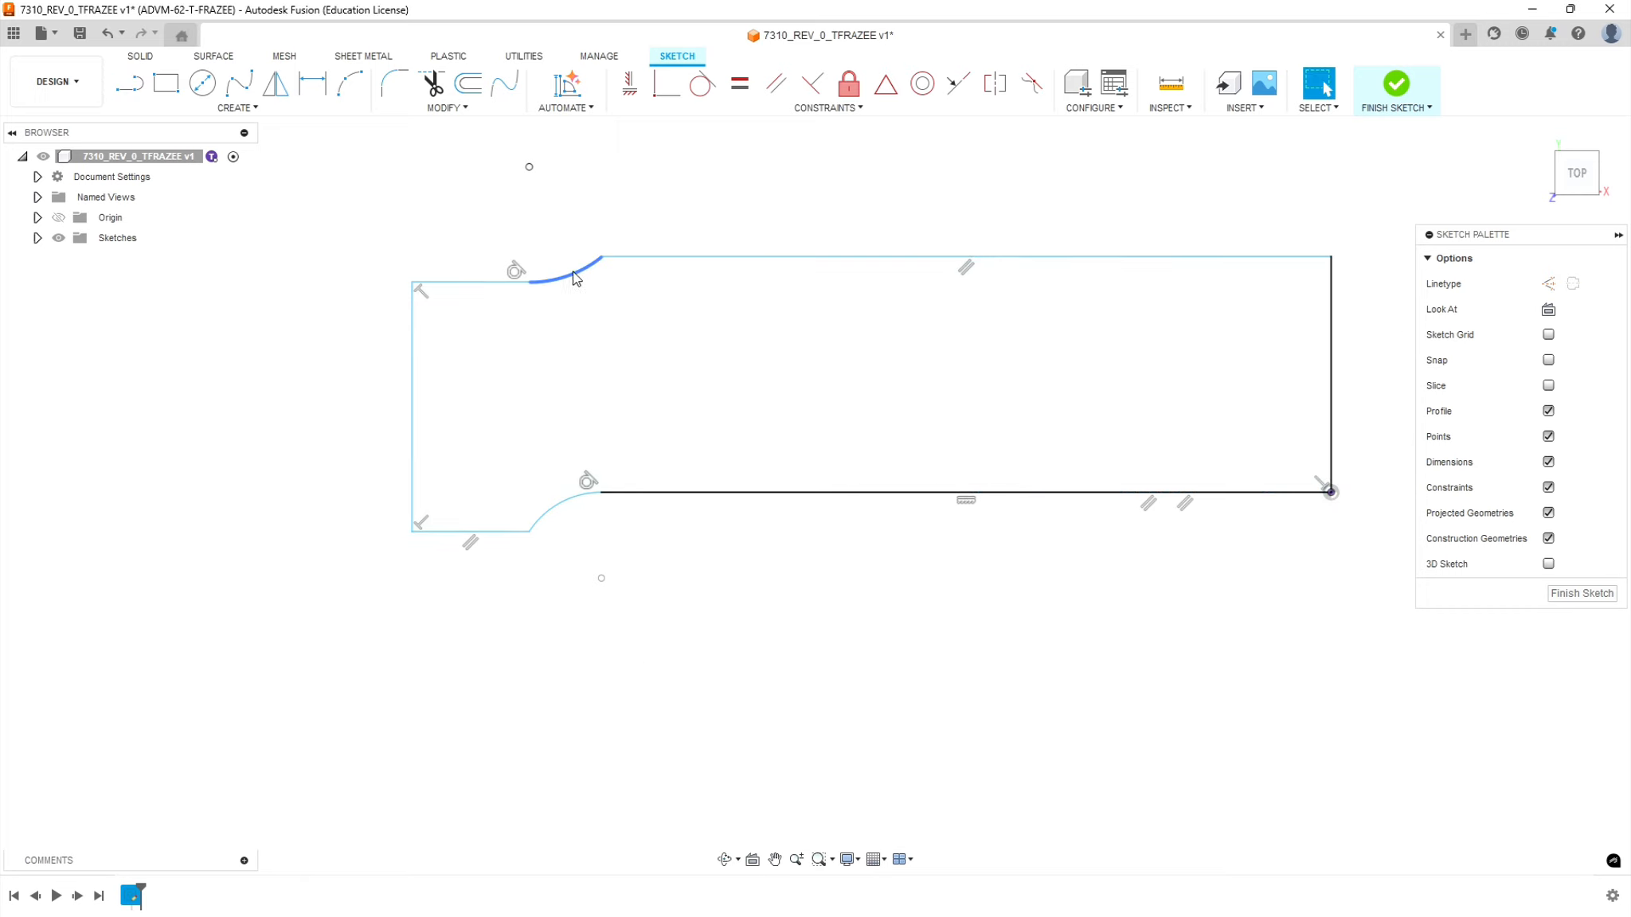
- Remove the upper arc's tangency to the short upper line and make the arc tangent to the long upper edge instead
left_click(516, 271)
key("Delete")
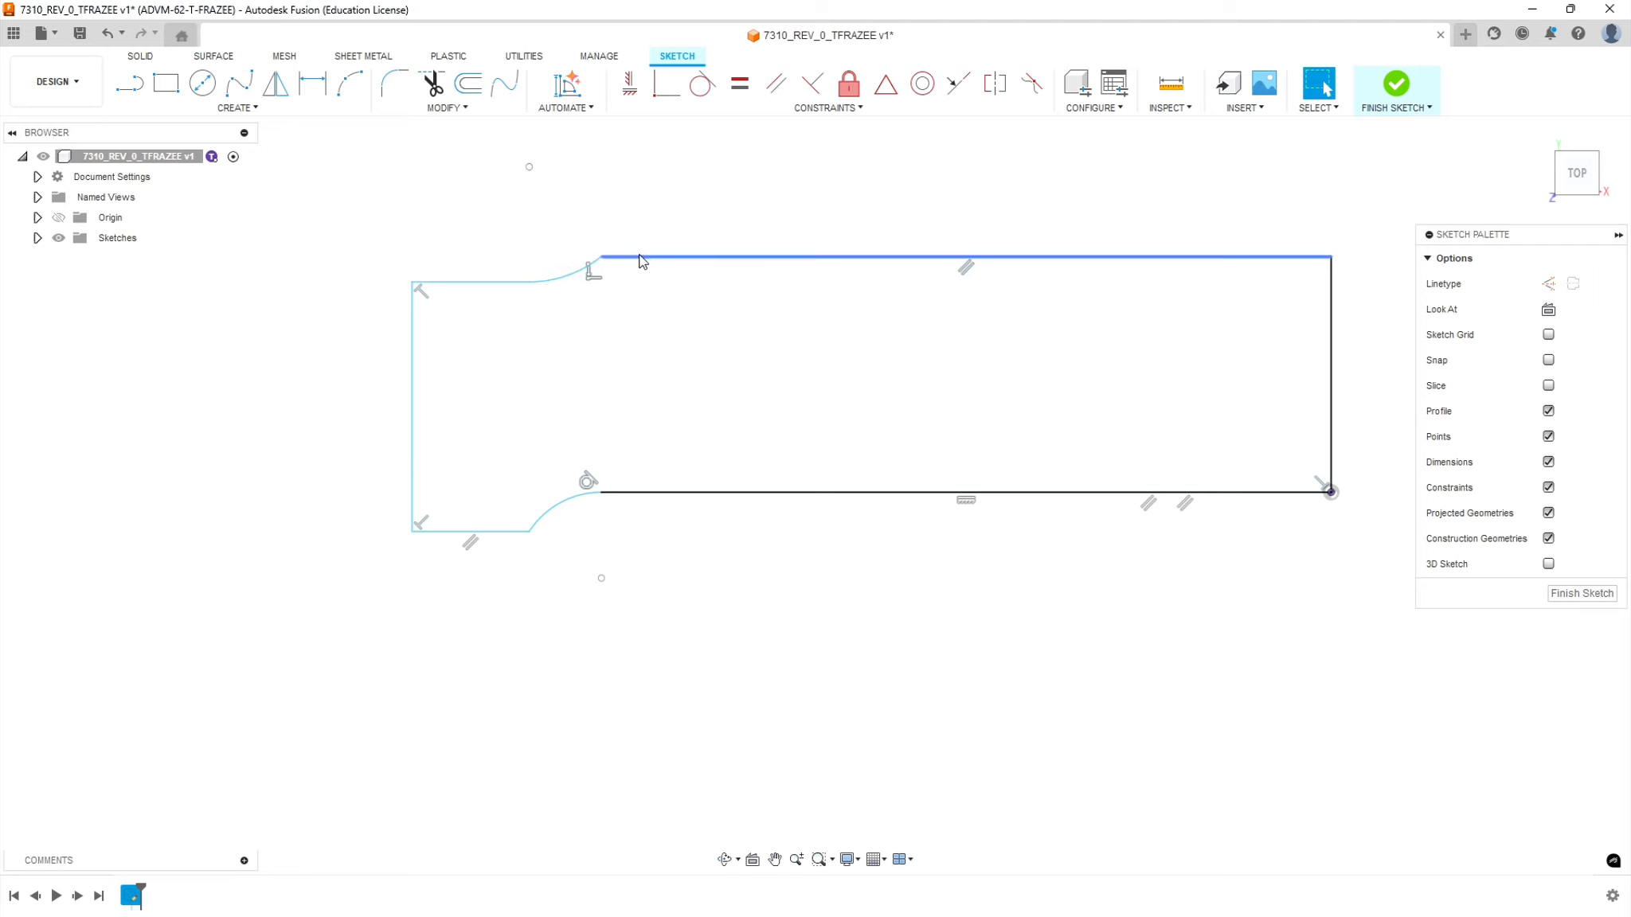
mouse_move(640, 258)
left_mouse_down()
mouse_move(645, 320)
mouse_move(643, 302)
left_mouse_up()
left_click(920, 330)
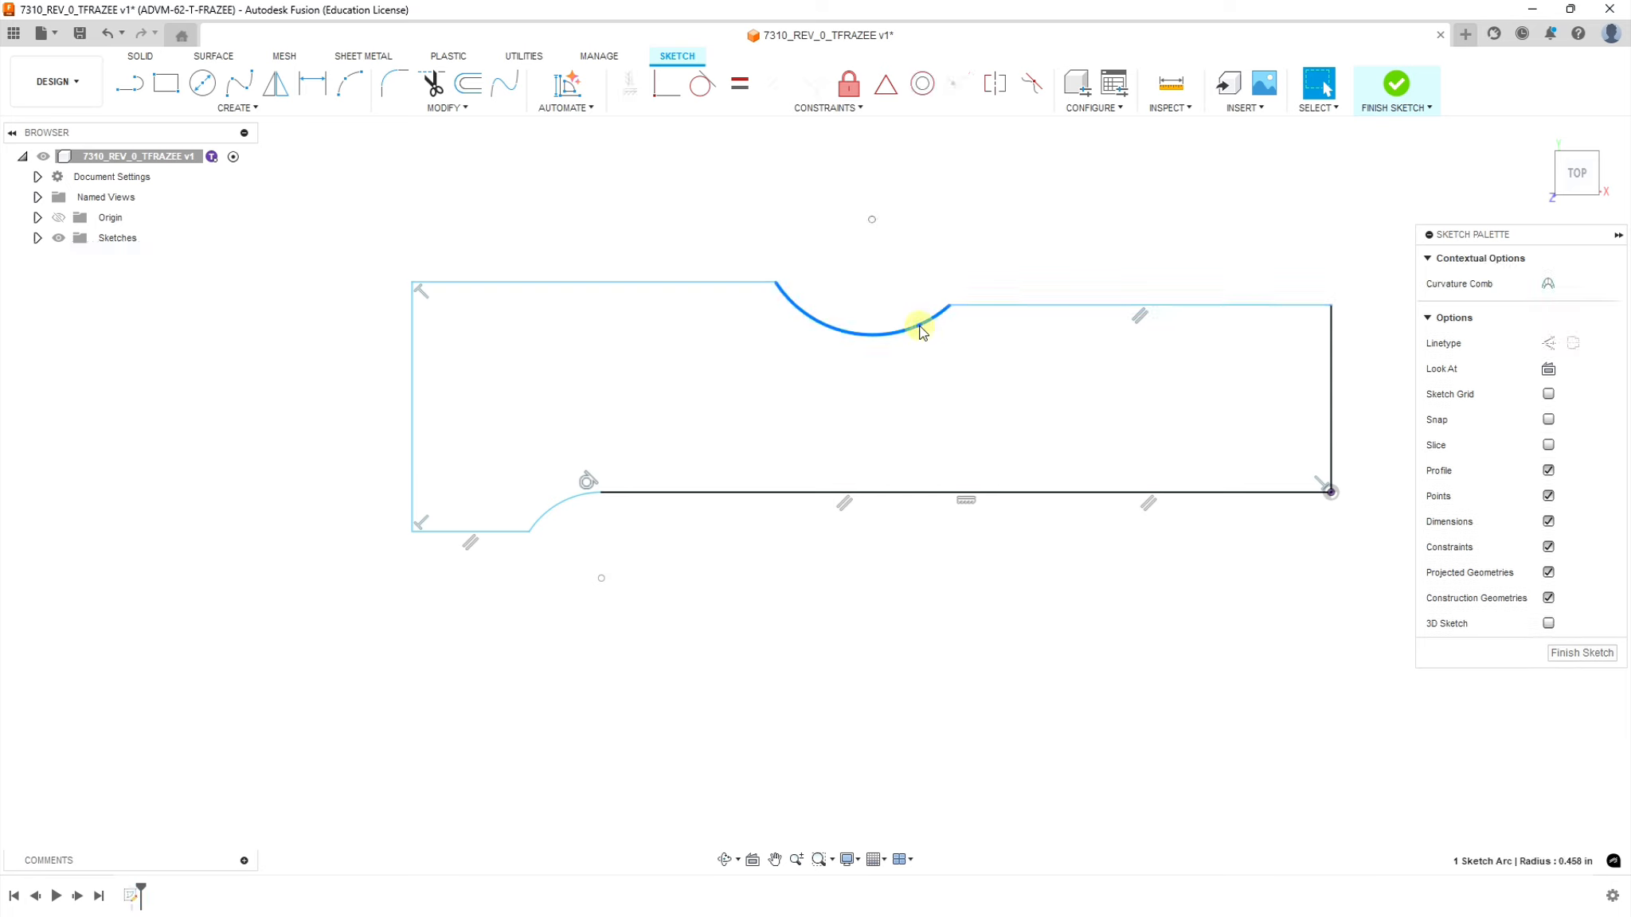
left_click(986, 306, "shift")
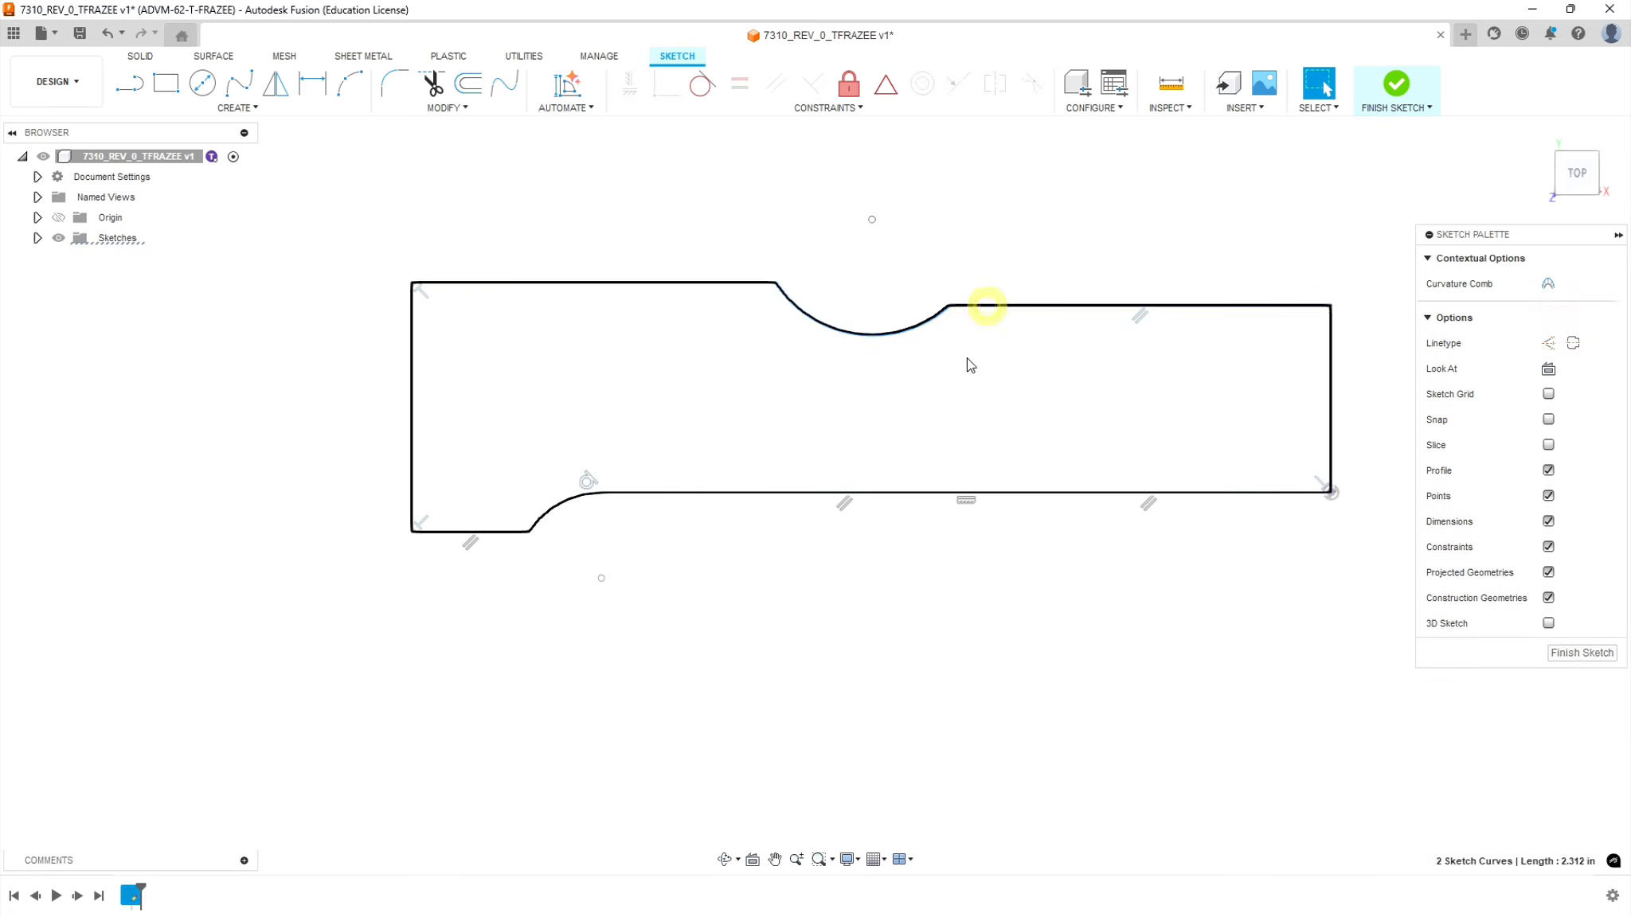
left_click(703, 83)
- Shift the upper arc's junction with the long edge toward the head so the short upper line is roughly as long as the lower one
scroll(836, 275, "down", 3)
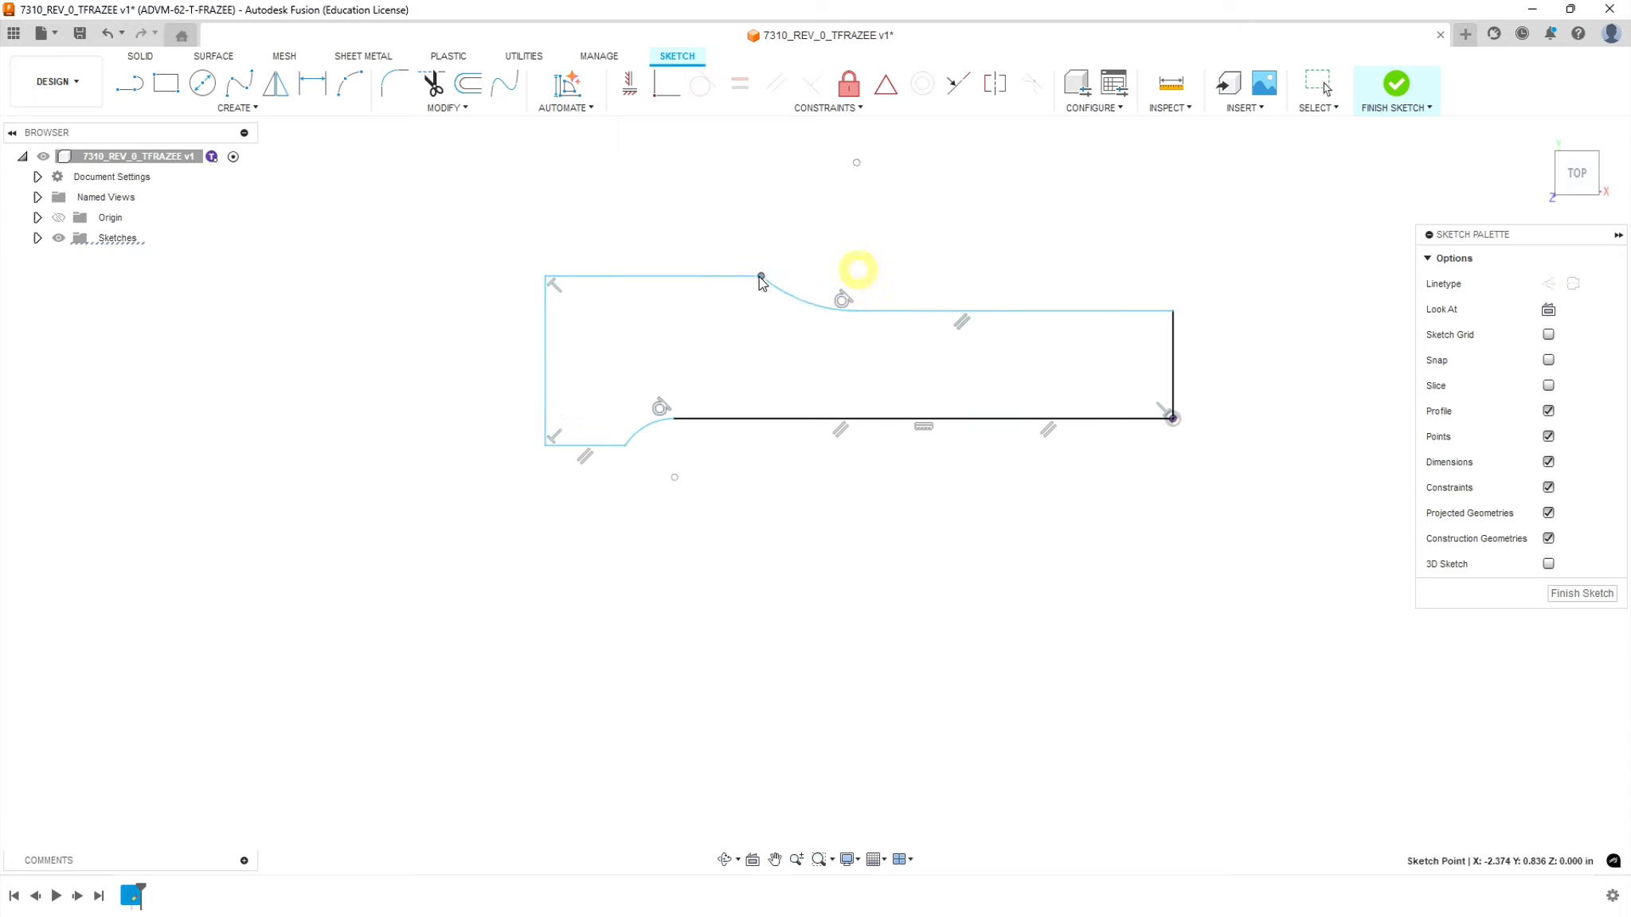
left_click_drag(851, 313, 741, 313)
left_click(675, 574)
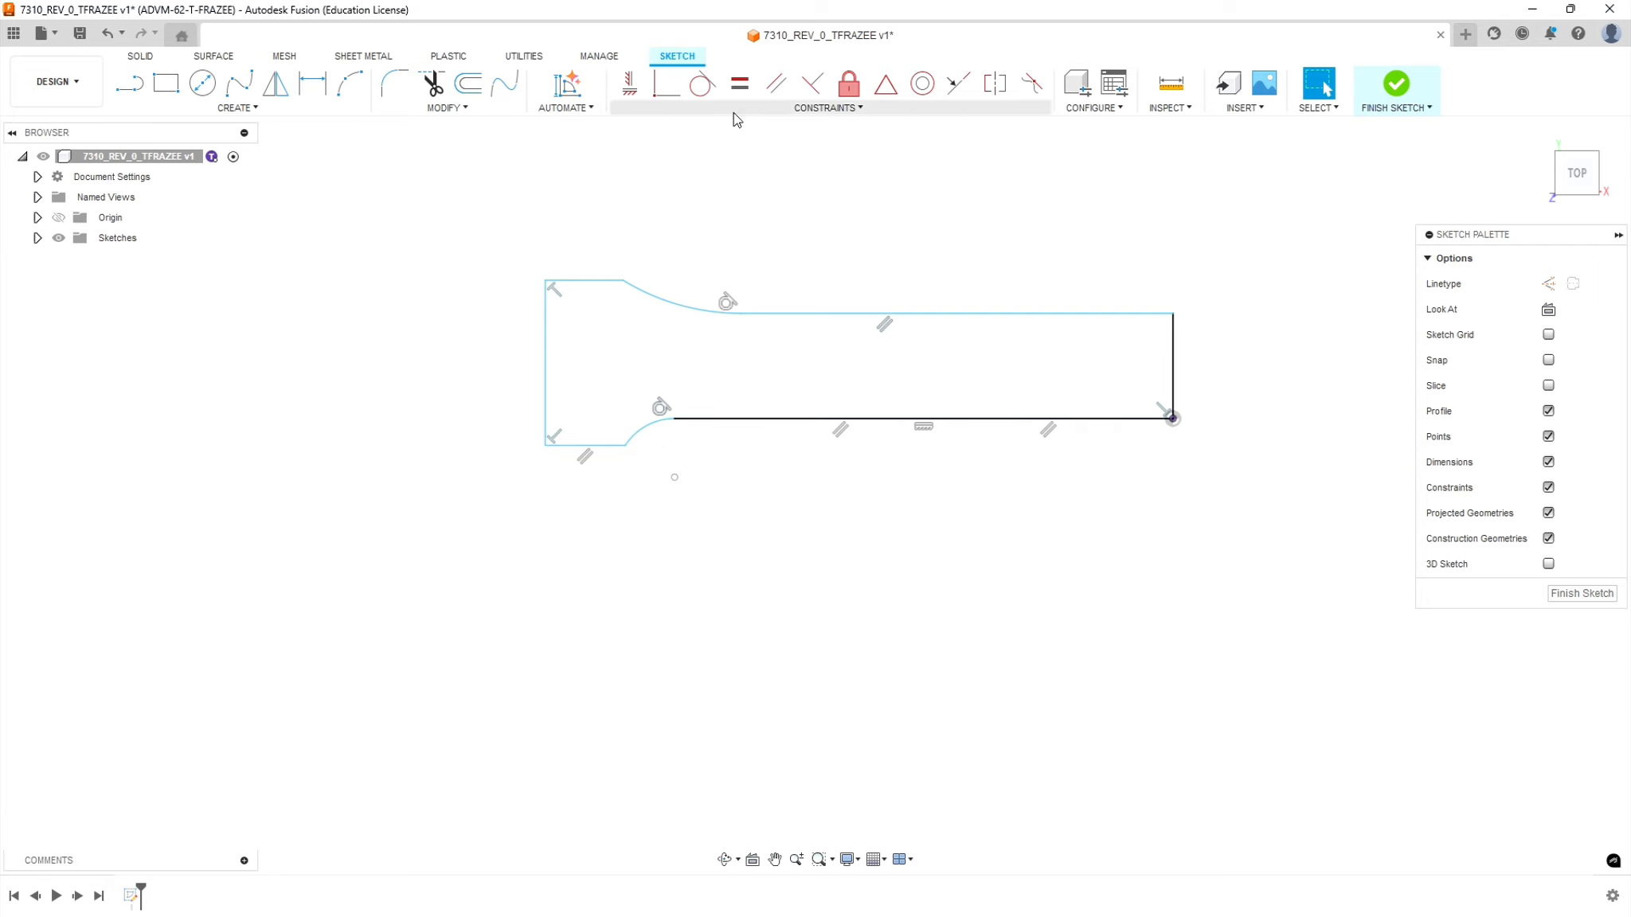
- Dimension the lower arc's radius as 0.25 in, taking the value from the 7310 mounting body drawing
left_click(313, 84)
left_click(659, 426)
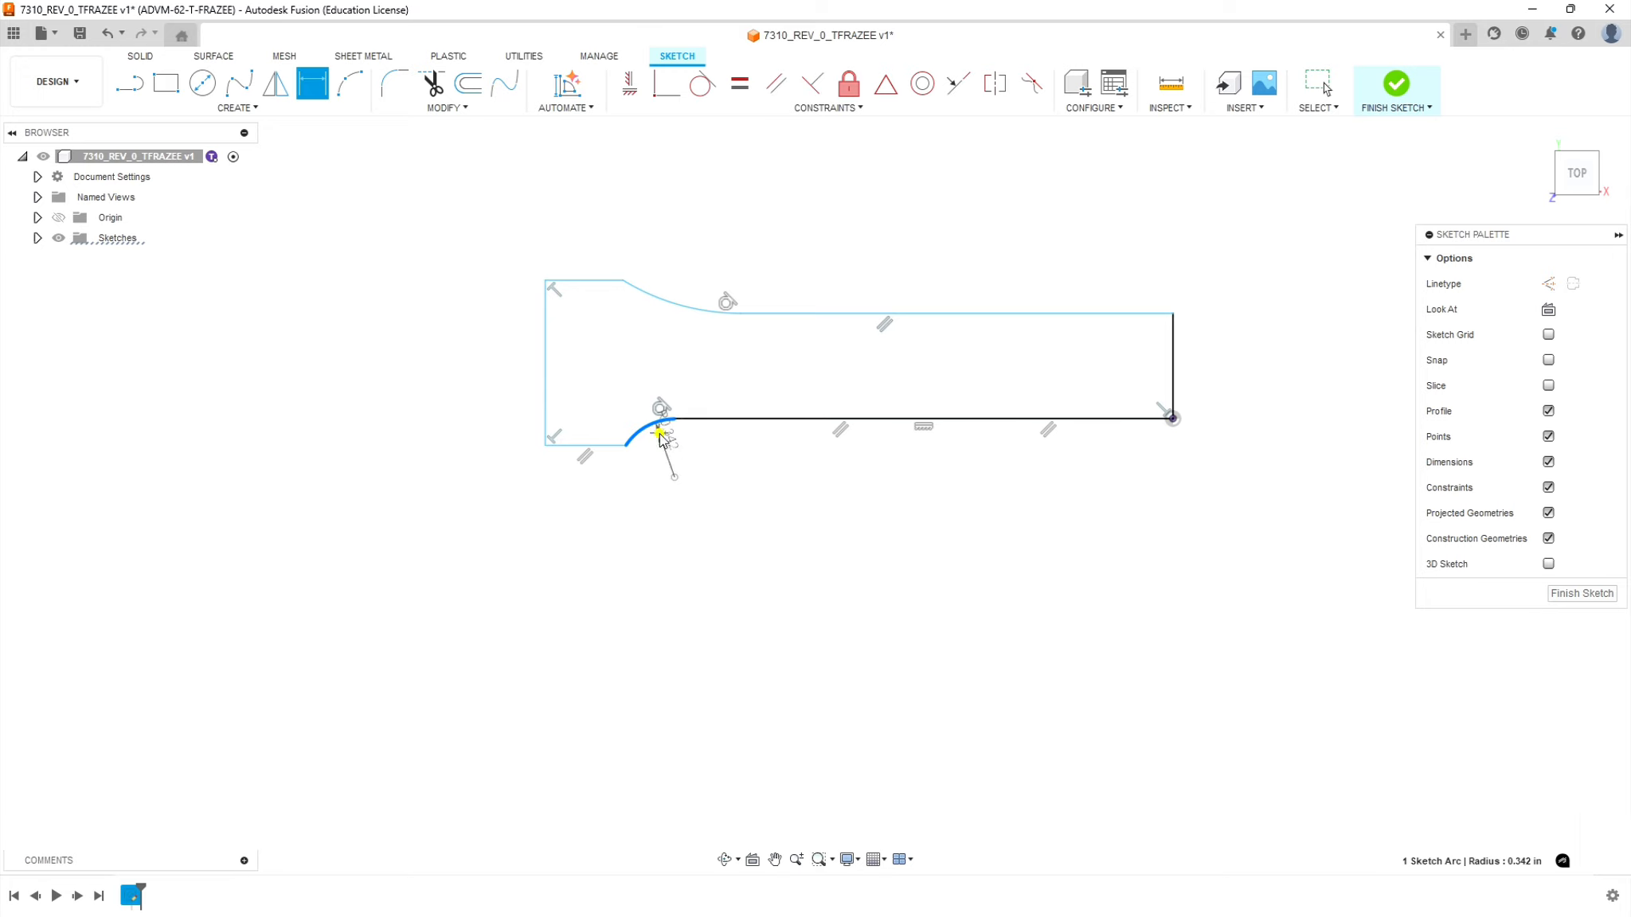
left_click(669, 458)
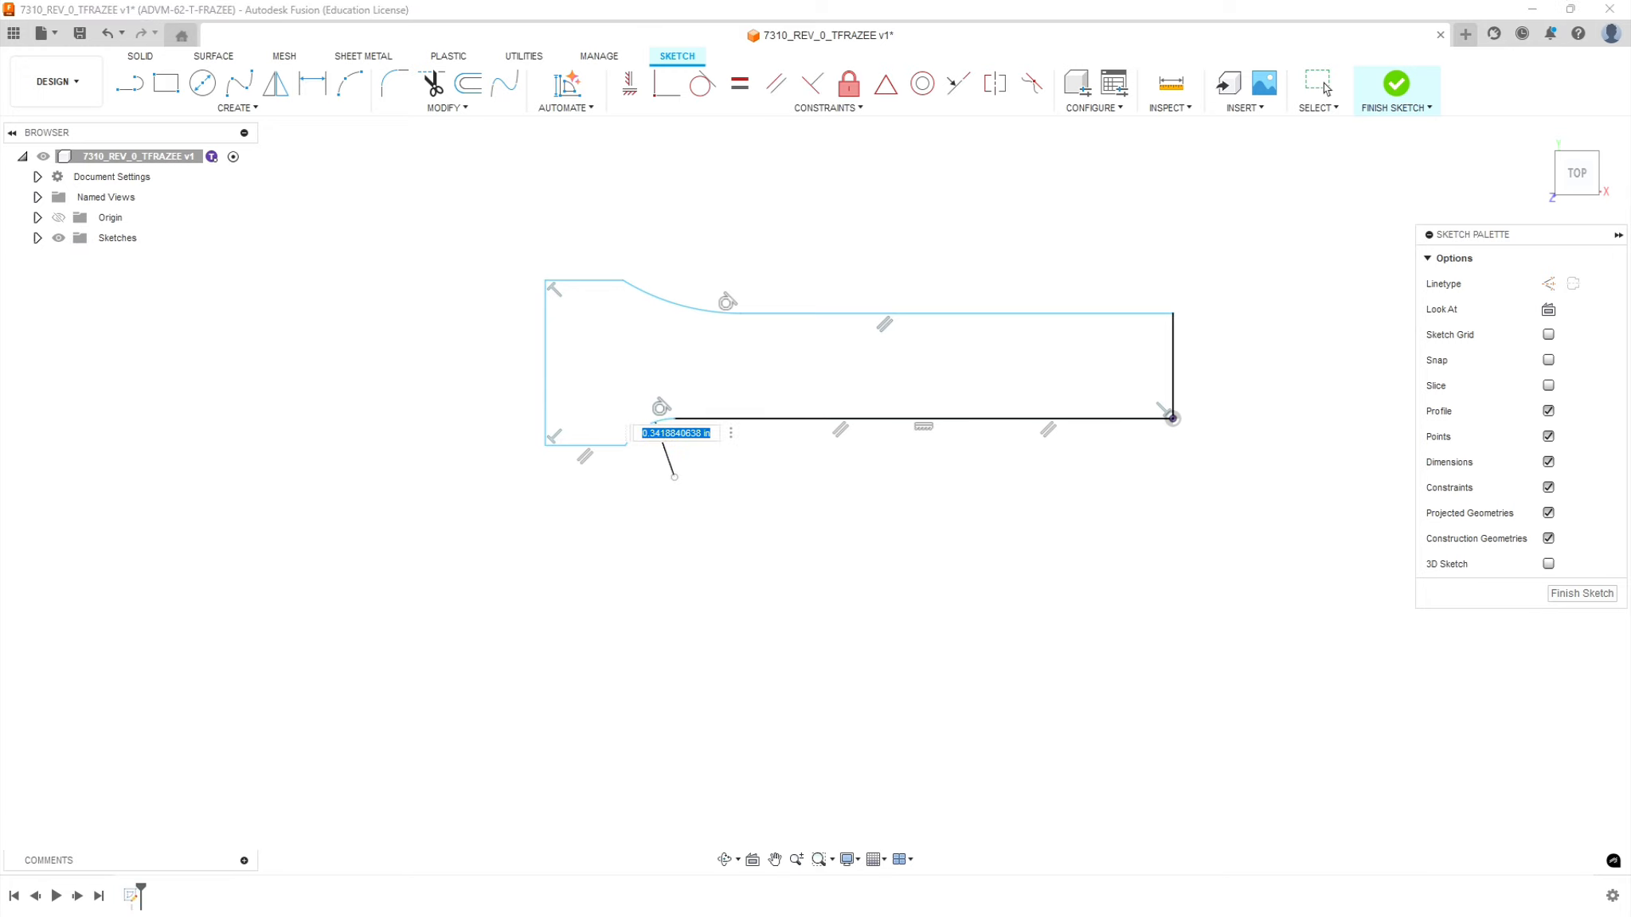
key("alt+Tab")
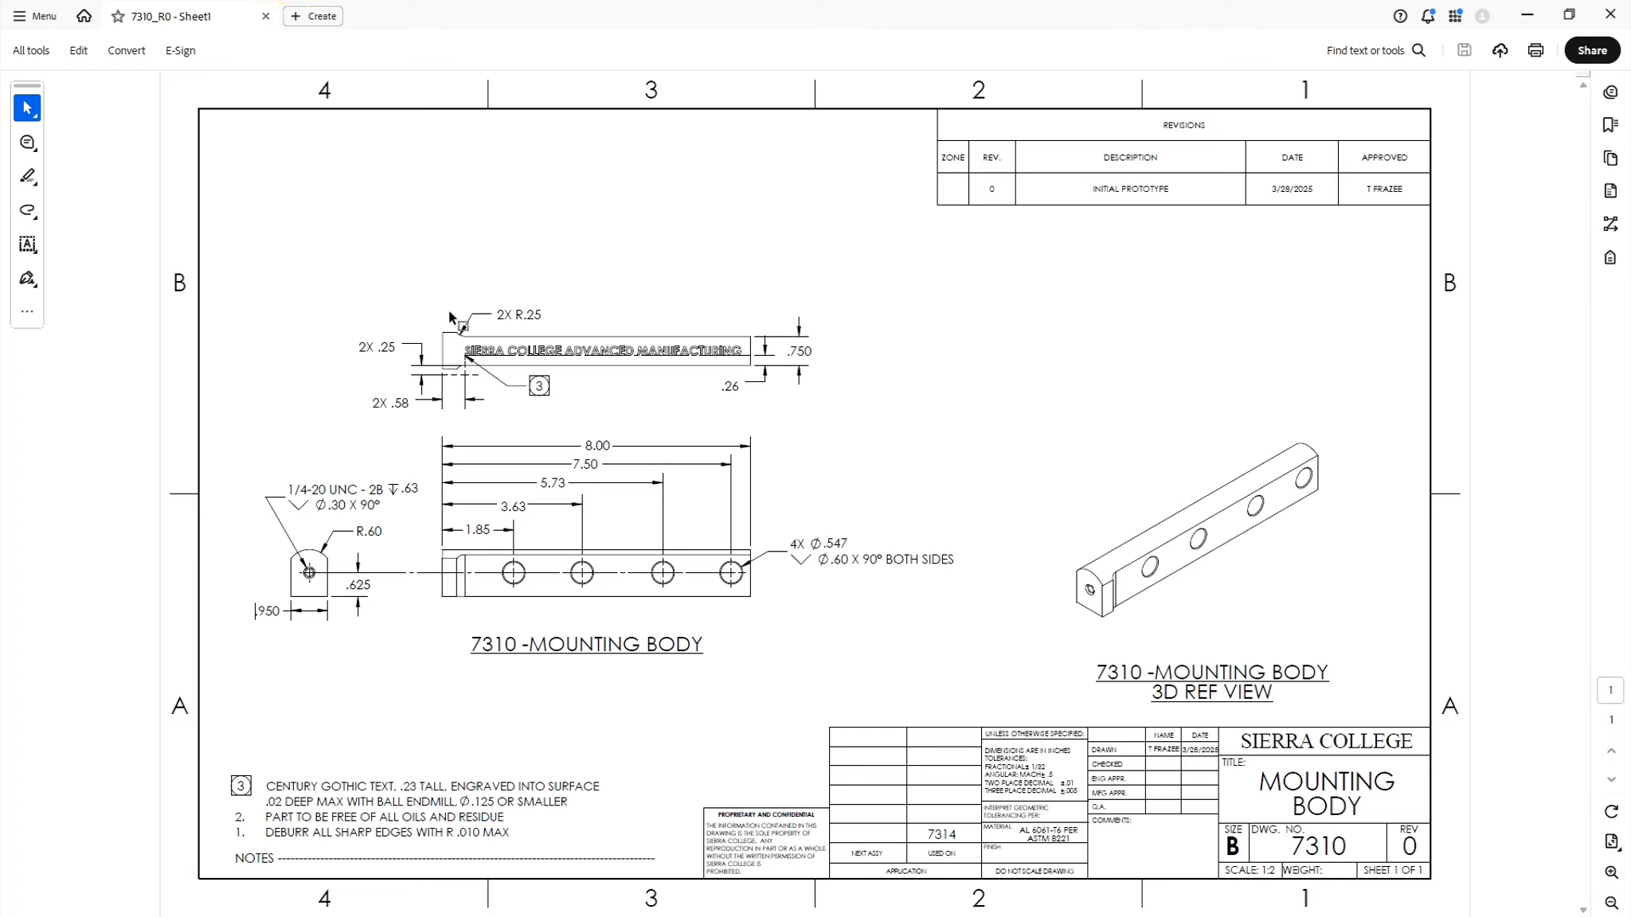
key("alt+Tab")
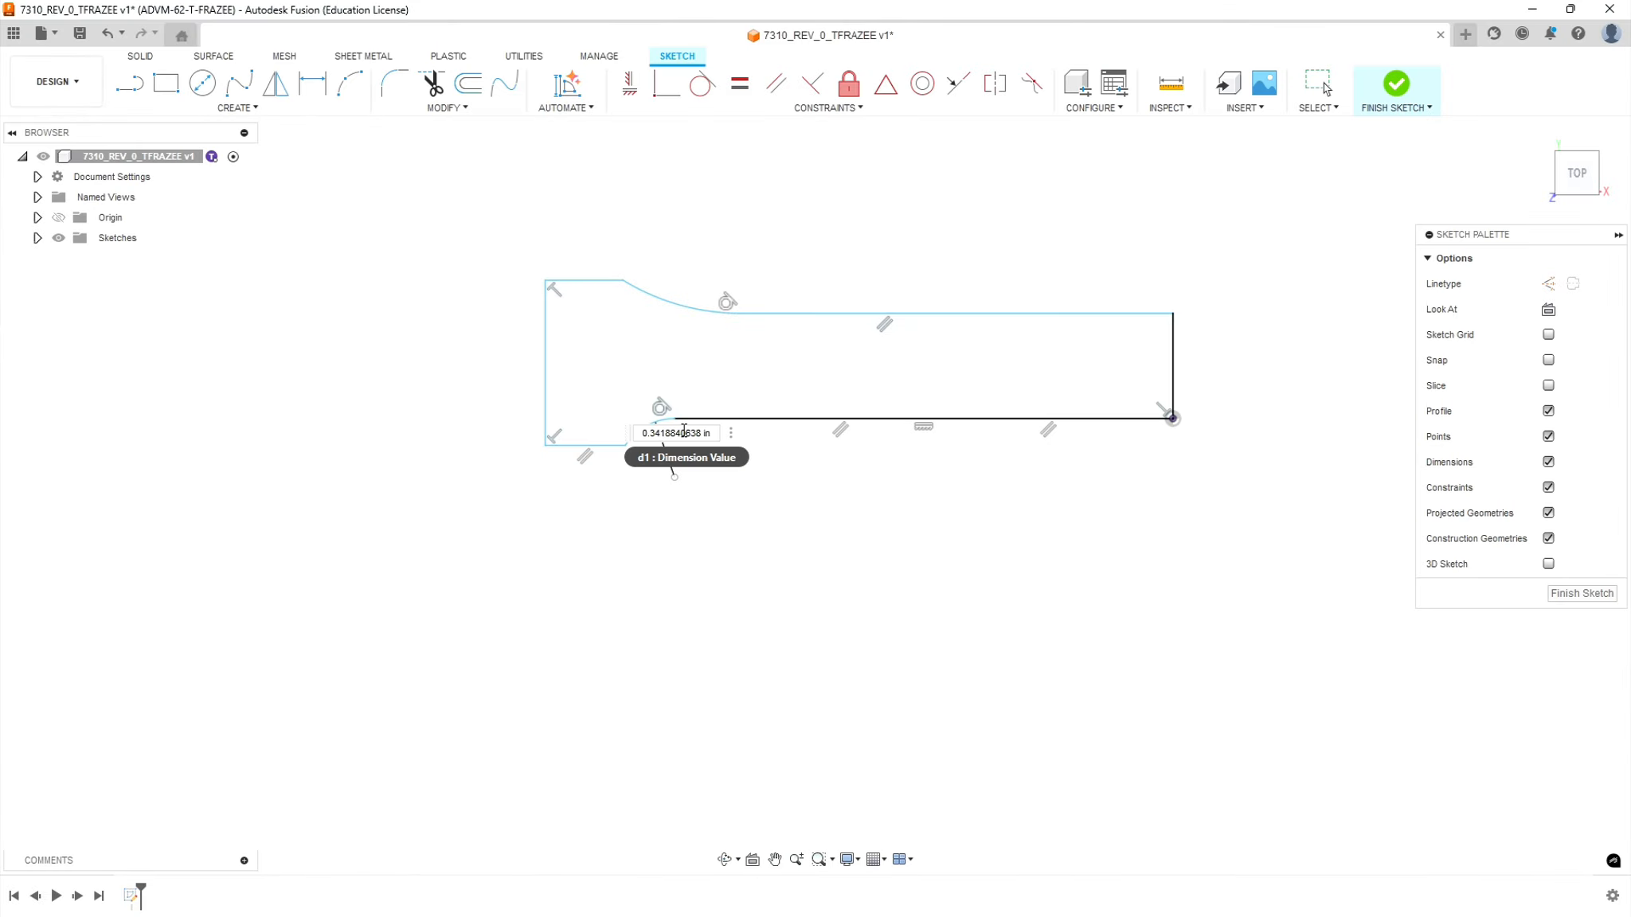
left_click(688, 434)
left_click_drag(718, 433, 520, 431)
type(".25")
key("Return")
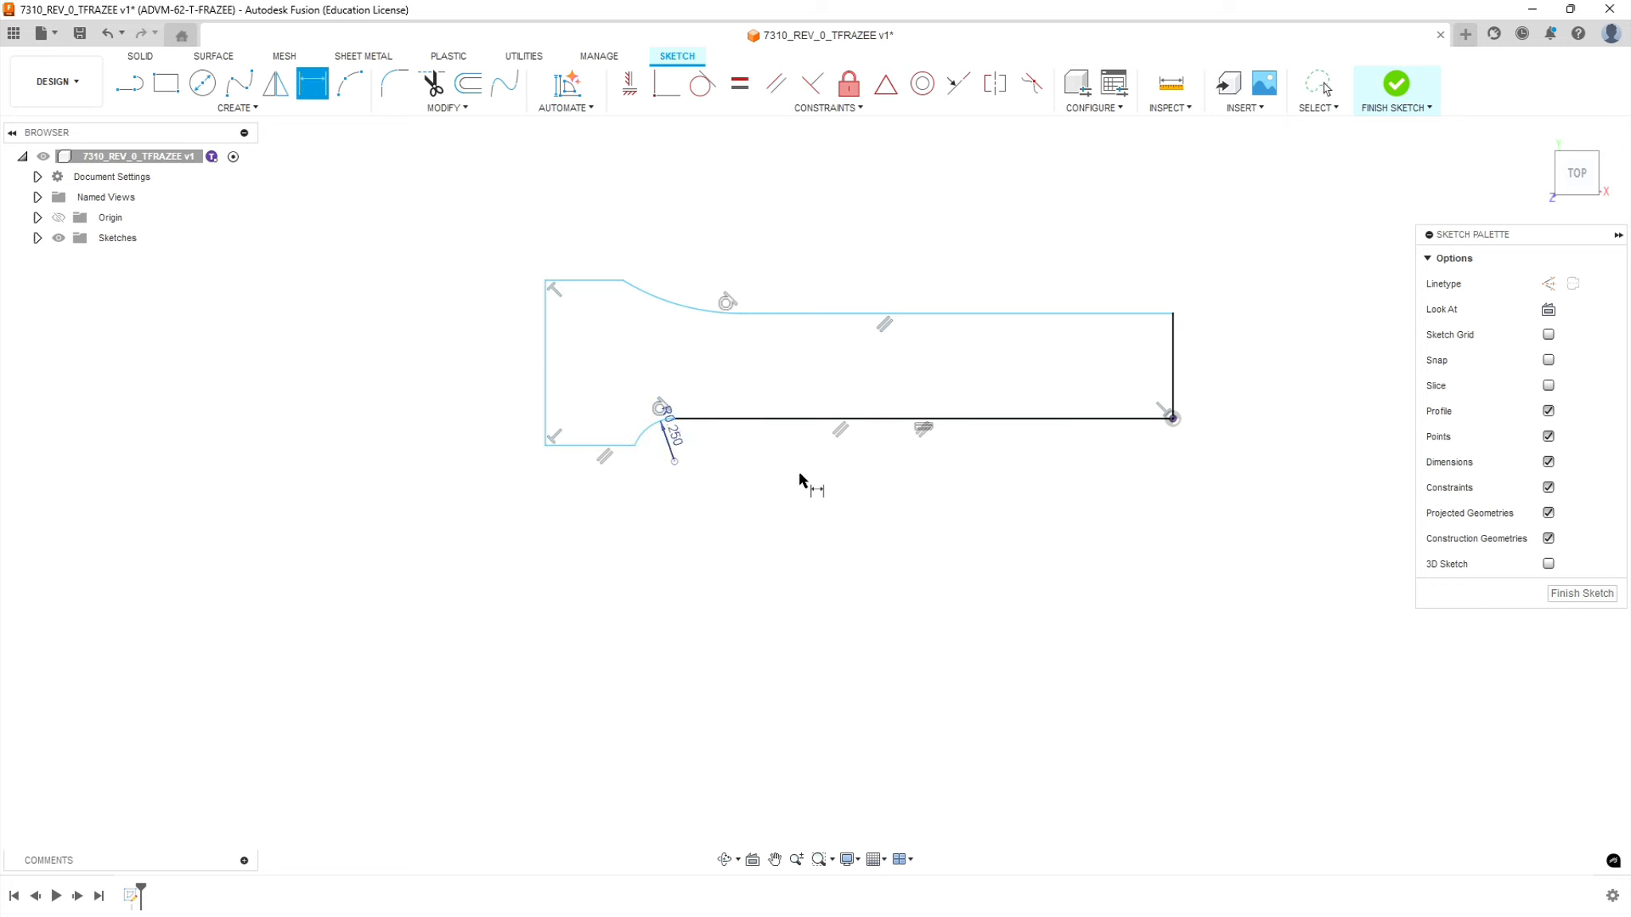
key("Escape")
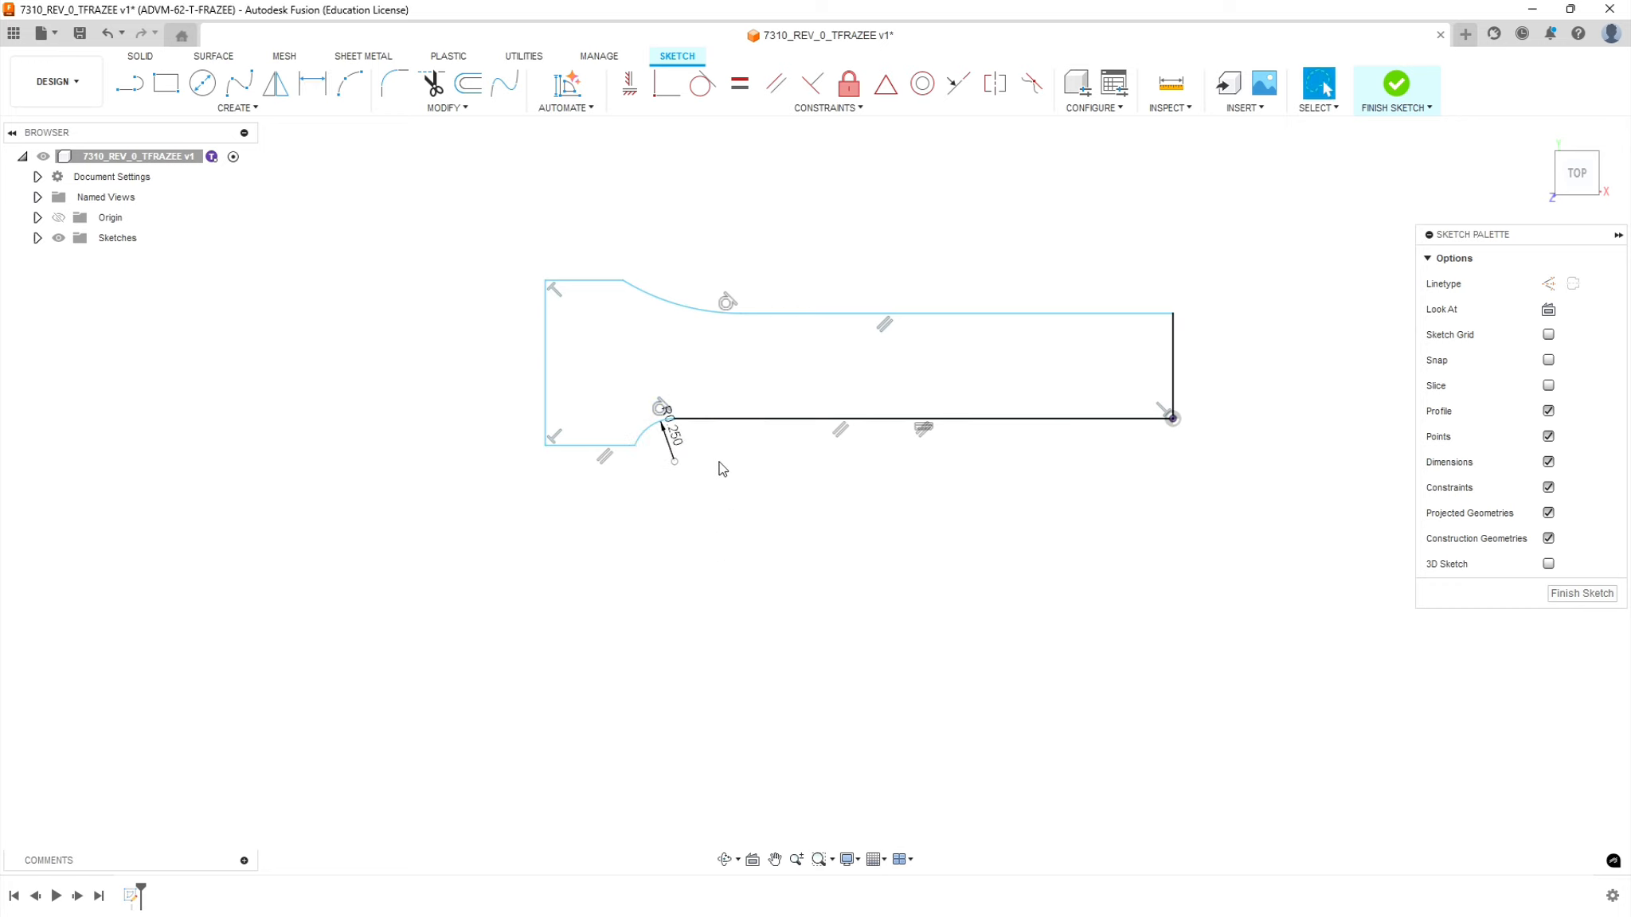
- Apply an Equal constraint between the lower and upper neck arcs
left_click(658, 425)
left_click(671, 304)
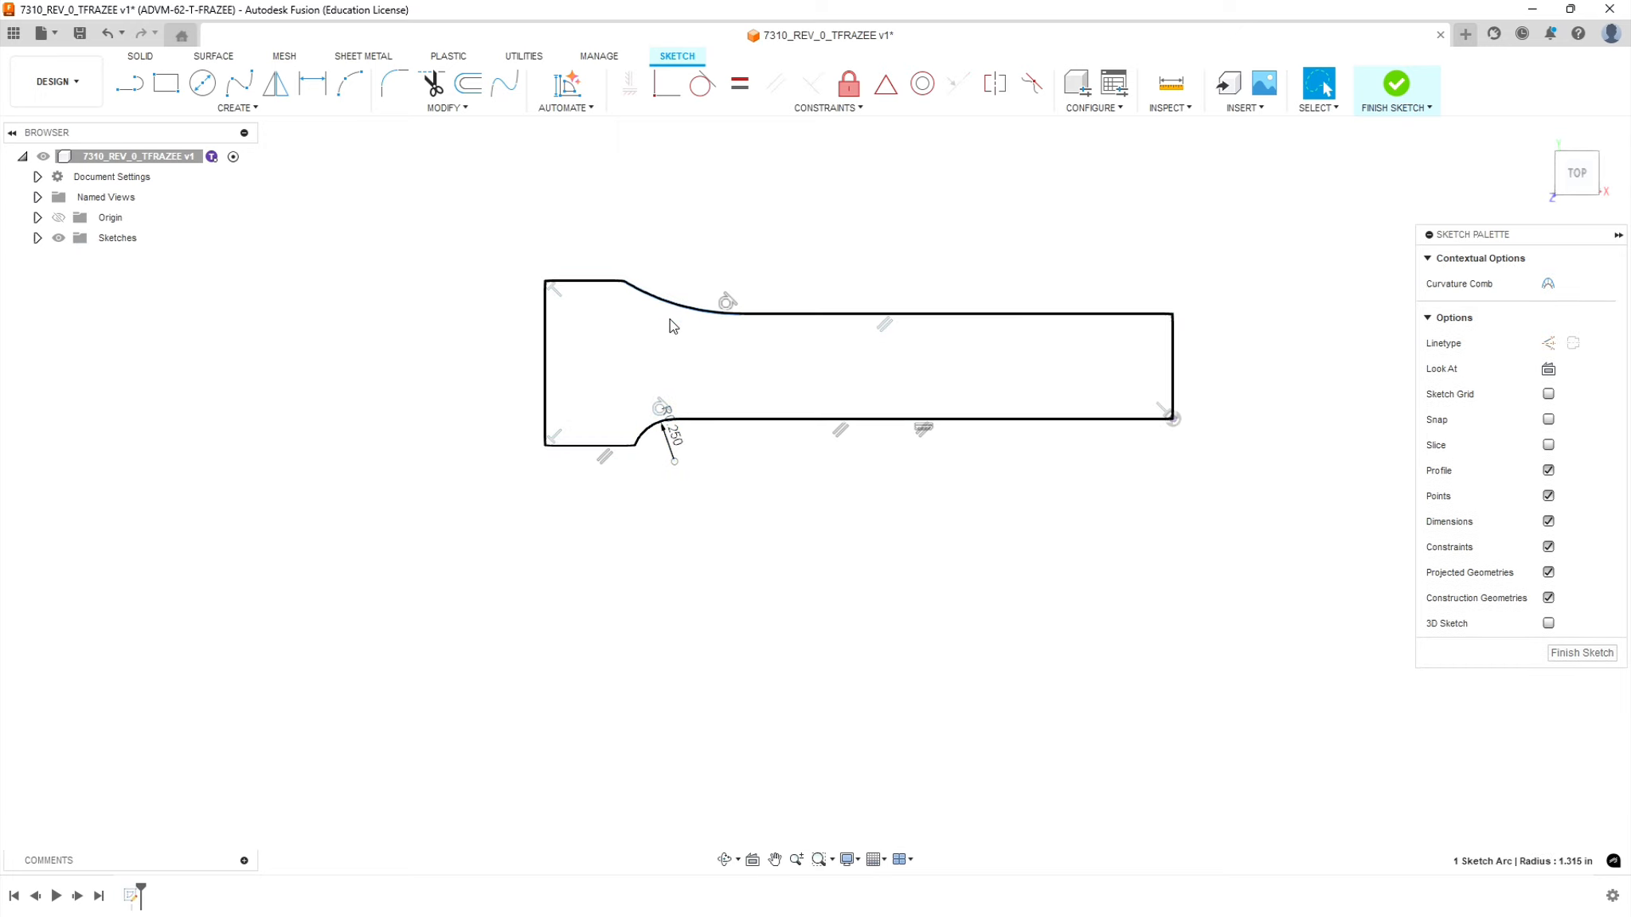
left_click(844, 520)
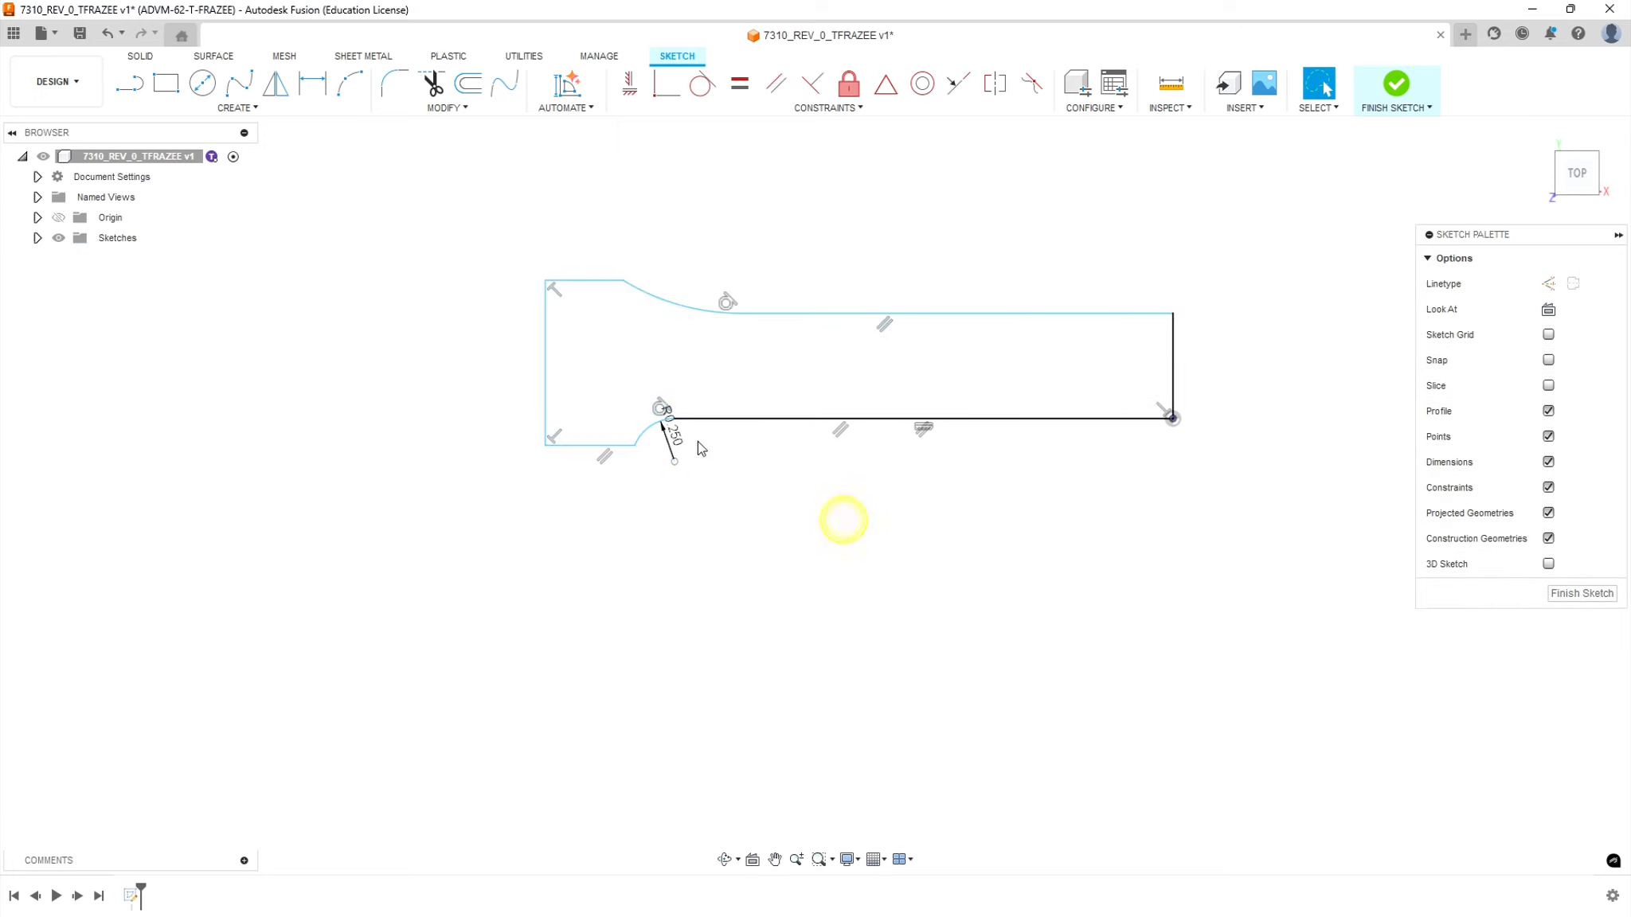
left_click(647, 424)
left_click(659, 296, "shift")
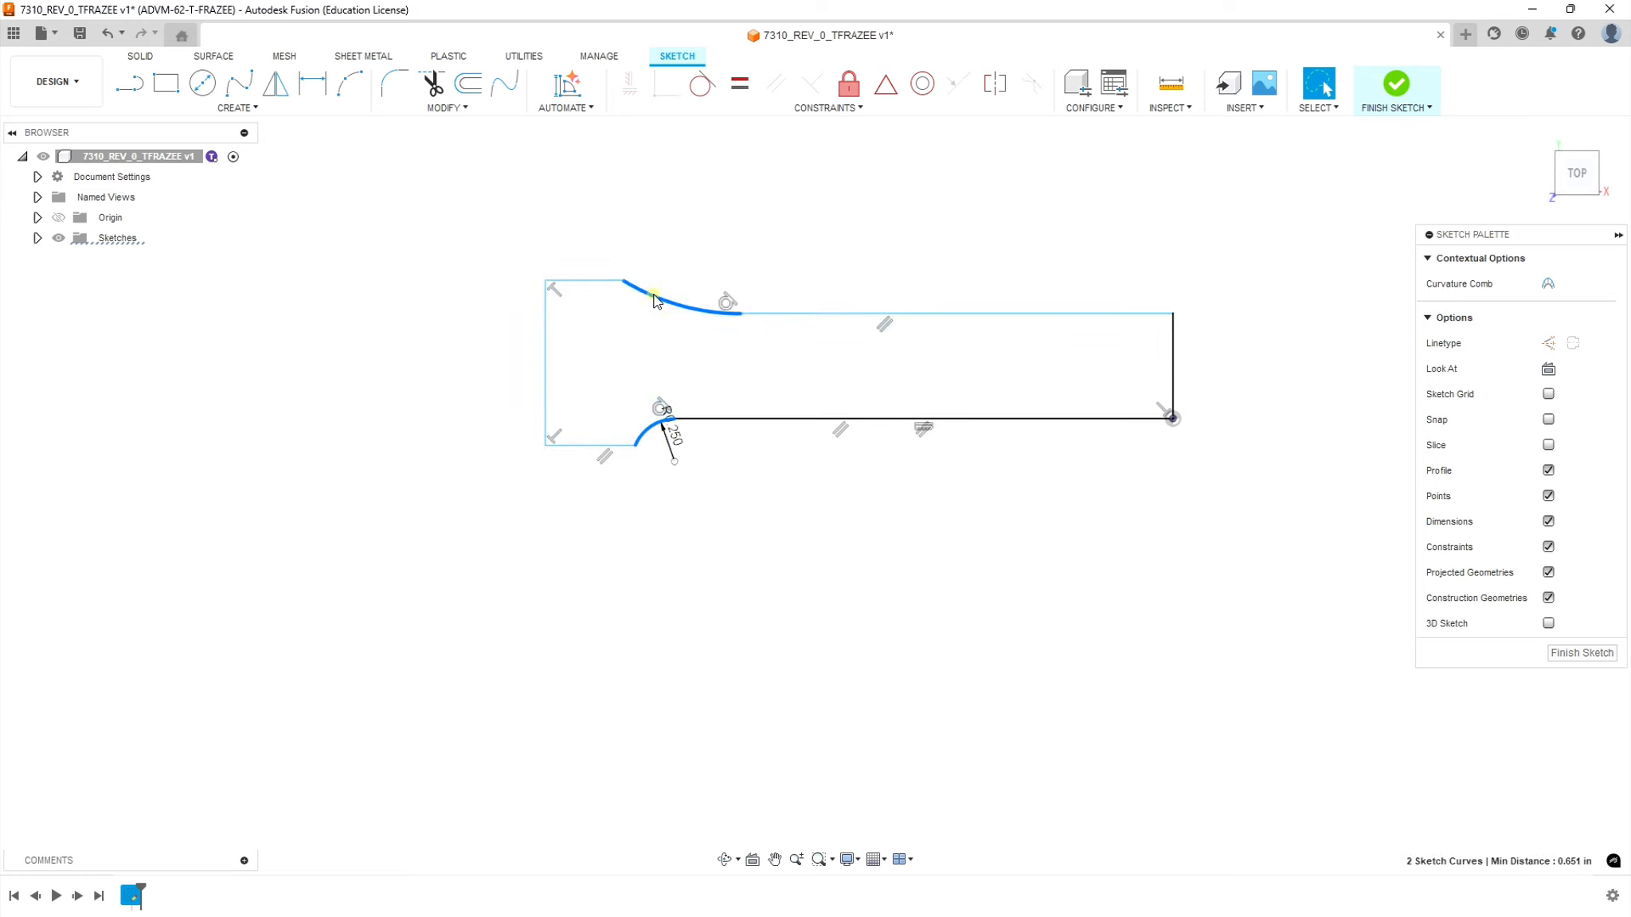
left_click(739, 83)
key("Escape")
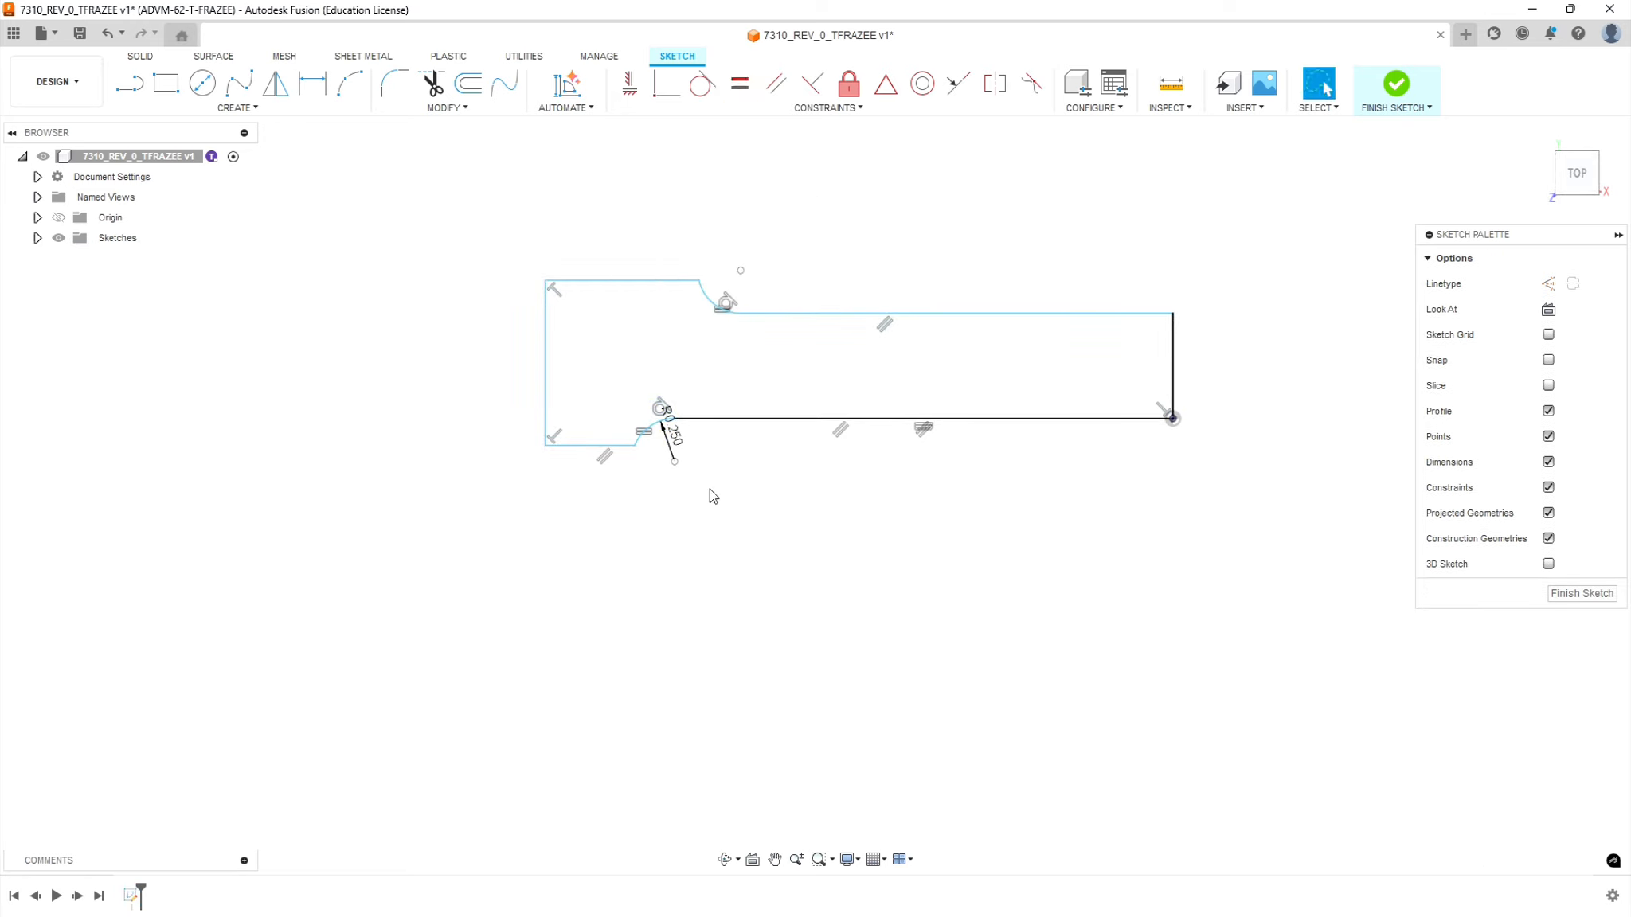
- Apply an Equal constraint between the short lower and upper lines of the head
left_click(575, 446)
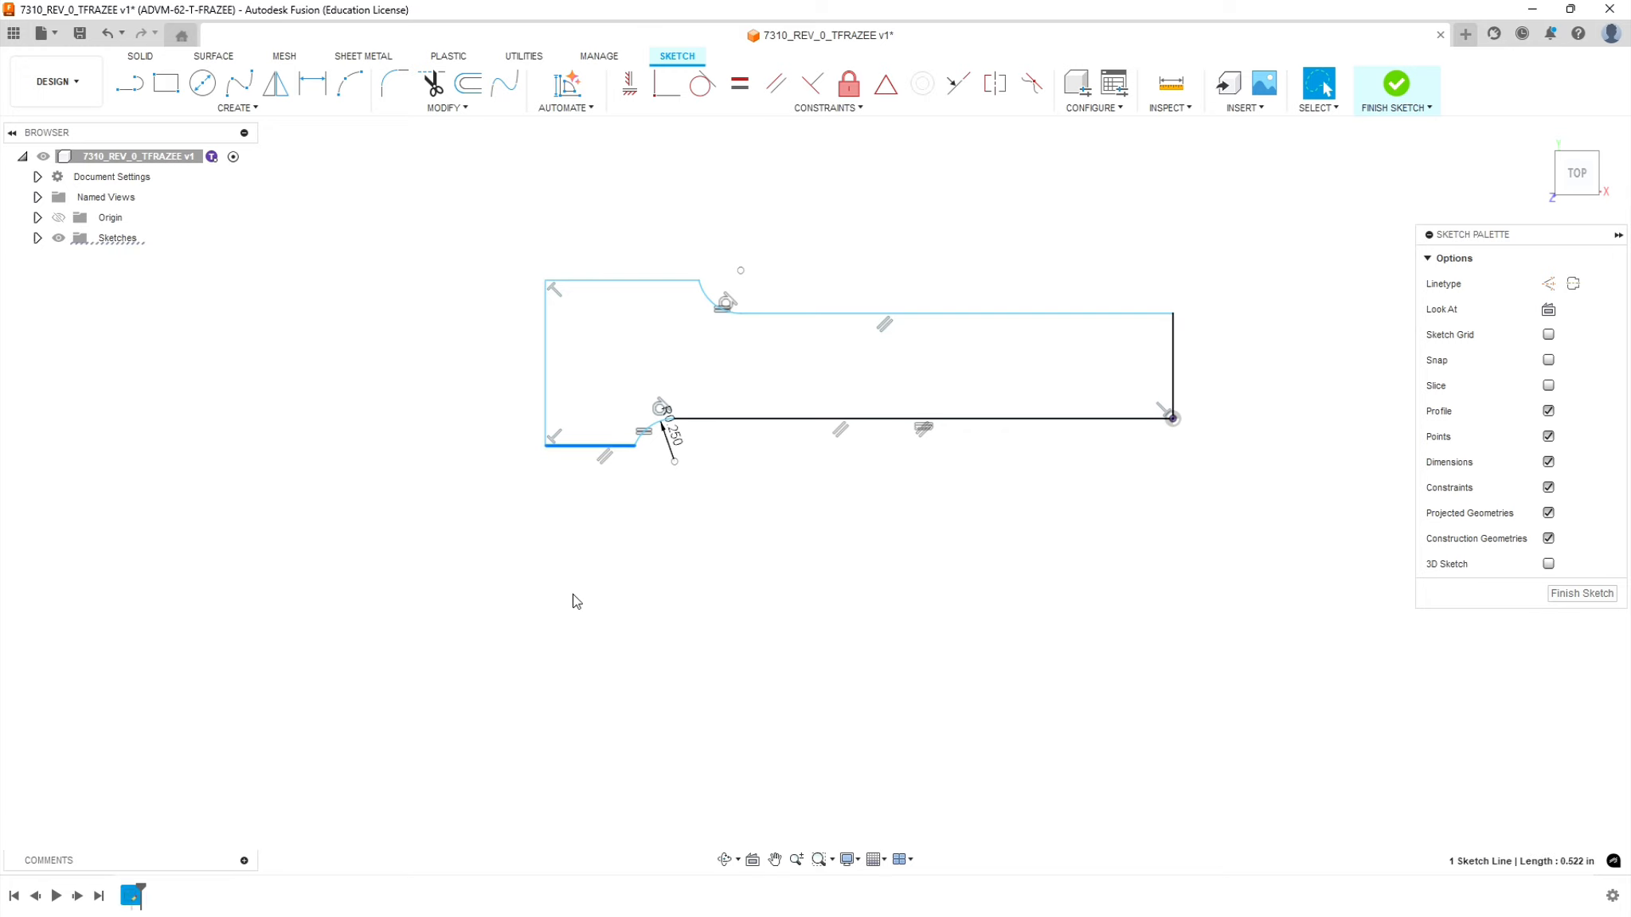
left_click(652, 279, "shift")
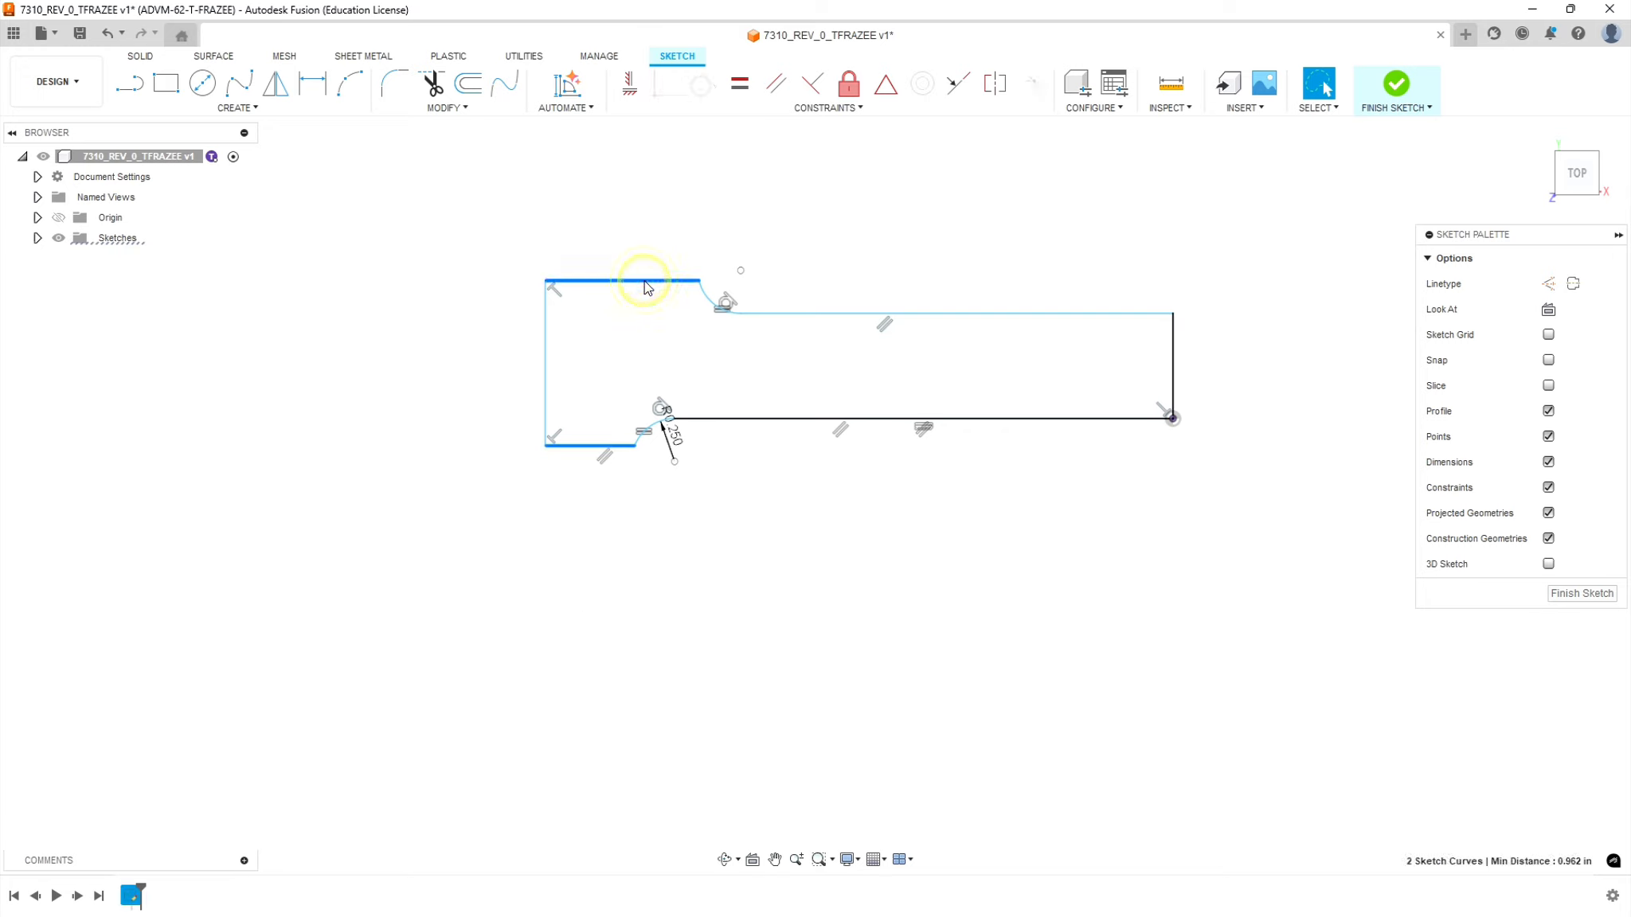
left_click(739, 88)
- Dimension the horizontal distance from the head's vertical end edge to the lower arc's centre as 0.58 in
key("d")
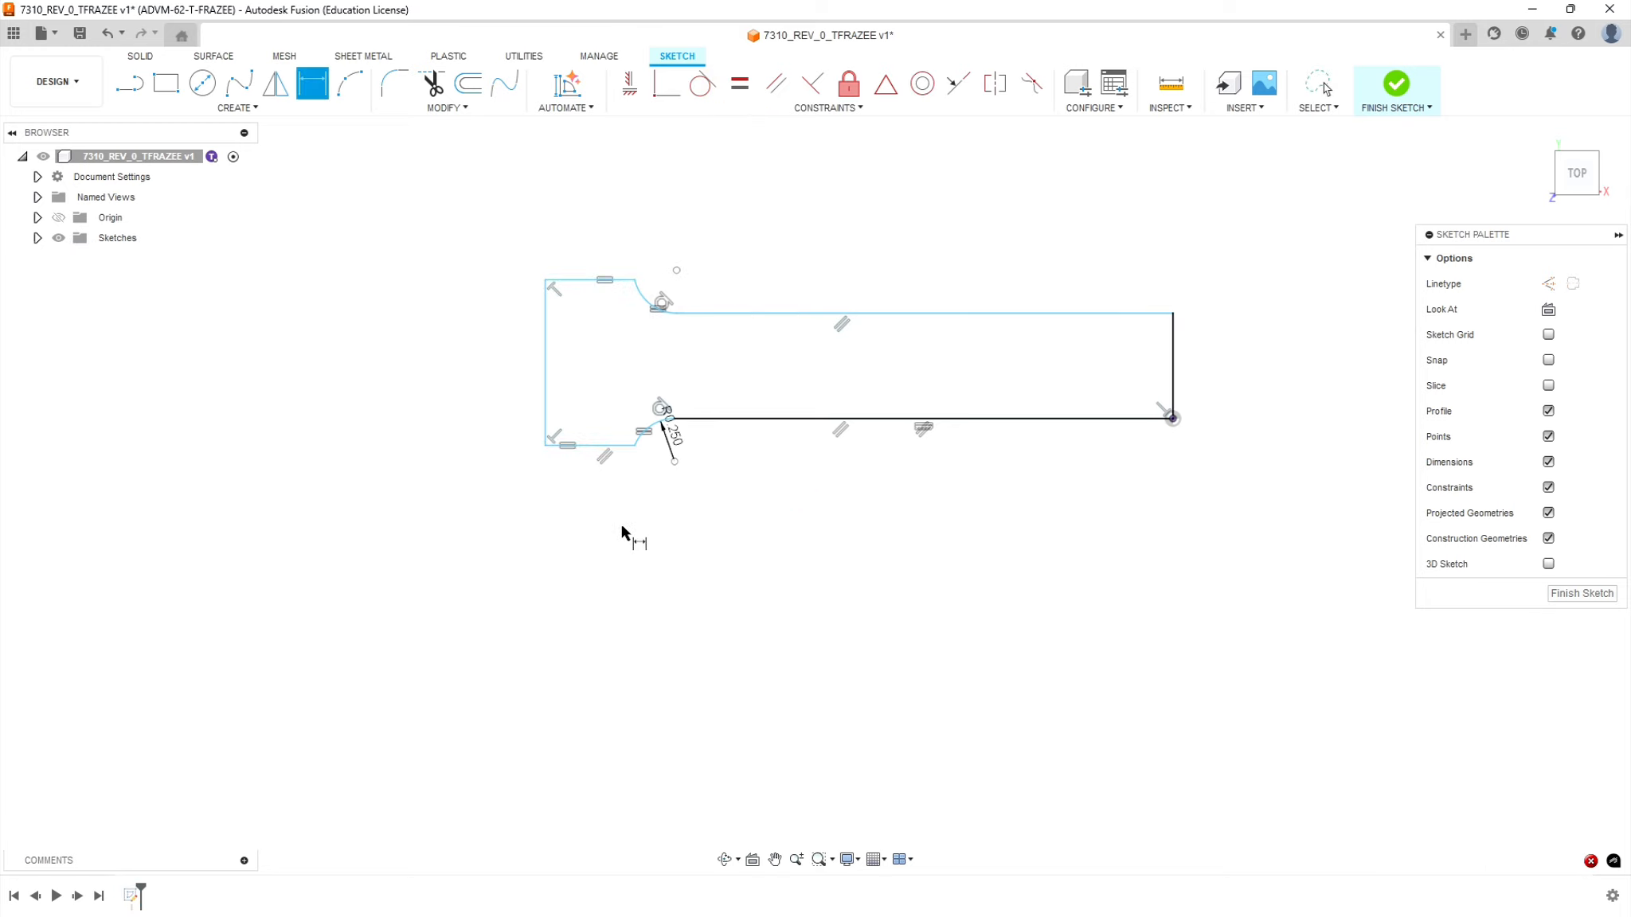
left_click(546, 381)
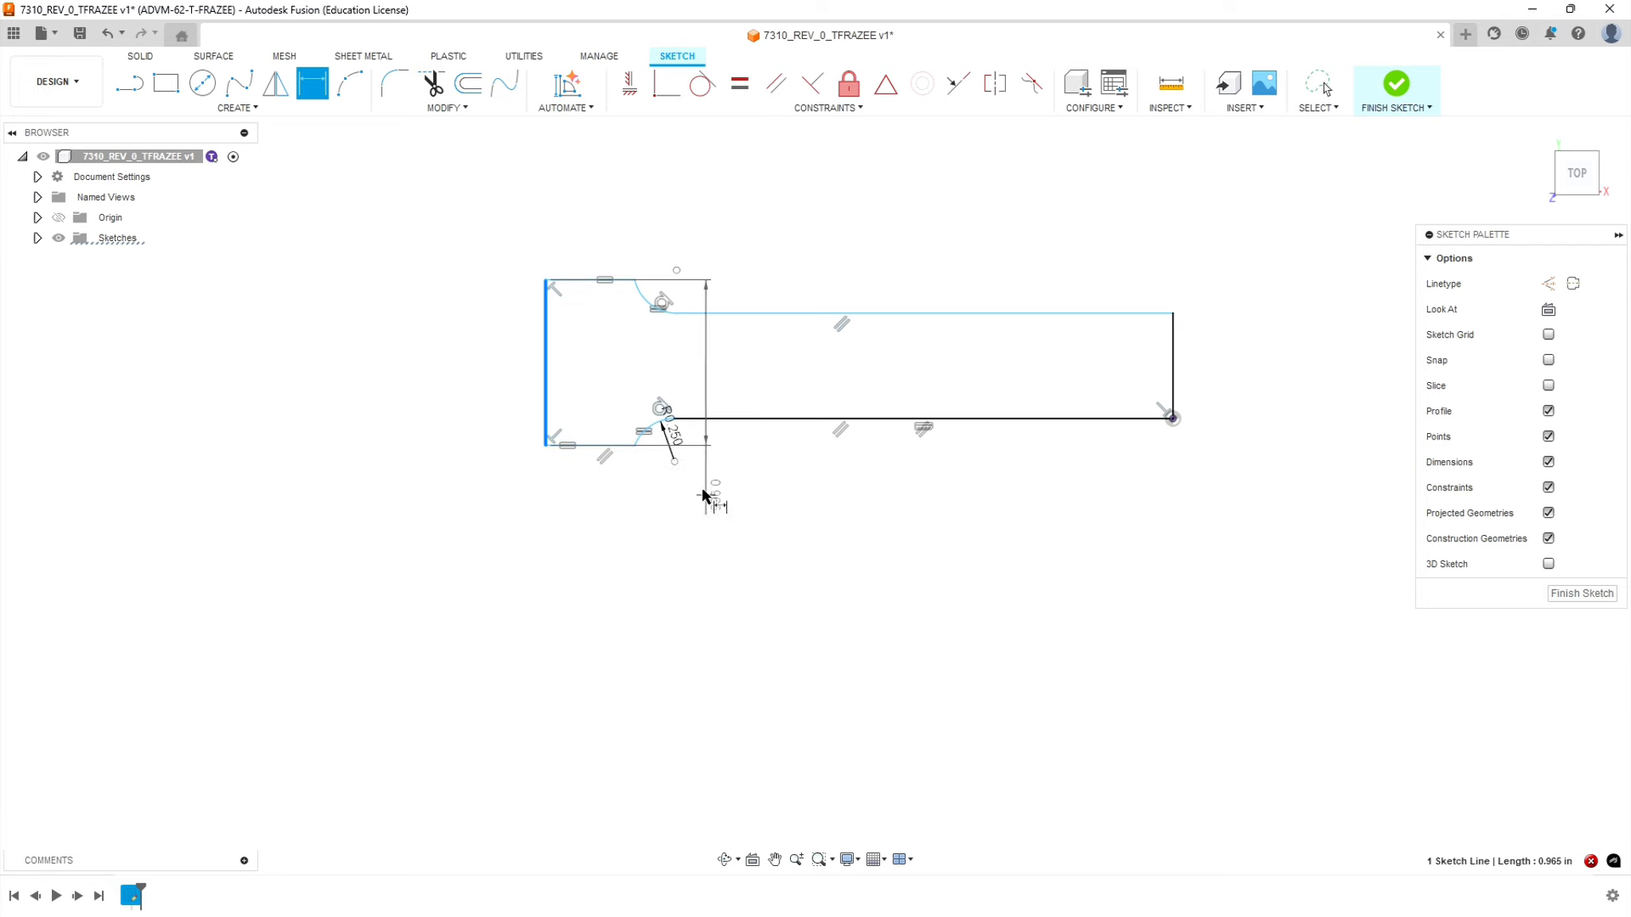
left_click(674, 461)
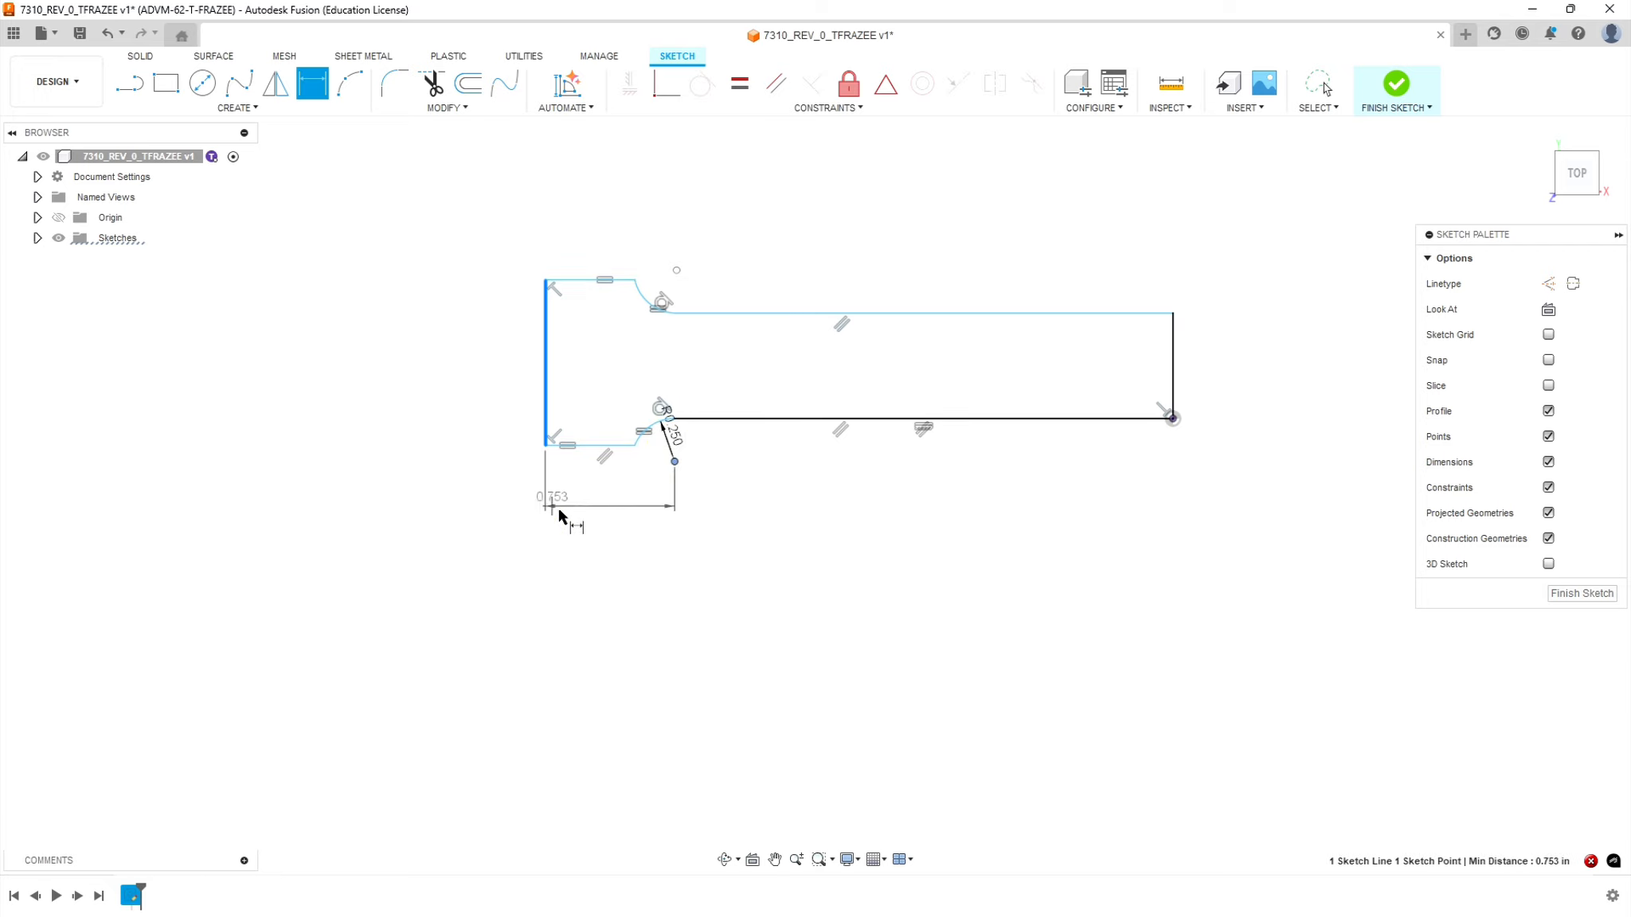
left_click(591, 531)
left_click(360, 143)
left_click(613, 529)
key("BackSpace")
type(".58")
key("Return")
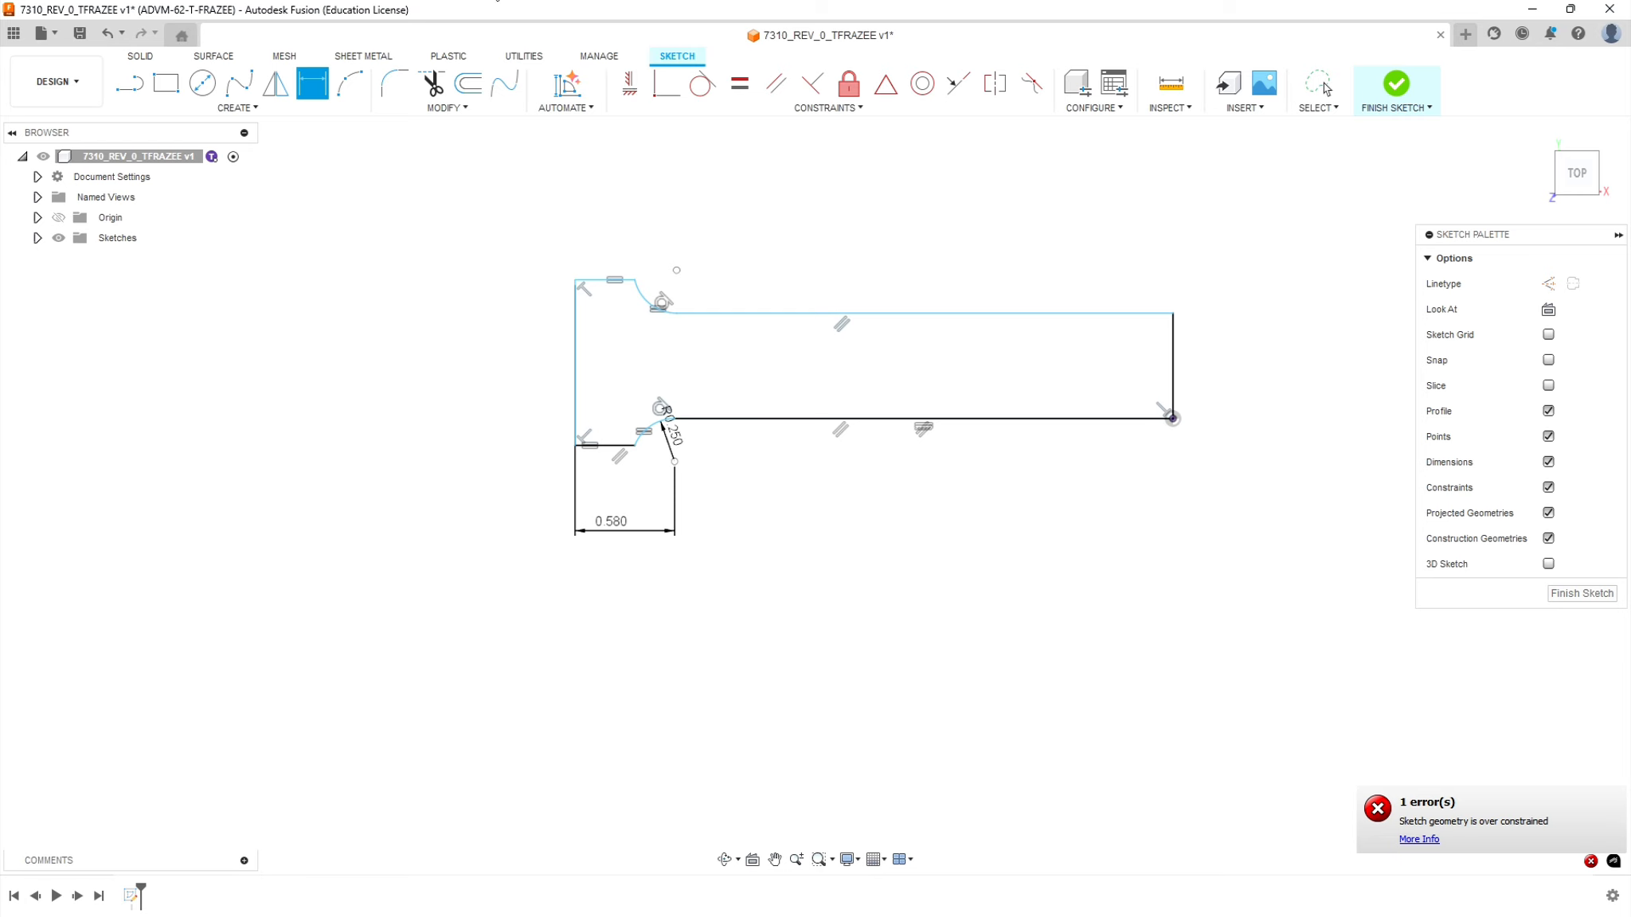
- Dimension the bar's short vertical end edge as 0.75 in, taking the value from the 7310 mounting body drawing
key("alt+Tab")
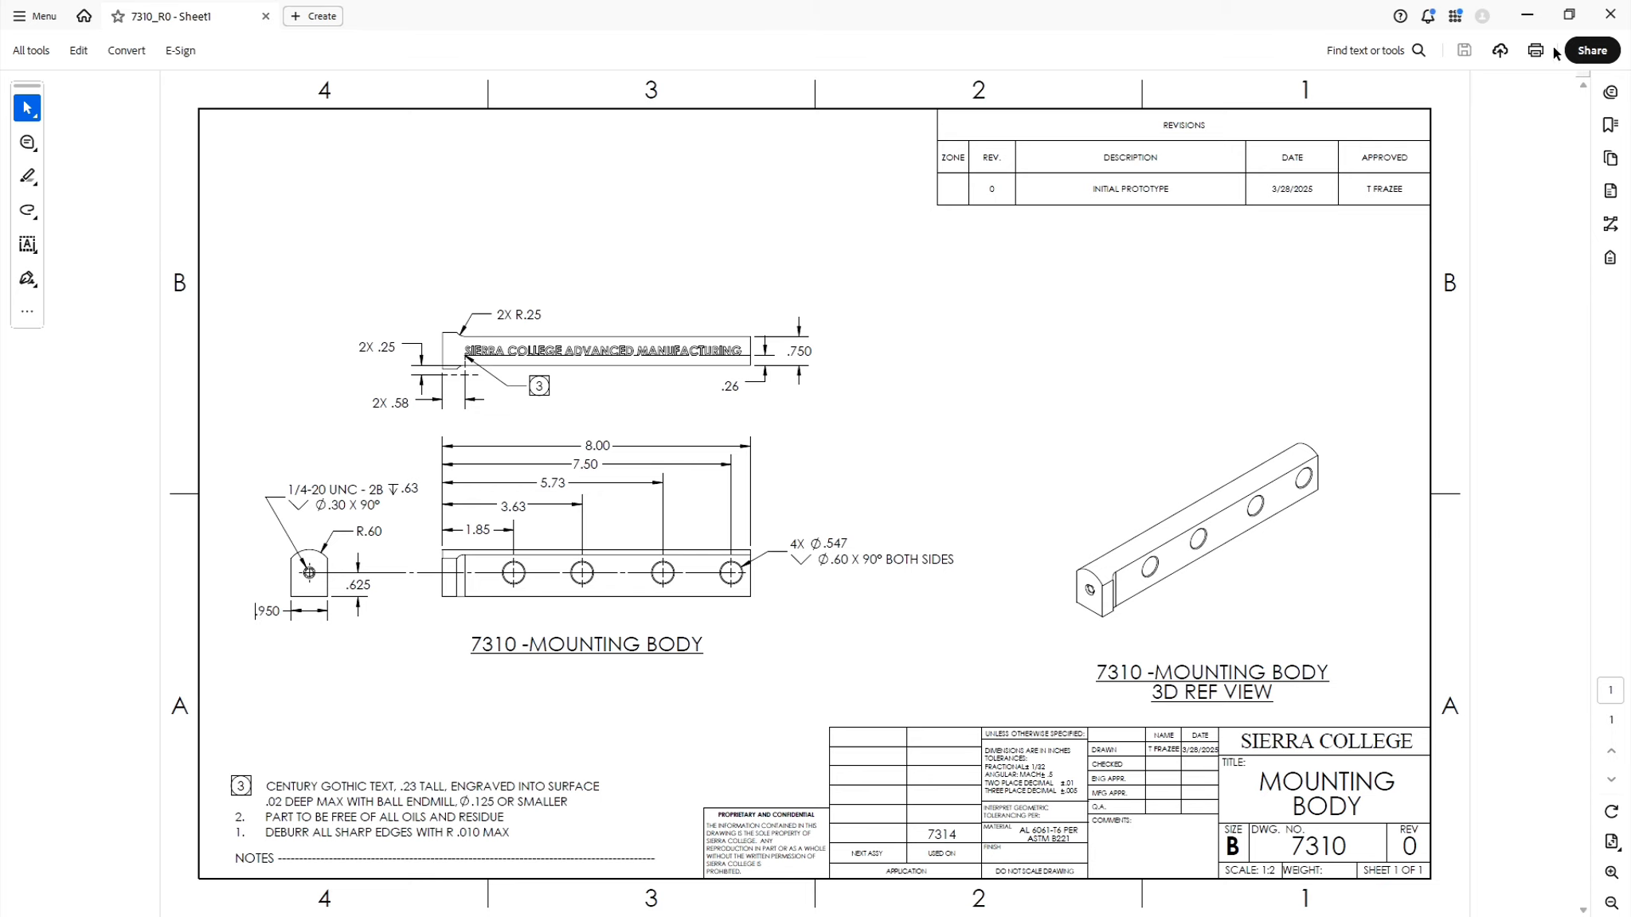
left_click(1527, 14)
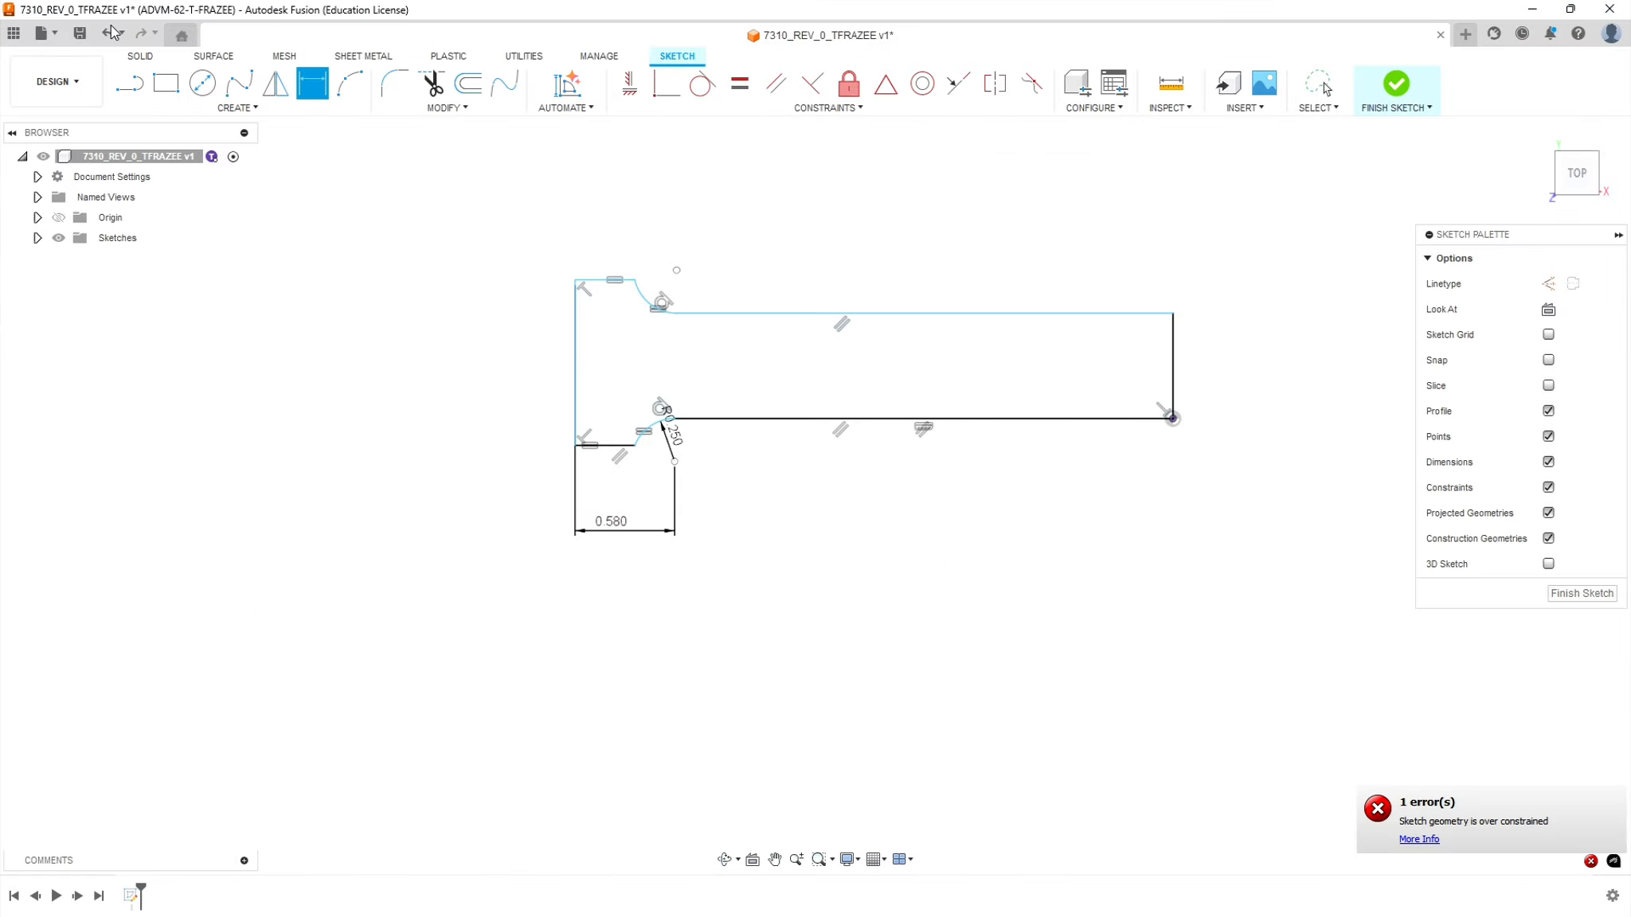
left_click(1175, 367)
left_click(1204, 364)
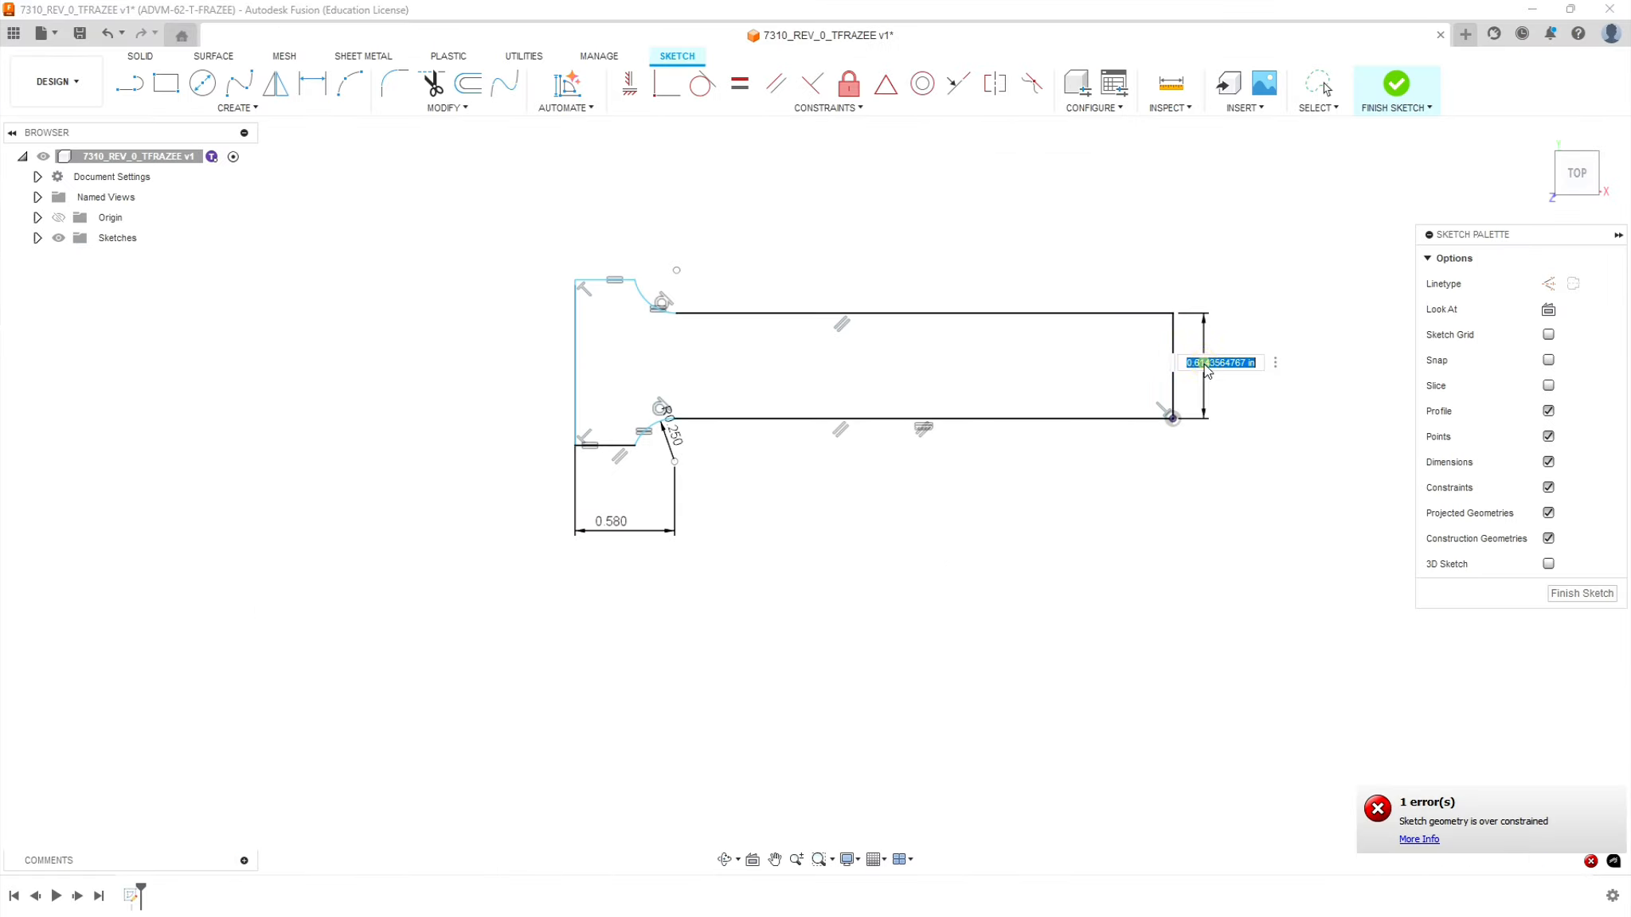
type(".75")
key("Return")
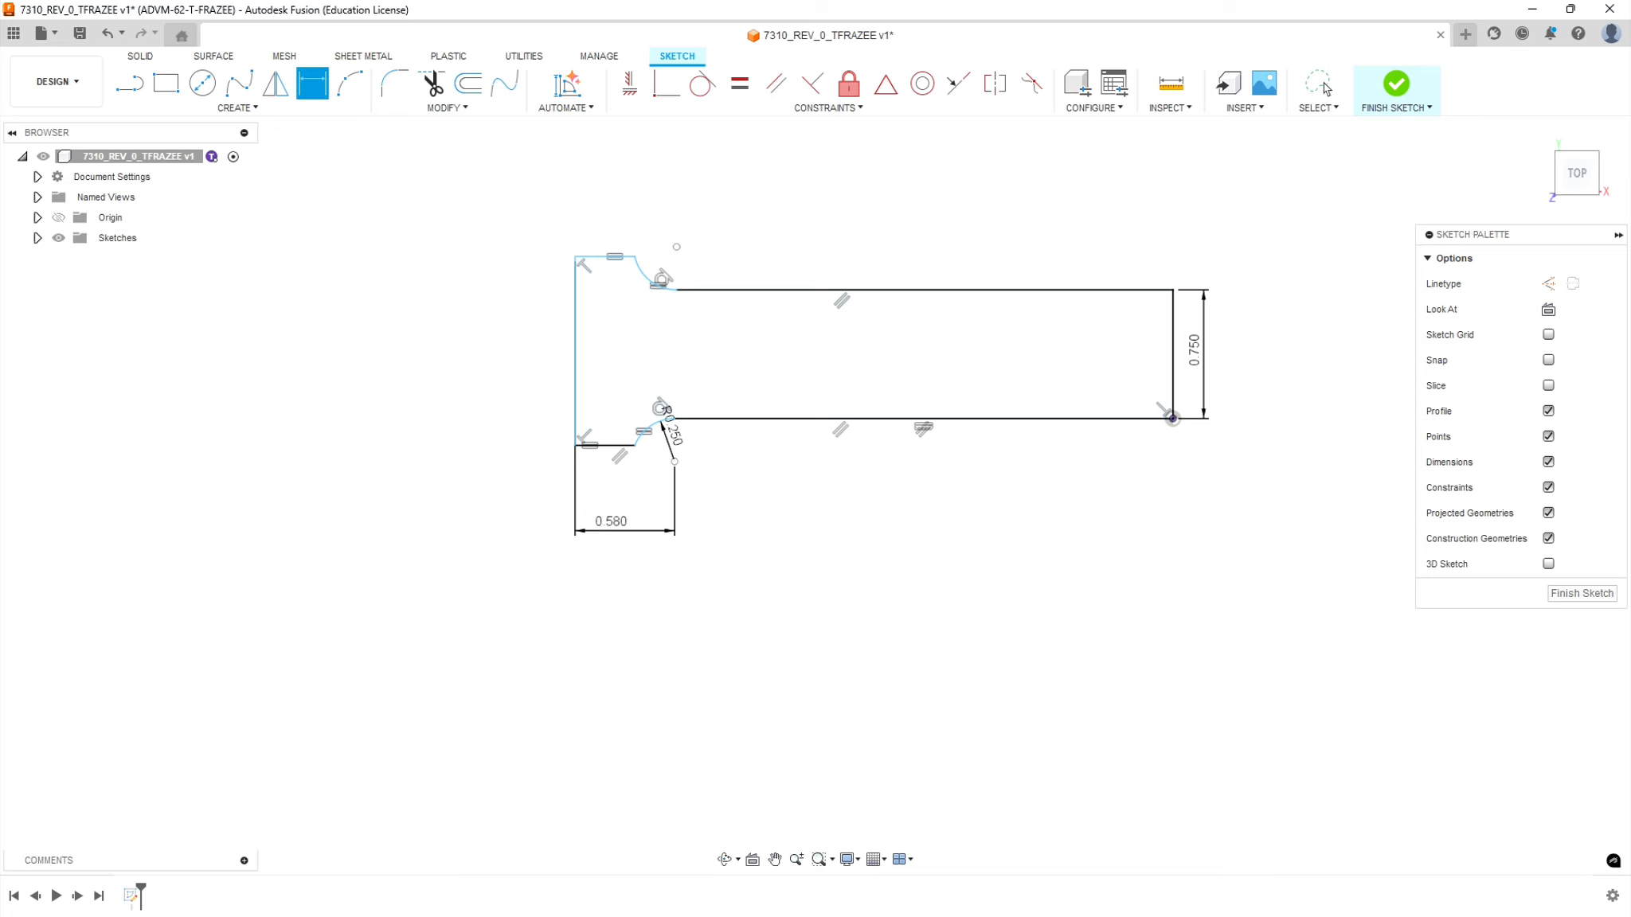
- Check the mounting body drawing and dimension the head's vertical end edge as 0.95 in
key("alt+Tab")
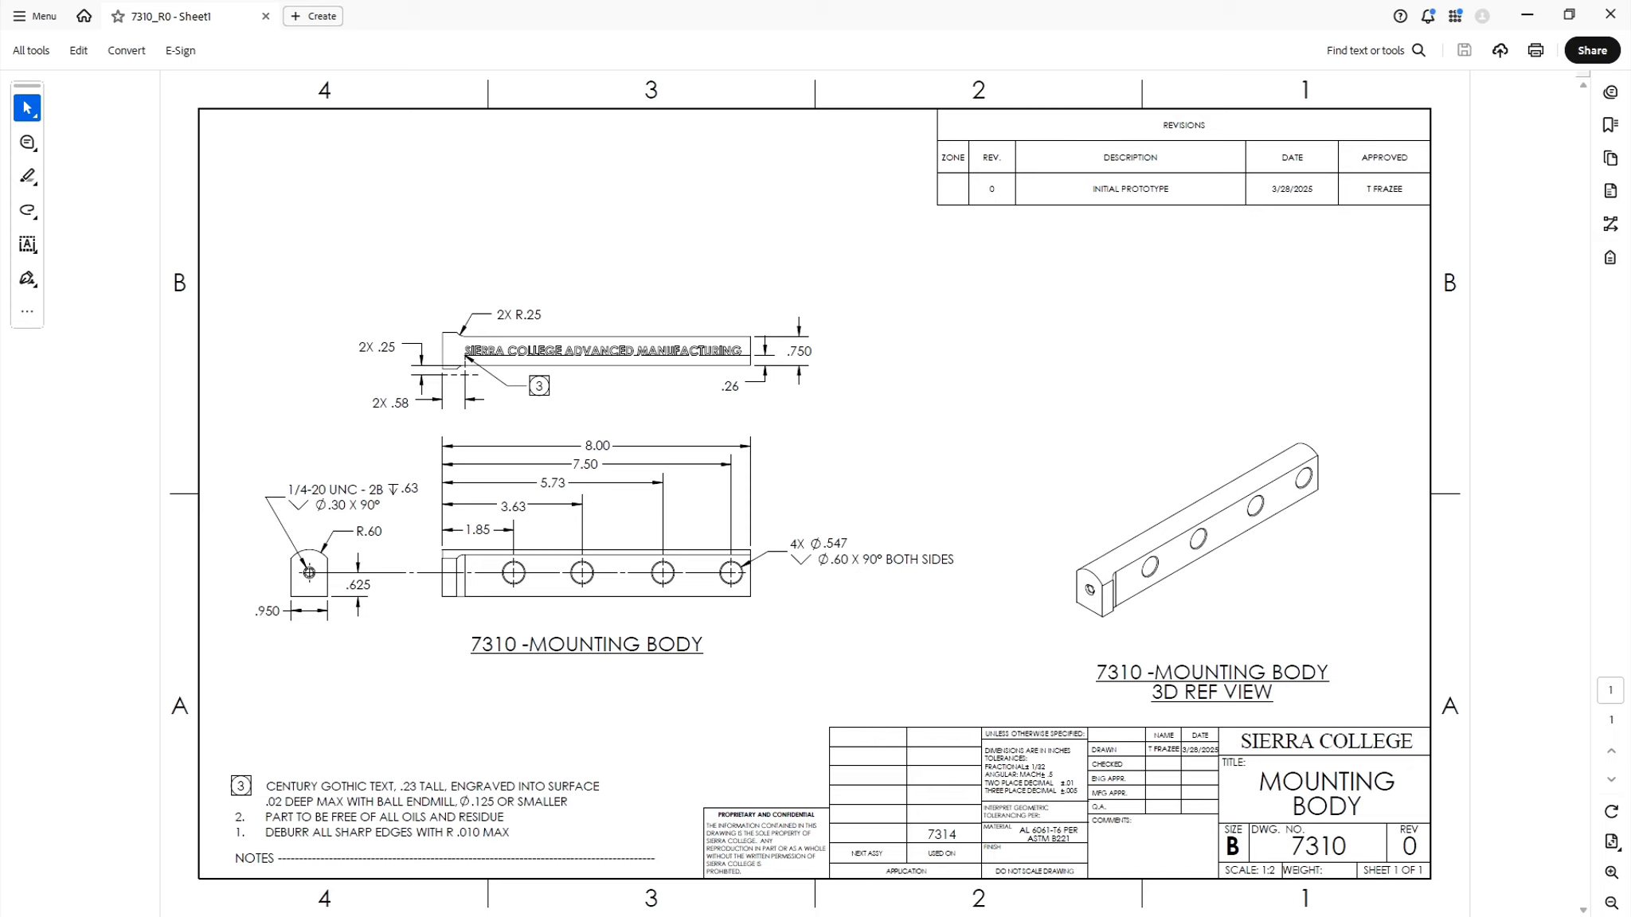
key("alt+Tab")
left_click(577, 335)
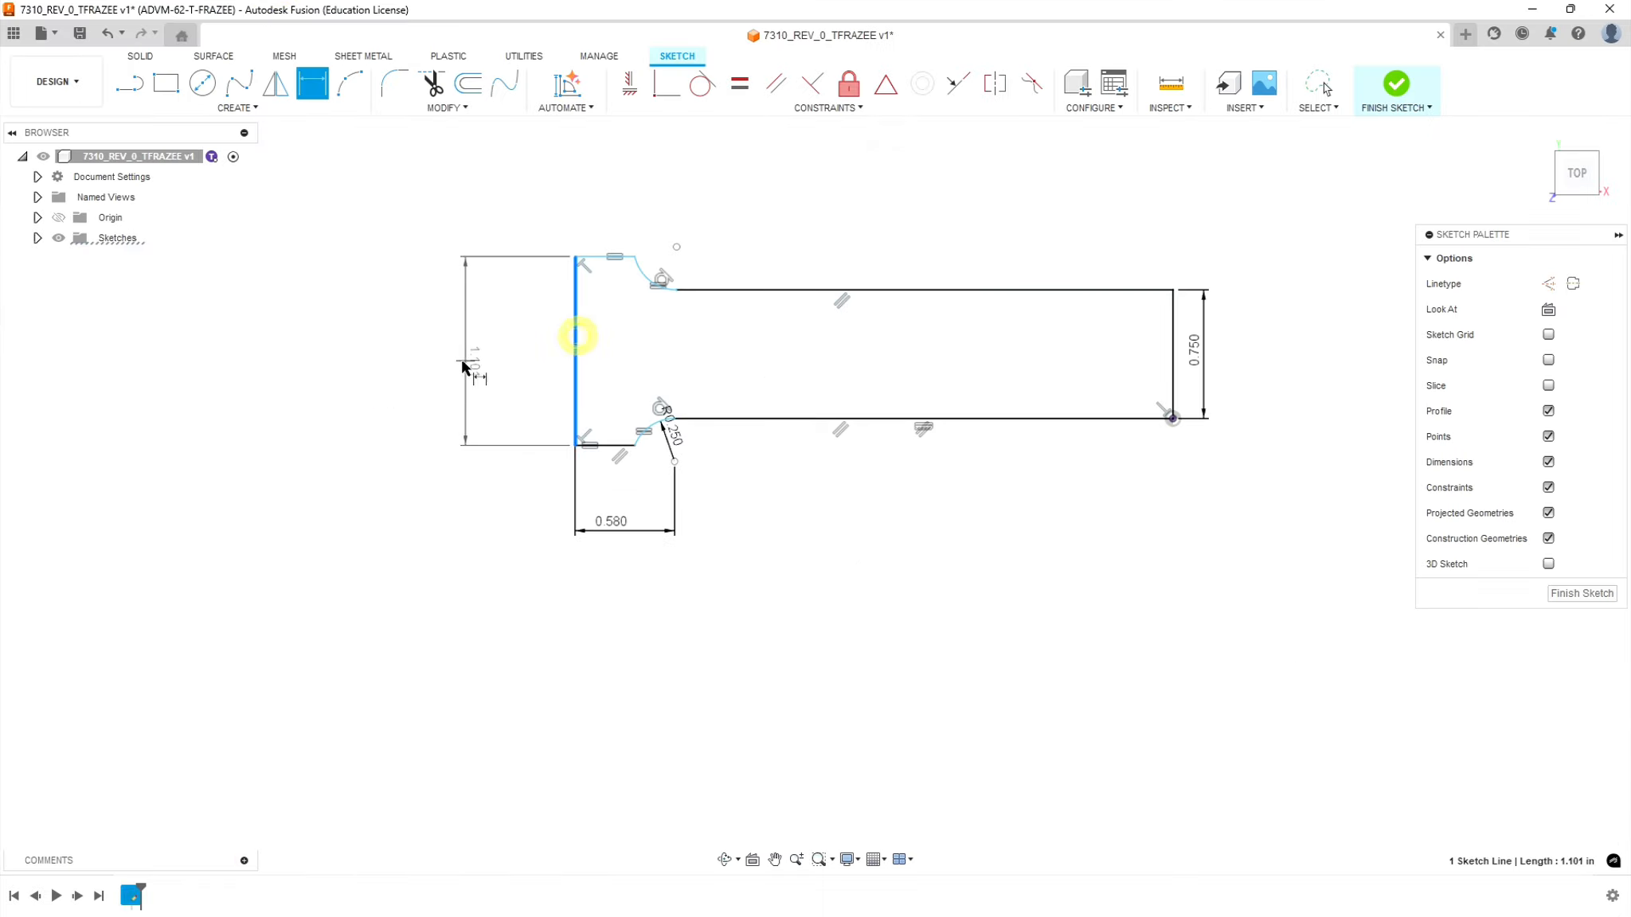
left_click(446, 367)
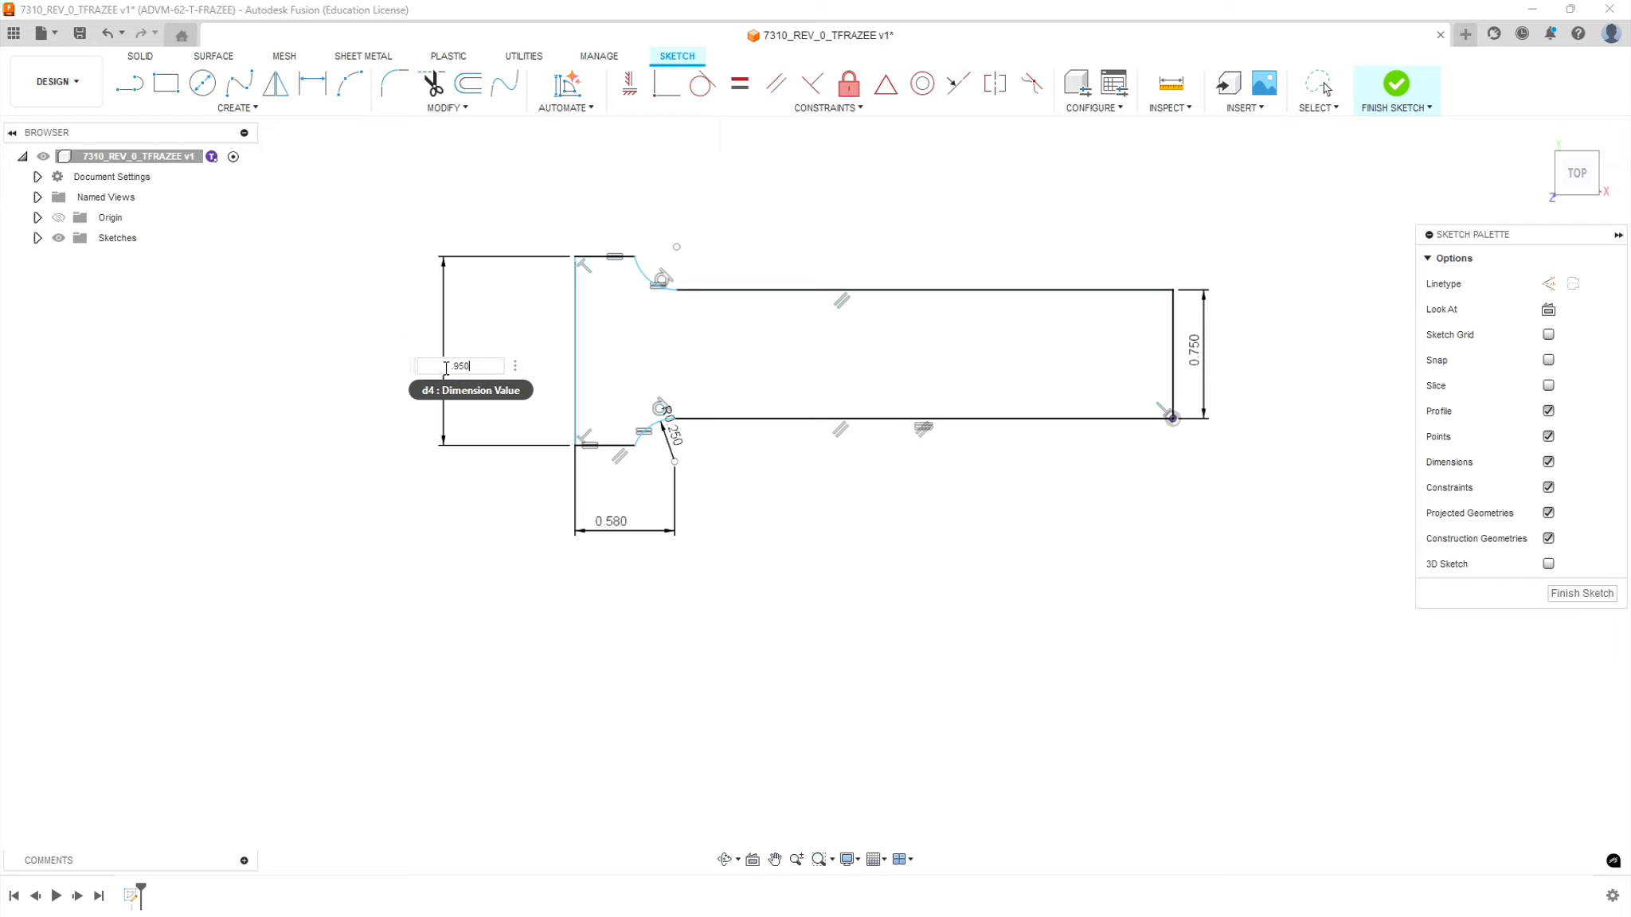
key("Return")
- Pull the head's short lower line downward so the head steps out below the bar's lower edge
scroll(620, 412, "up", 2)
scroll(667, 435, "up", 4)
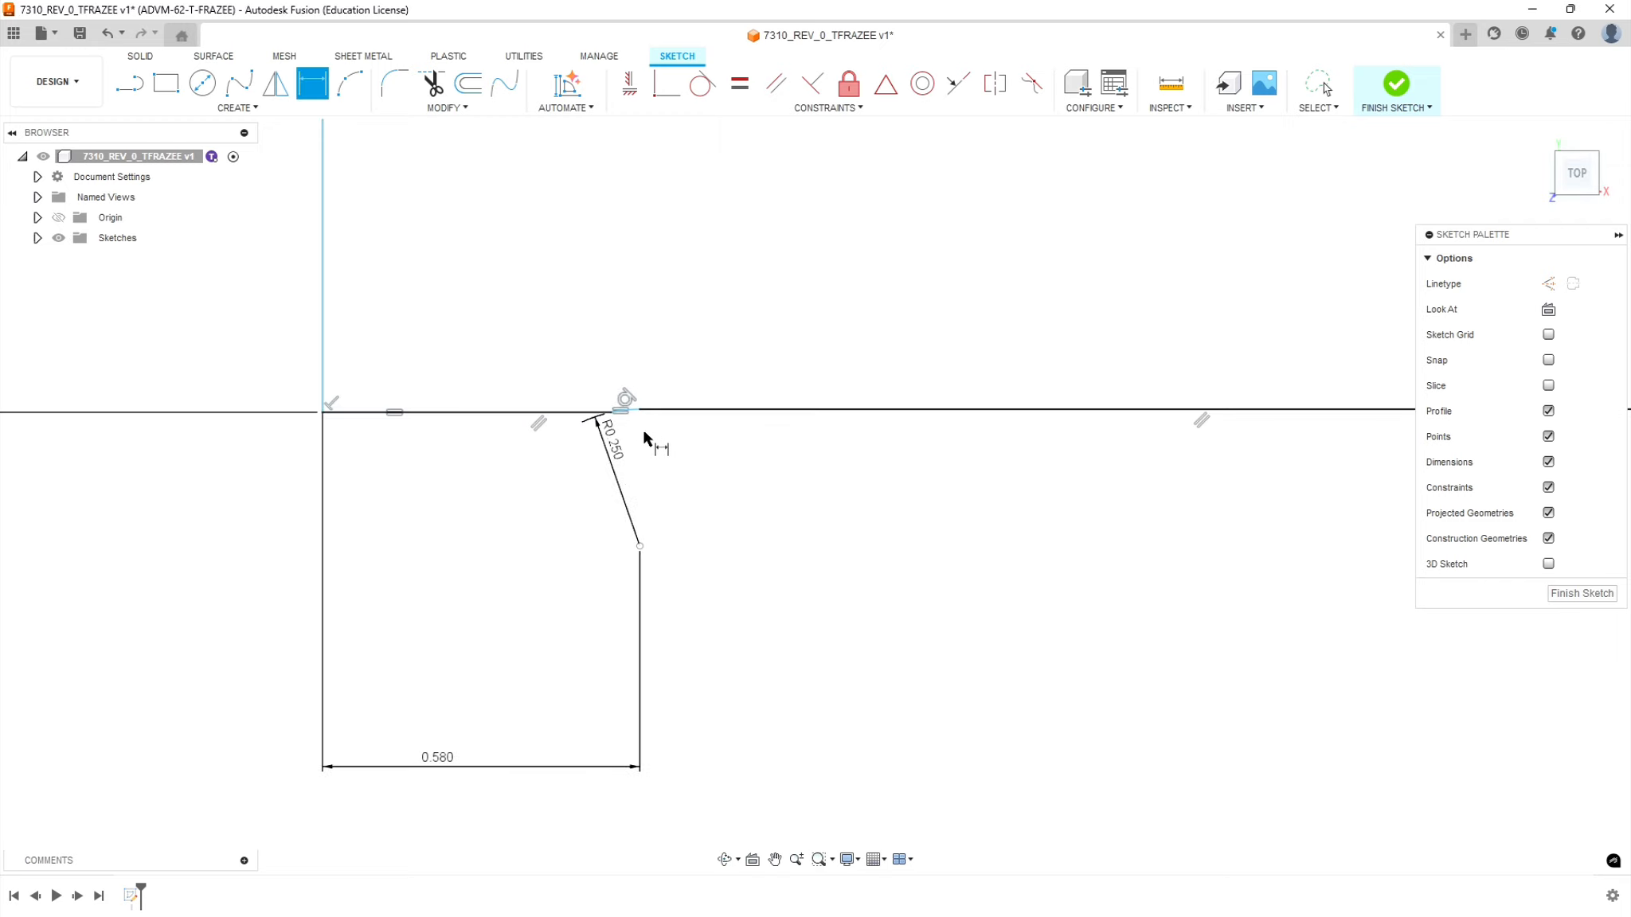
key("Escape")
left_click(520, 408)
left_click_drag(507, 413, 500, 489)
scroll(549, 532, "down", 5)
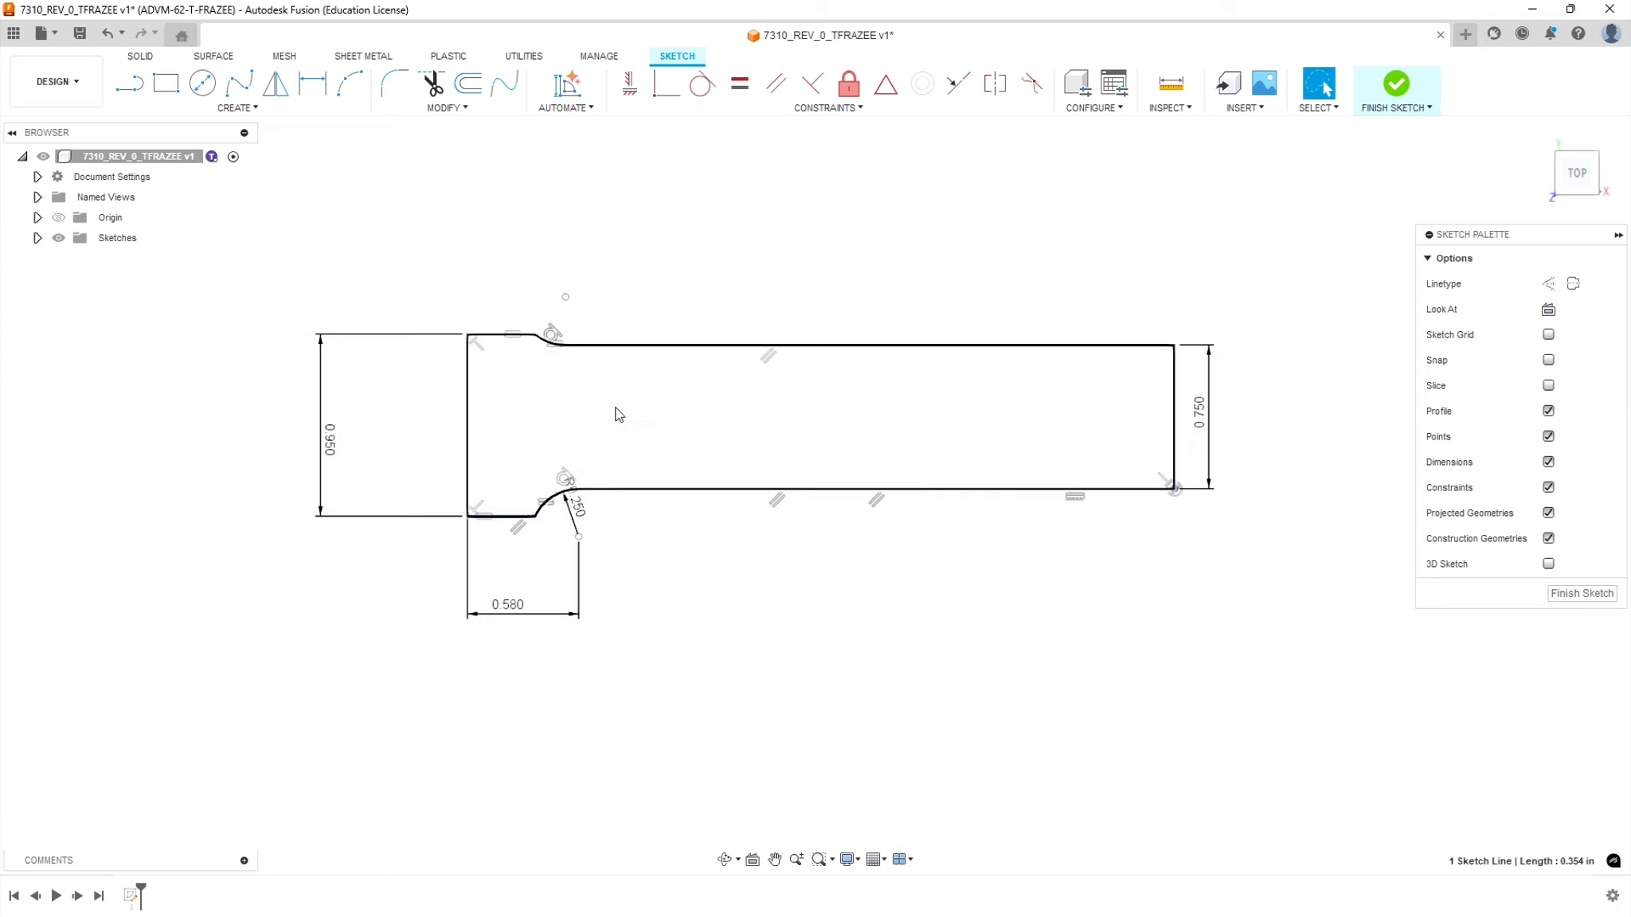
scroll(622, 342, "up", 2)
- Sketch a line from the midpoint of the bar's end edge to the midpoint of the head's end edge
key("d")
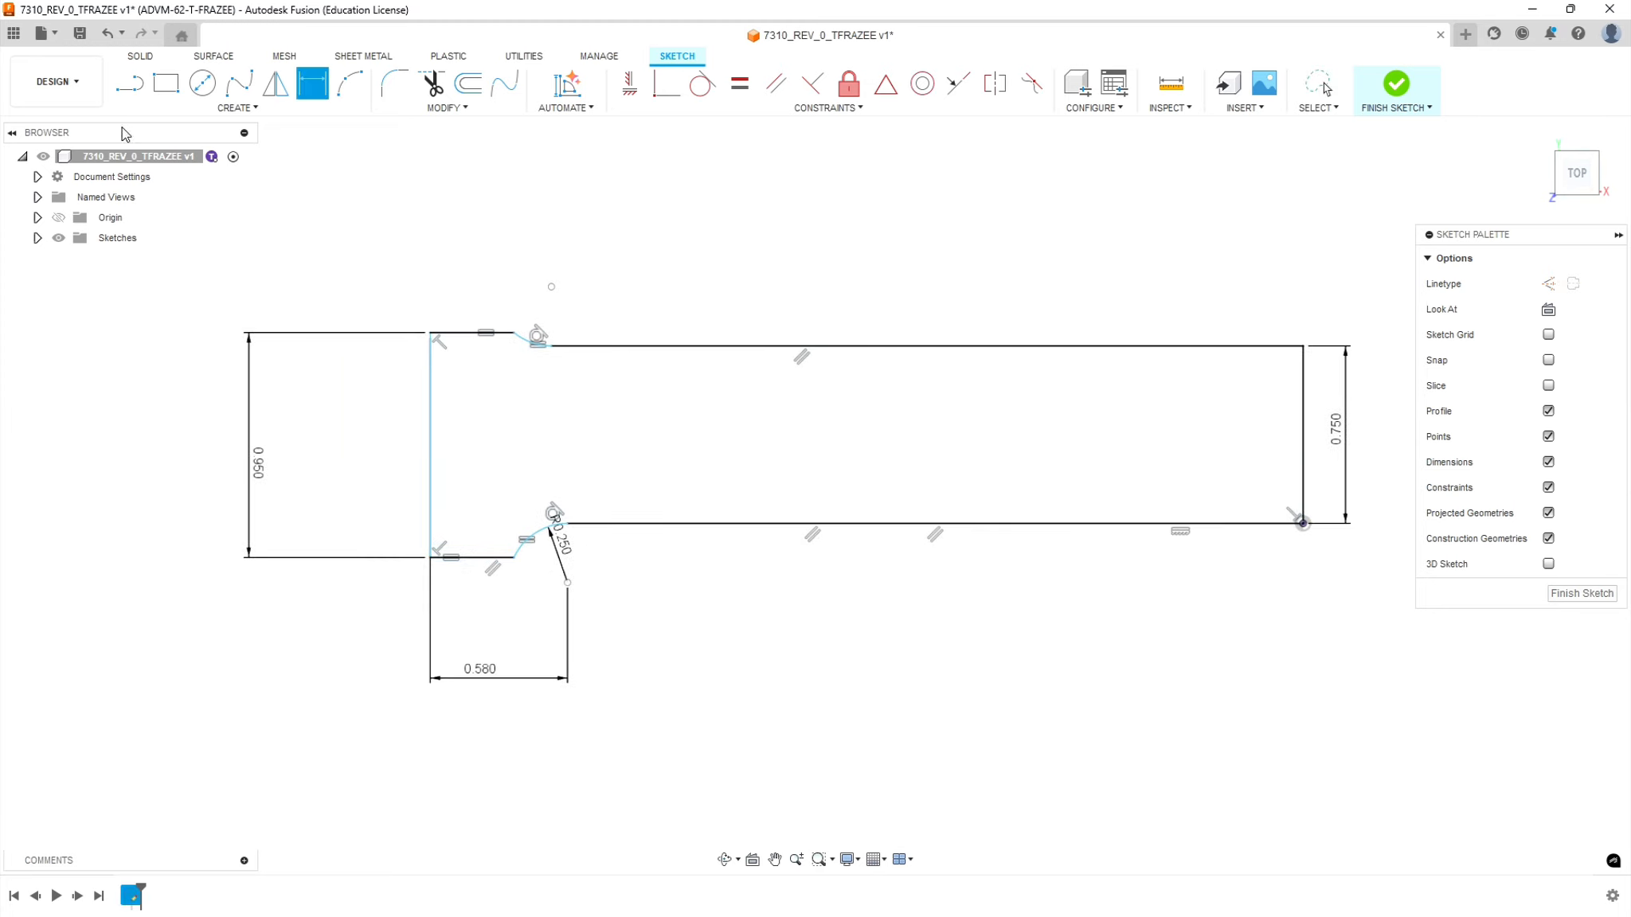
left_click(128, 83)
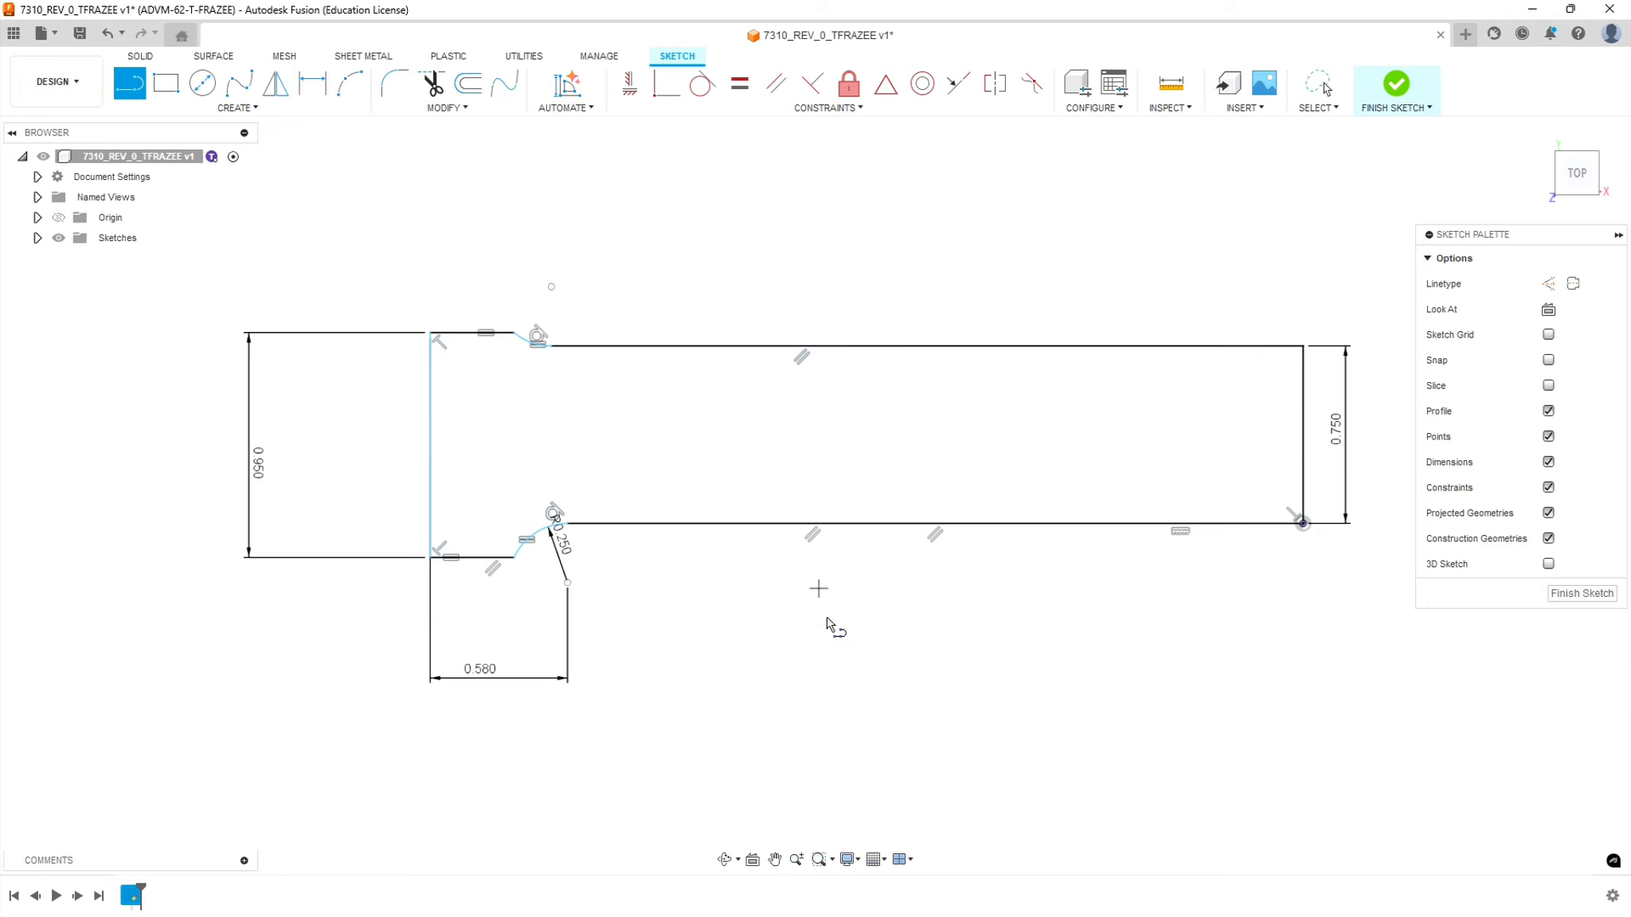
left_click(1303, 434)
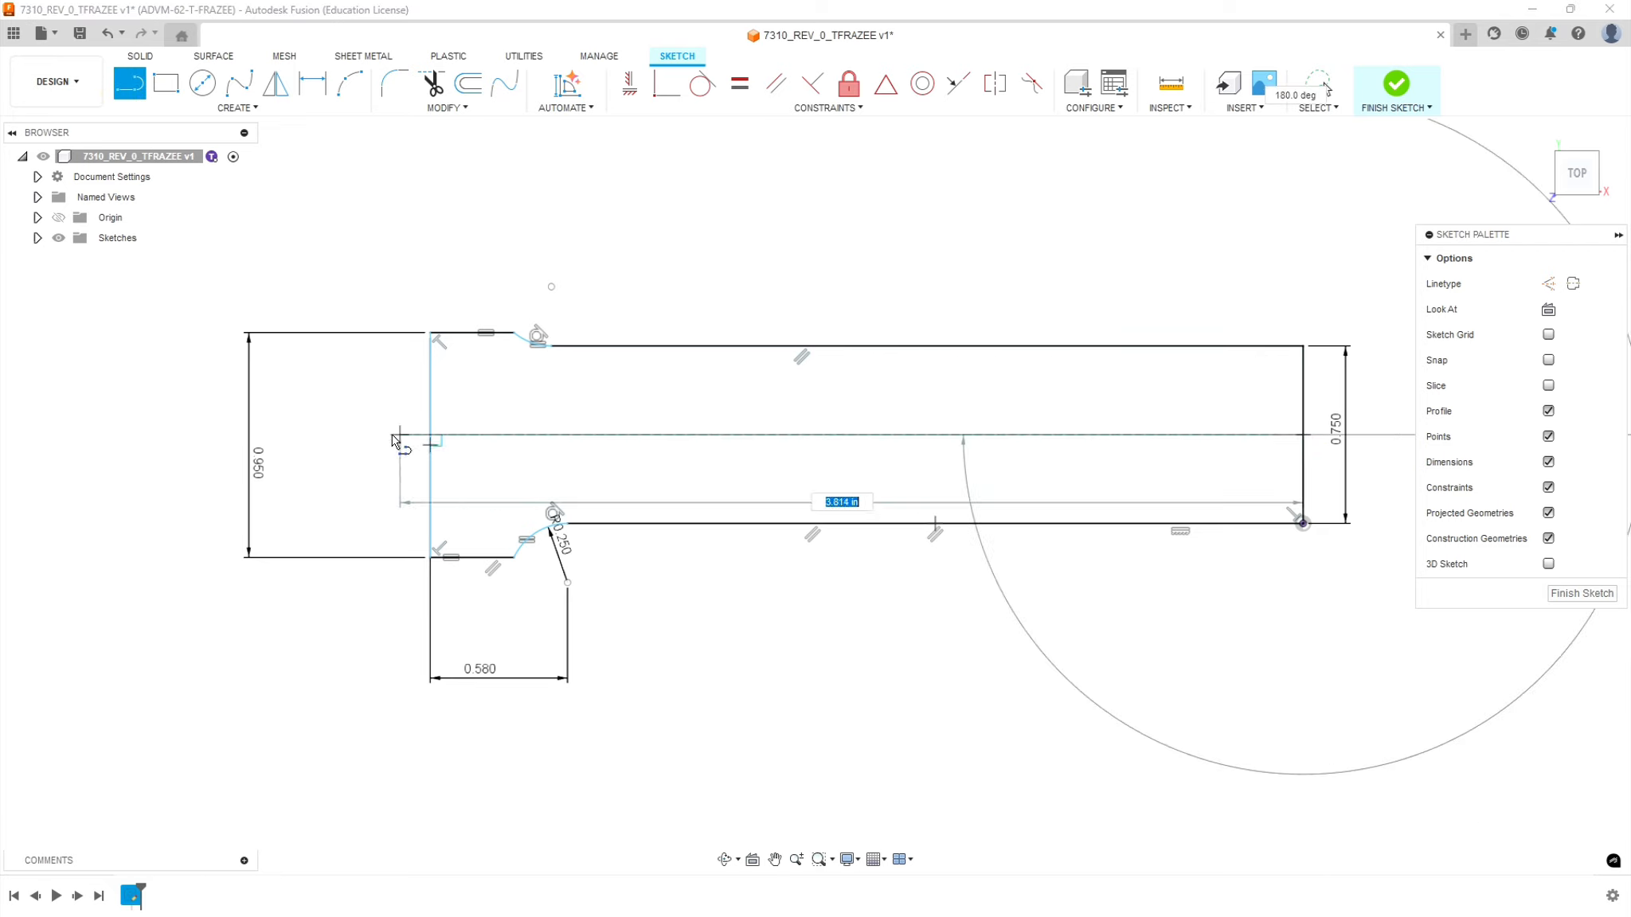
left_click(430, 444)
key("Escape")
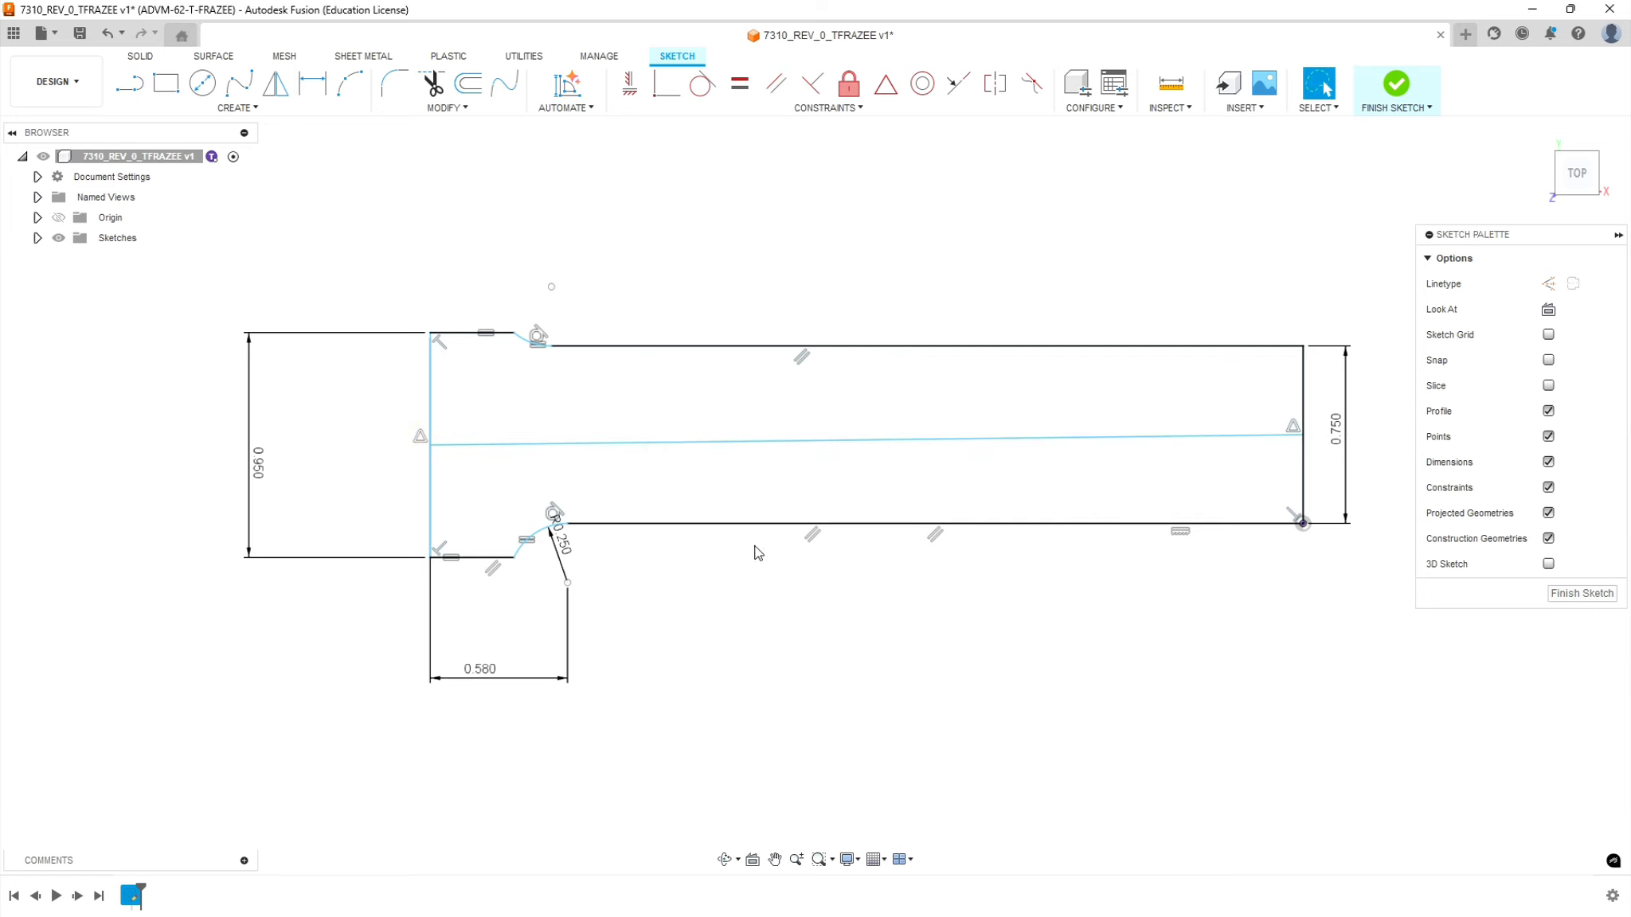
- Convert the midpoint-to-midpoint line into construction geometry
left_click(782, 444)
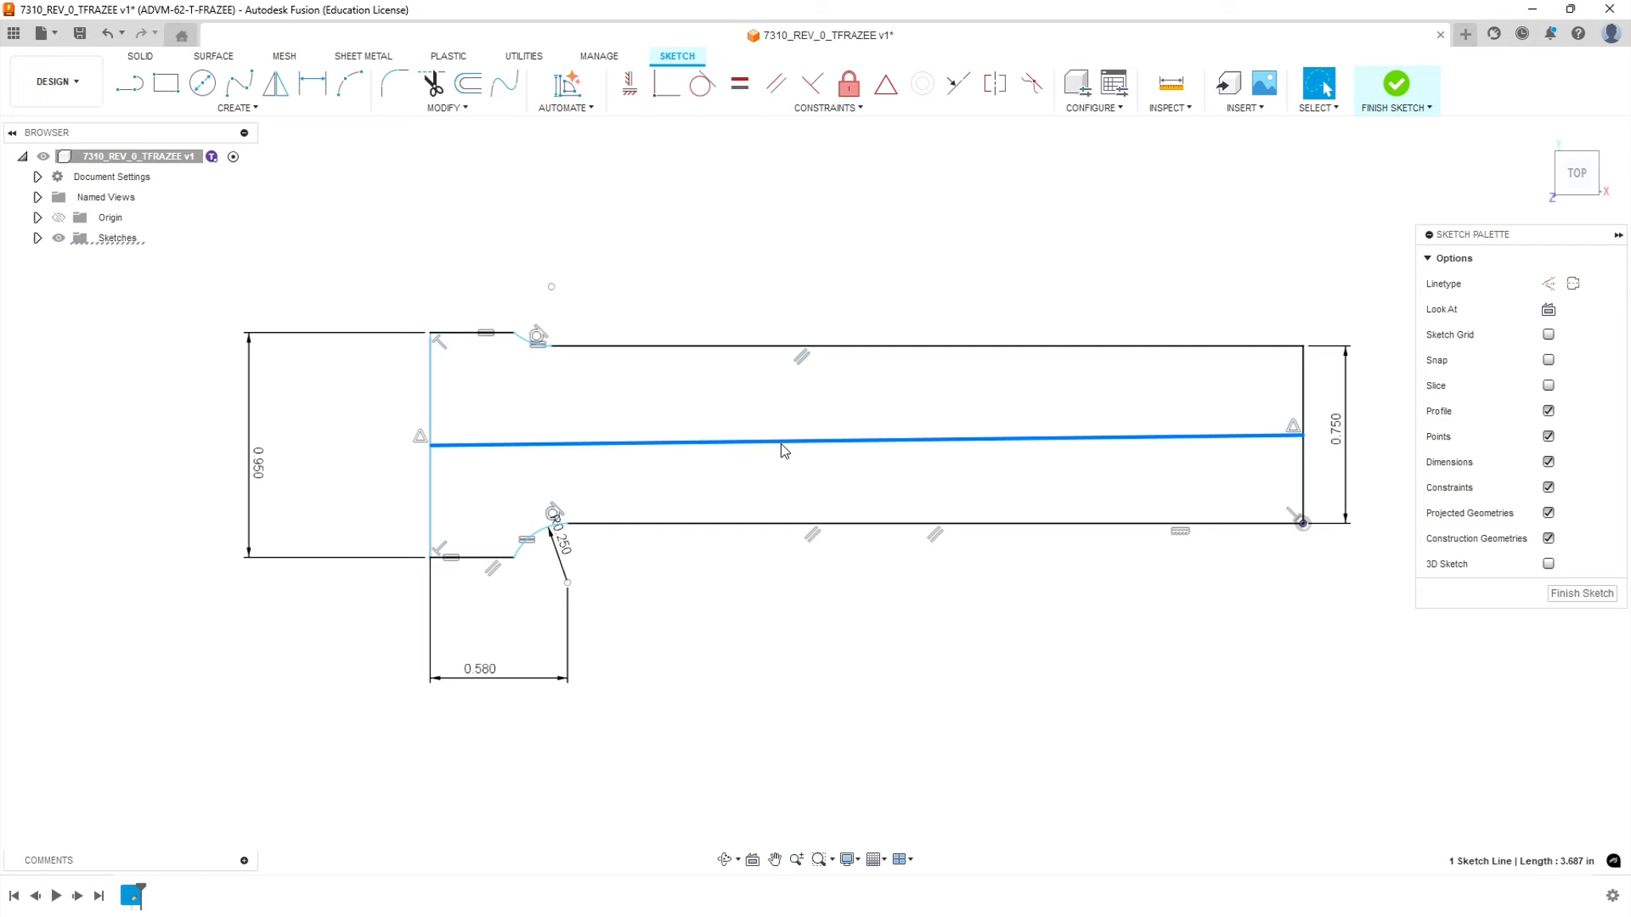
right_click(782, 451)
left_click(780, 590)
left_click(1123, 689)
- Apply a Horizontal/Vertical constraint to the construction centreline to centre the head on the bar
left_click(890, 441)
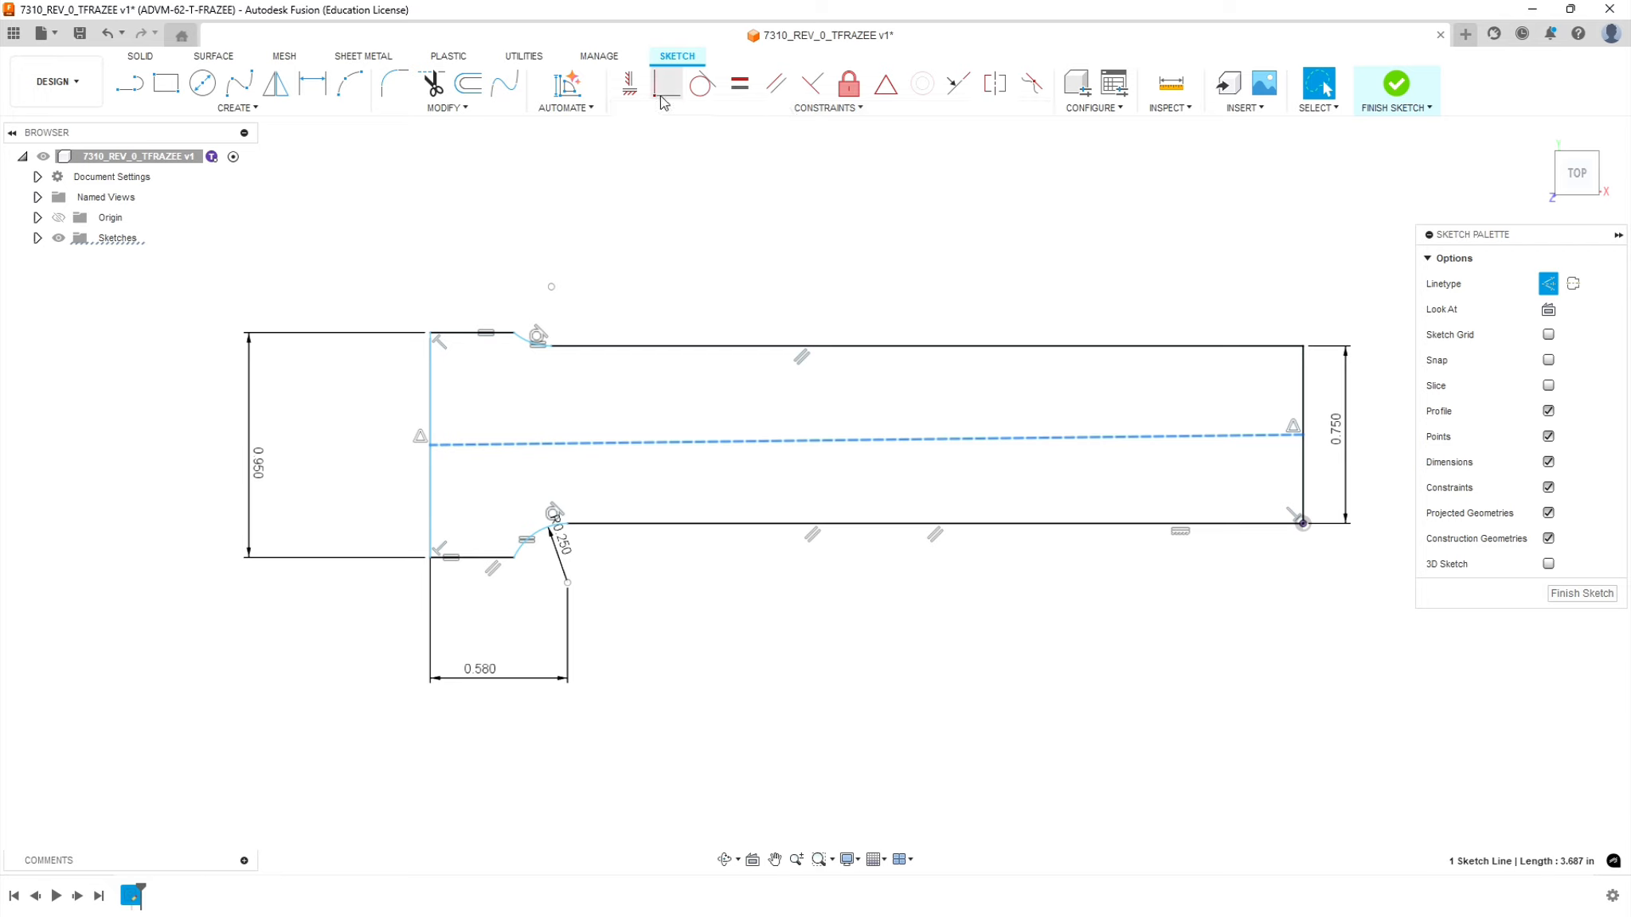
left_click(630, 83)
left_click(876, 695)
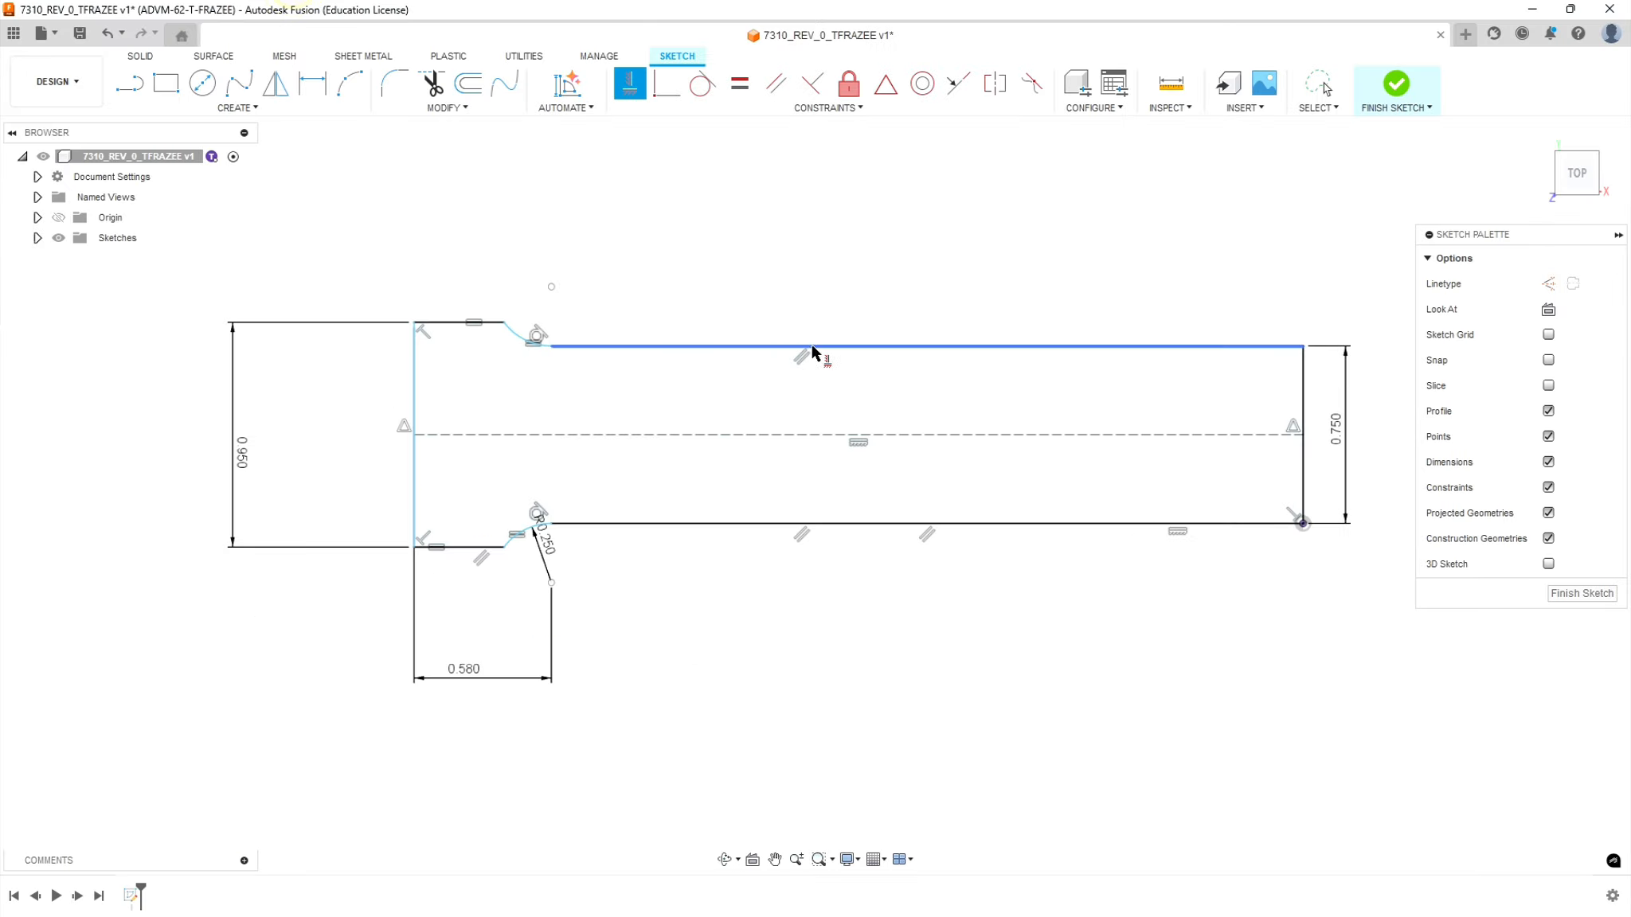
- Dimension the overall length between the two vertical end edges as 8 in and expand the Sketches folder in the browser
left_click(310, 85)
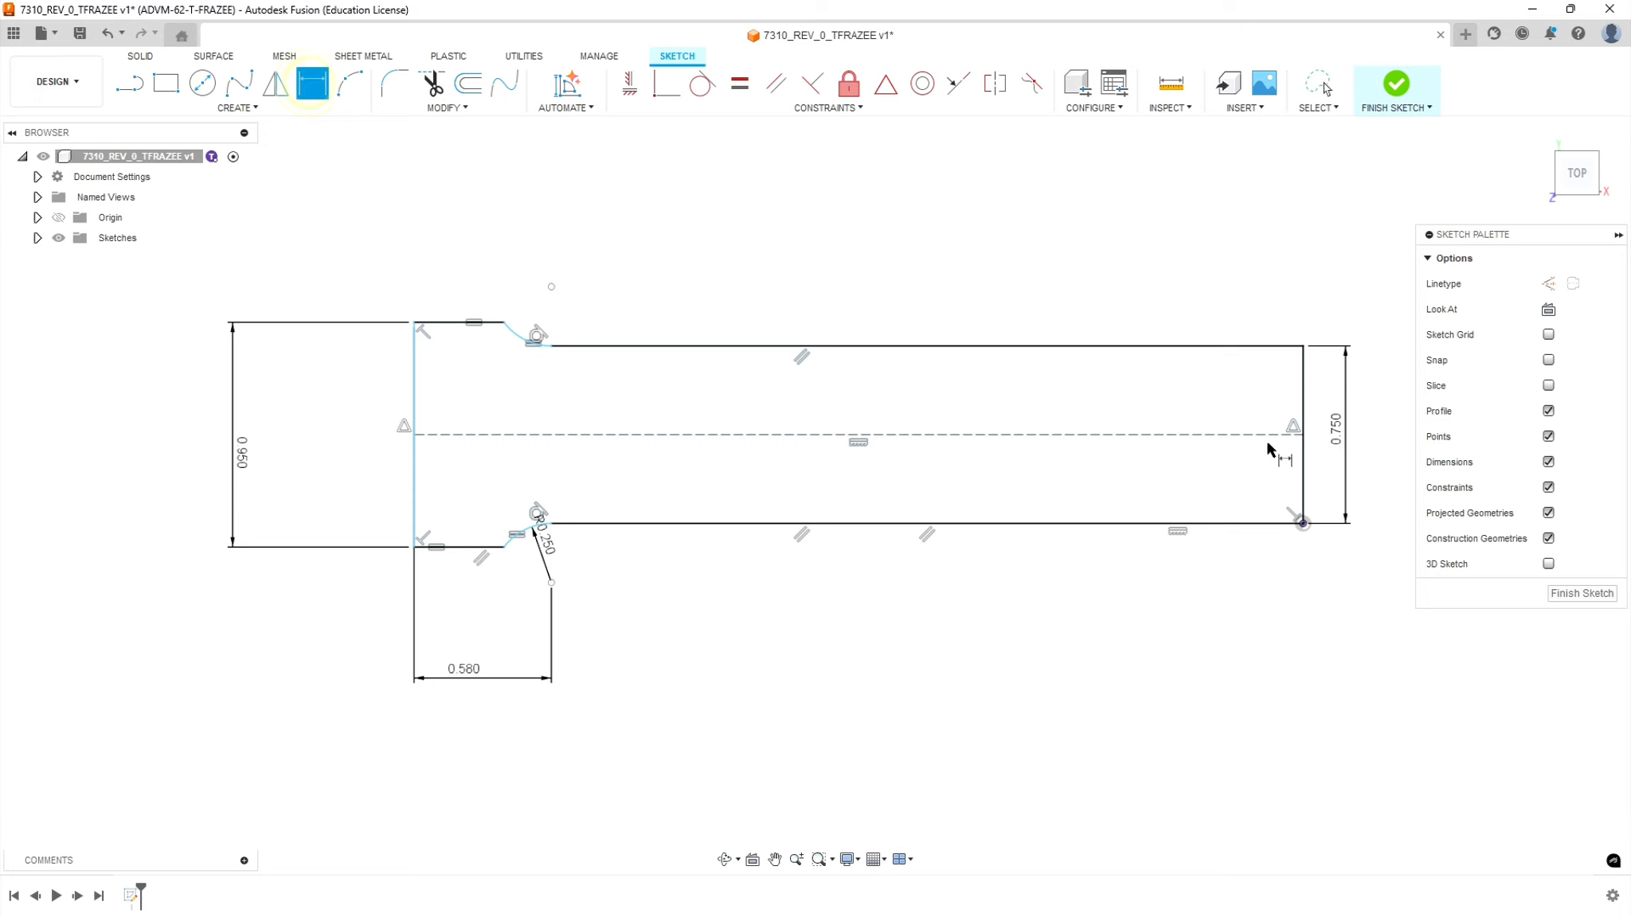
left_click(1304, 381)
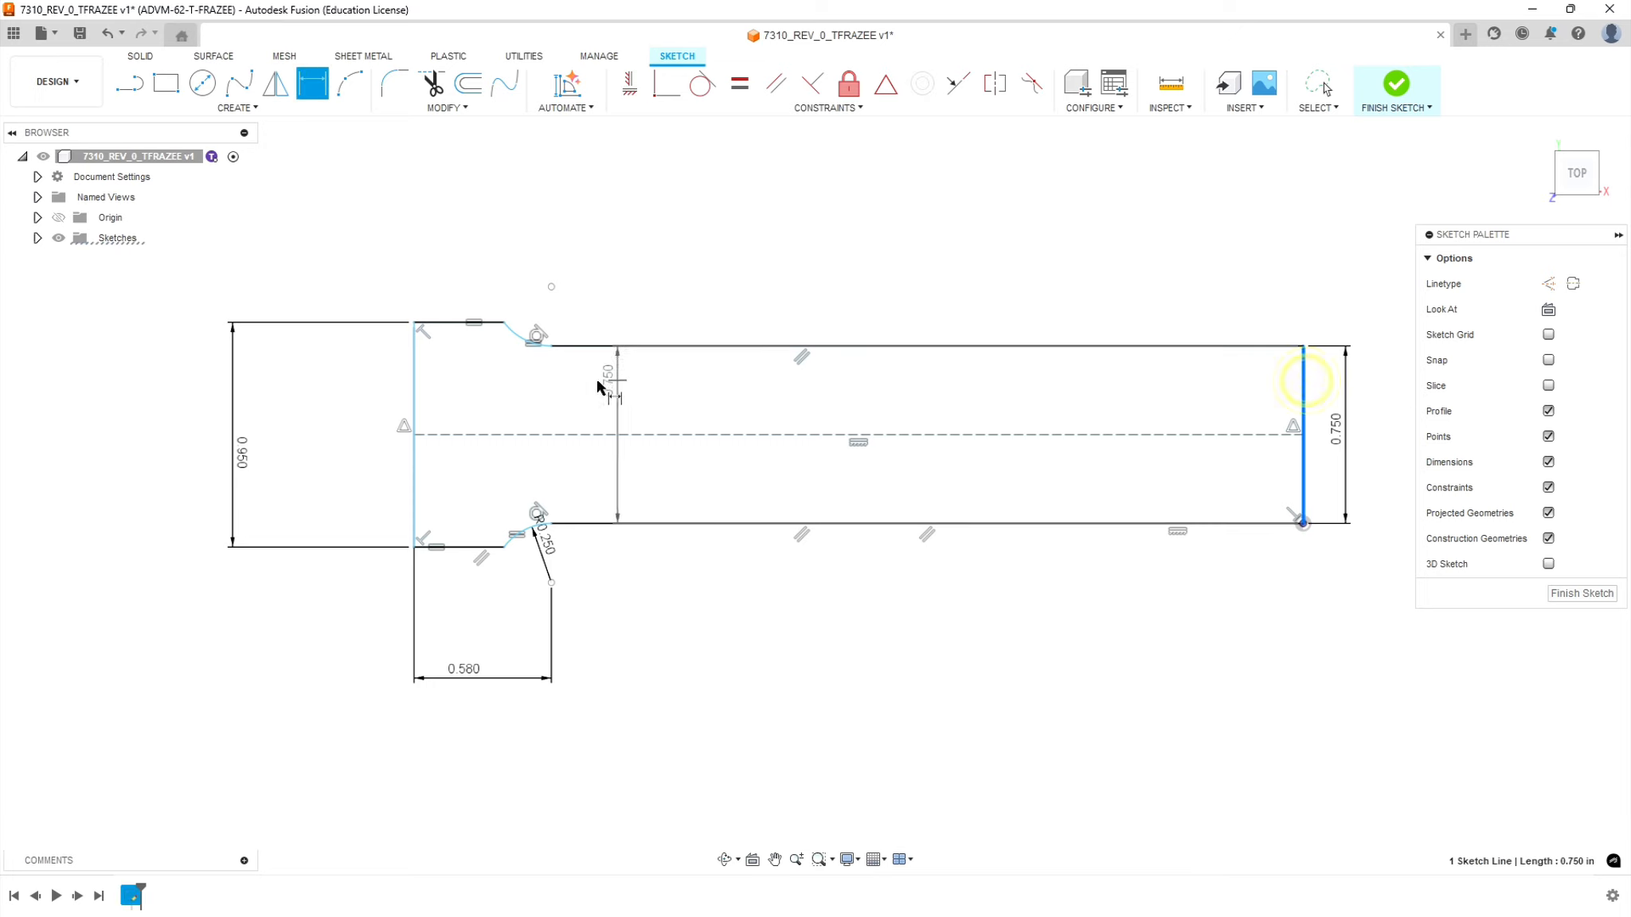
left_click(414, 382)
left_click(818, 208)
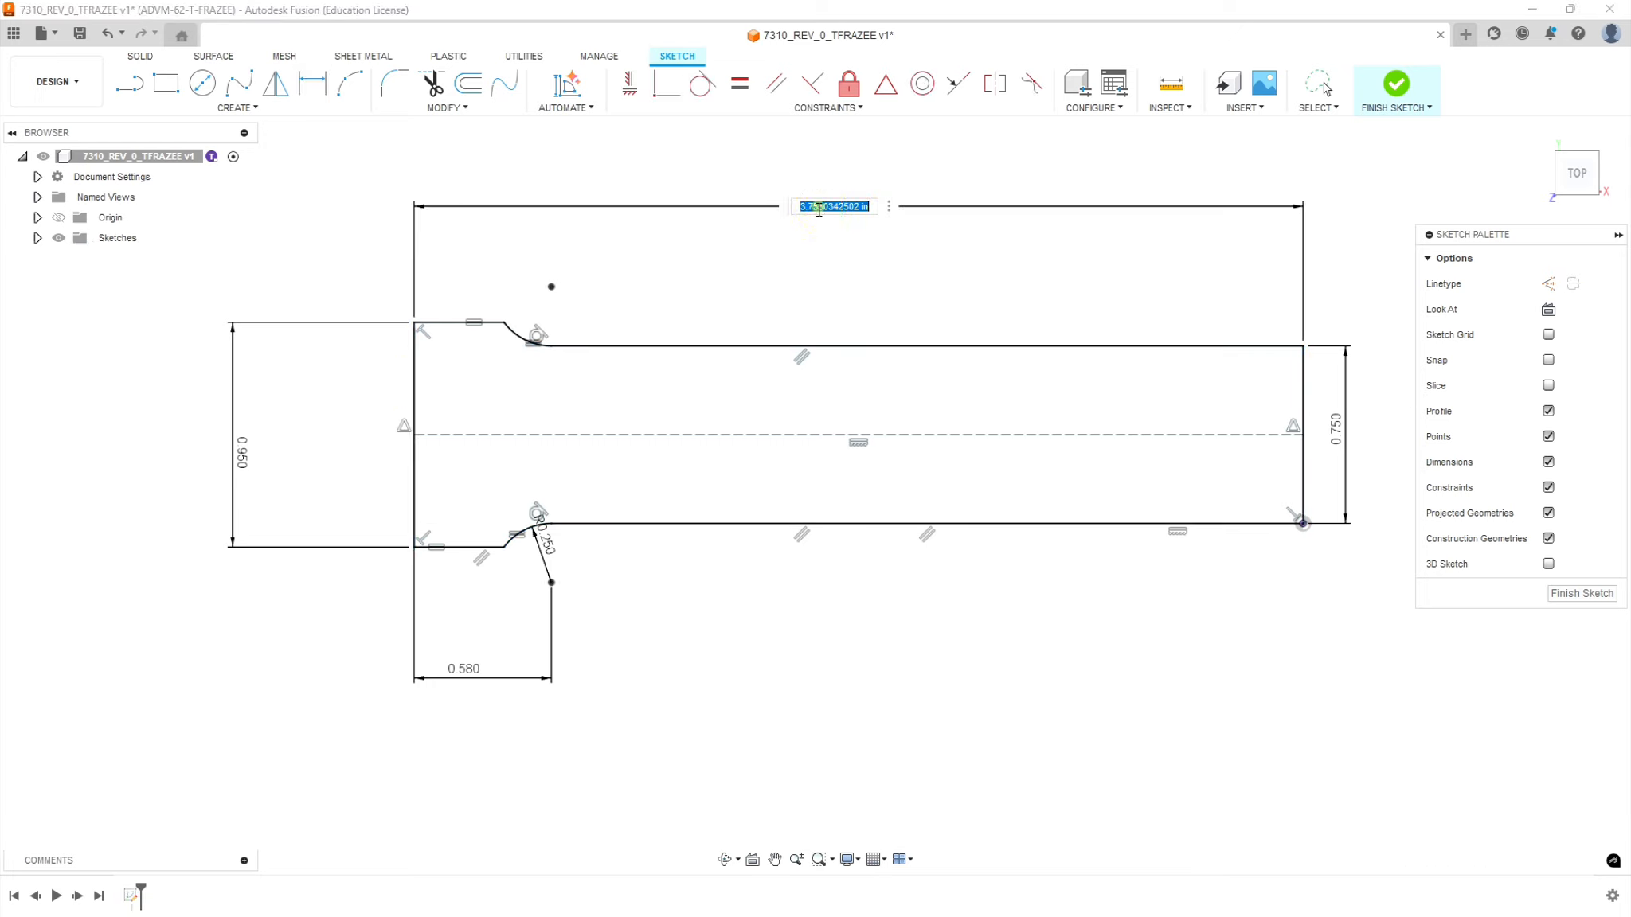
type("8")
key("Return")
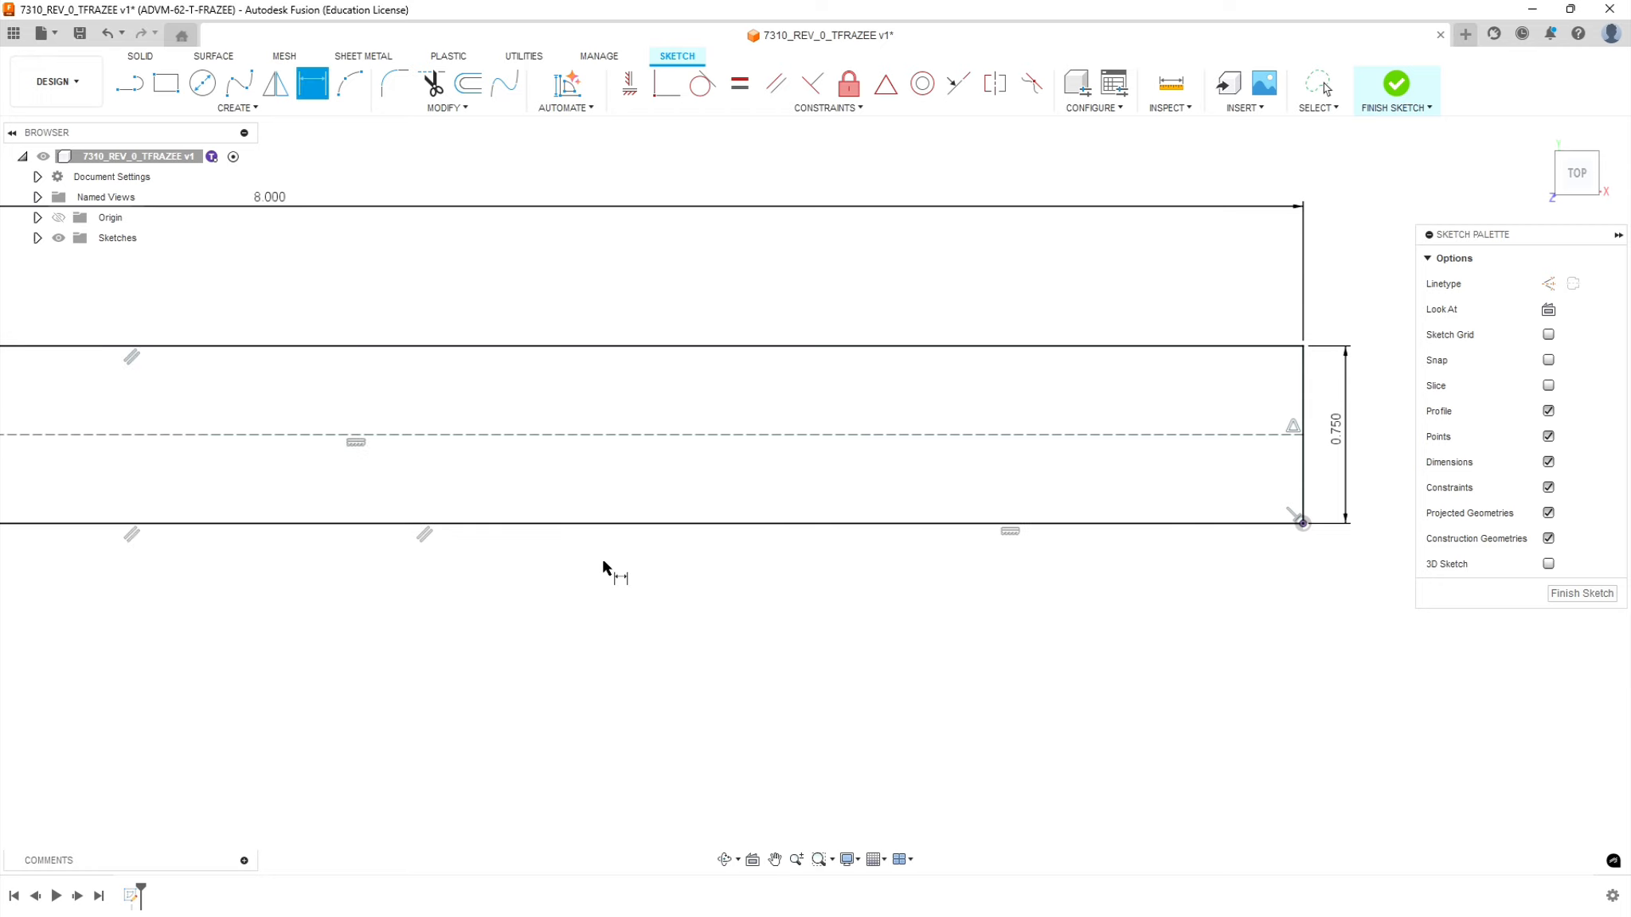
scroll(602, 559, "down", 3)
scroll(616, 570, "down", 4)
scroll(259, 528, "up", 2)
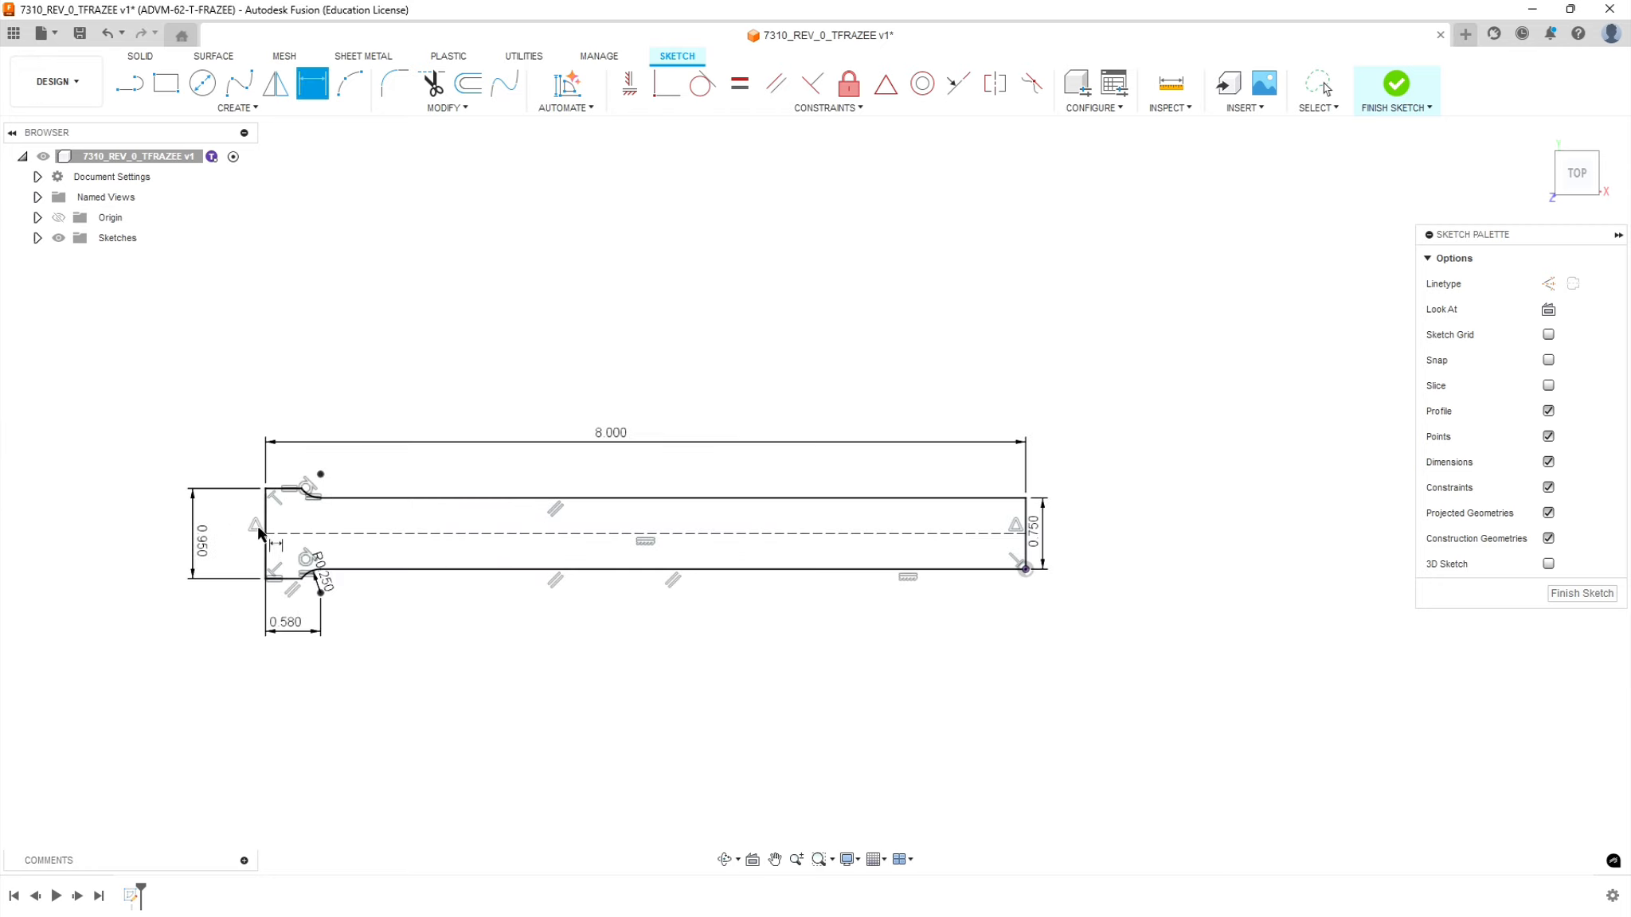
scroll(325, 483, "up", 2)
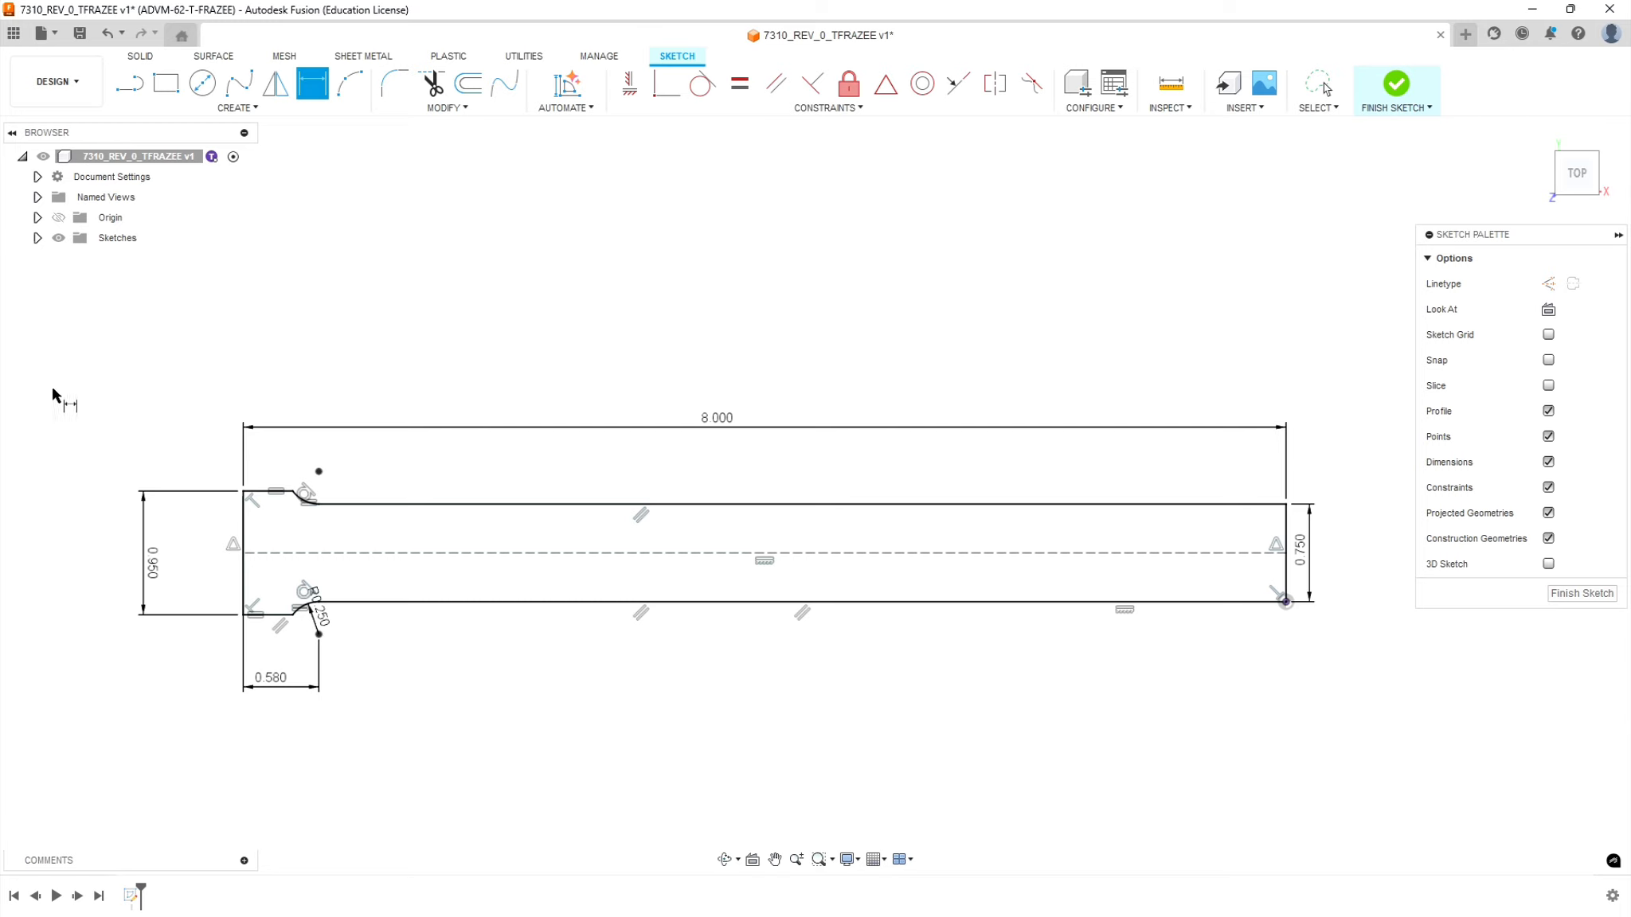
left_click(37, 238)
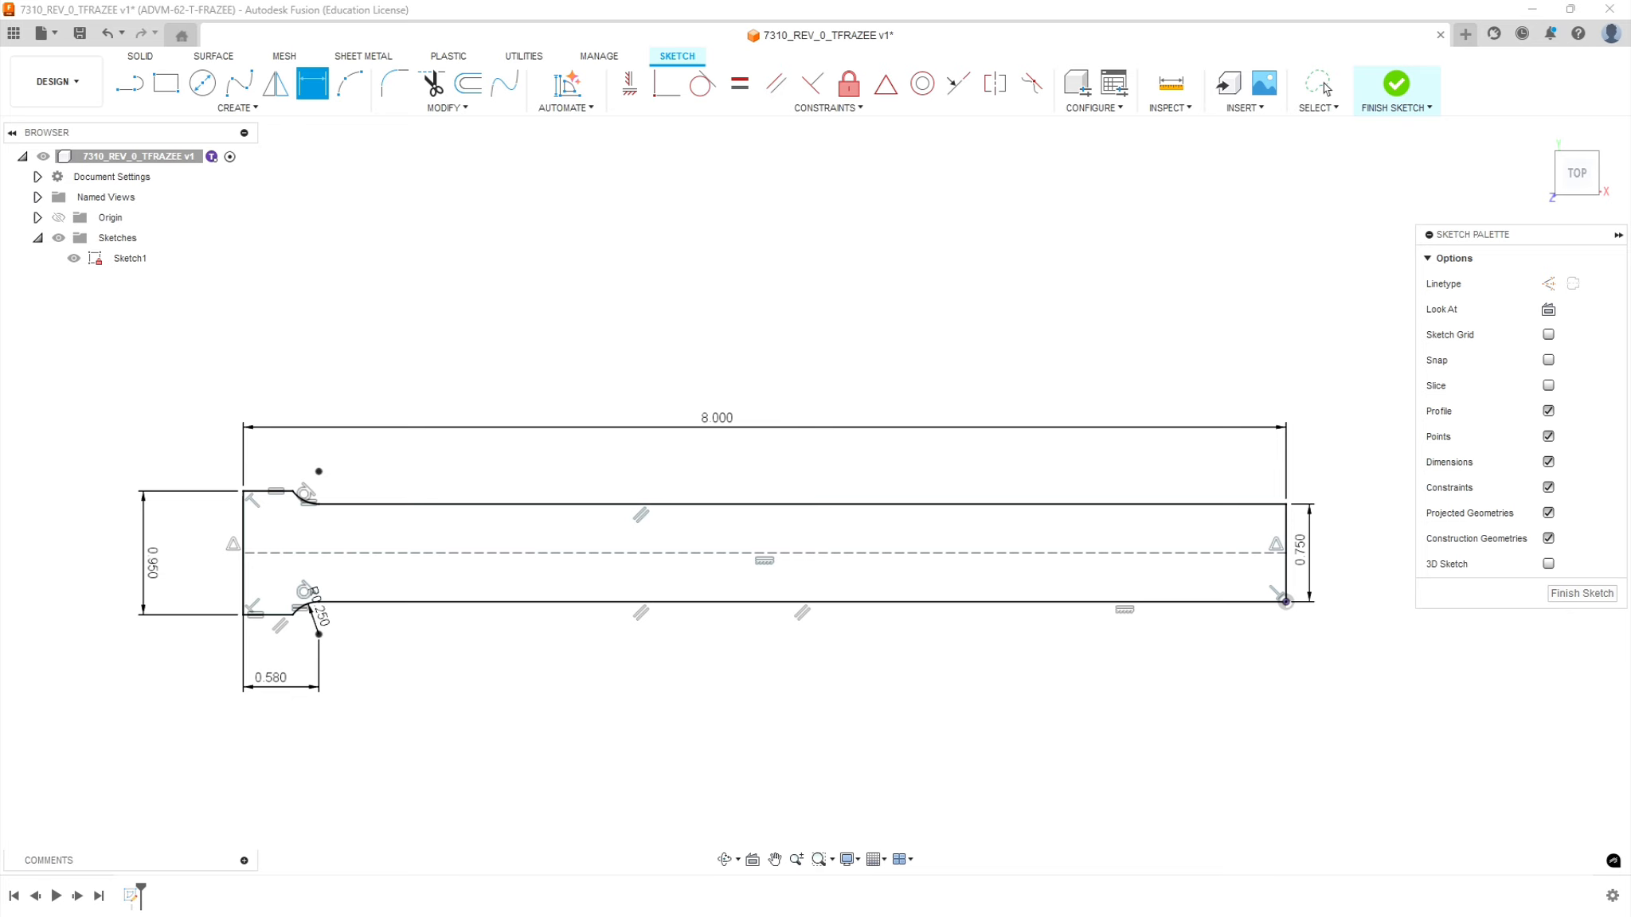
- Calculate the body's overall height as 0.6 + 0.625 in Calculator using the drawing's end-view dimensions, and return to the Fusion sketch
key("alt+Tab")
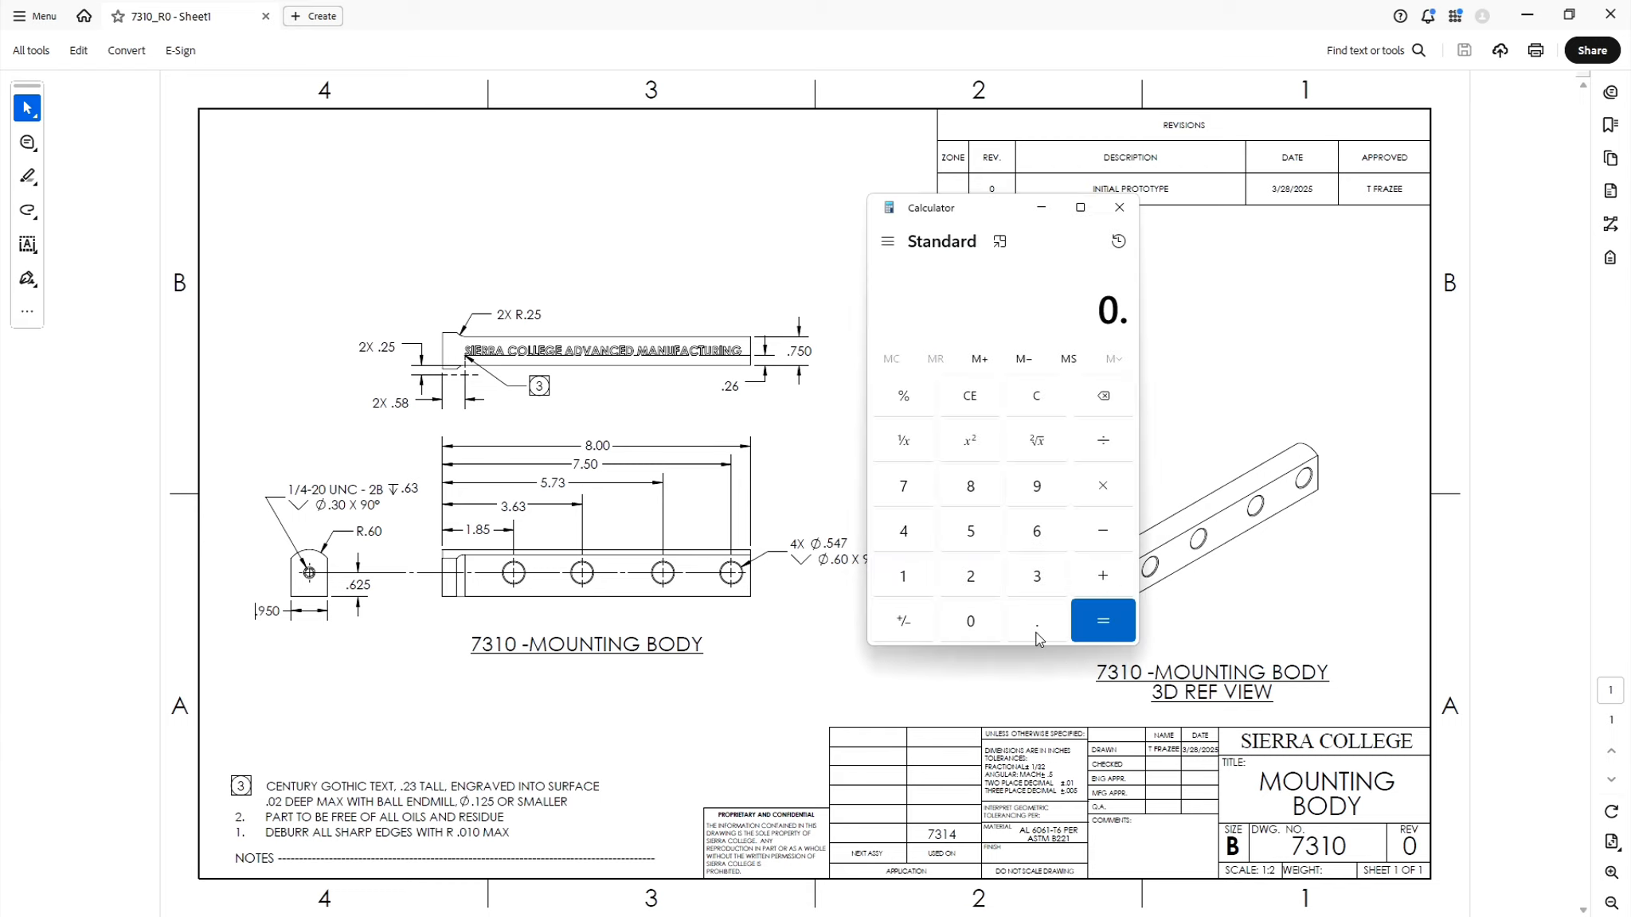
left_click(1037, 633)
left_click(1042, 532)
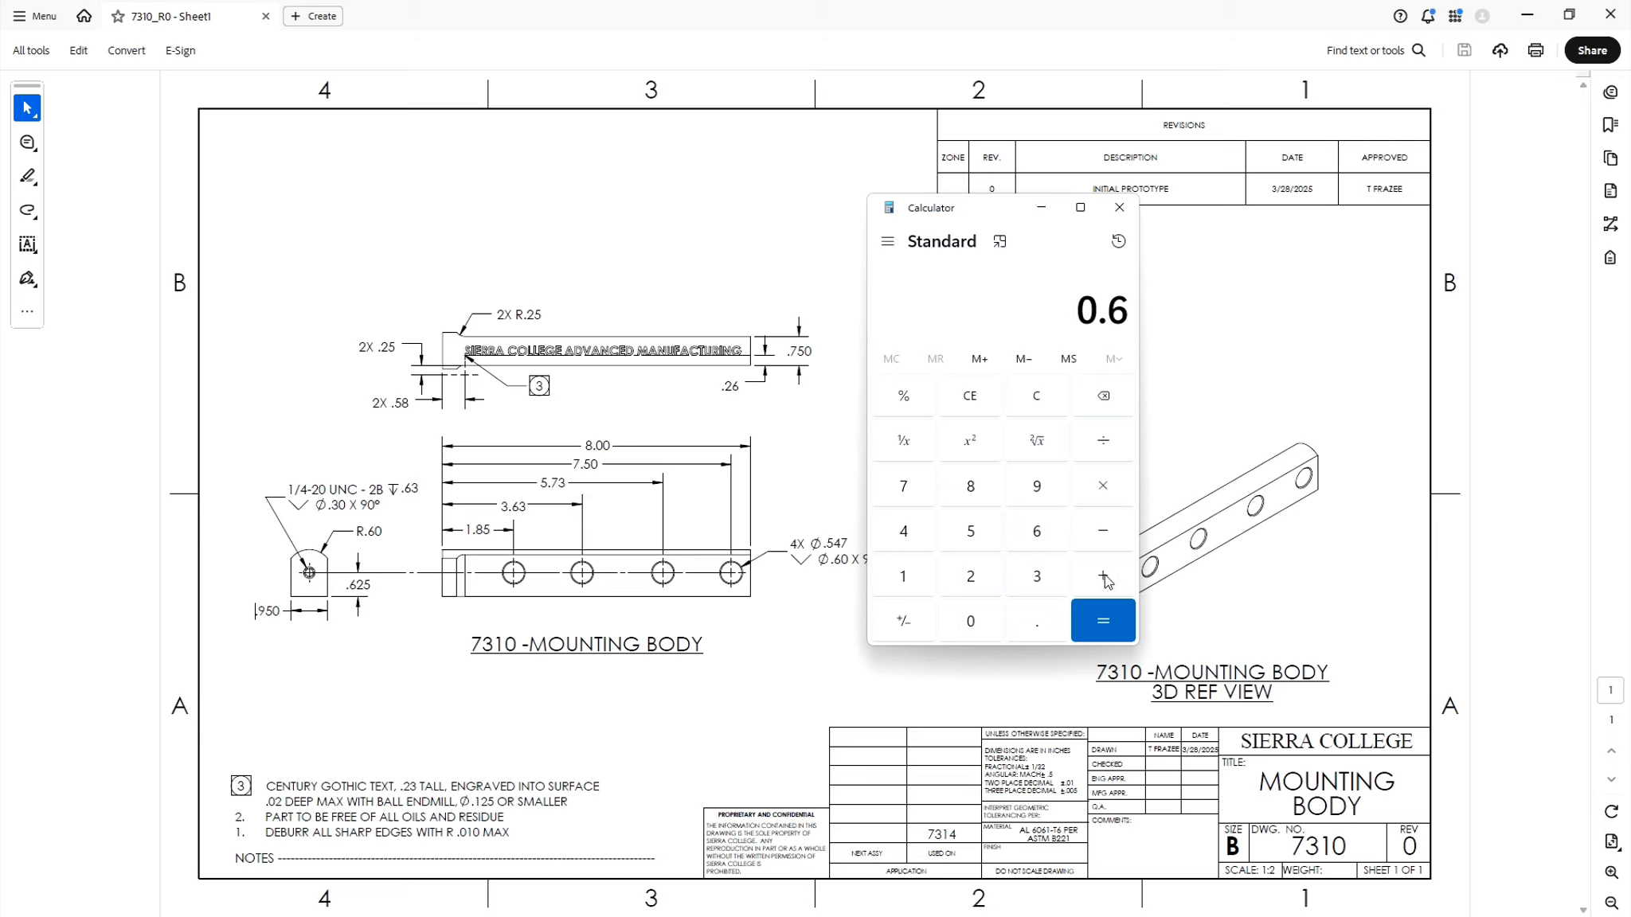
left_click(1028, 624)
left_click(1035, 532)
left_click(973, 572)
left_click(971, 530)
left_click(1099, 617)
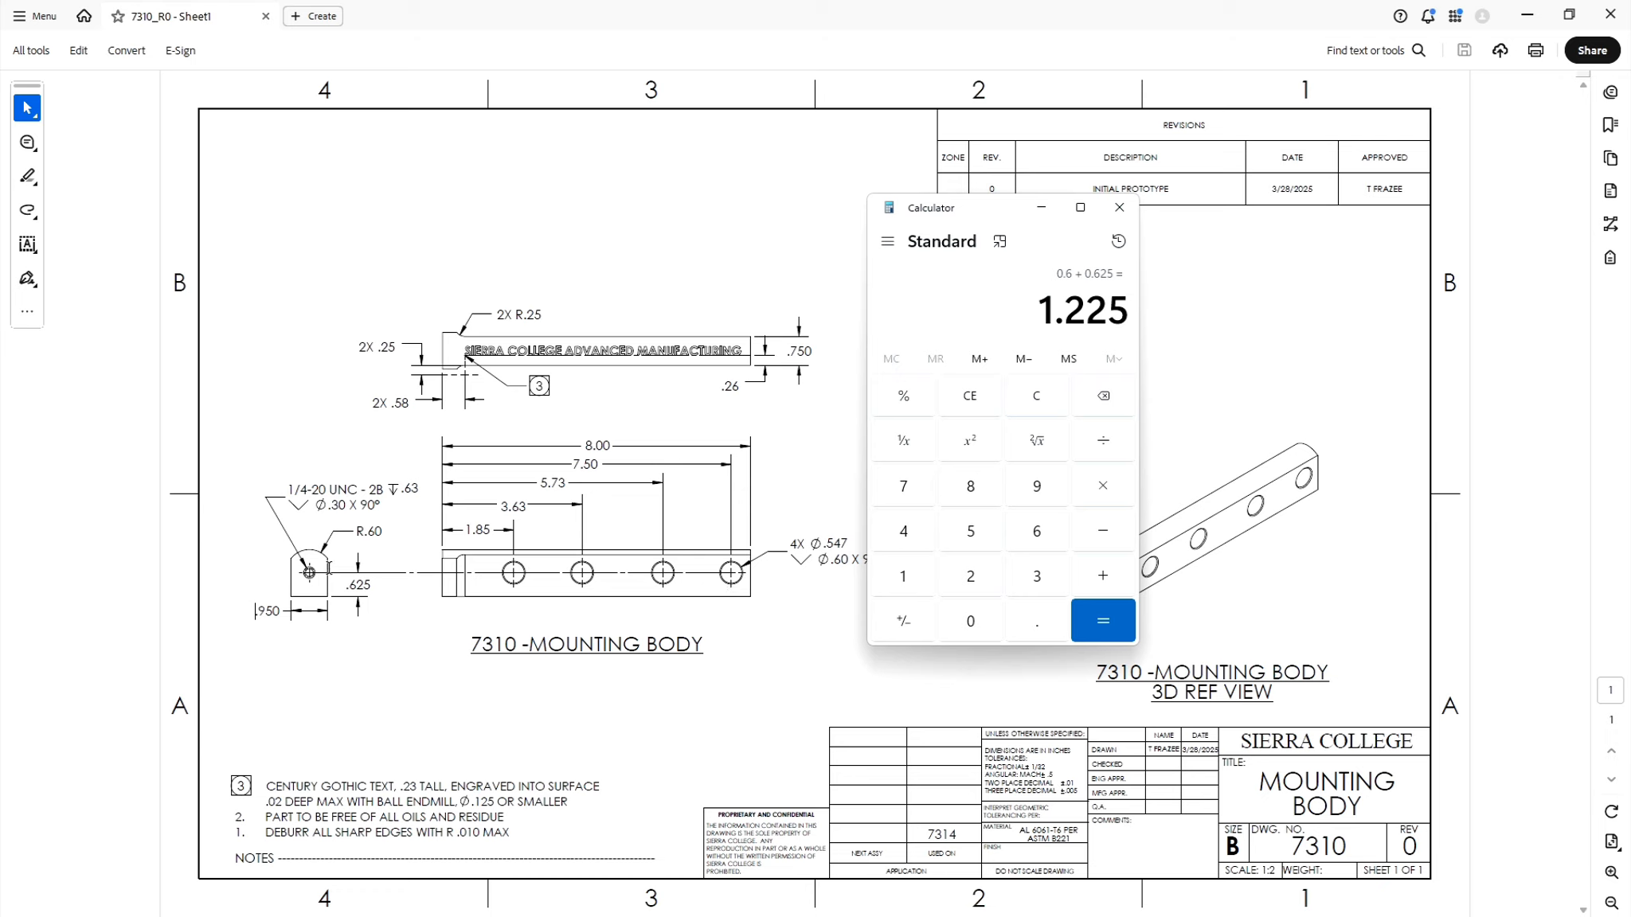
left_click(1530, 14)
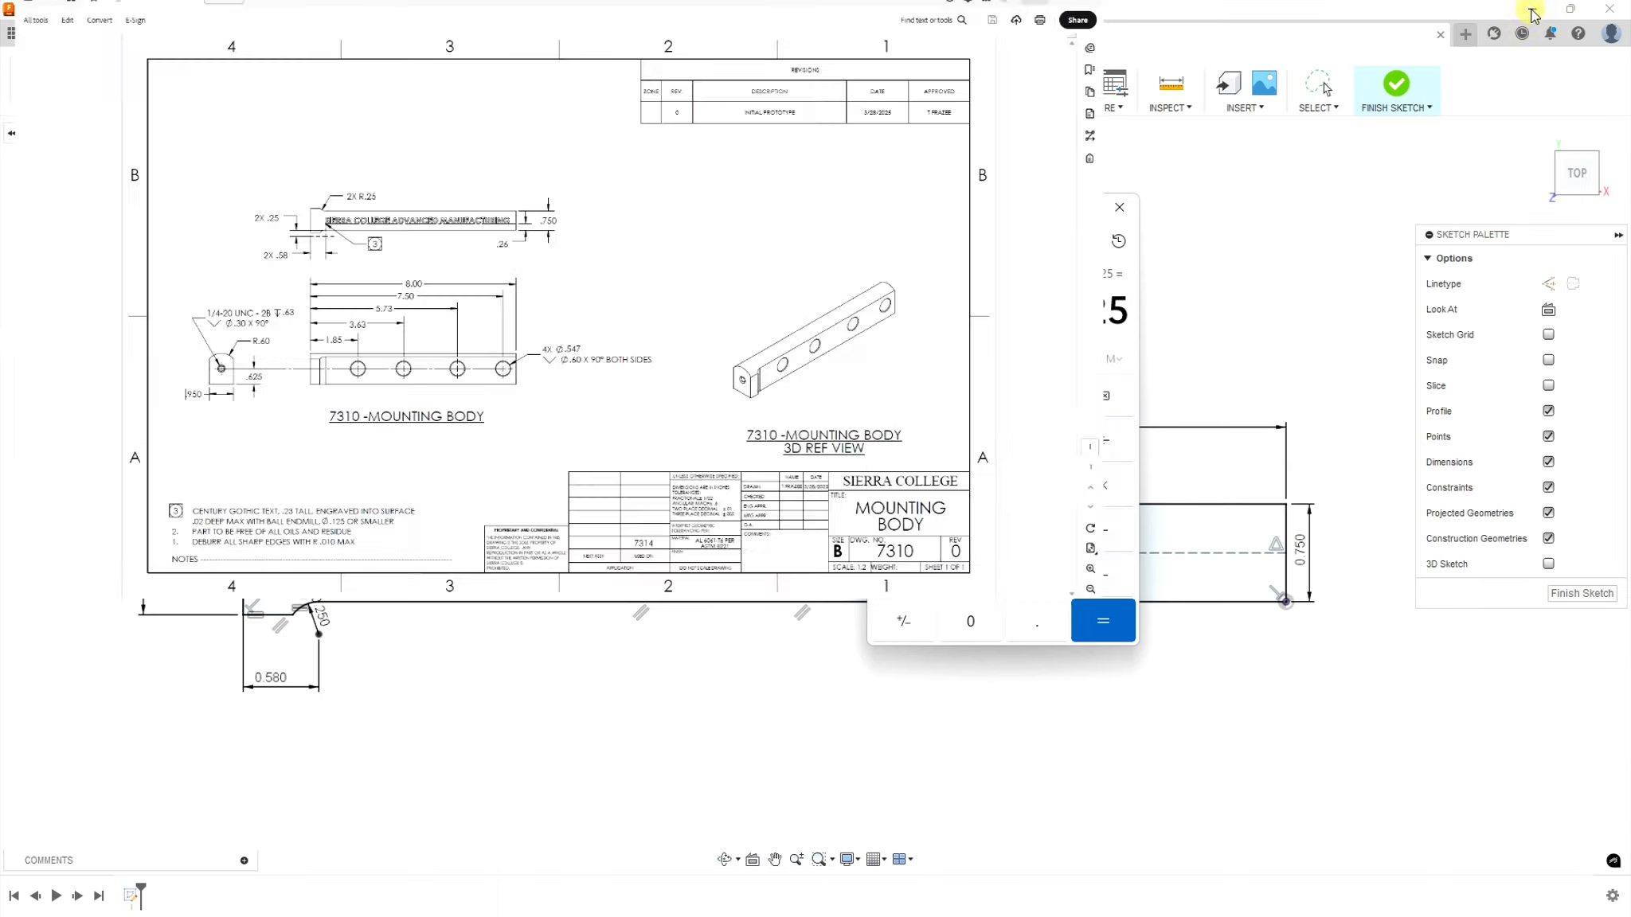
left_click(789, 244)
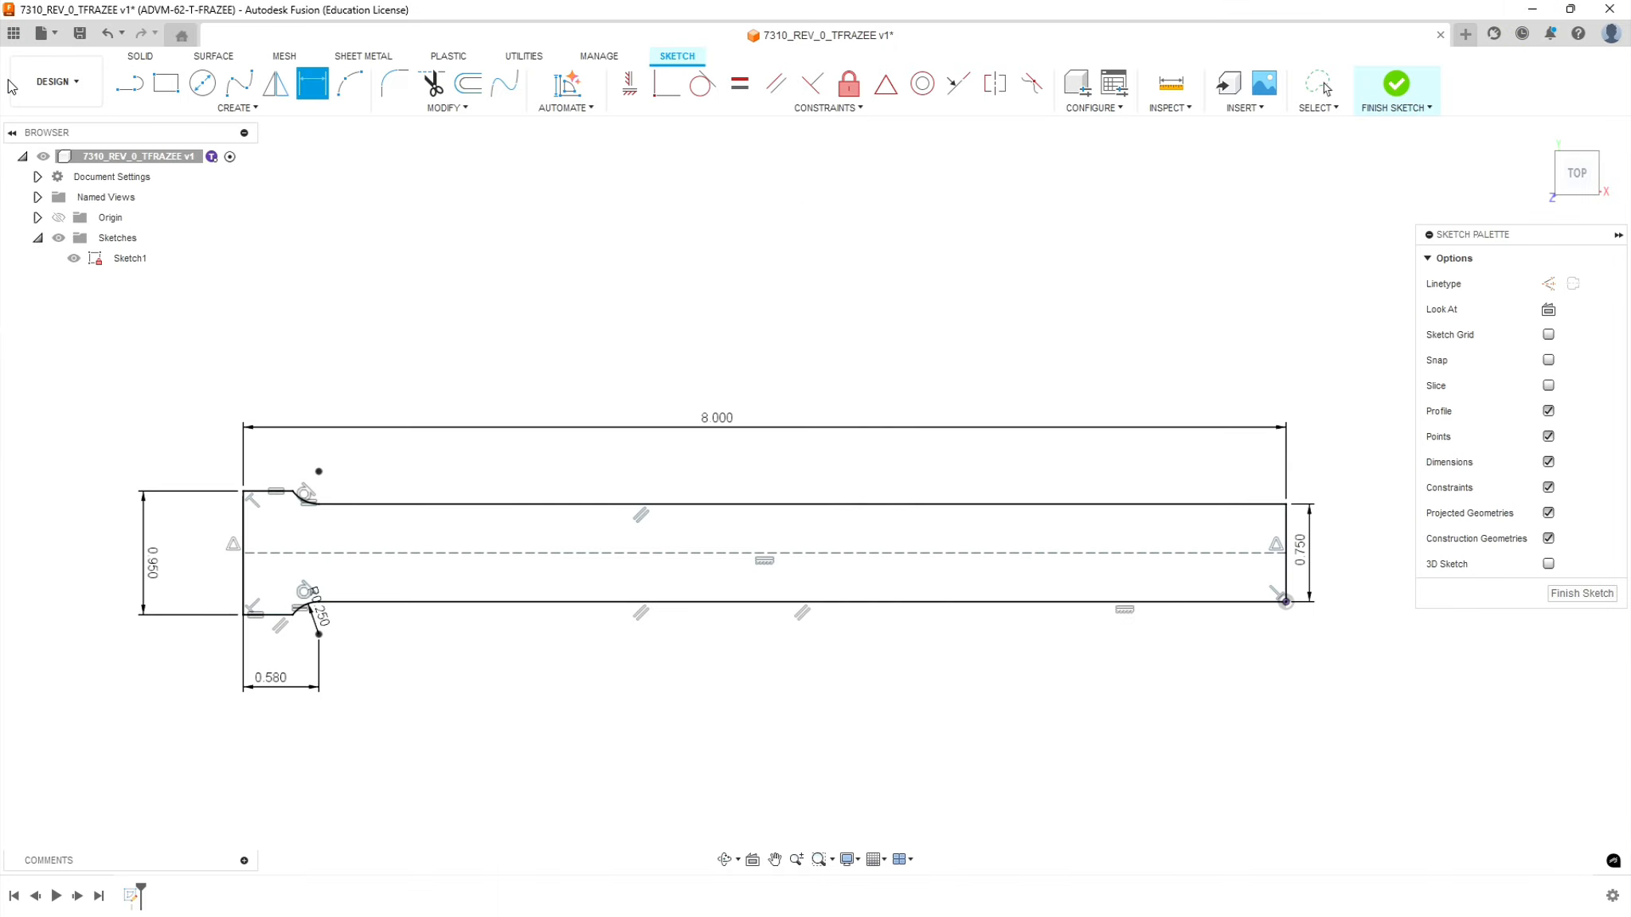
- Finish the sketch and extrude the side profile to one side as a new body, using the calculated overall height
left_click(1396, 83)
left_click(167, 83)
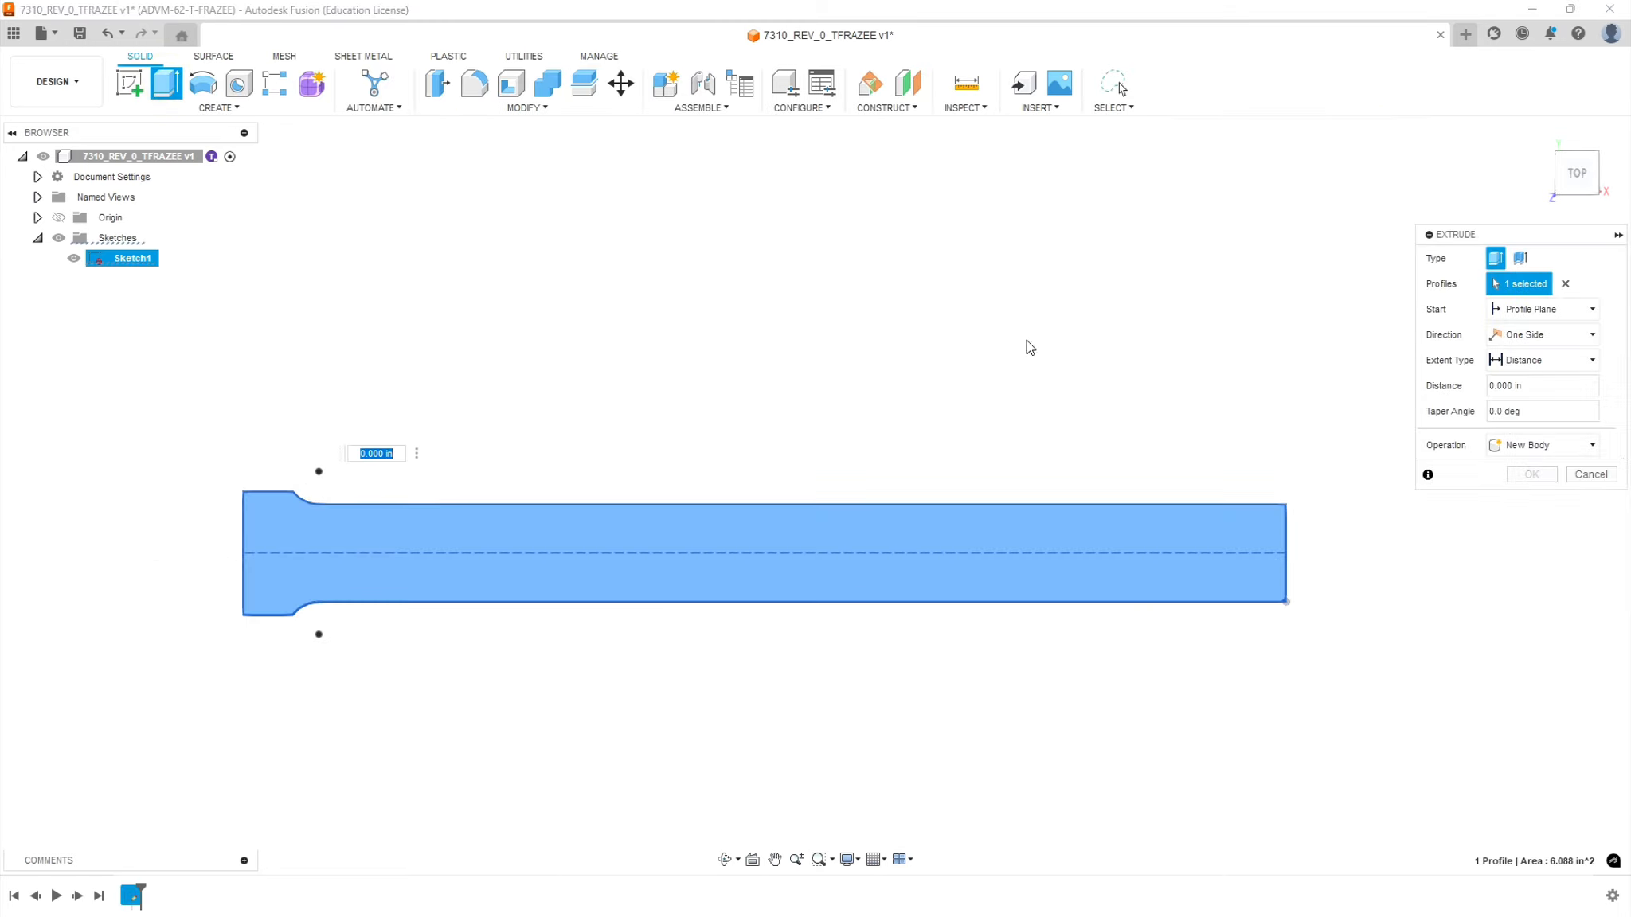
middle_click_drag(1204, 346, 1208, 388, "shift")
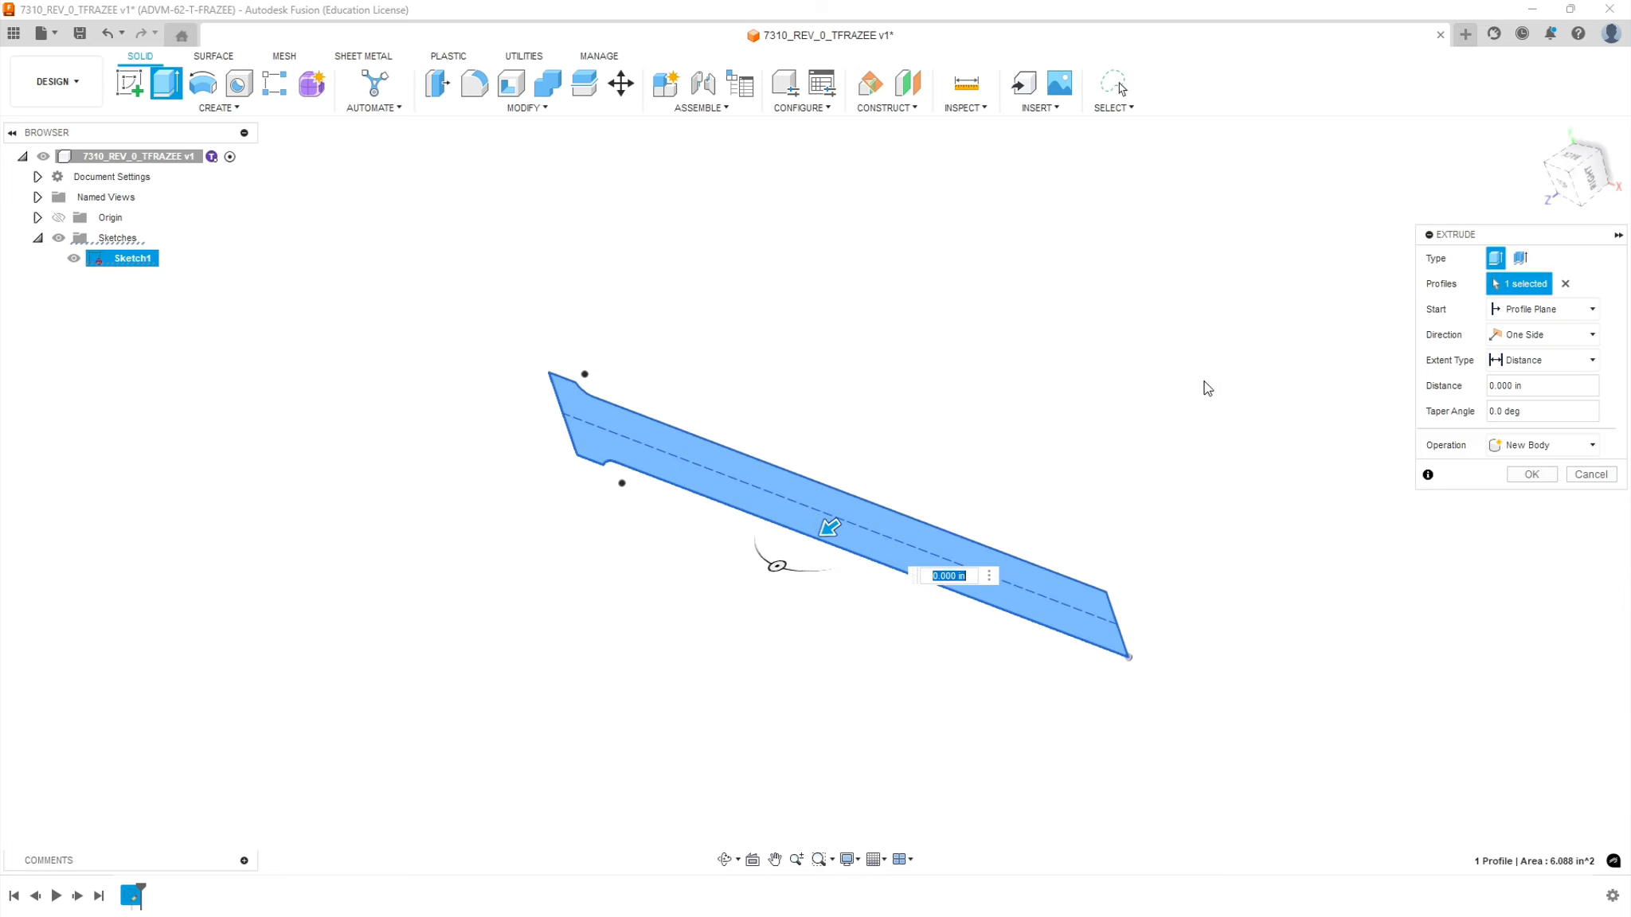
left_click(1530, 386)
type("1.252")
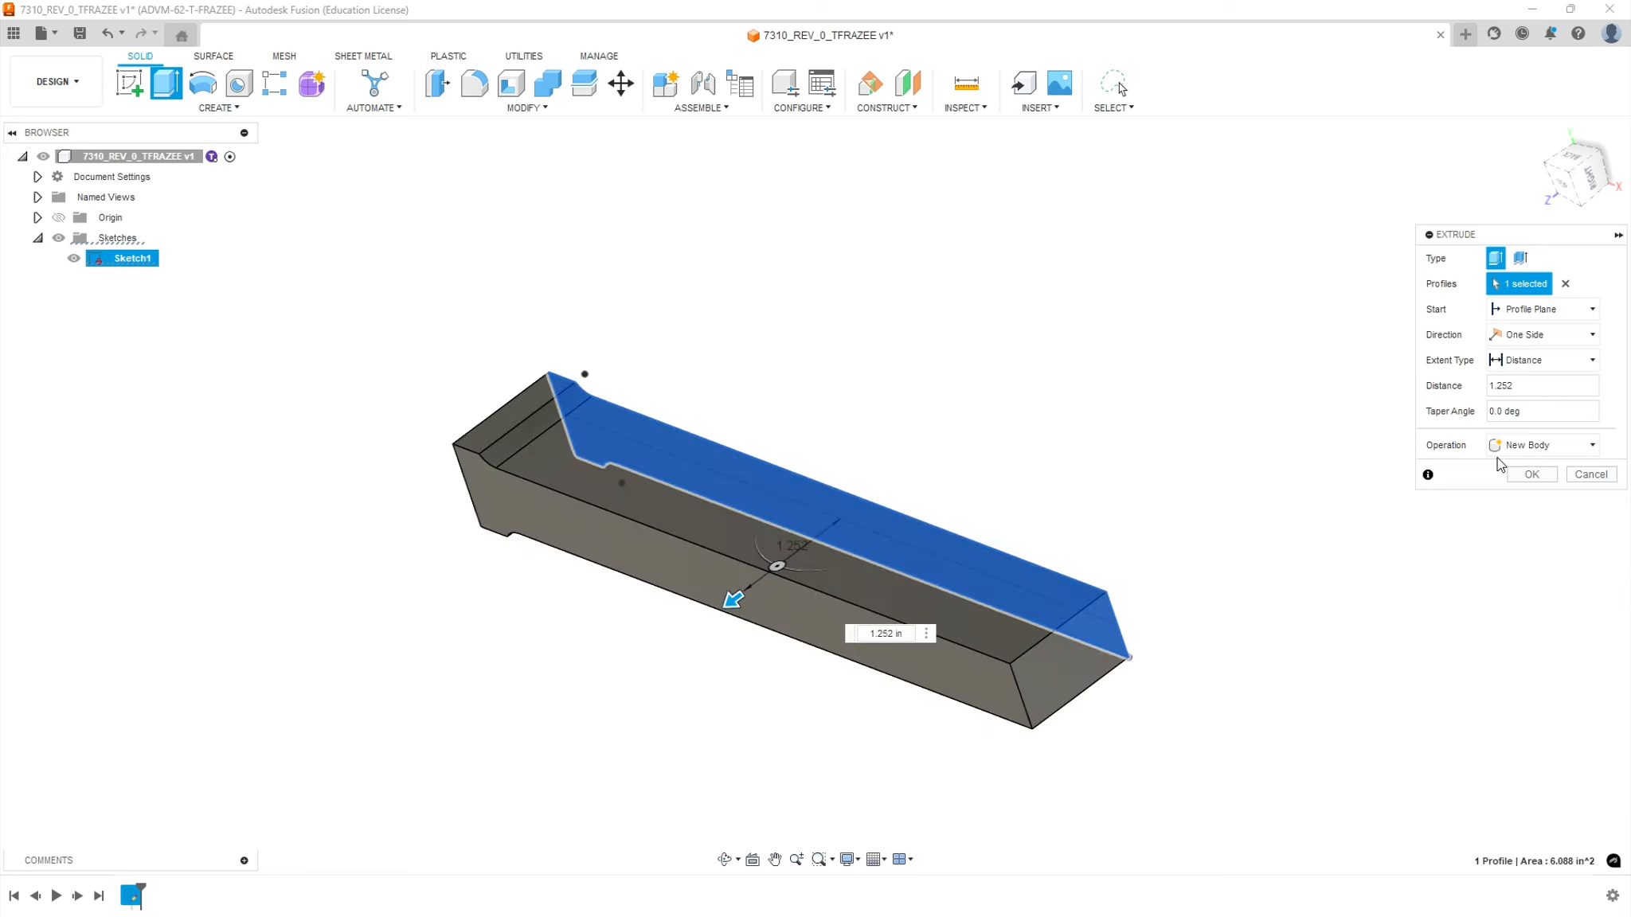
key("BackSpace")
left_click(1531, 475)
- Start a new sketch on the flat end face of the body's head
middle_click_drag(976, 578, 1002, 477, "shift")
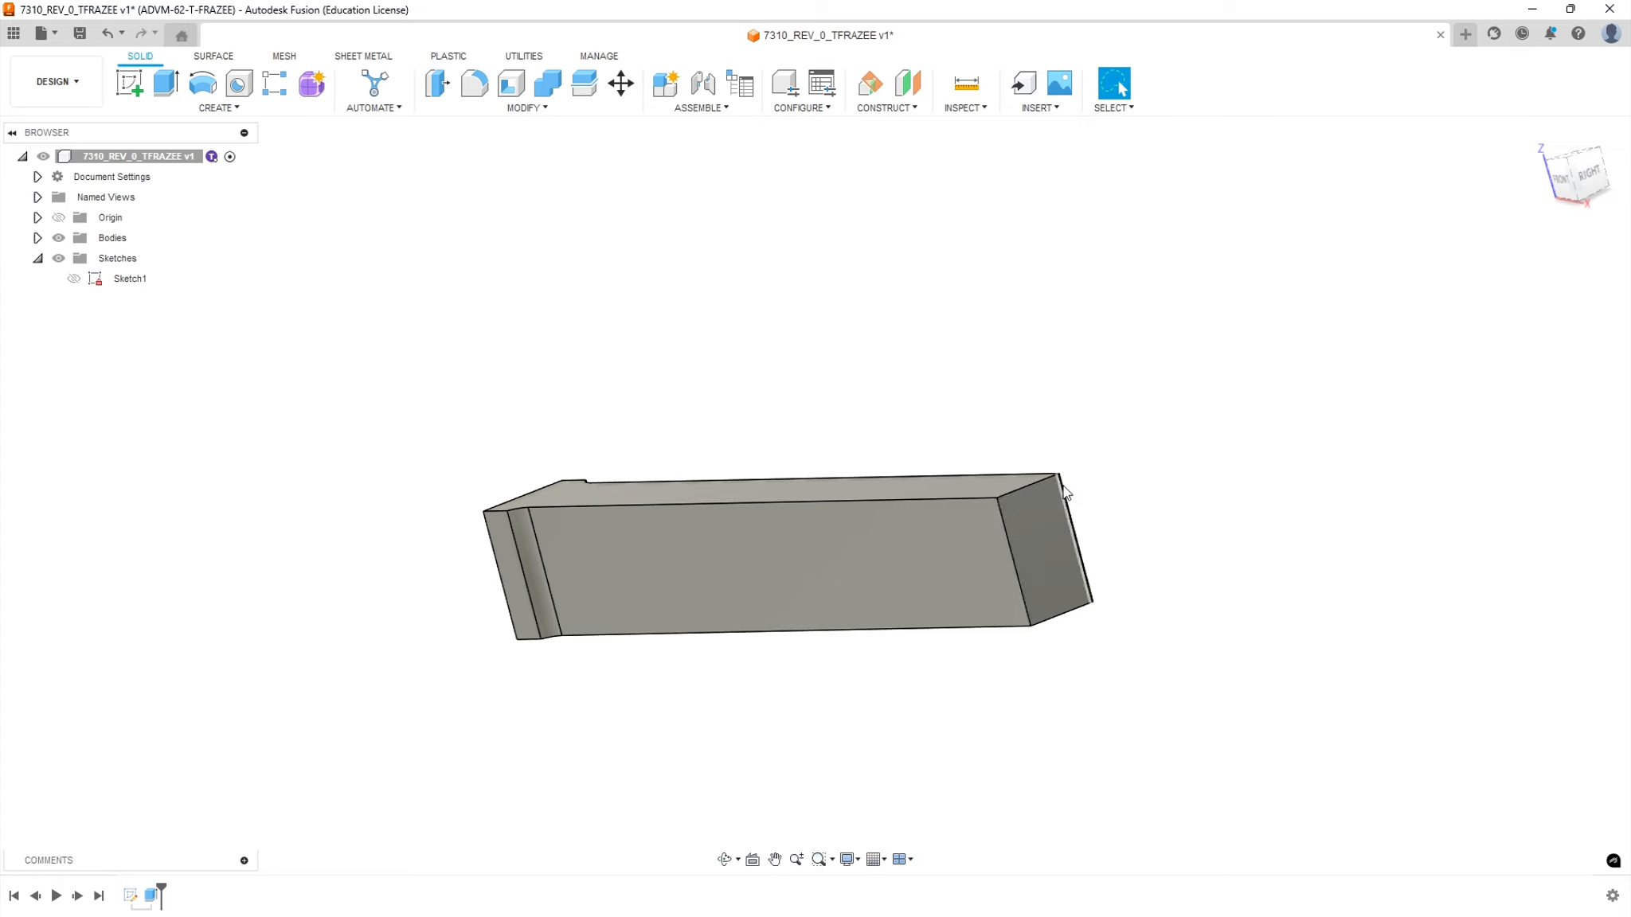
middle_click_drag(733, 697, 907, 678, "shift")
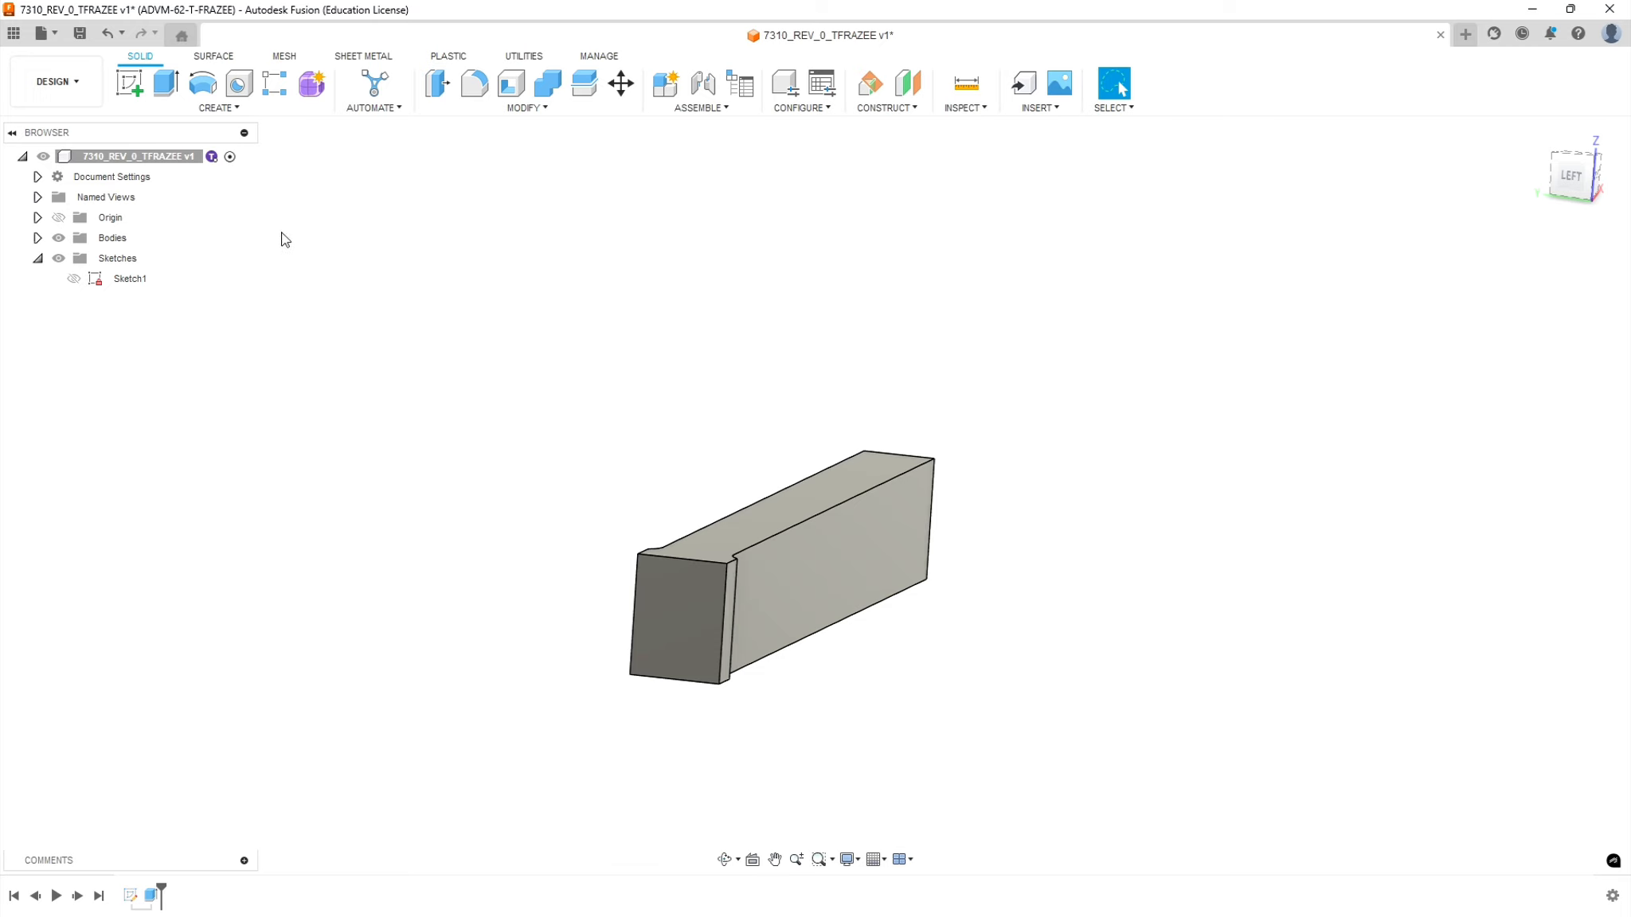
left_click(132, 84)
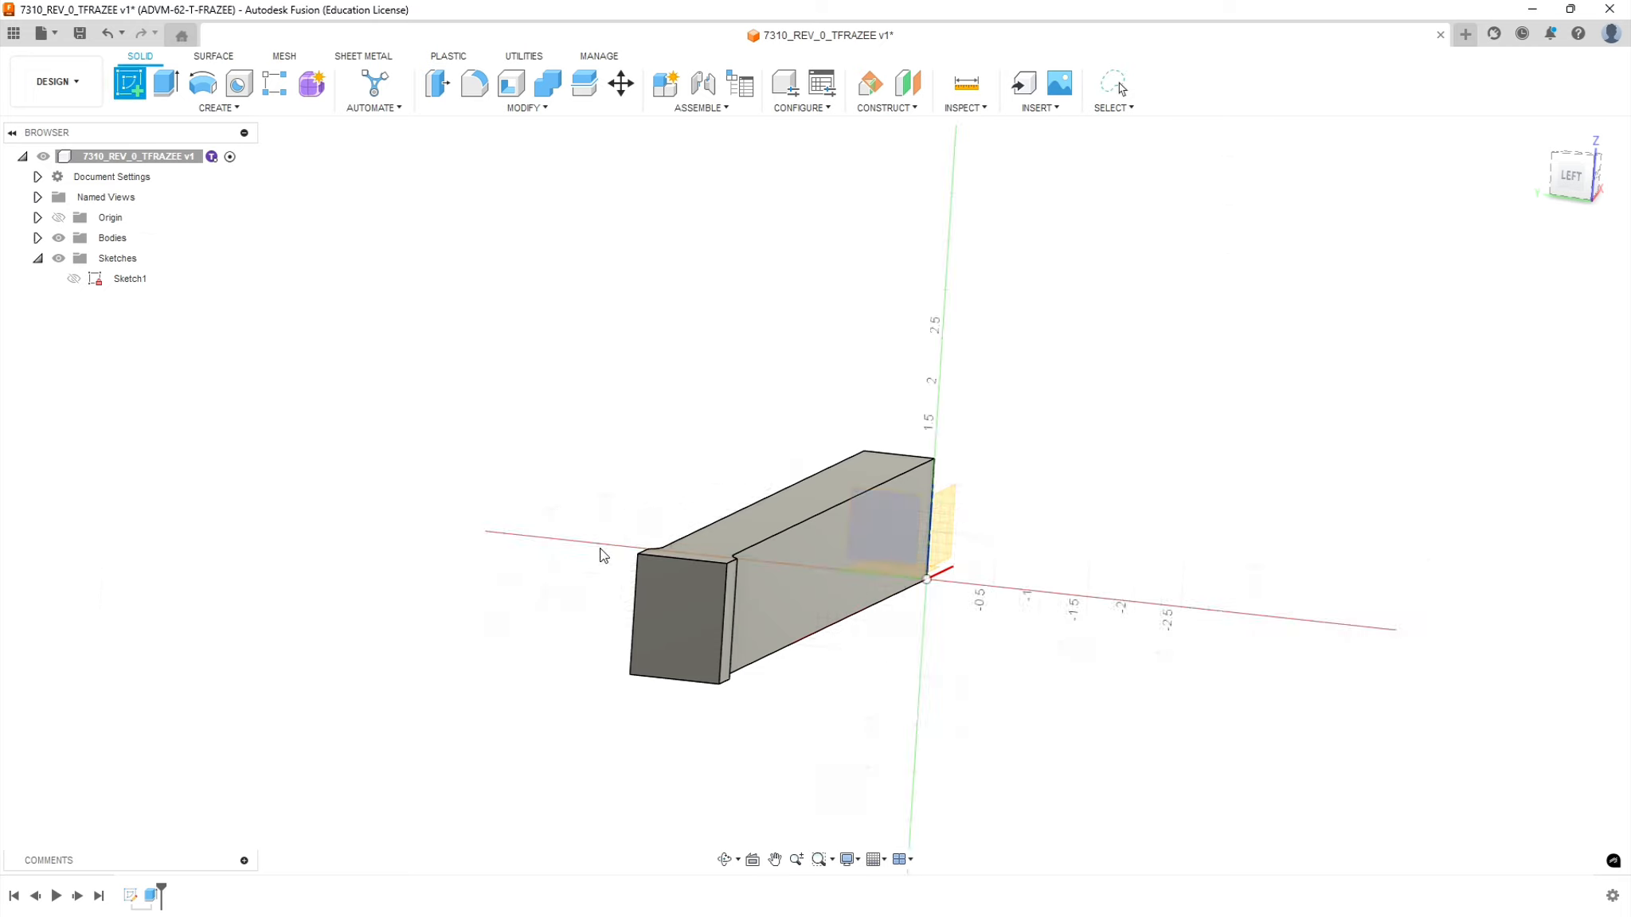
left_click(682, 595)
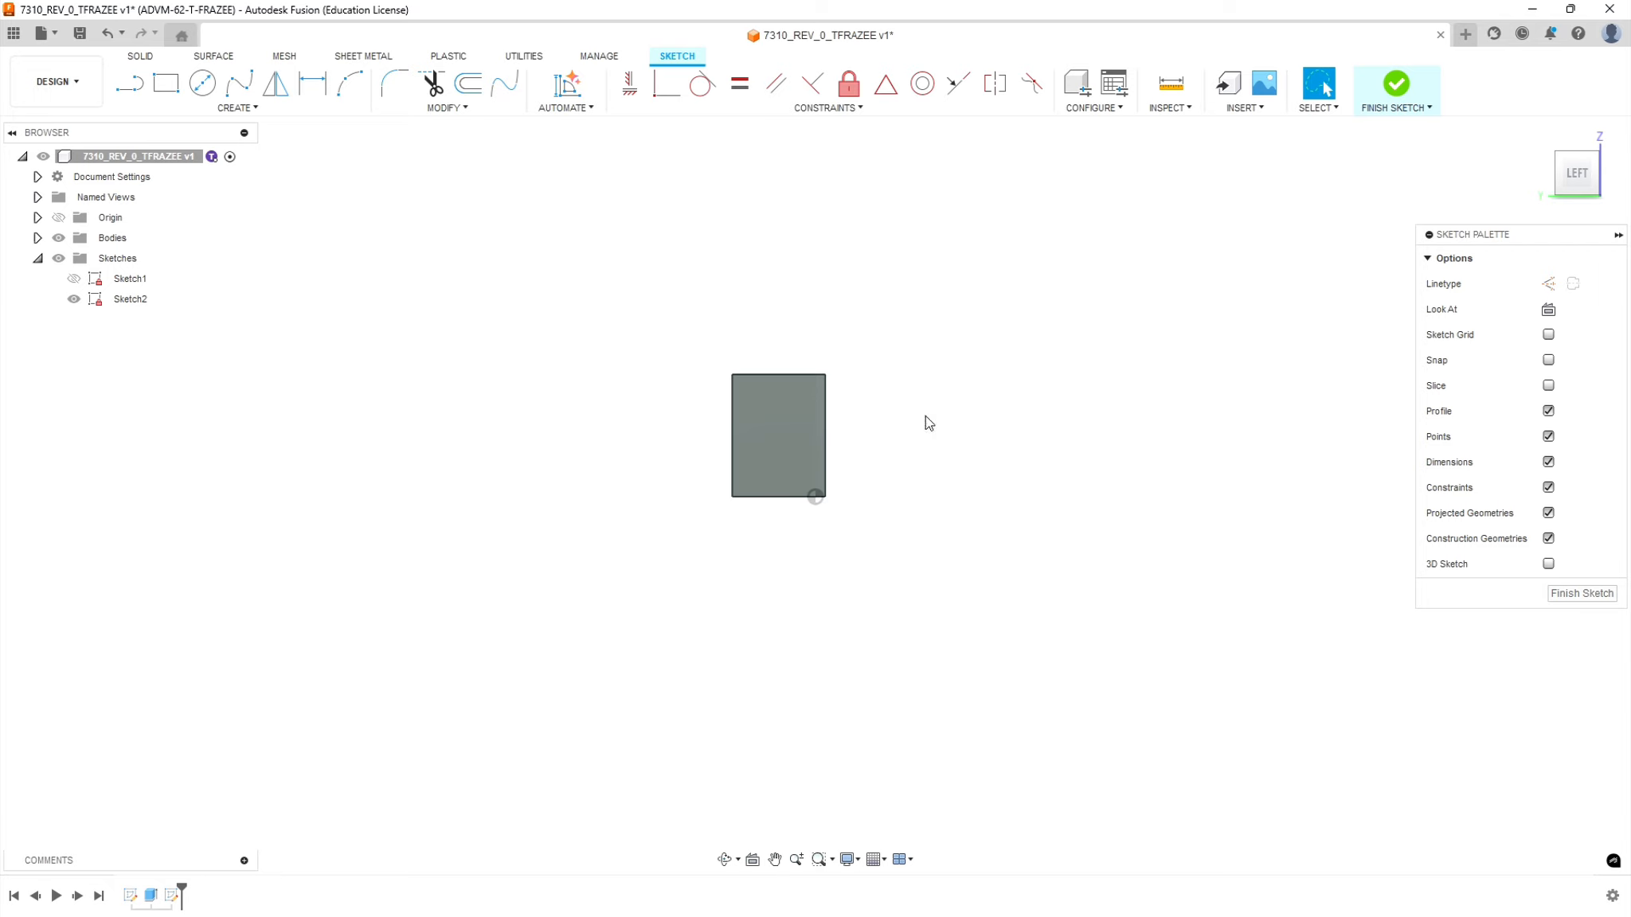
- Sketch a circle about 0.64 in in diameter in the upper half of the head's end face
scroll(793, 394, "up", 8)
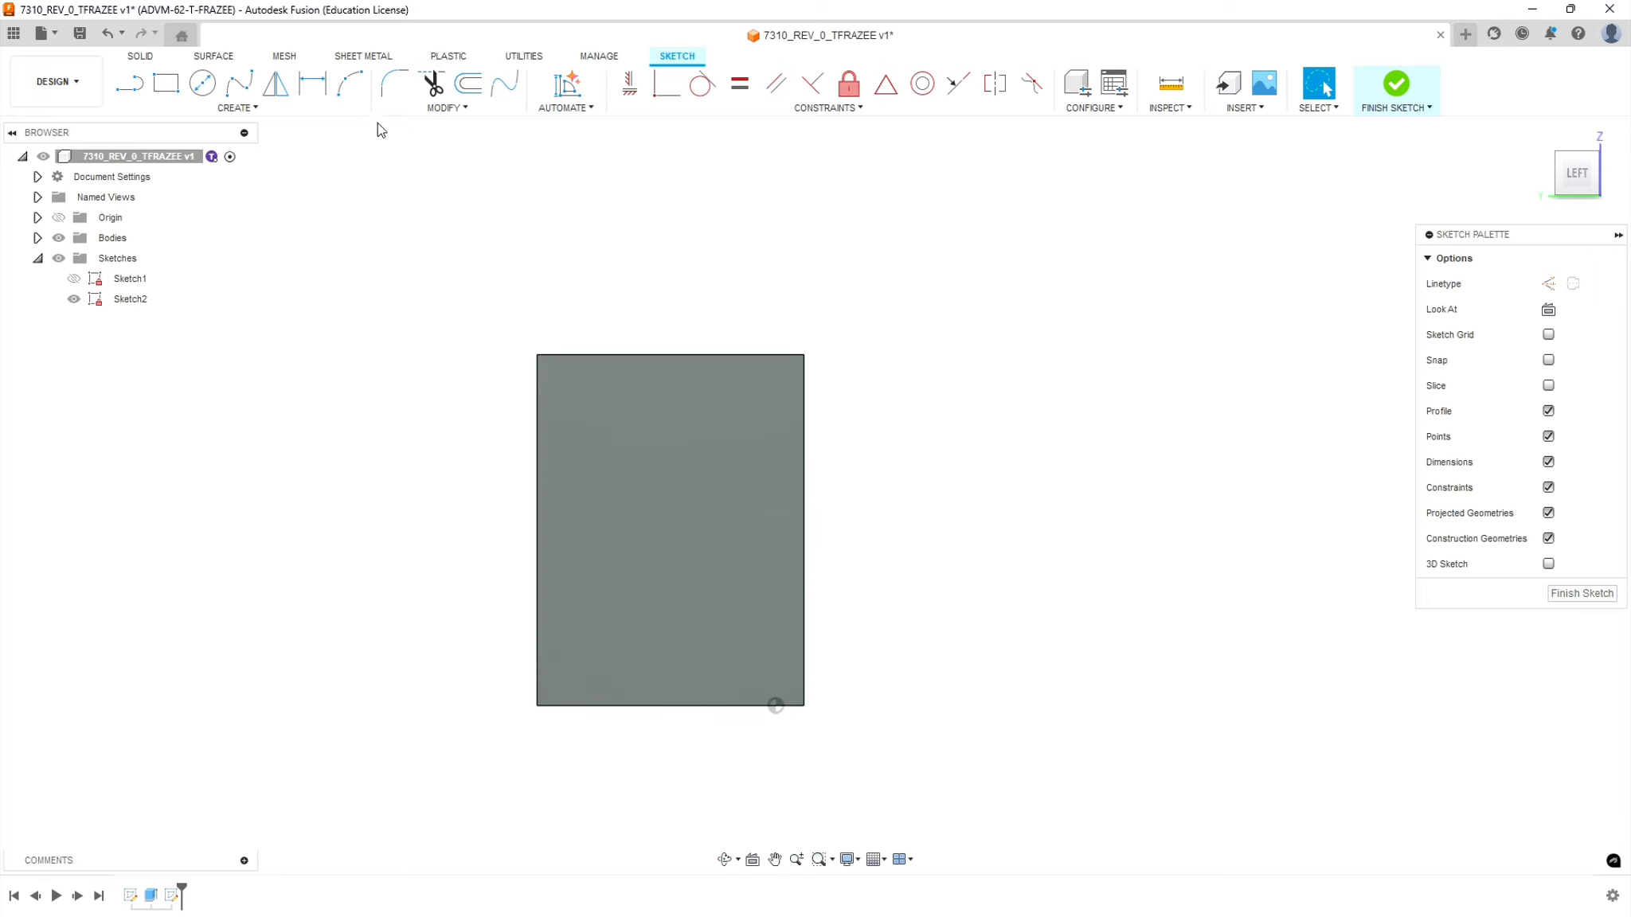
left_click(203, 83)
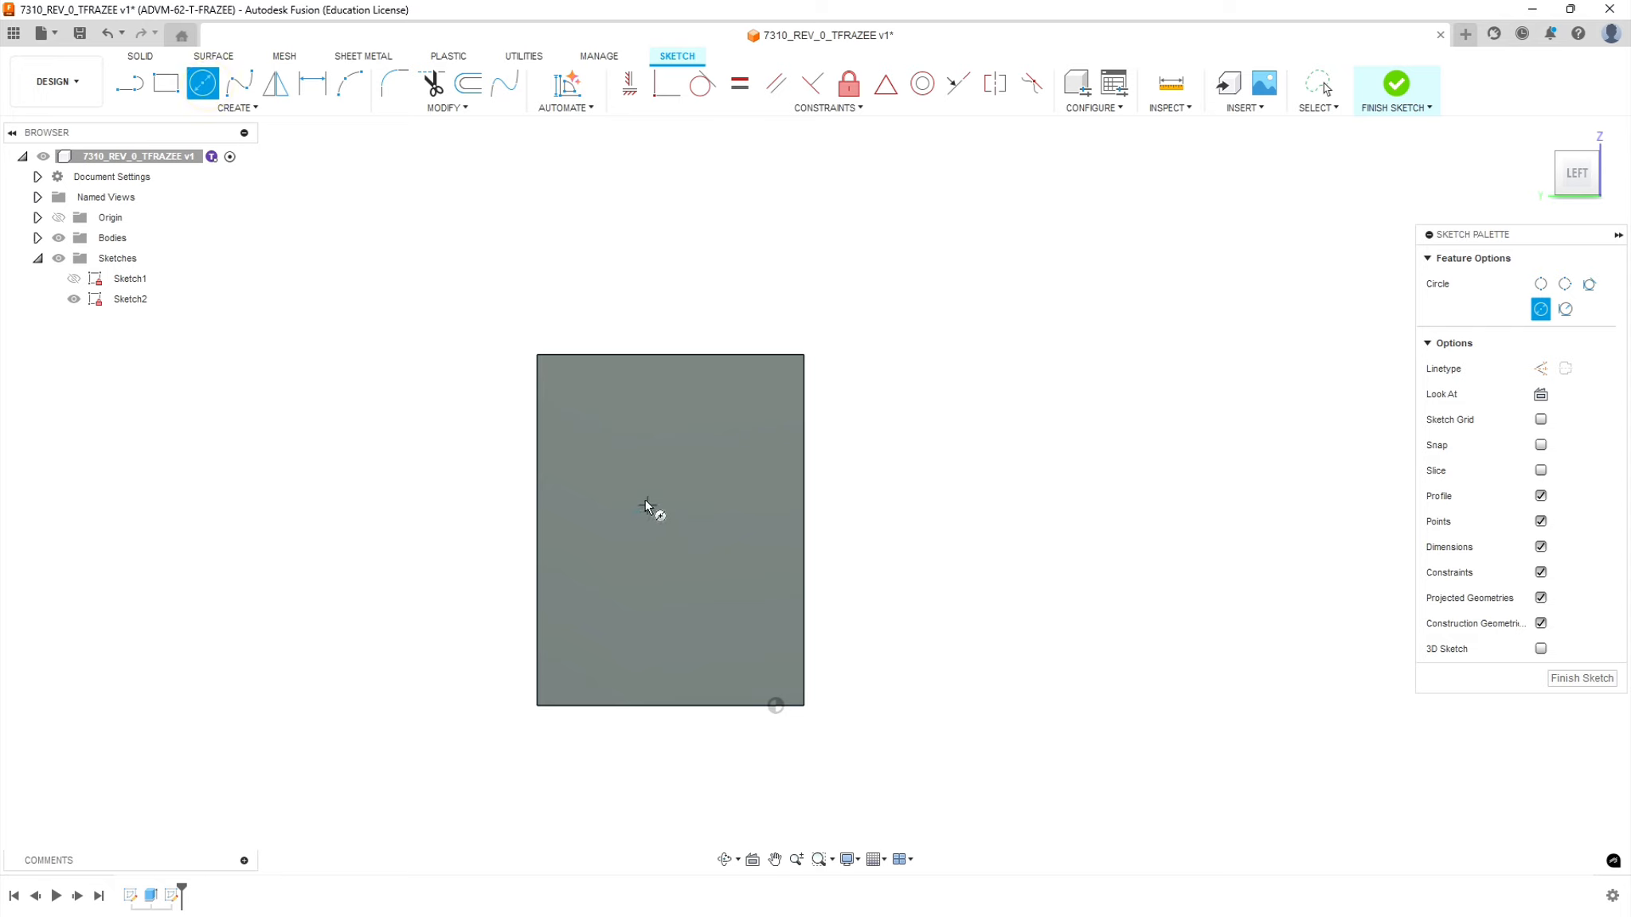
left_click(666, 489)
left_click(576, 501)
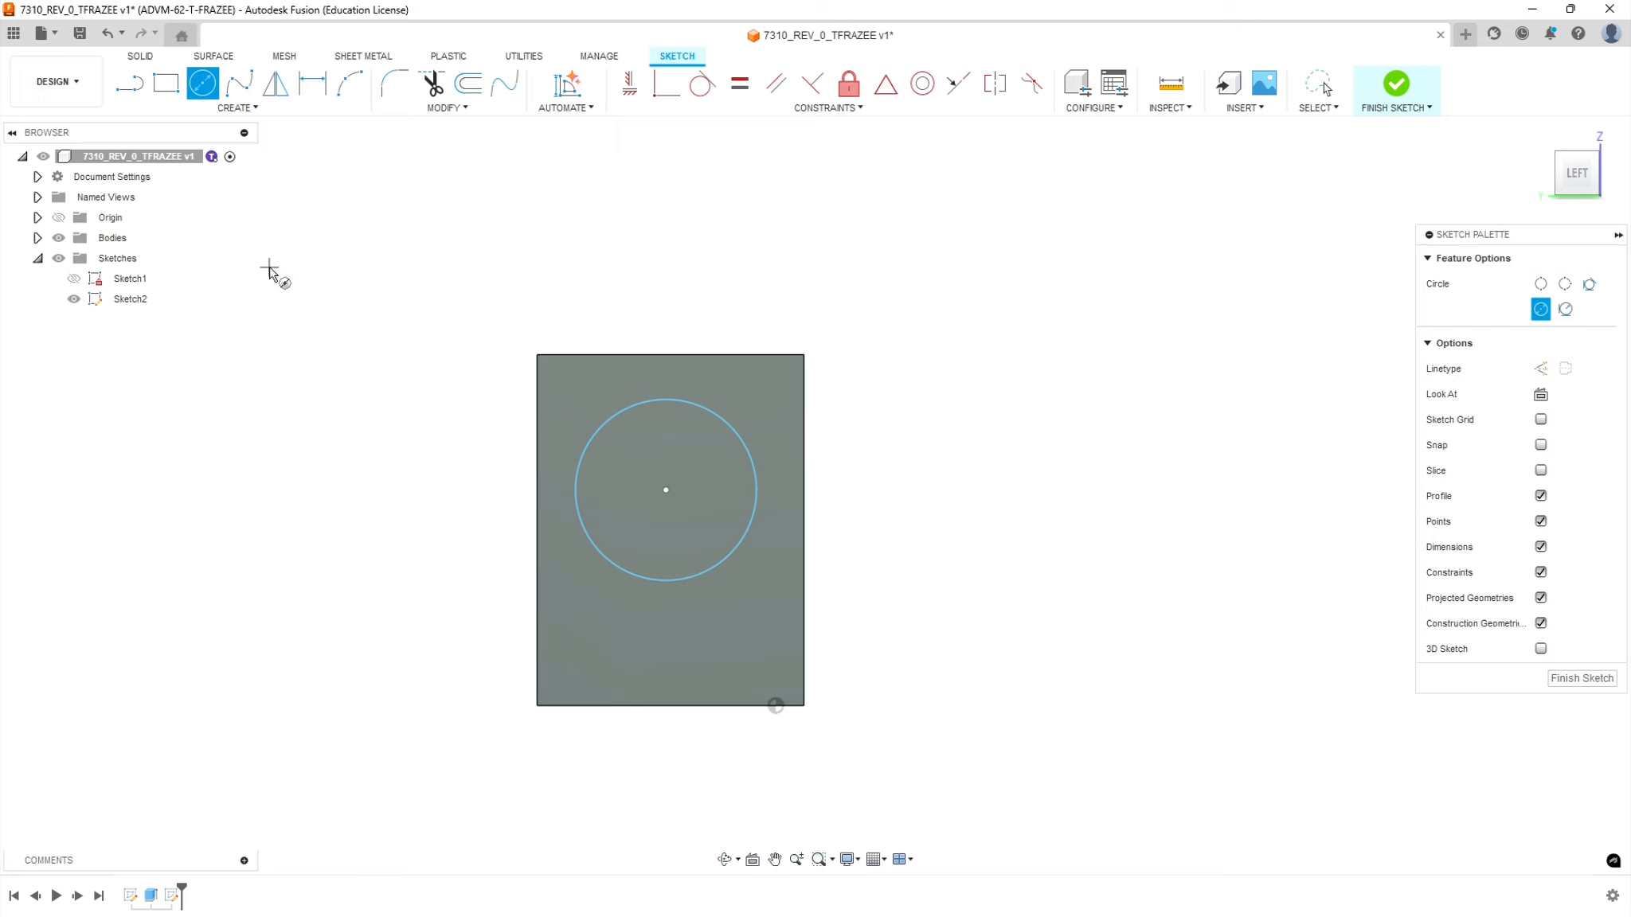
key("Escape")
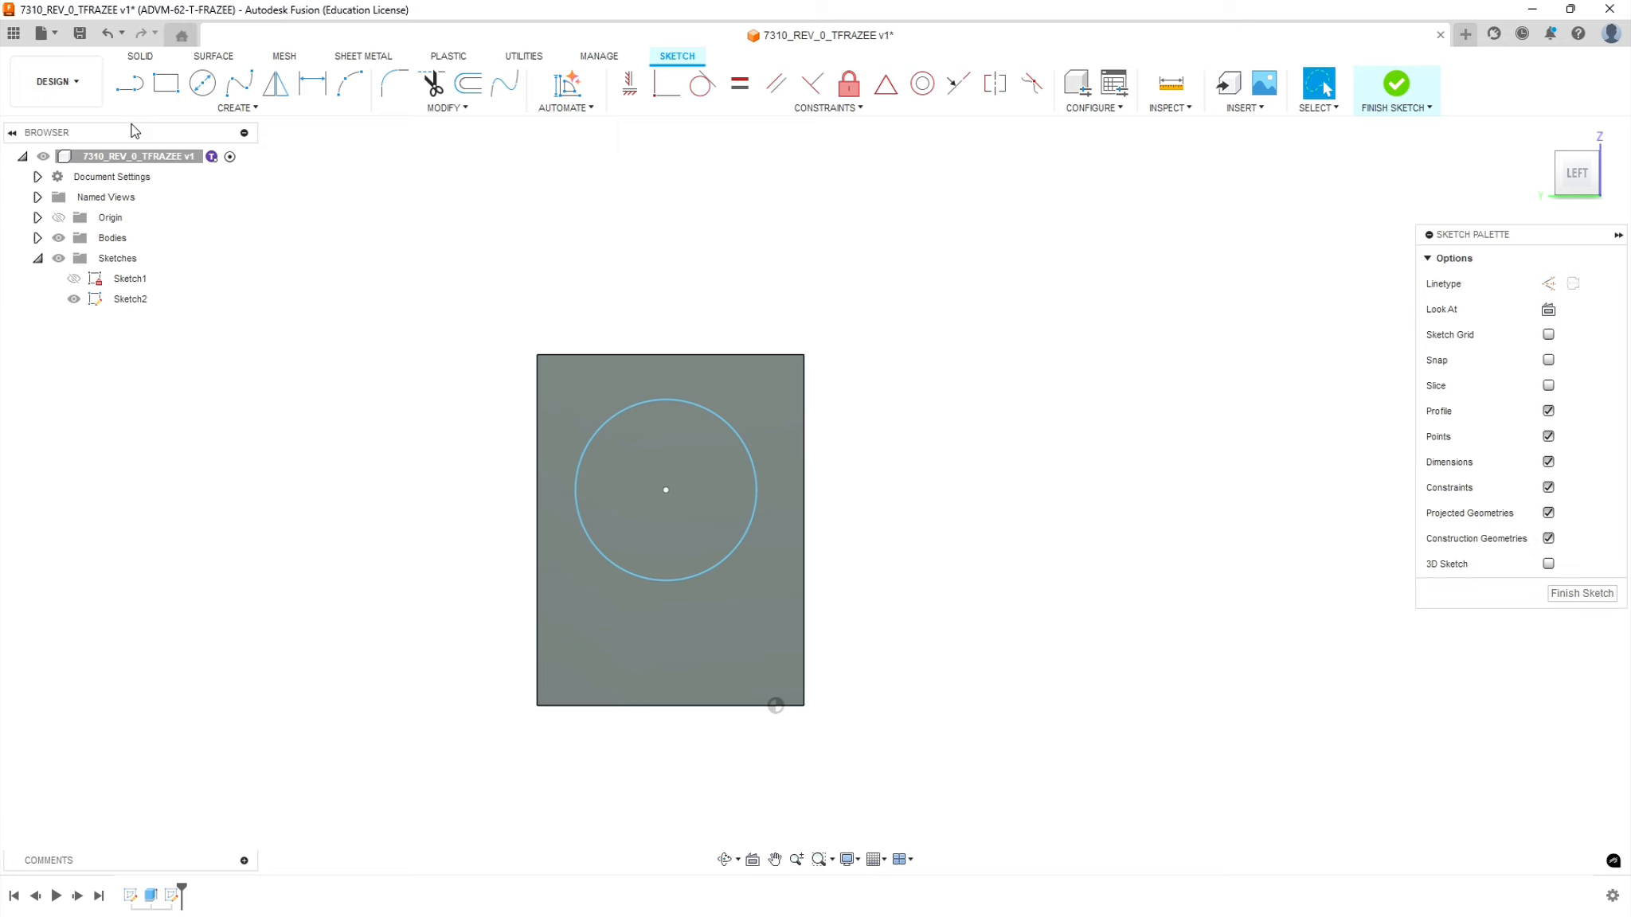
- Draw a vertical line between the midpoints of the end face's upper and lower edges and convert it to construction
left_click(130, 83)
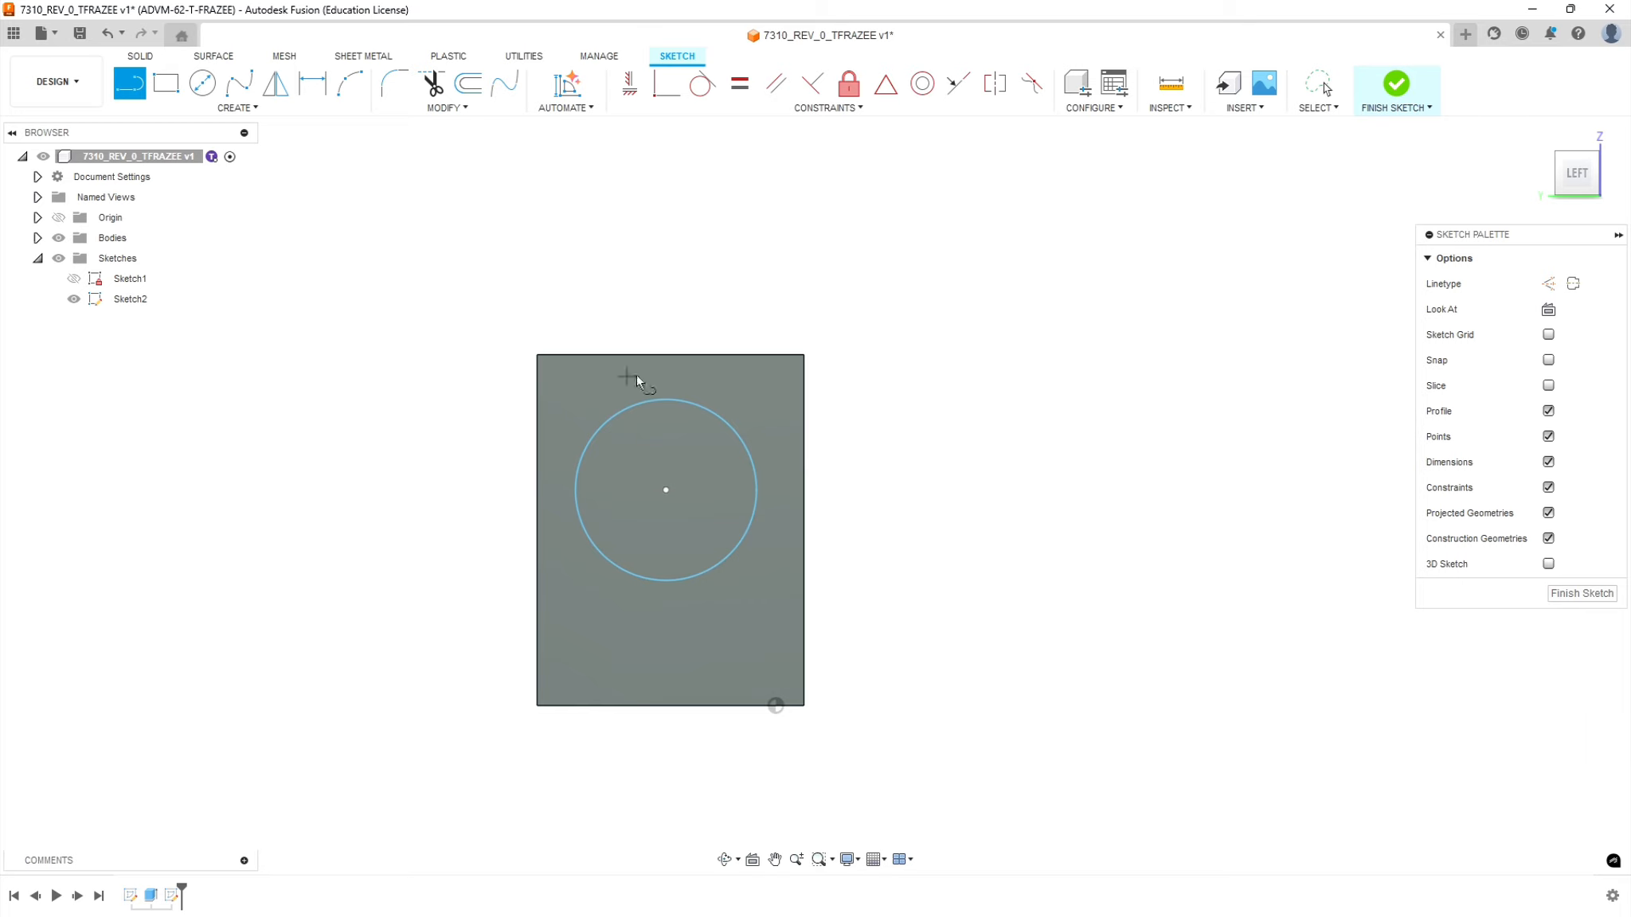
left_click(673, 355)
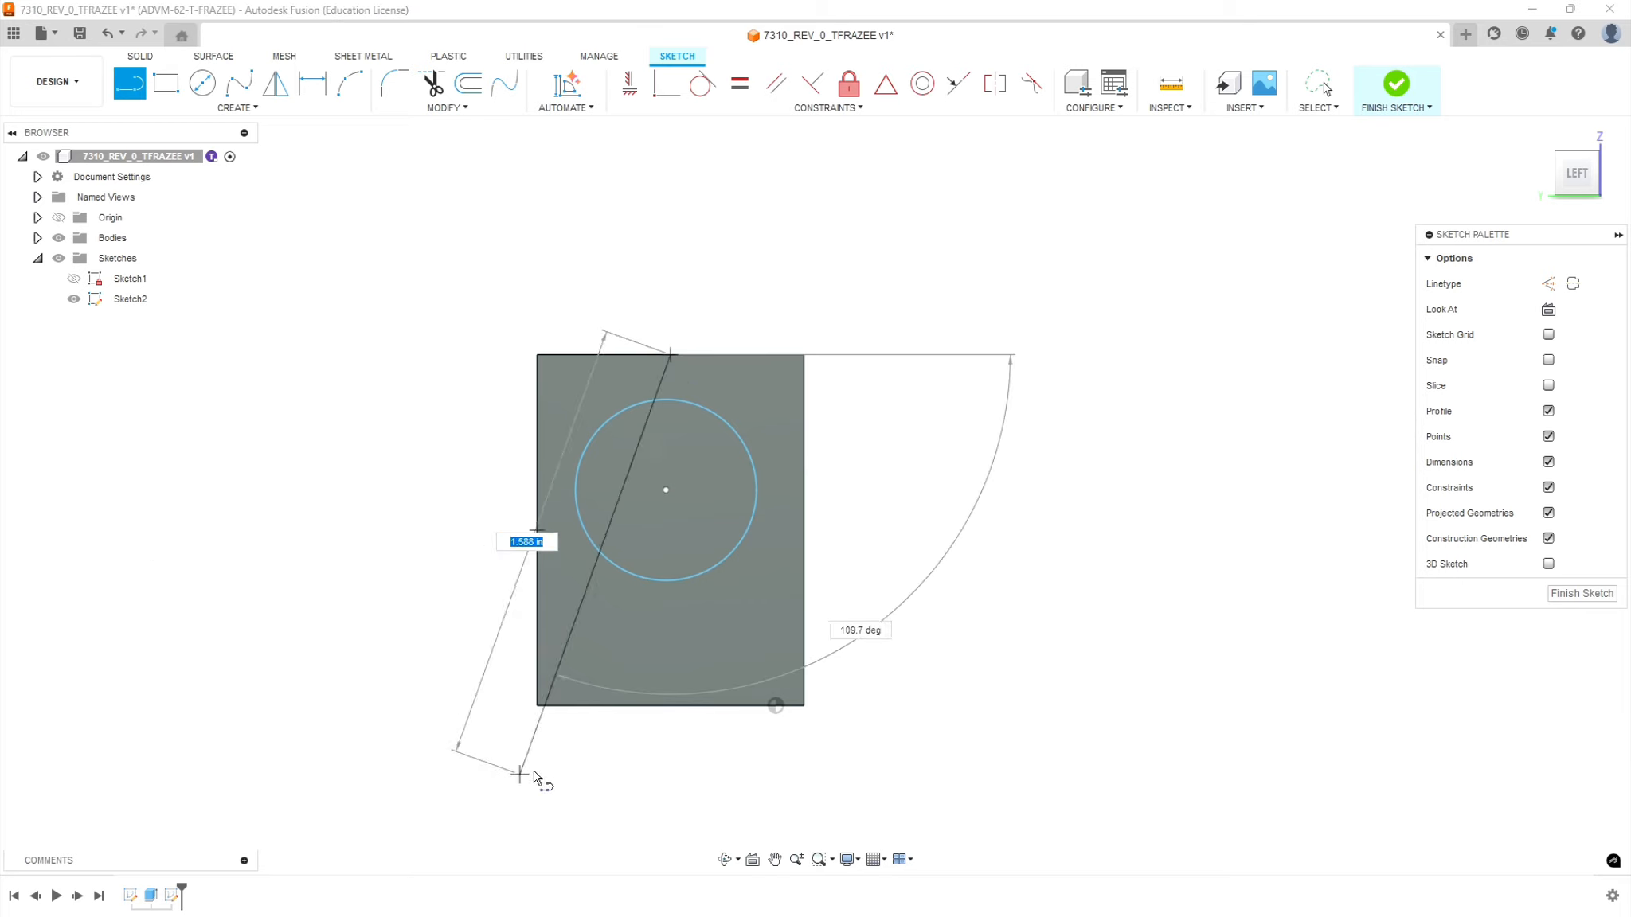
double_click(671, 705)
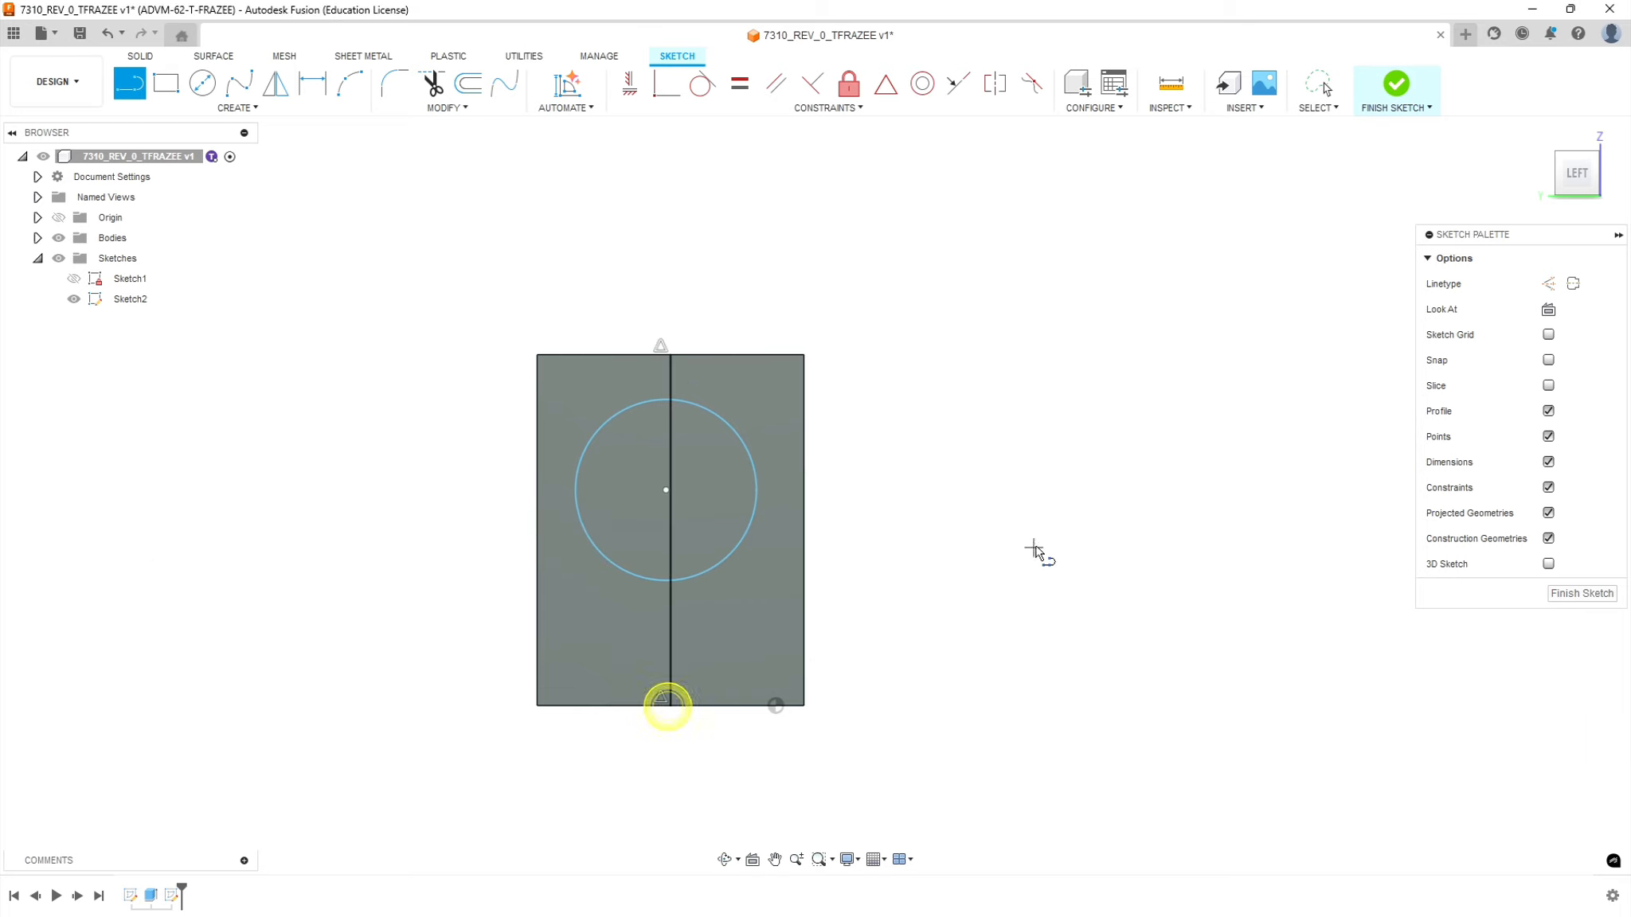
key("Escape")
left_click(668, 371)
right_click(669, 371)
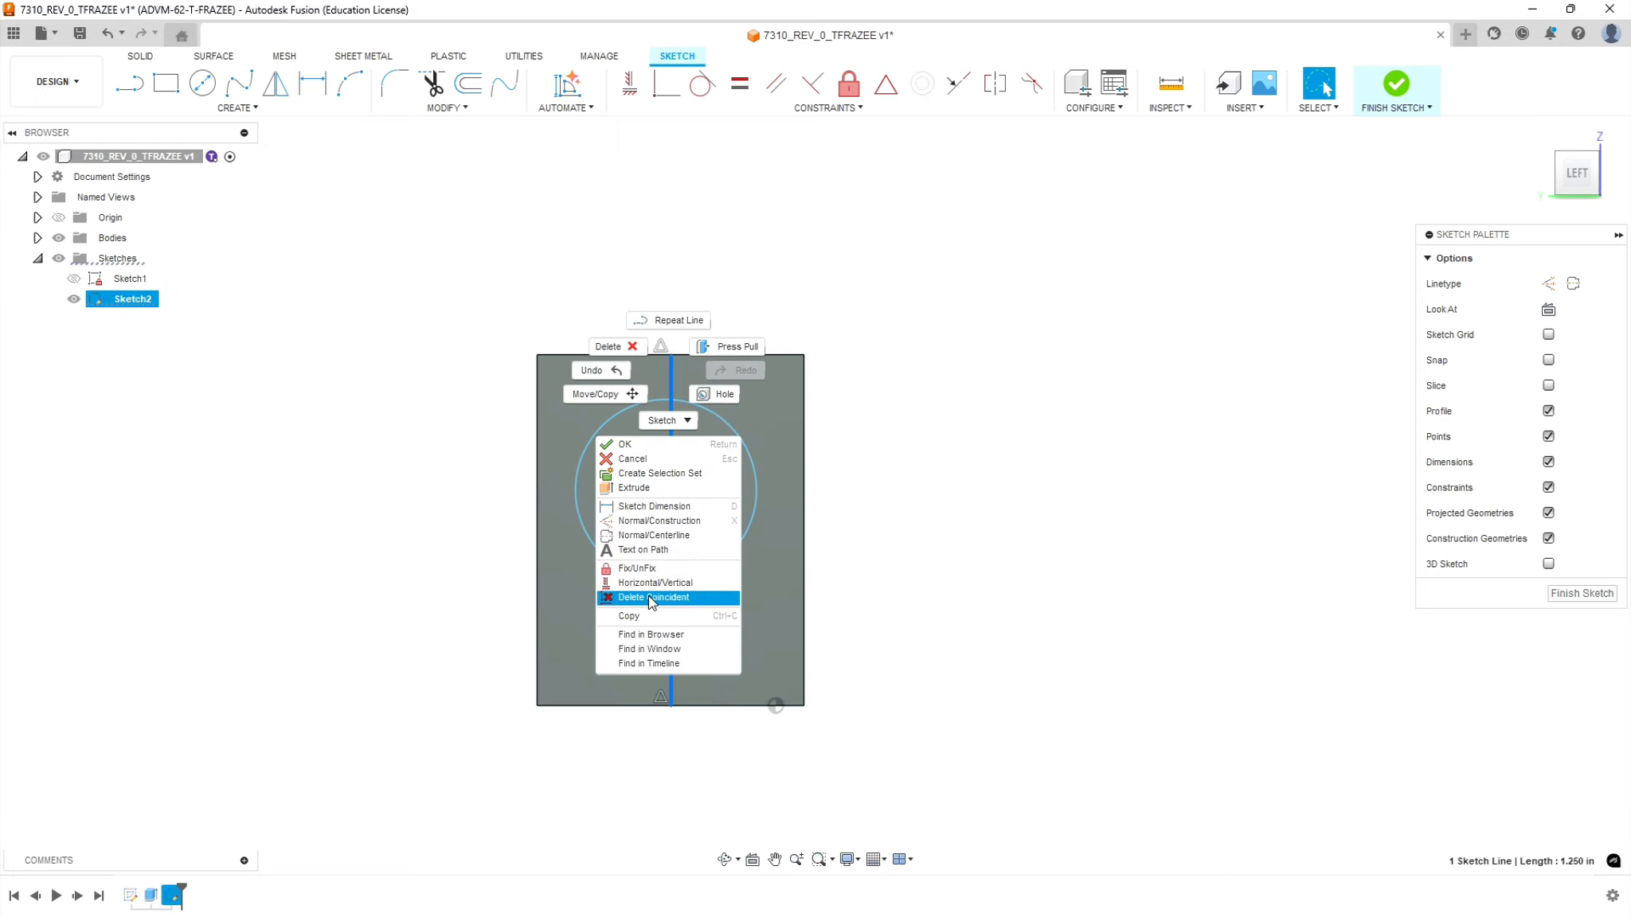
left_click(659, 521)
left_click(1029, 484)
left_click(994, 555)
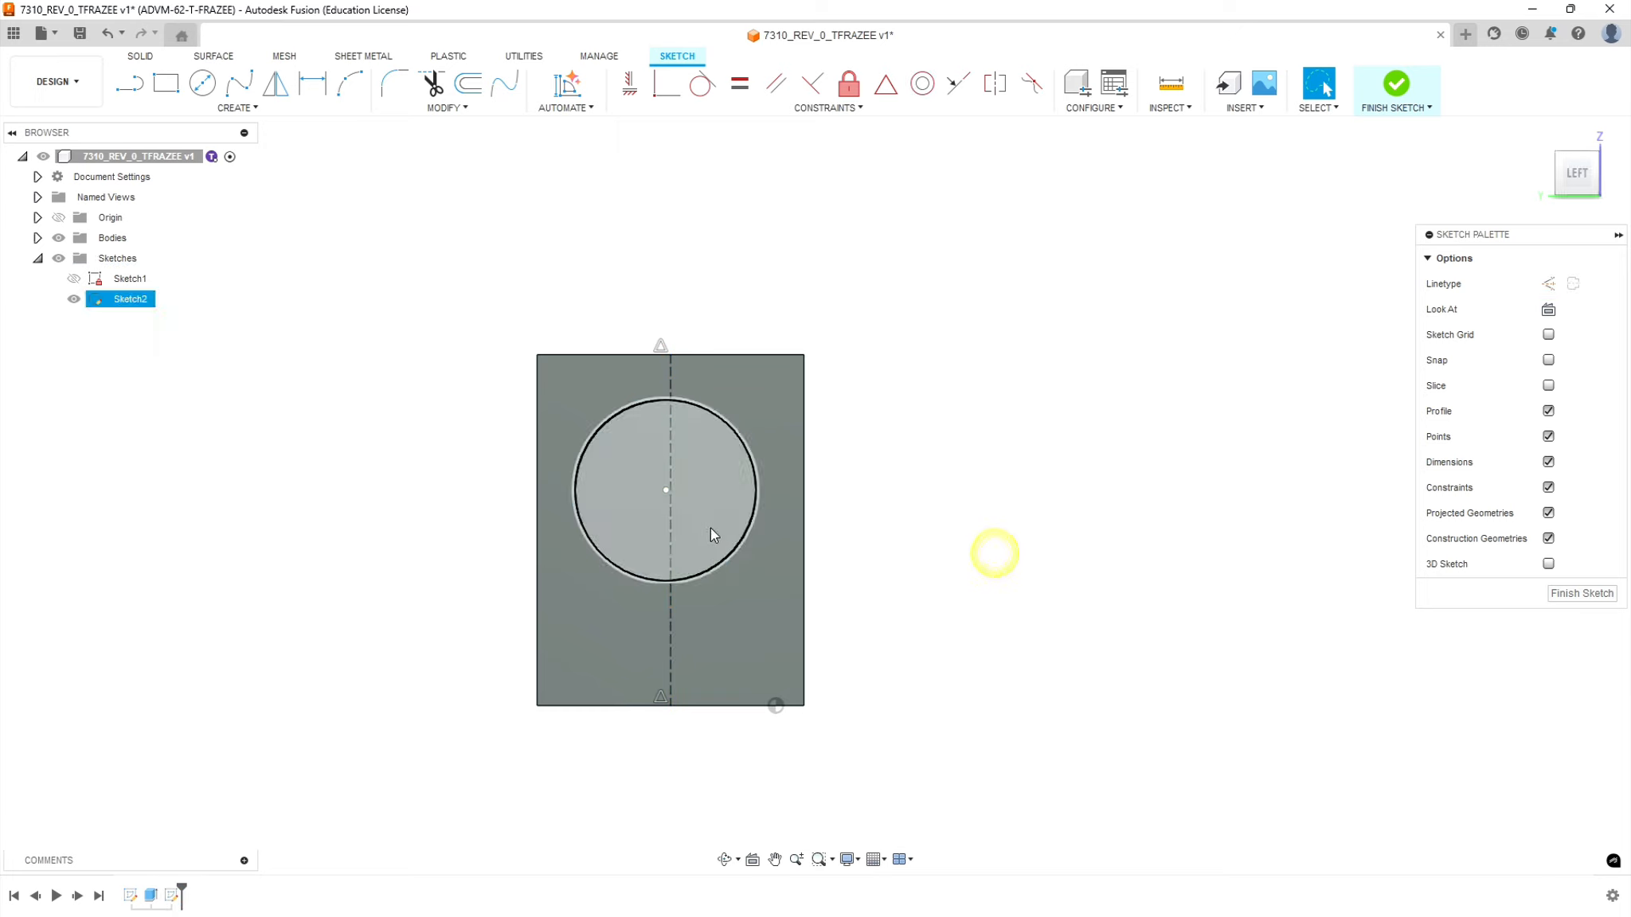
- Constrain the circle's center point to the vertical construction line
left_click(664, 488)
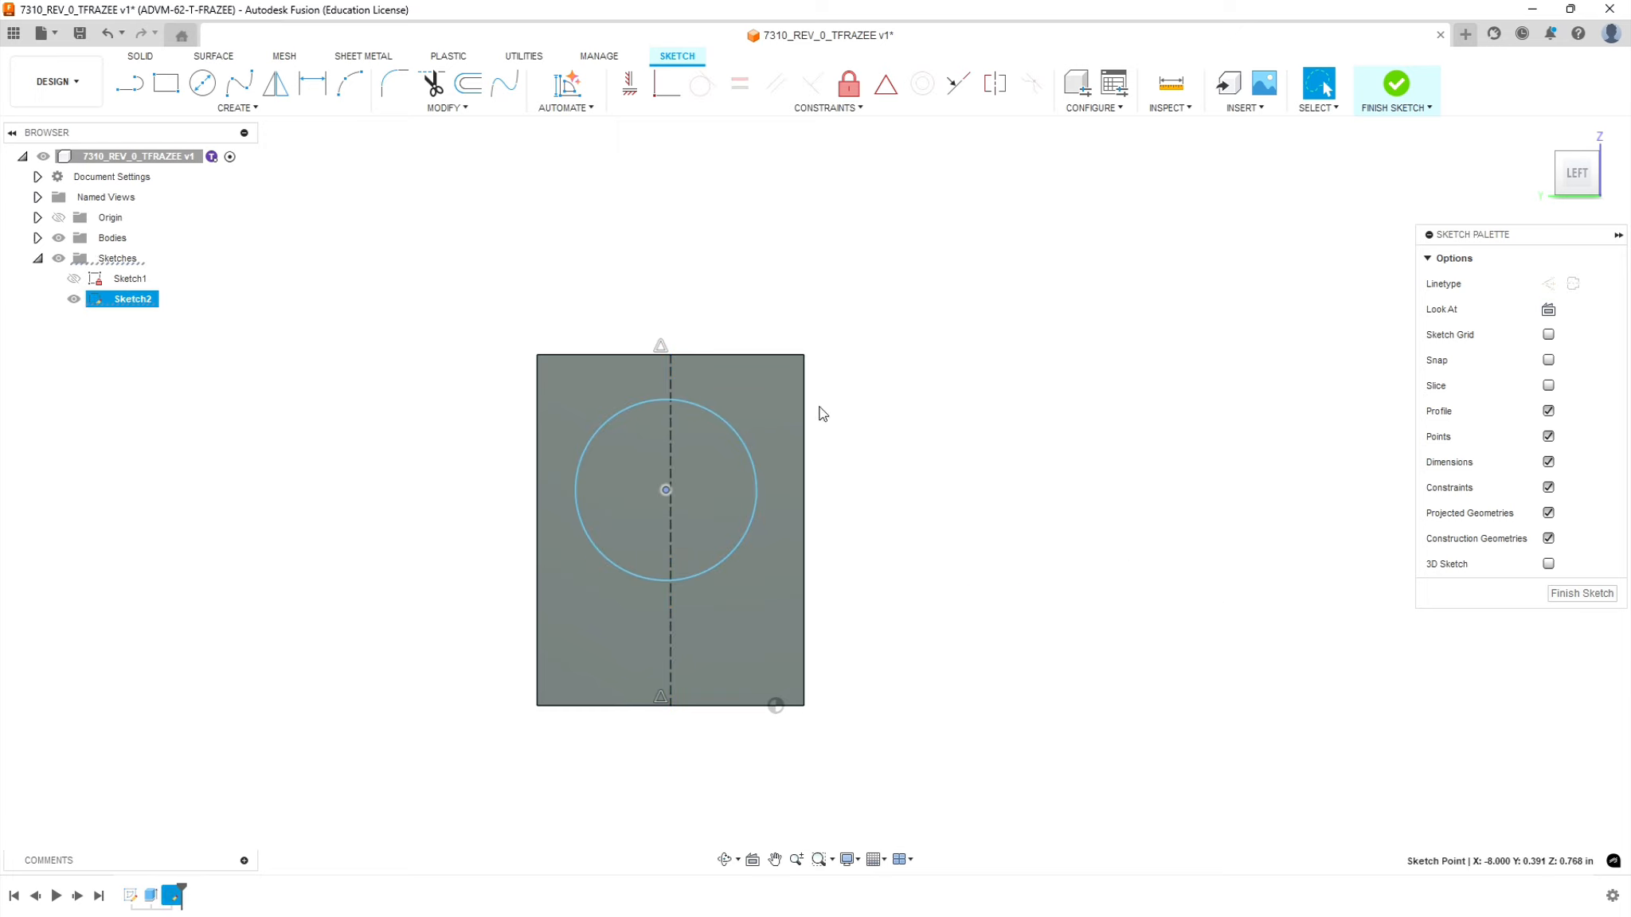
left_click(670, 384, "shift")
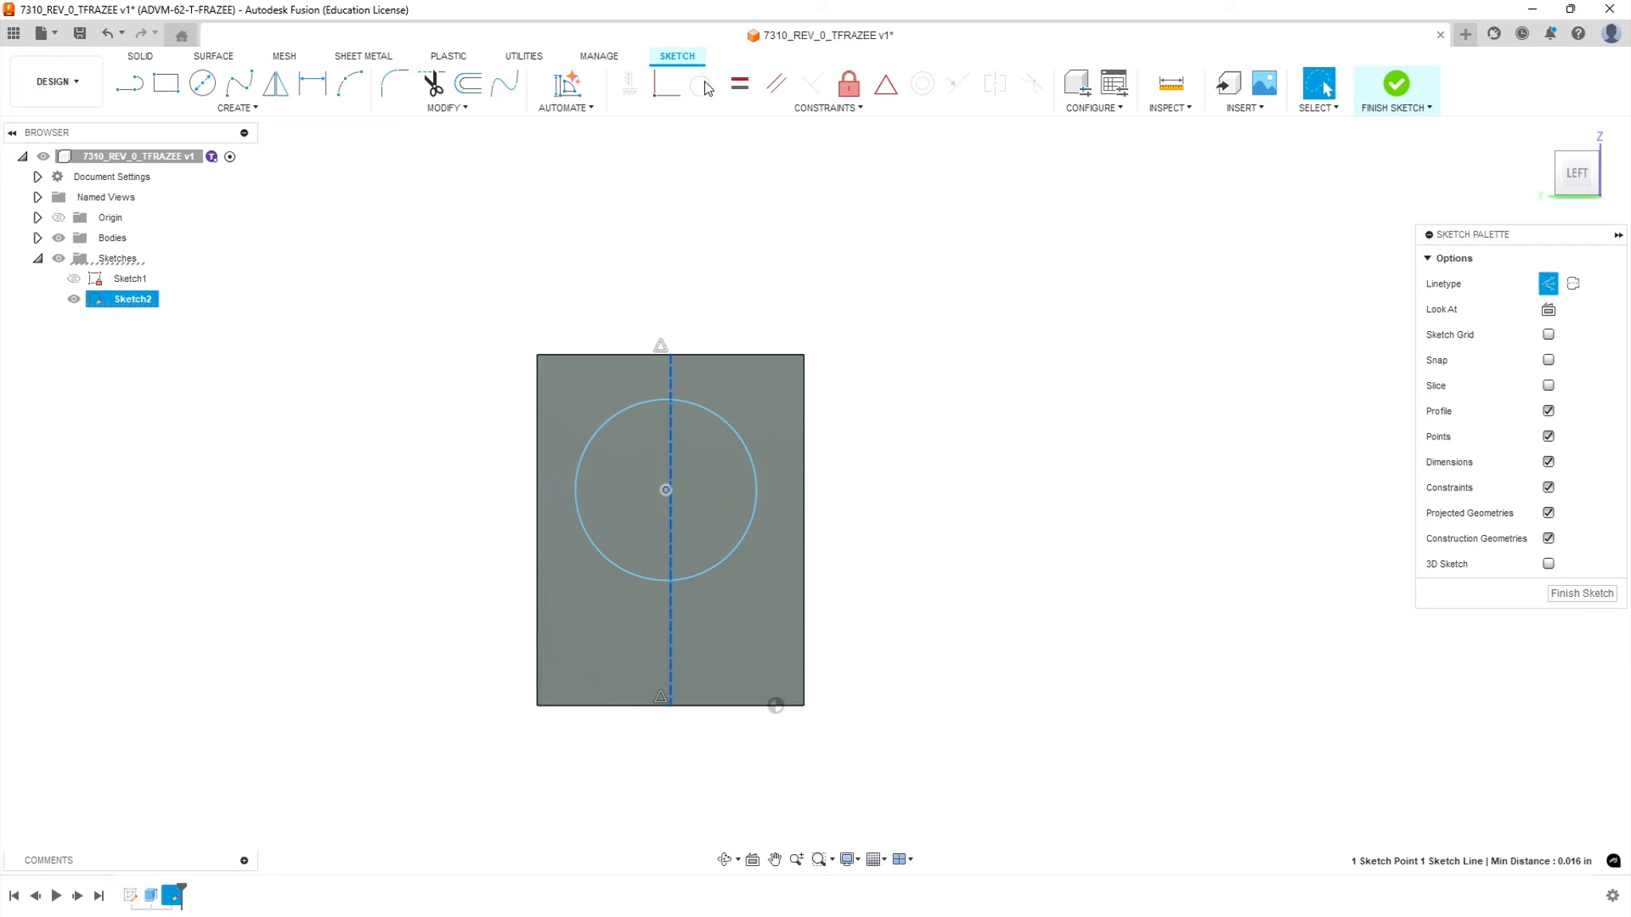
left_click(666, 83)
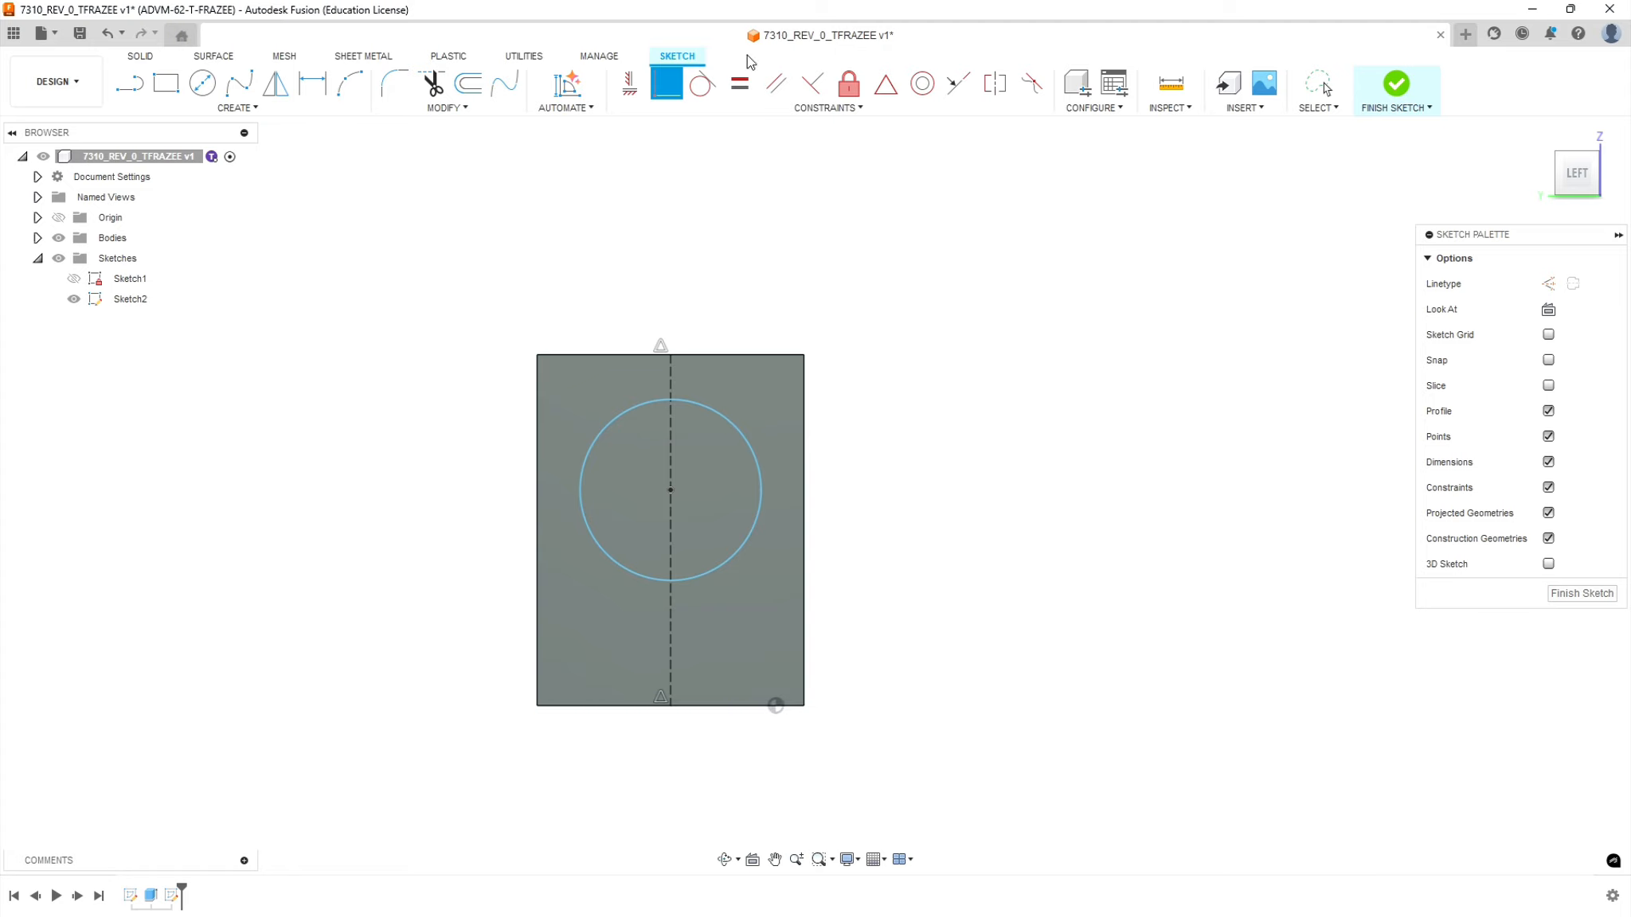
- Check the end view in the PDF drawing, and dimension the circle's center 0.625 in above the face's lower edge in Fusion
key("alt+Tab")
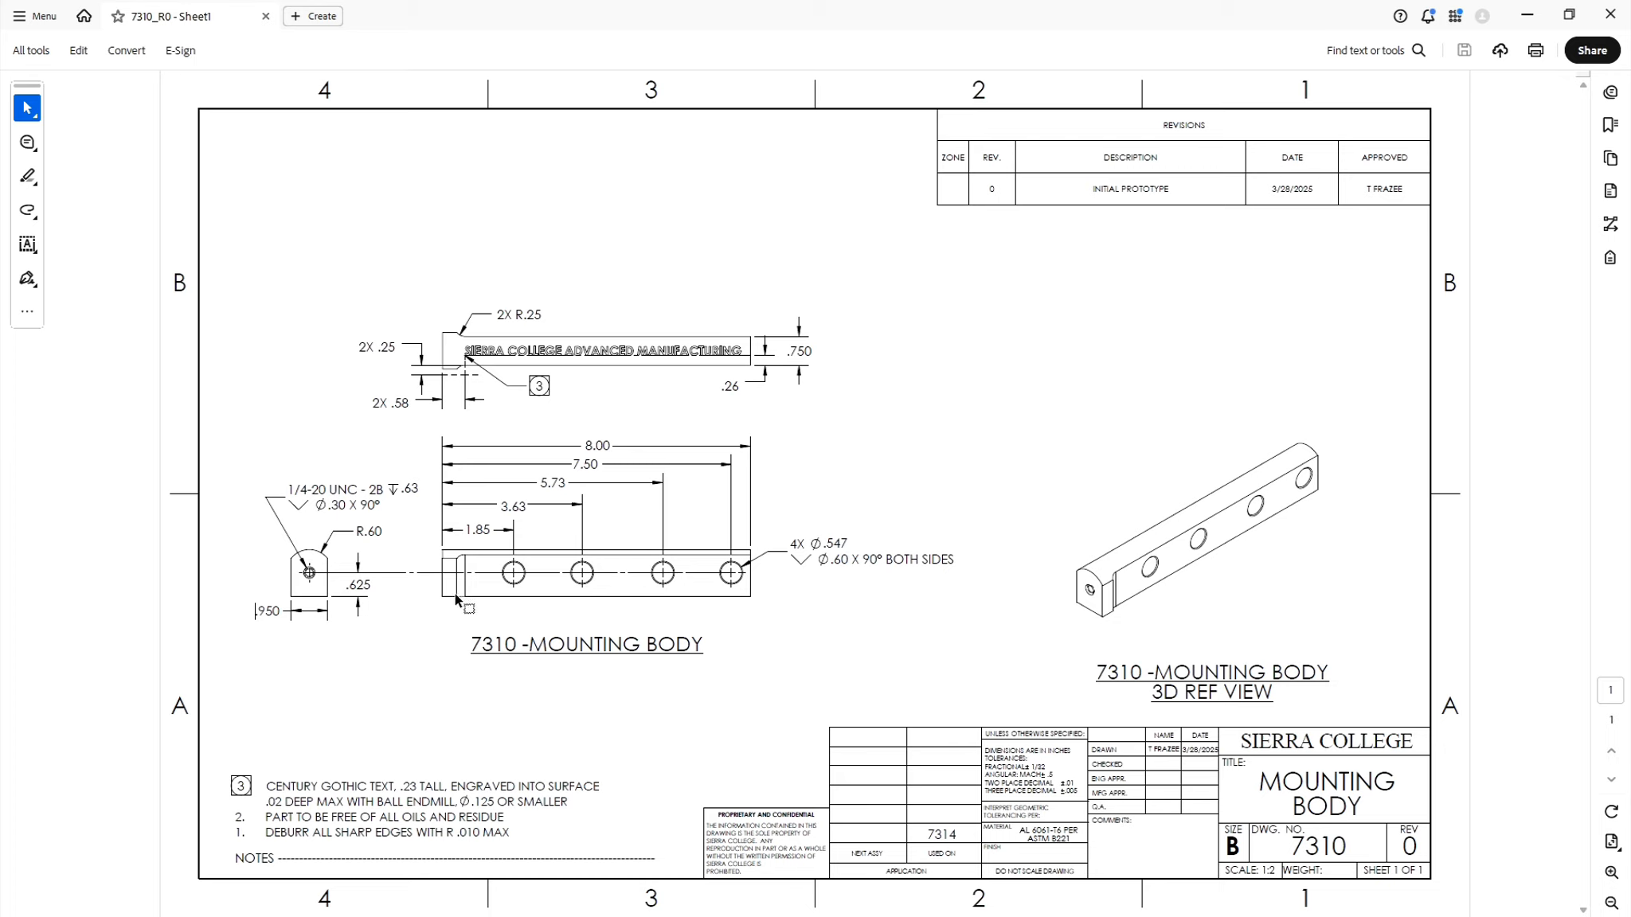
left_click(1527, 14)
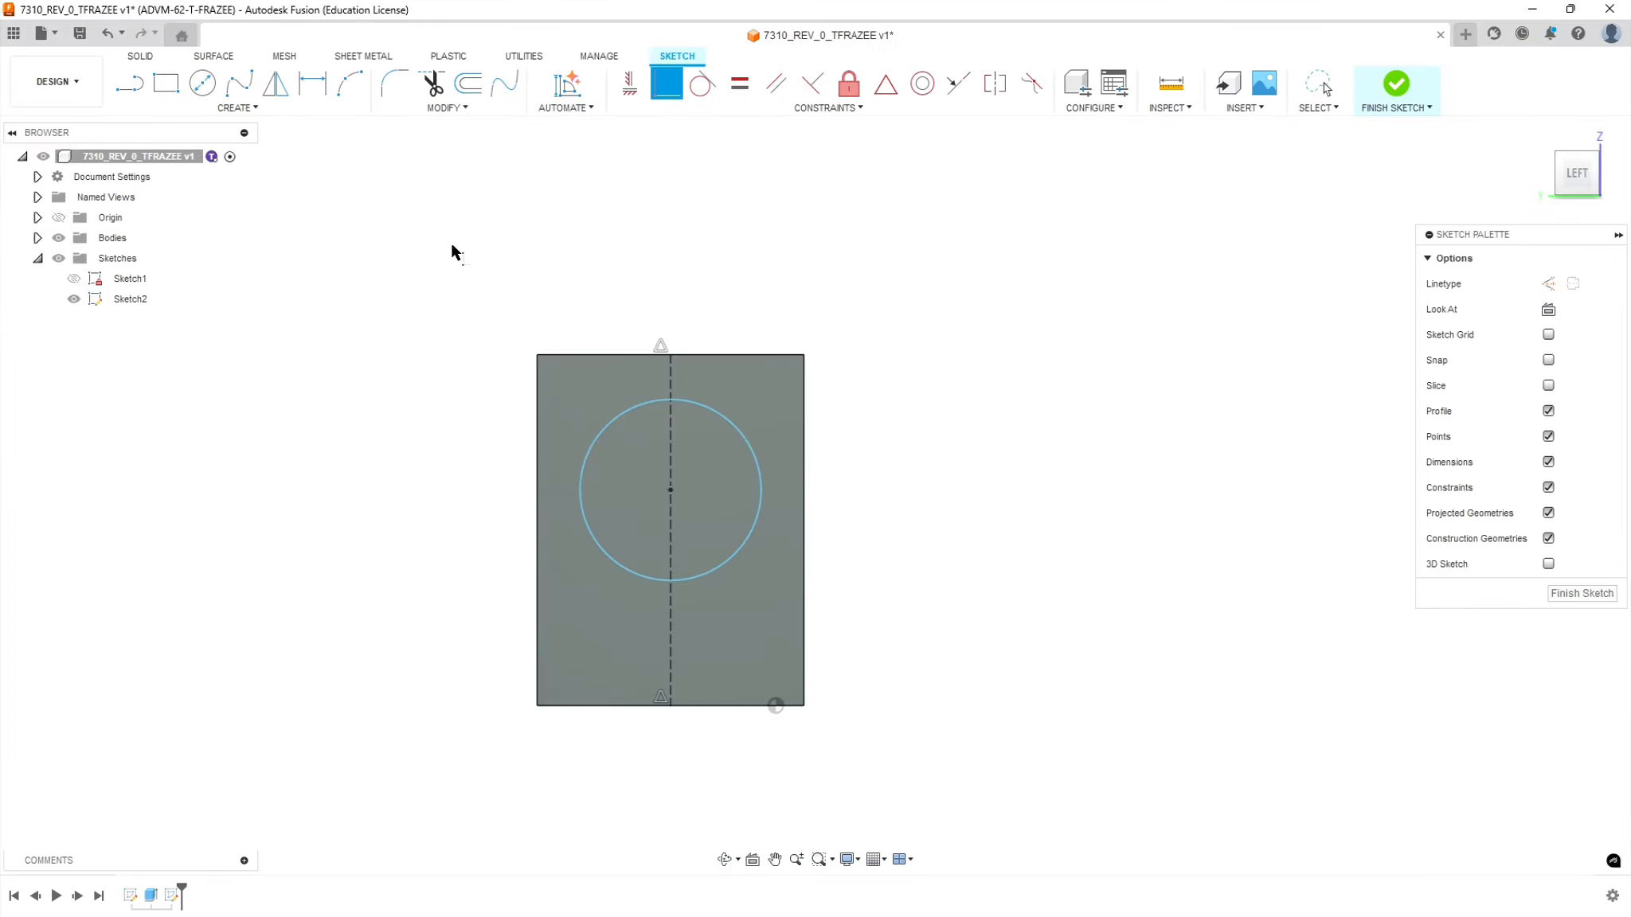
left_click(312, 83)
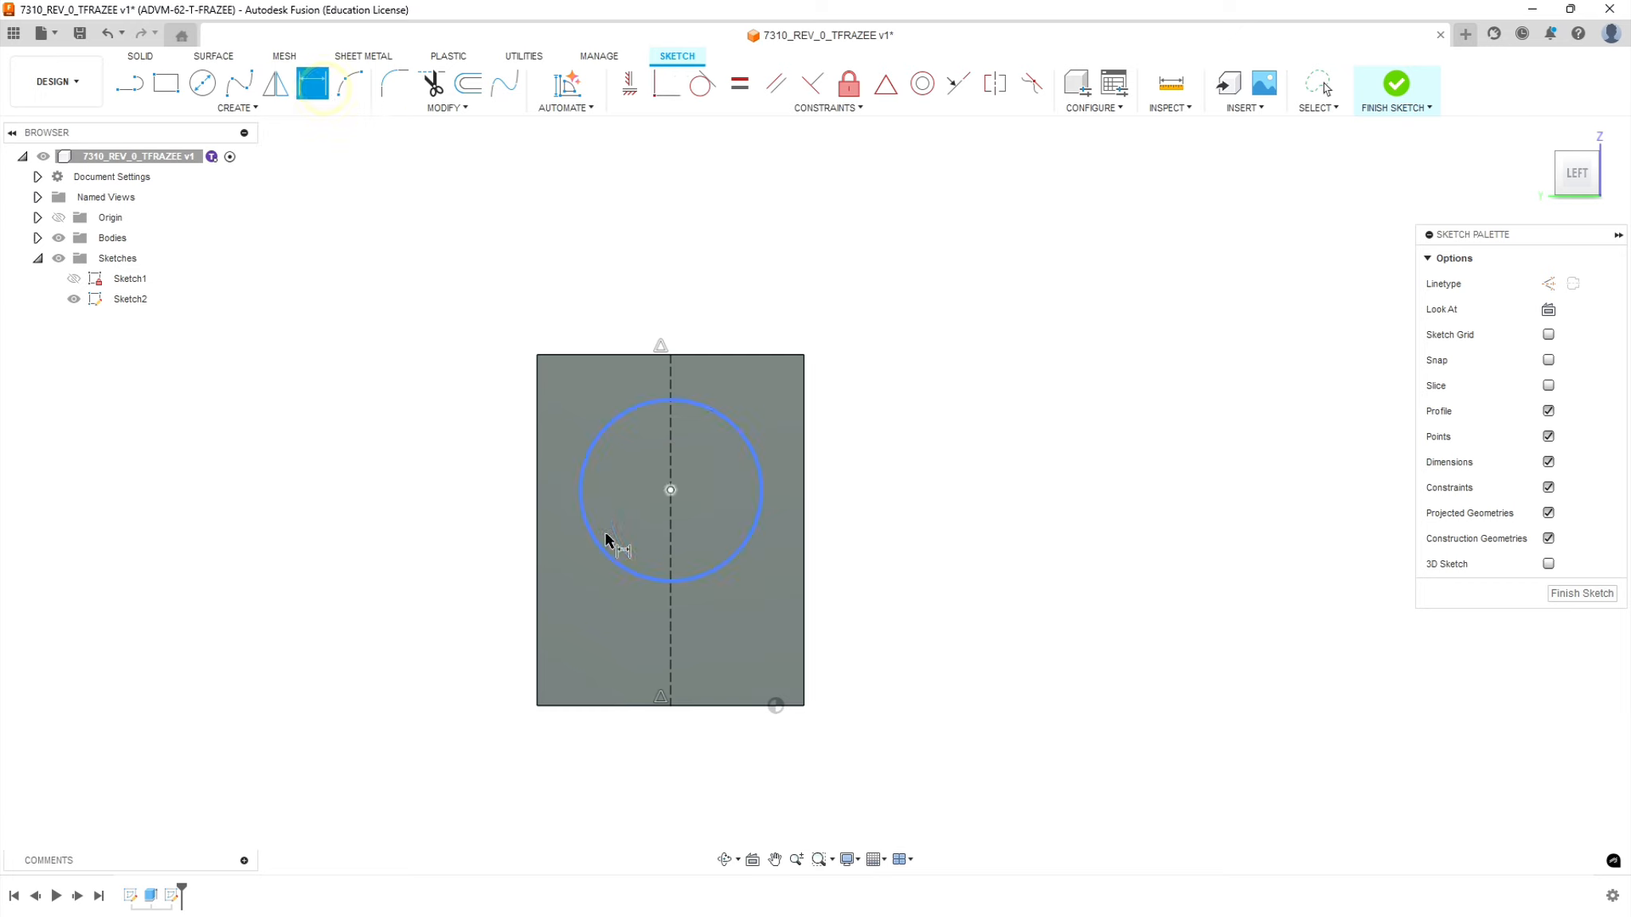
left_click(739, 706)
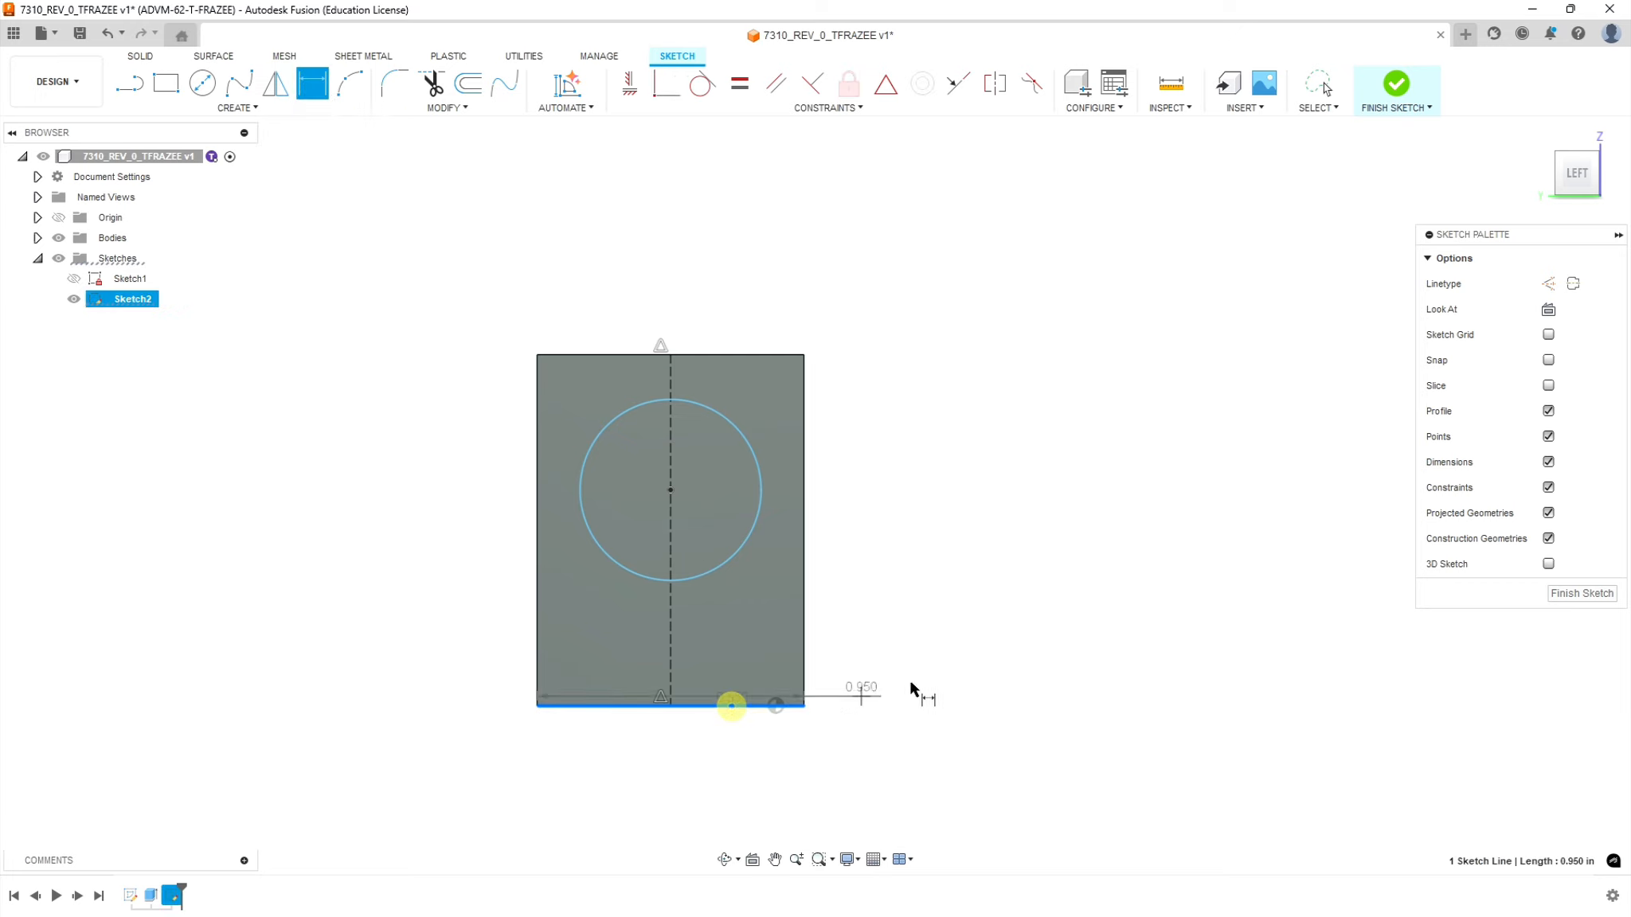
left_click(671, 490)
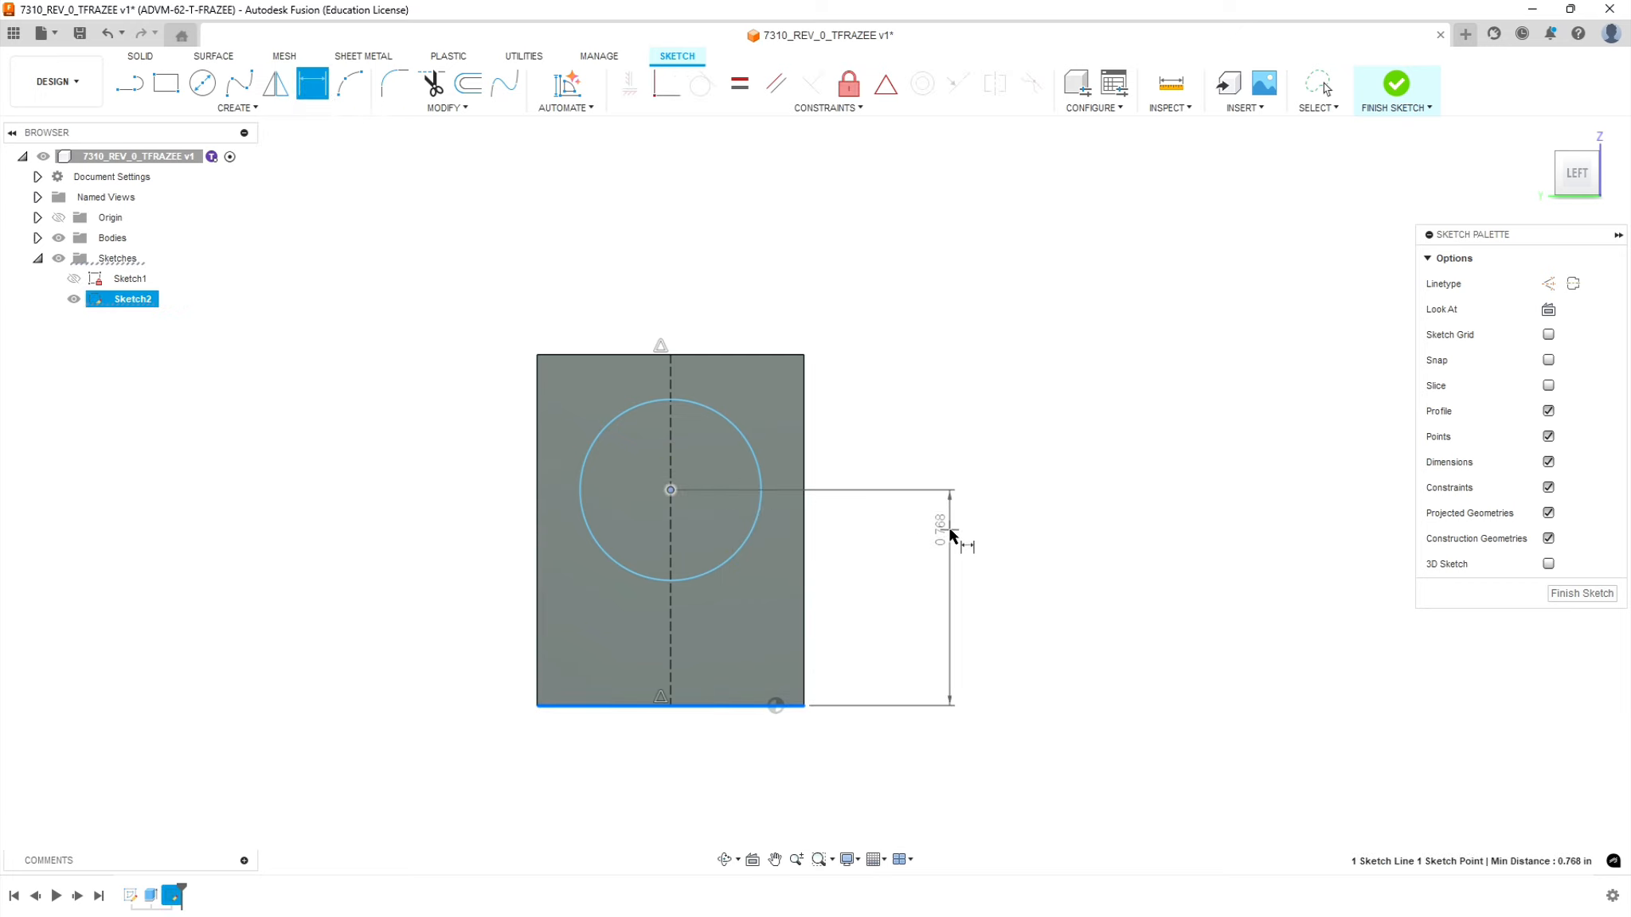
left_click(945, 574)
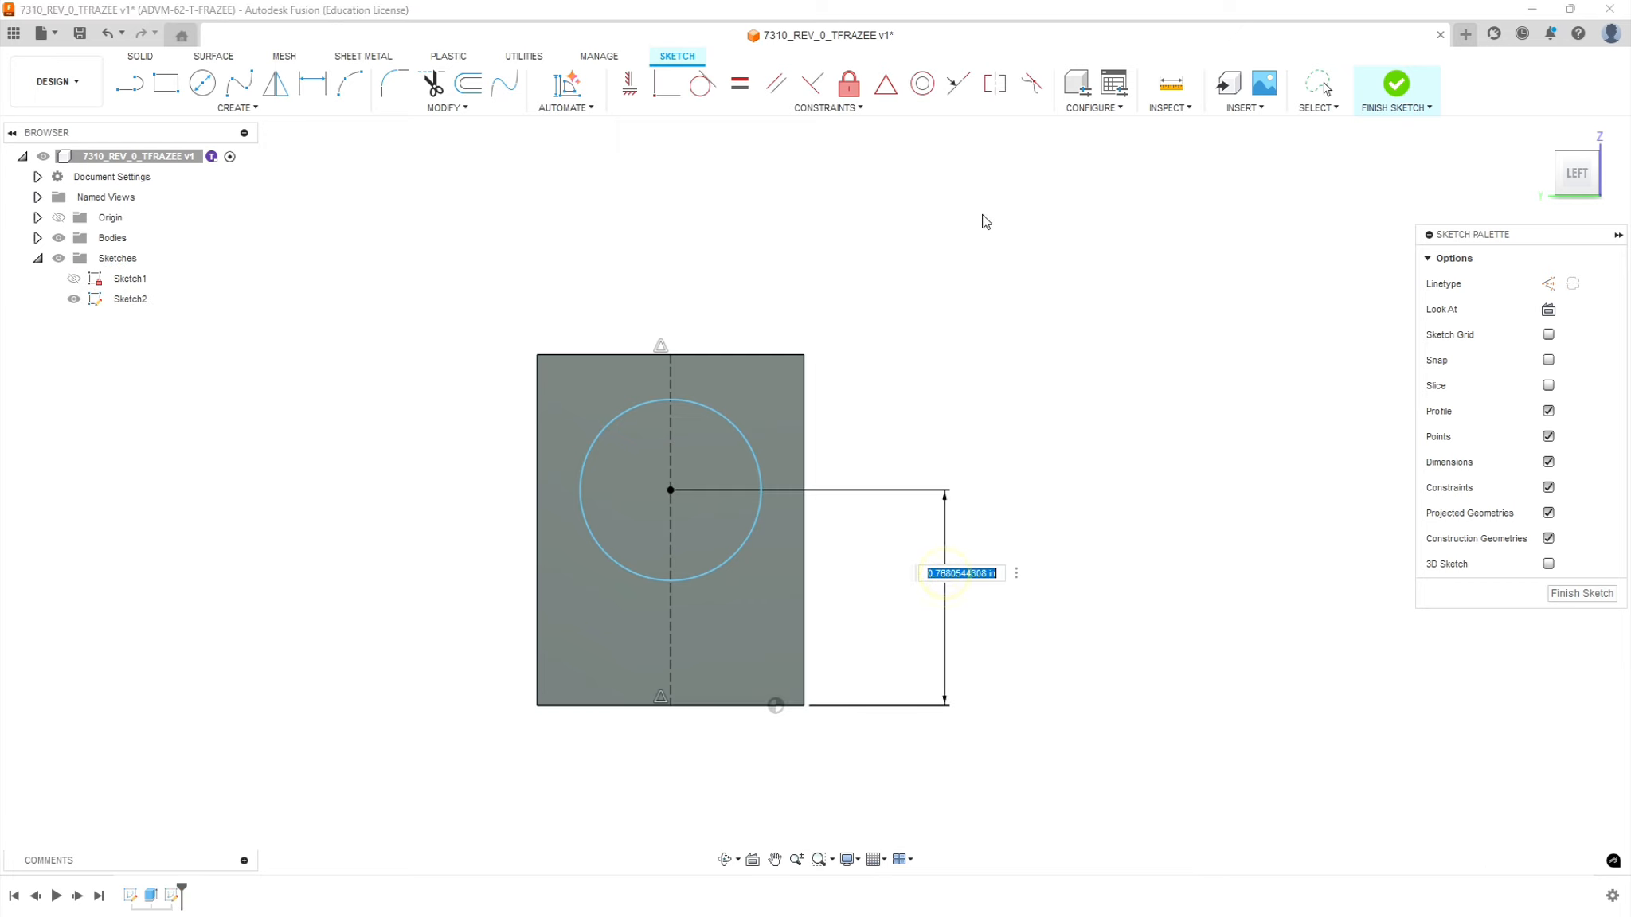
type(".625")
key("Return")
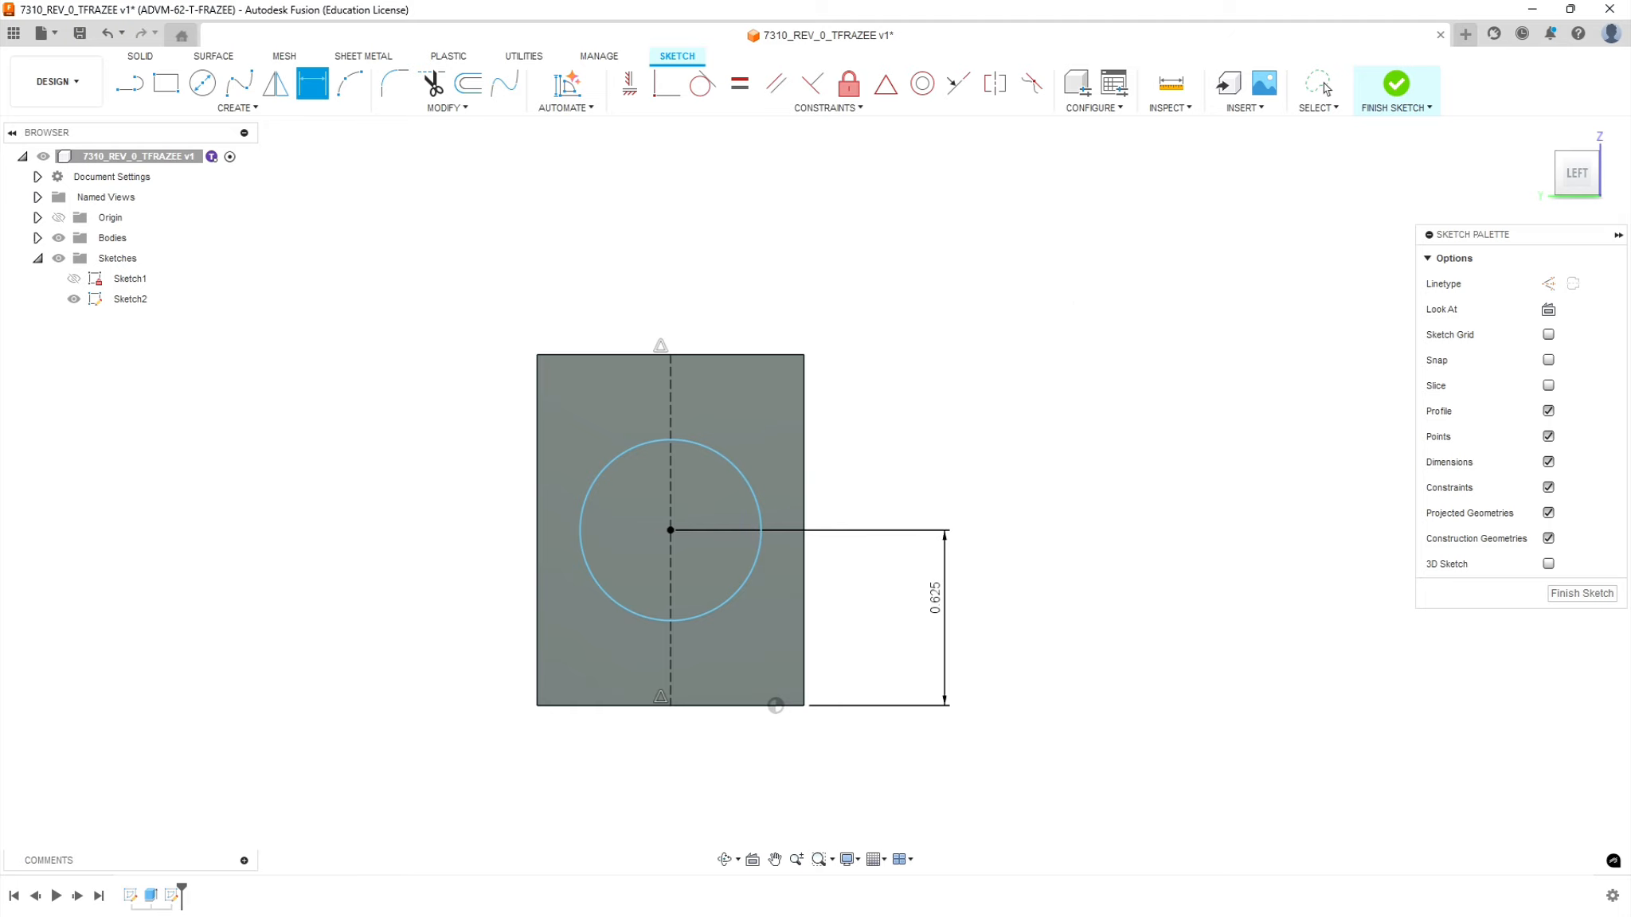
- Check the R.60 callout in the PDF drawing and dimension the circle's diameter as 1.2 in in the Fusion sketch
key("alt+Tab")
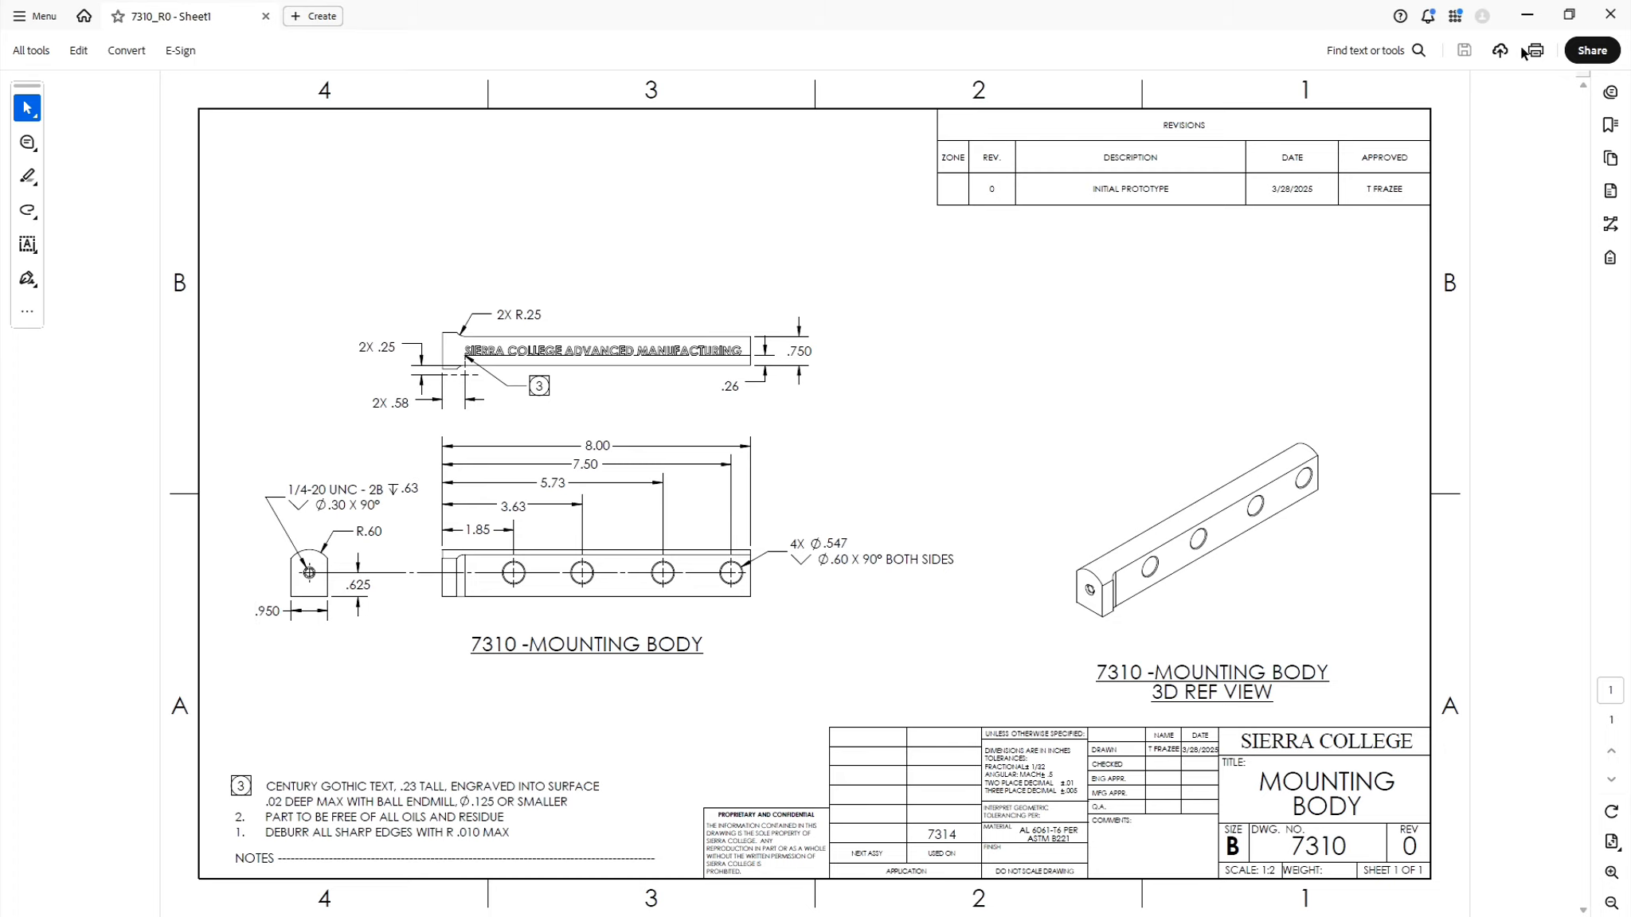
key("alt+Tab")
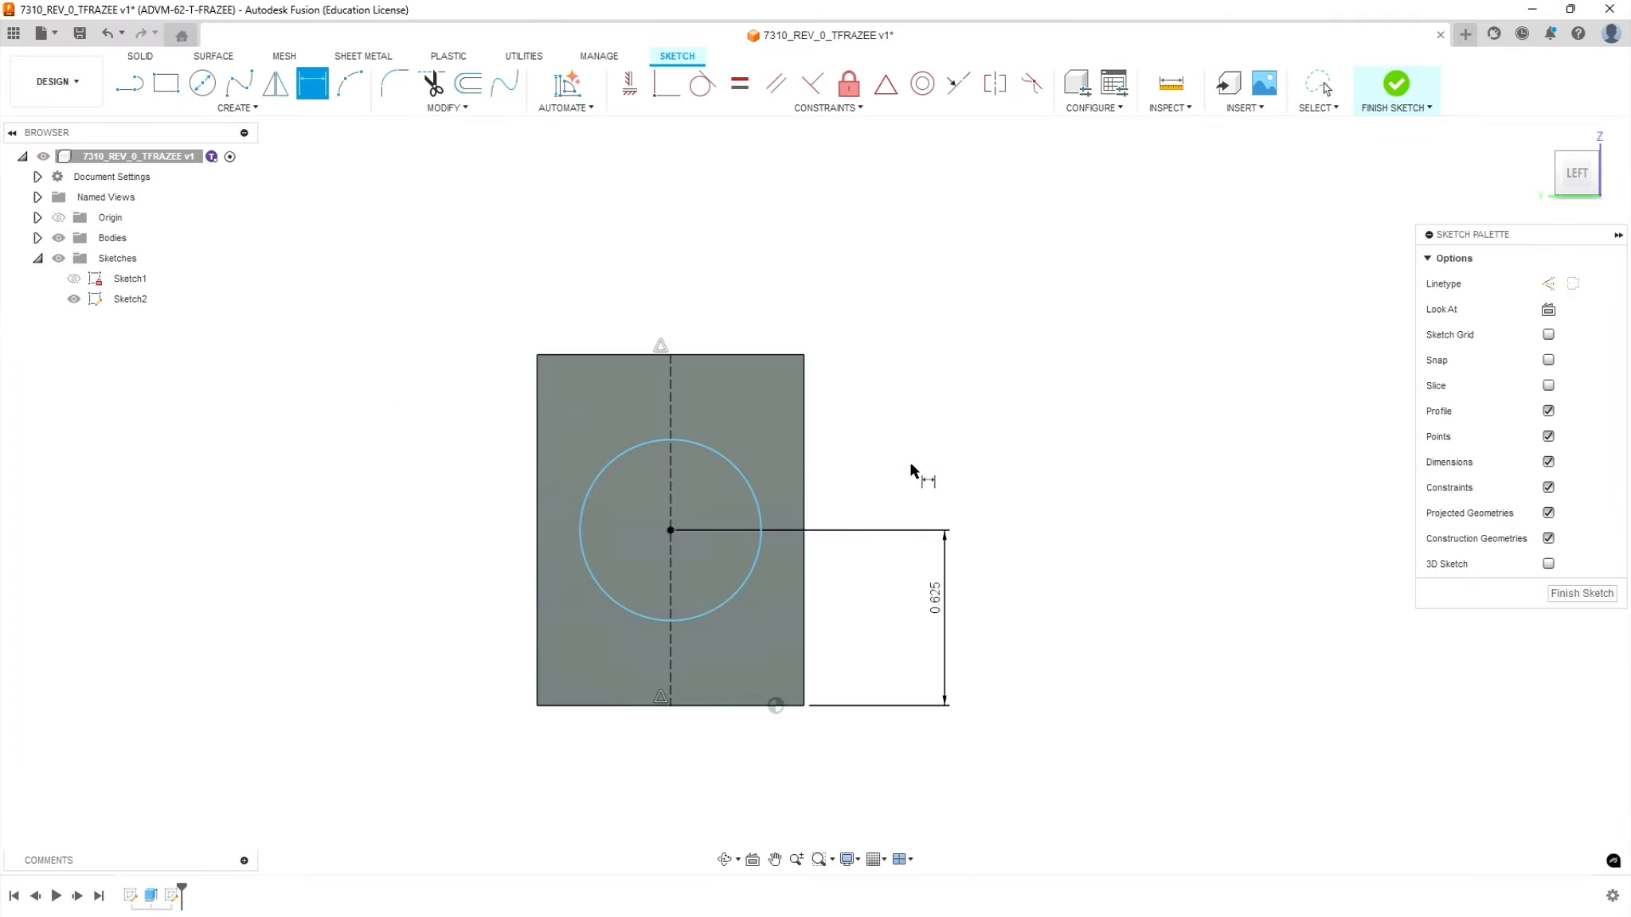
left_click(739, 475)
left_click(950, 297)
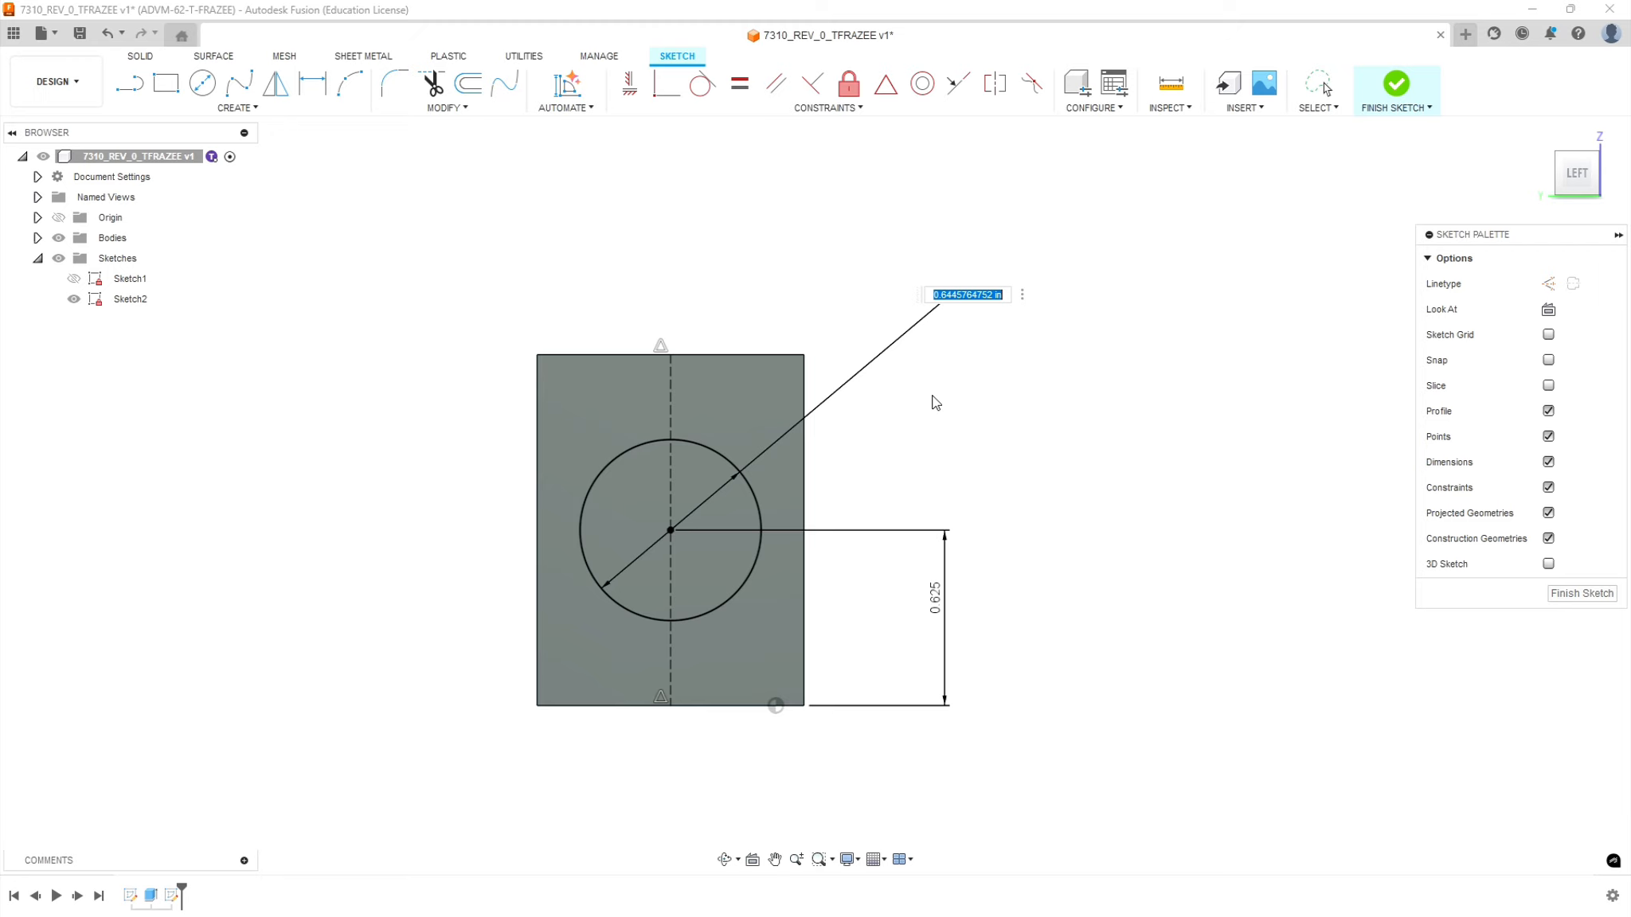
type("1")
key("Return")
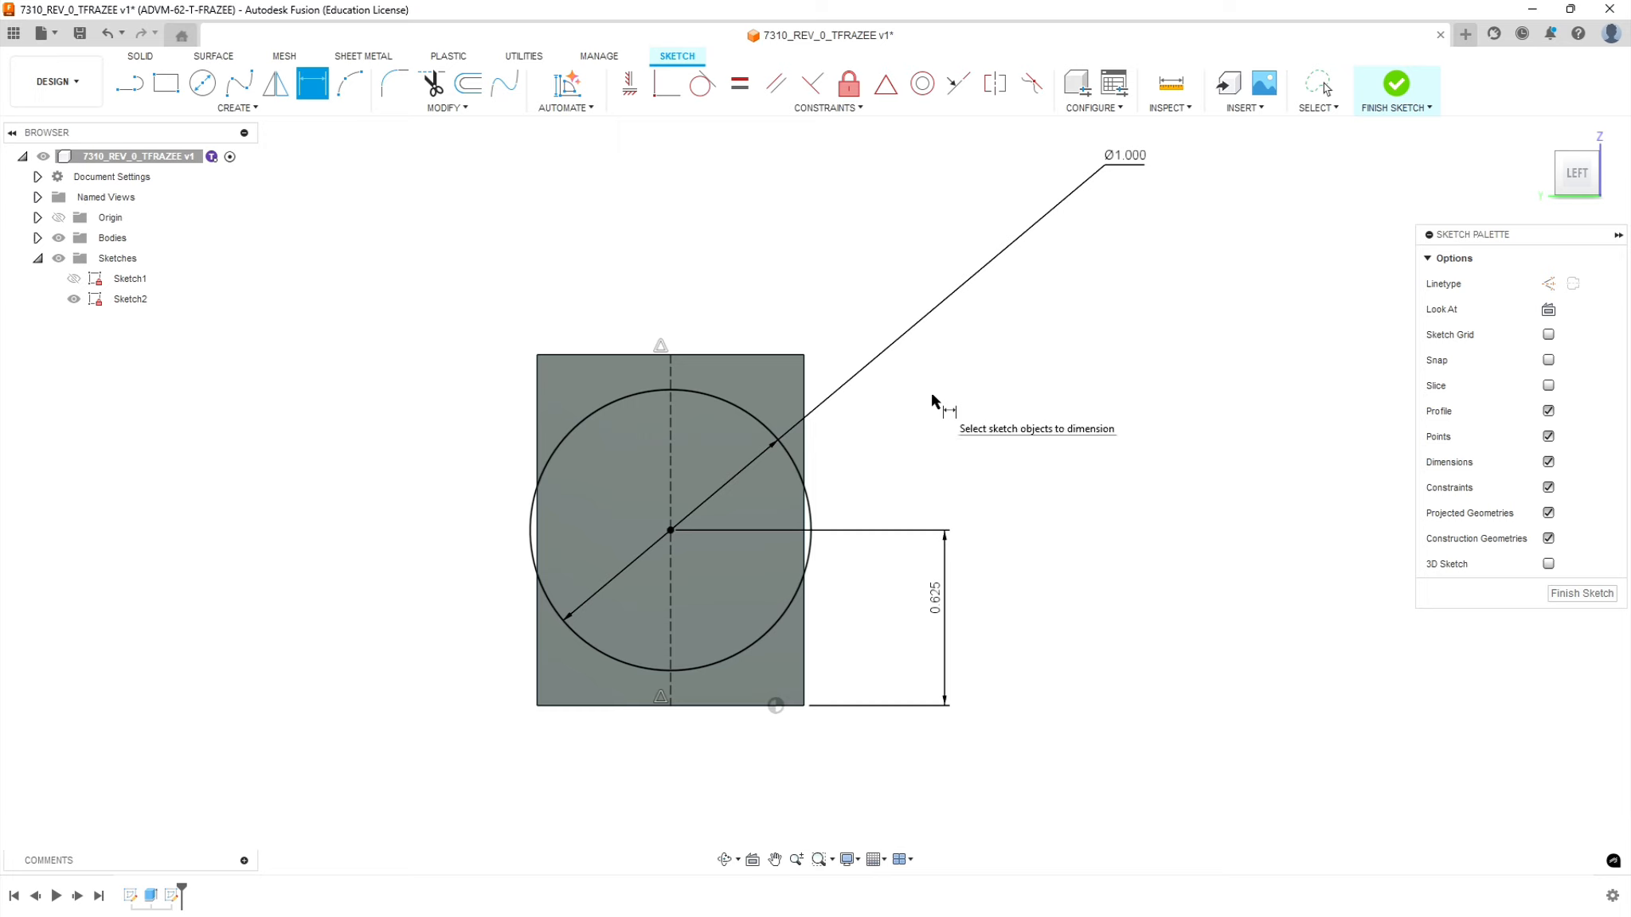
double_click(1121, 155)
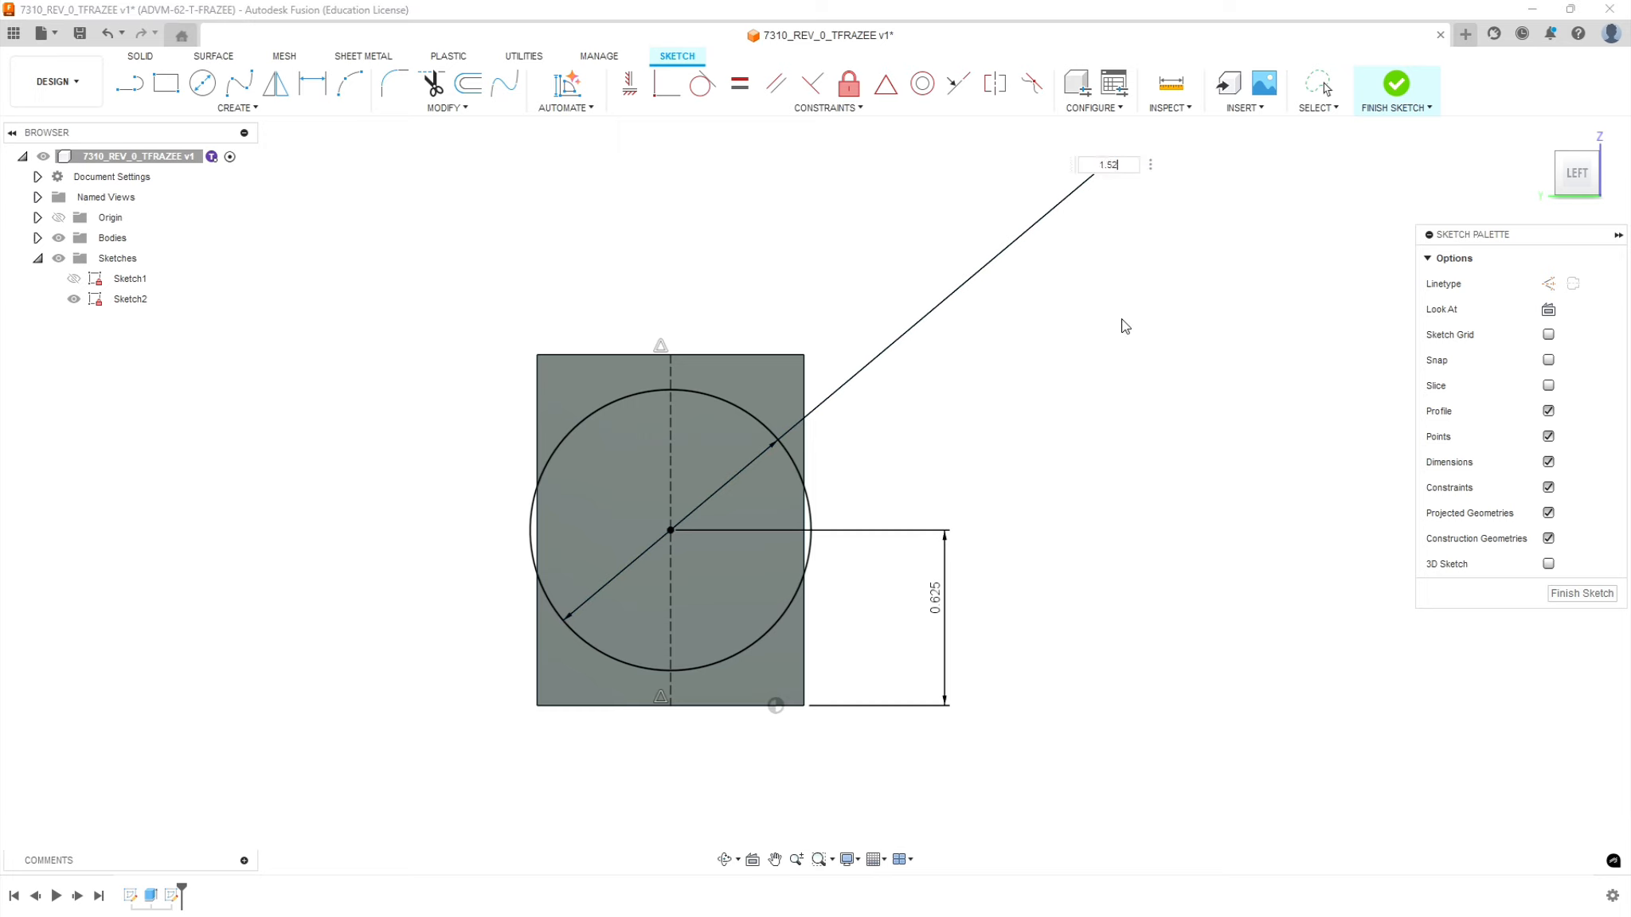
type("1.2")
key("Return")
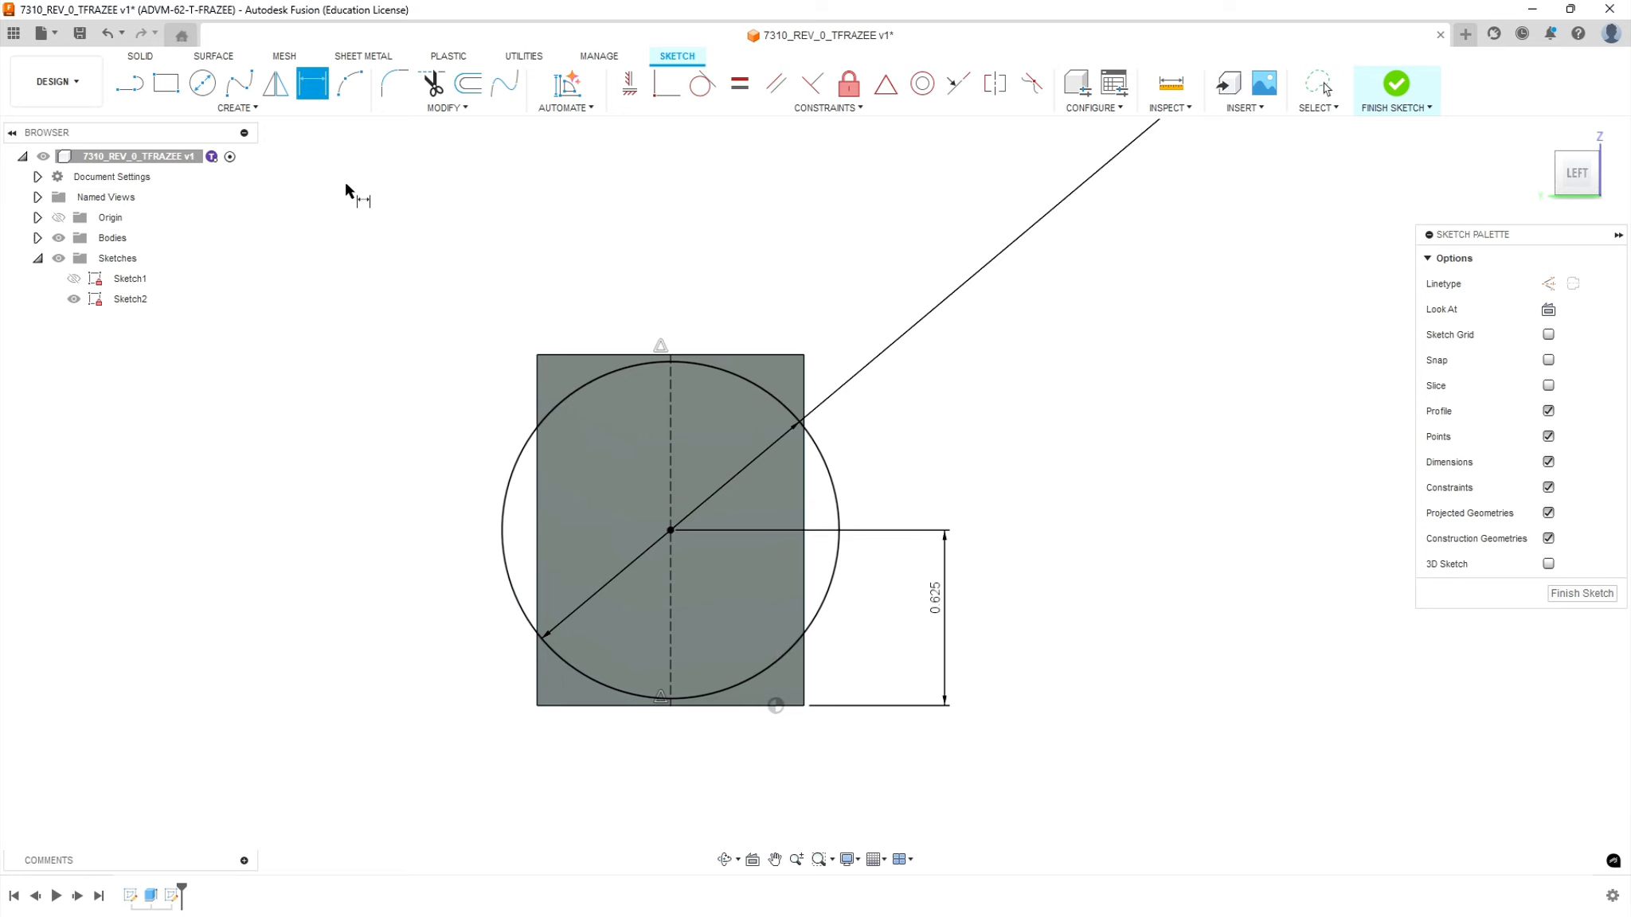
- Draw lines along the face's upper edge and down both sides from its corners to the circle's upper intersections
left_click(146, 86)
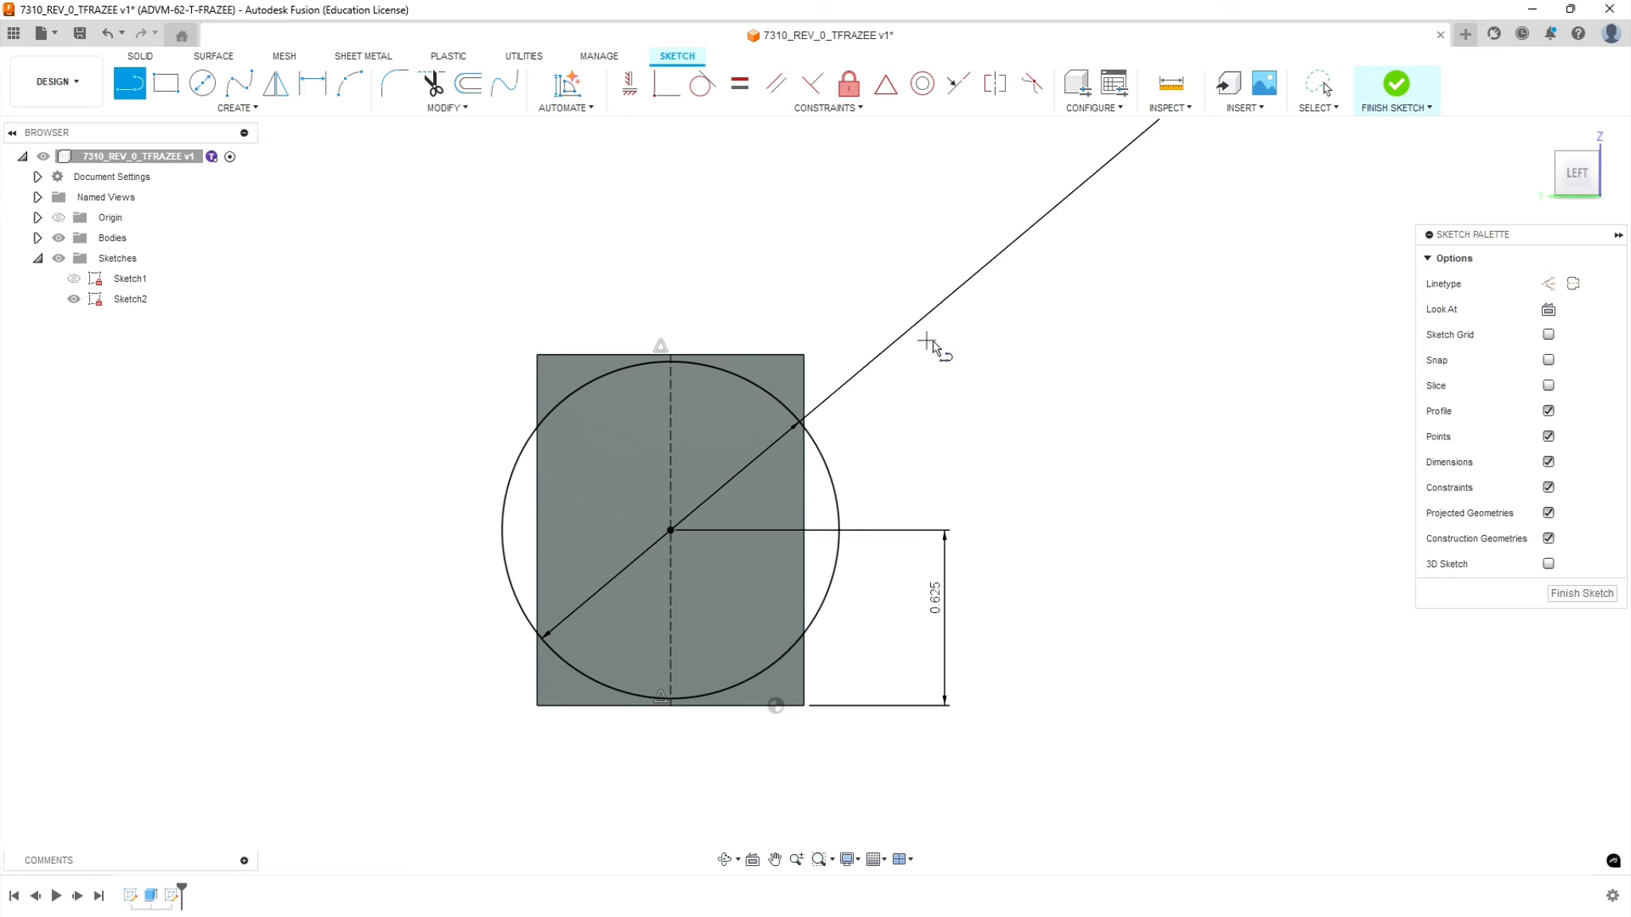
left_click(537, 429)
left_click(537, 355)
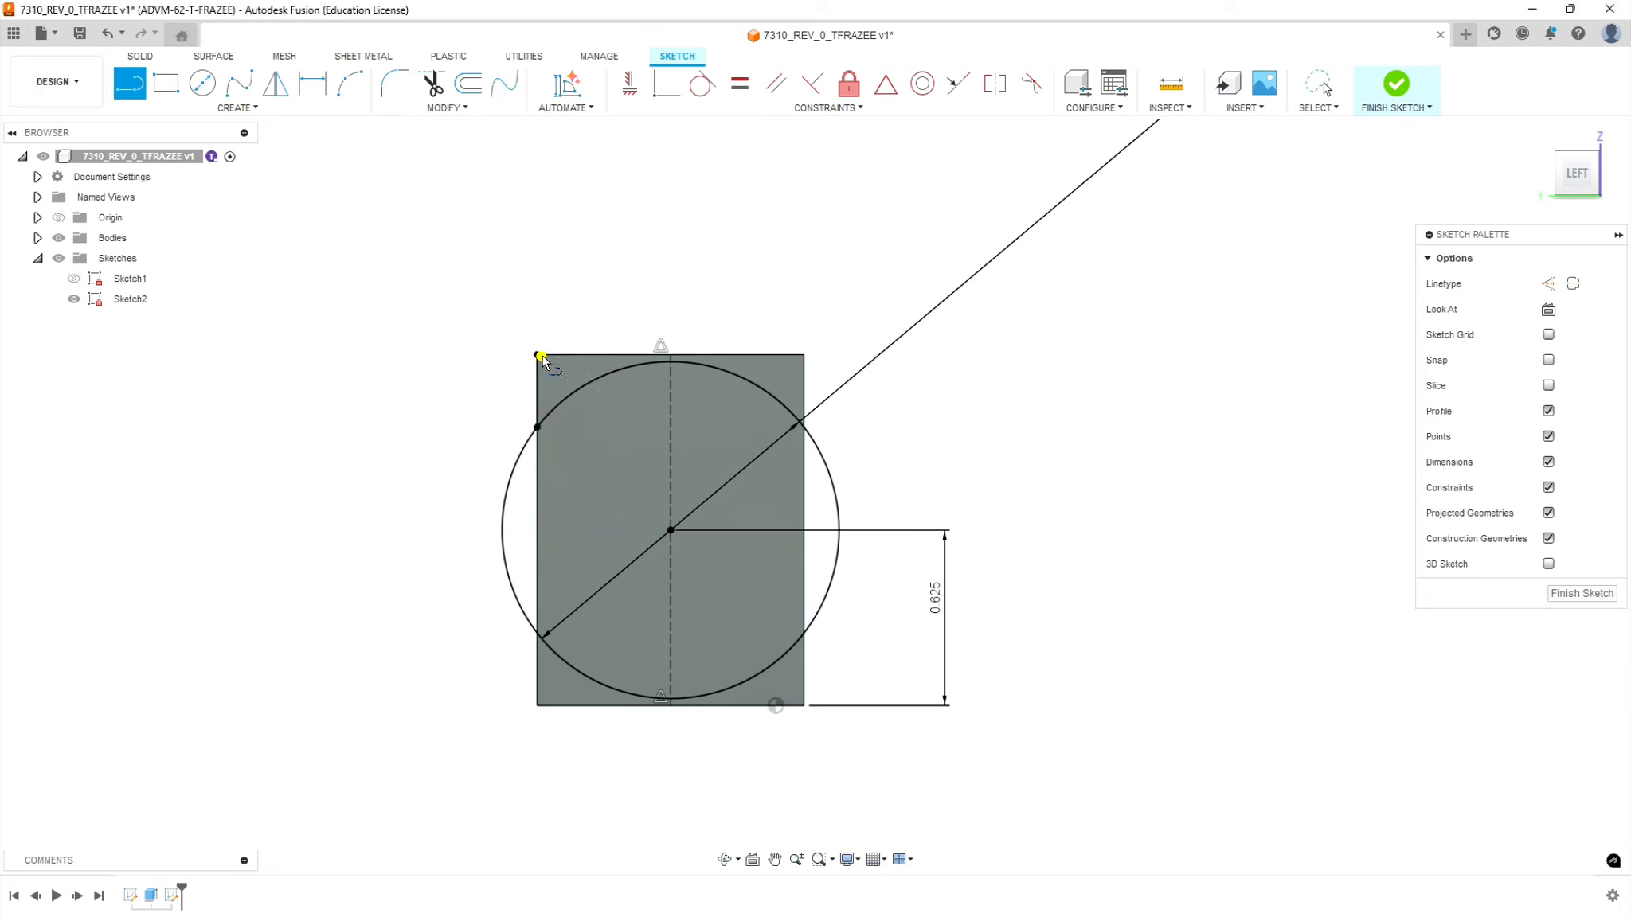
left_click(802, 356)
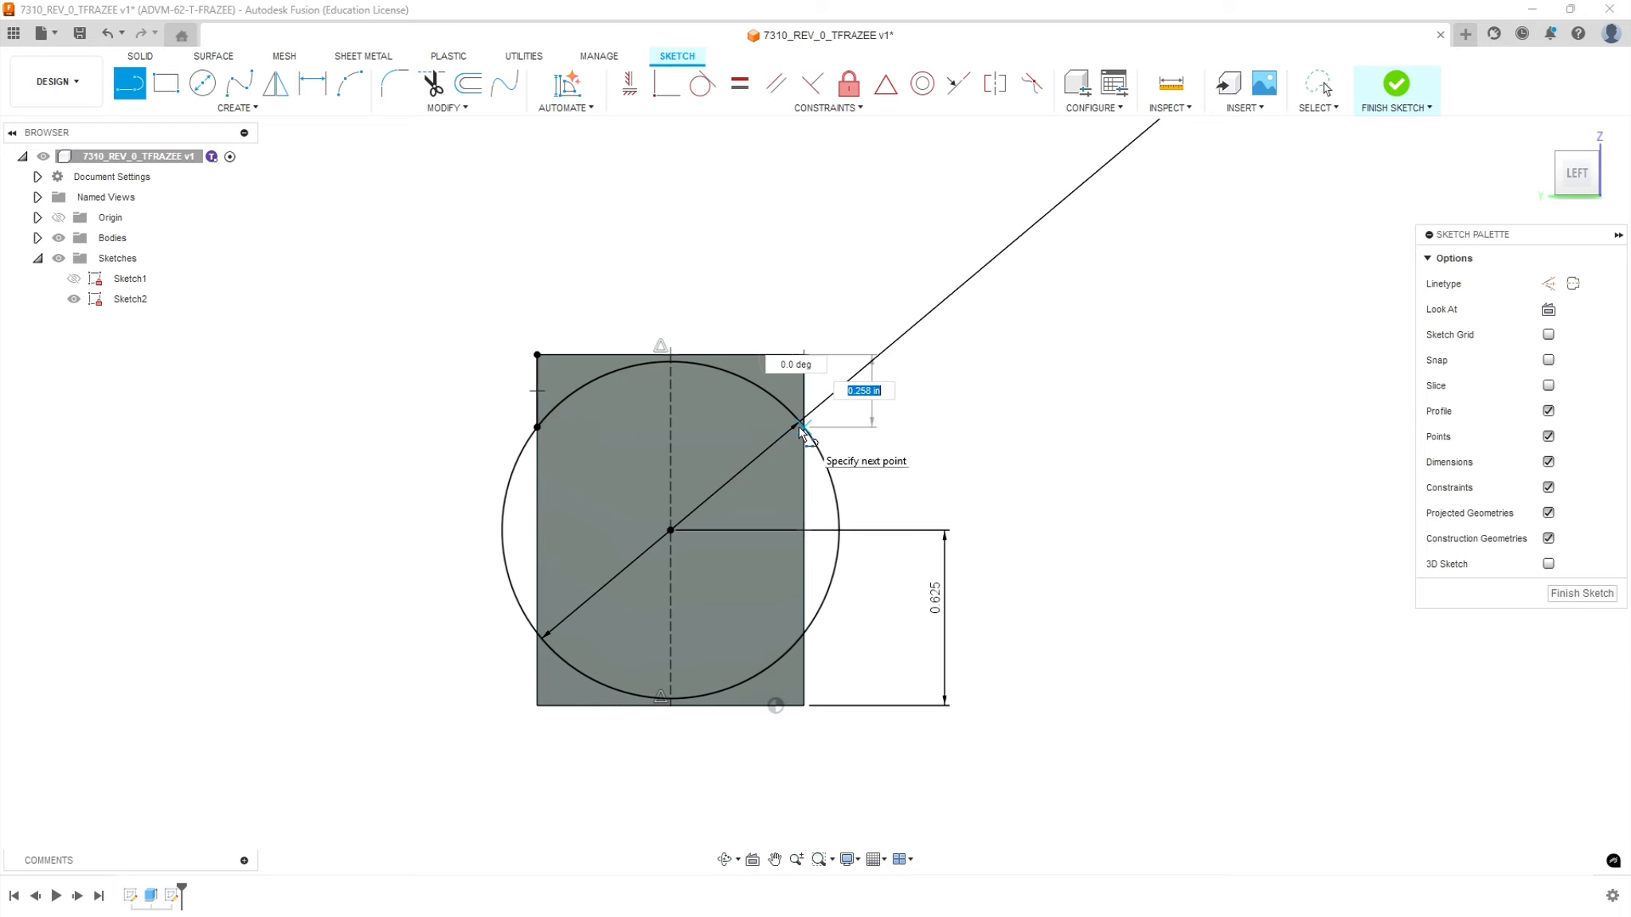
double_click(802, 428)
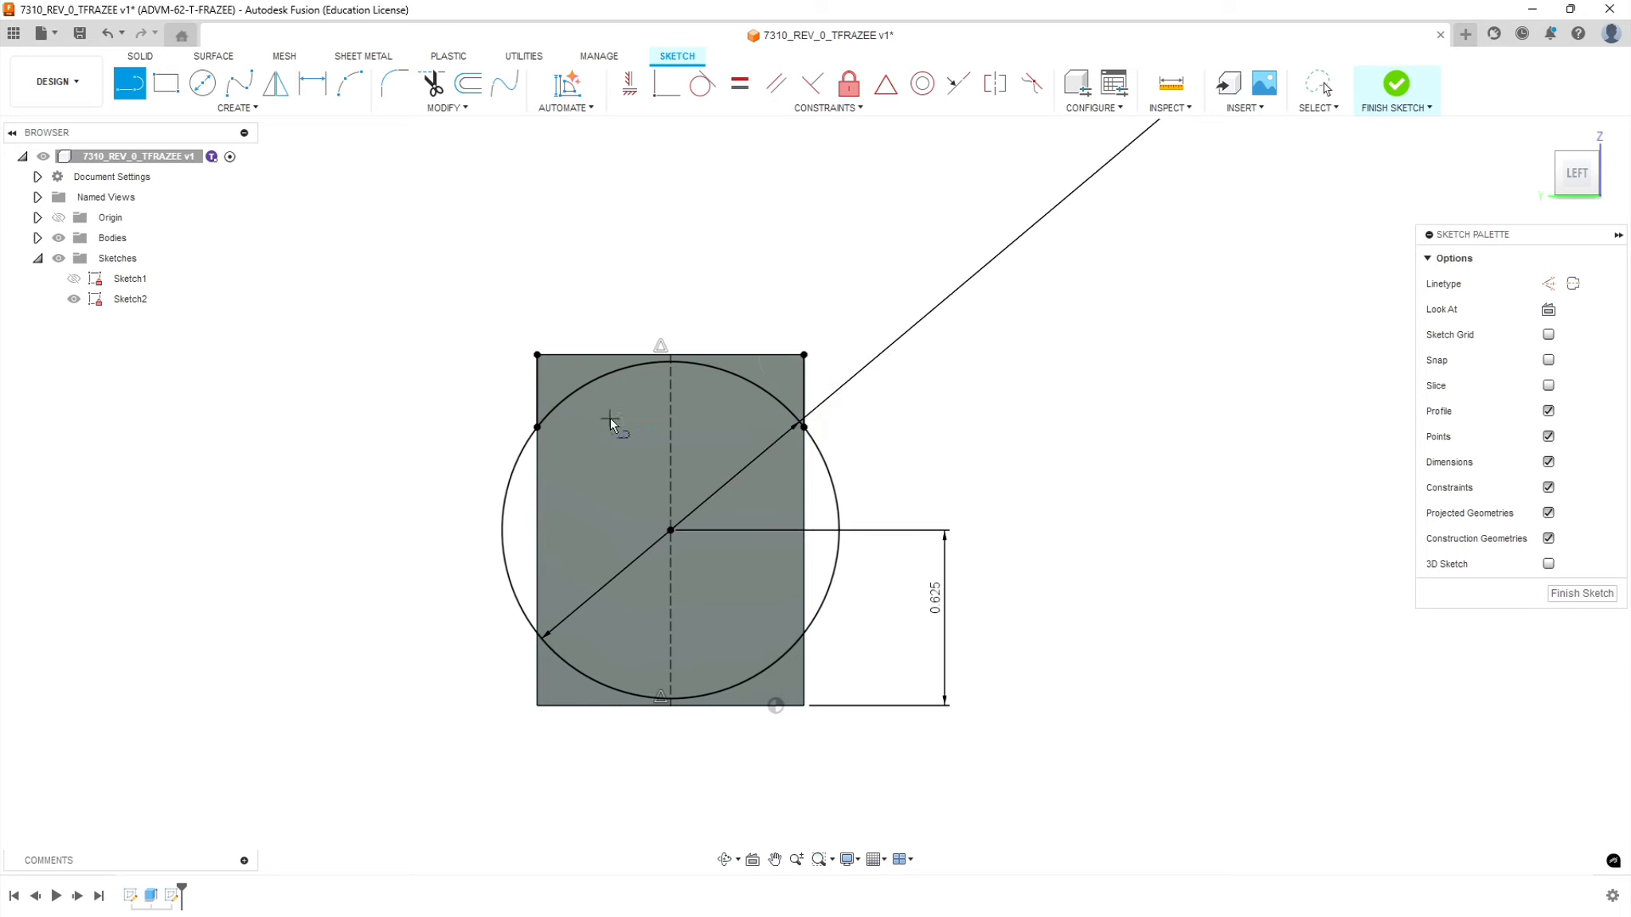
left_click(538, 356)
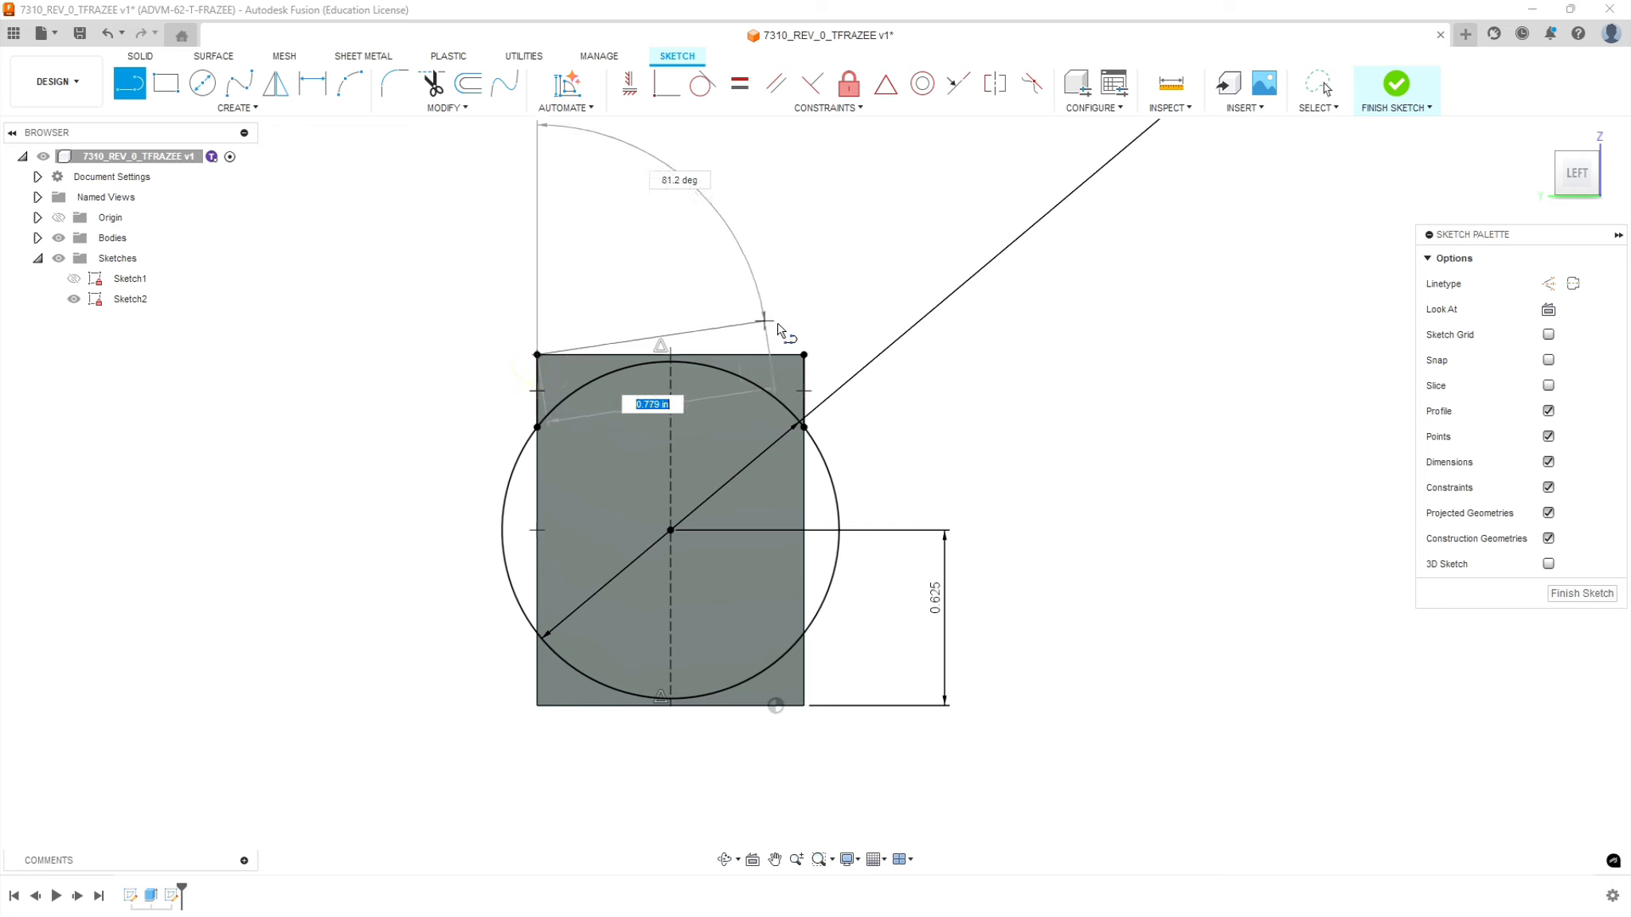
double_click(803, 355)
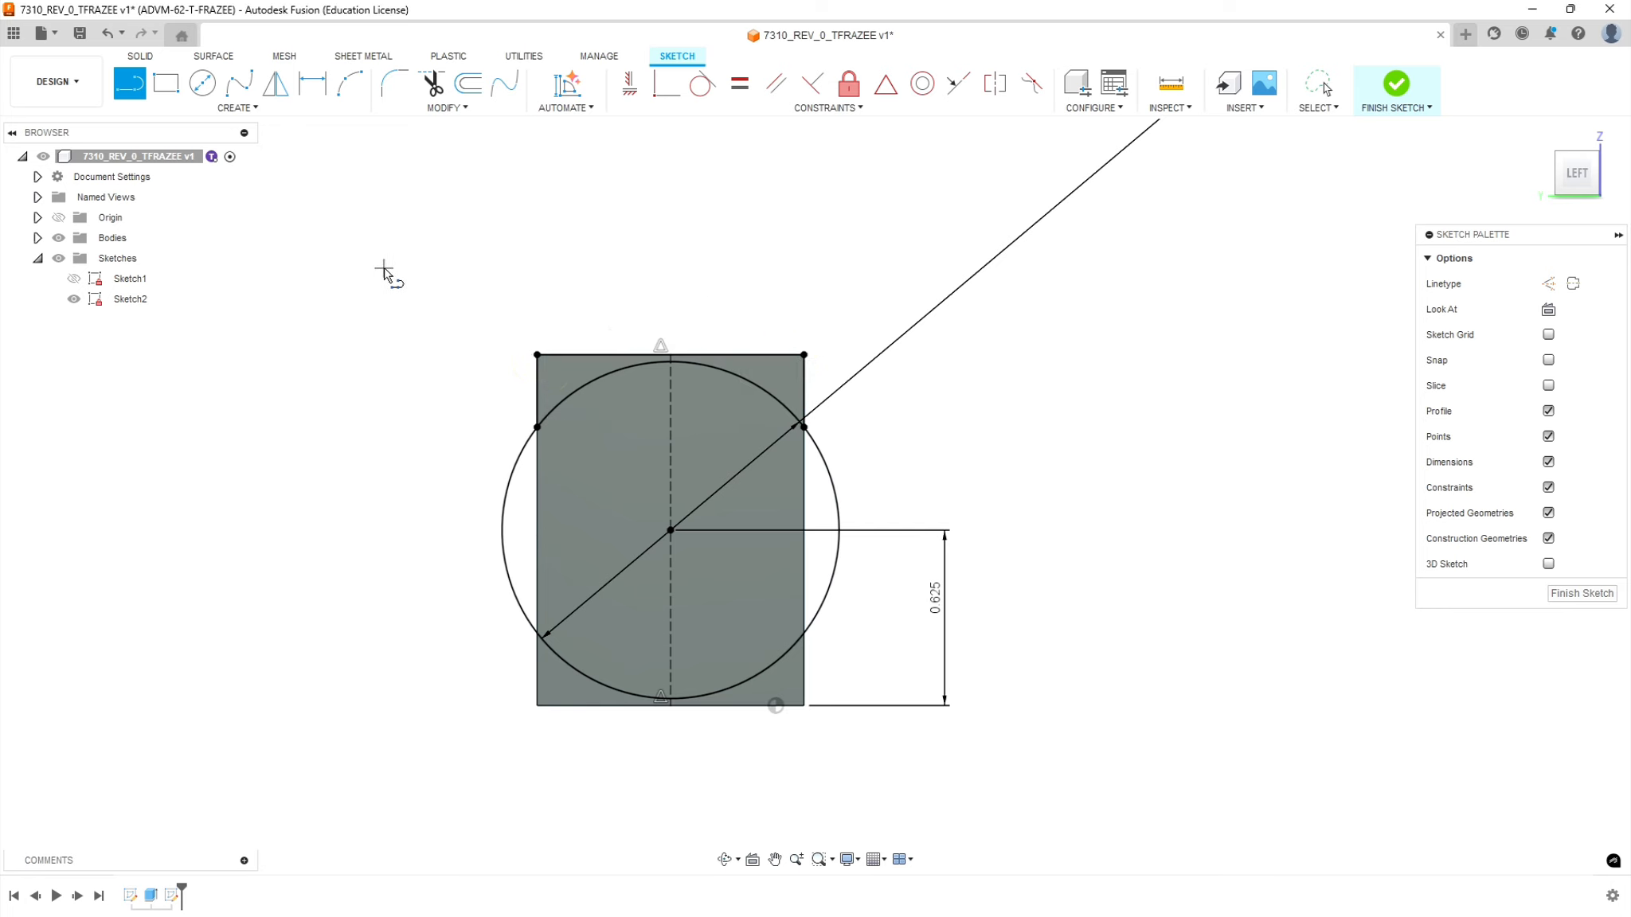
key("Escape")
- Trim the circle's sides and lower part, keeping only the upper arc between the two side edges
left_click(432, 86)
left_click(469, 461)
left_click(890, 449)
left_click_drag(547, 740, 597, 669)
left_click_drag(808, 761, 759, 679)
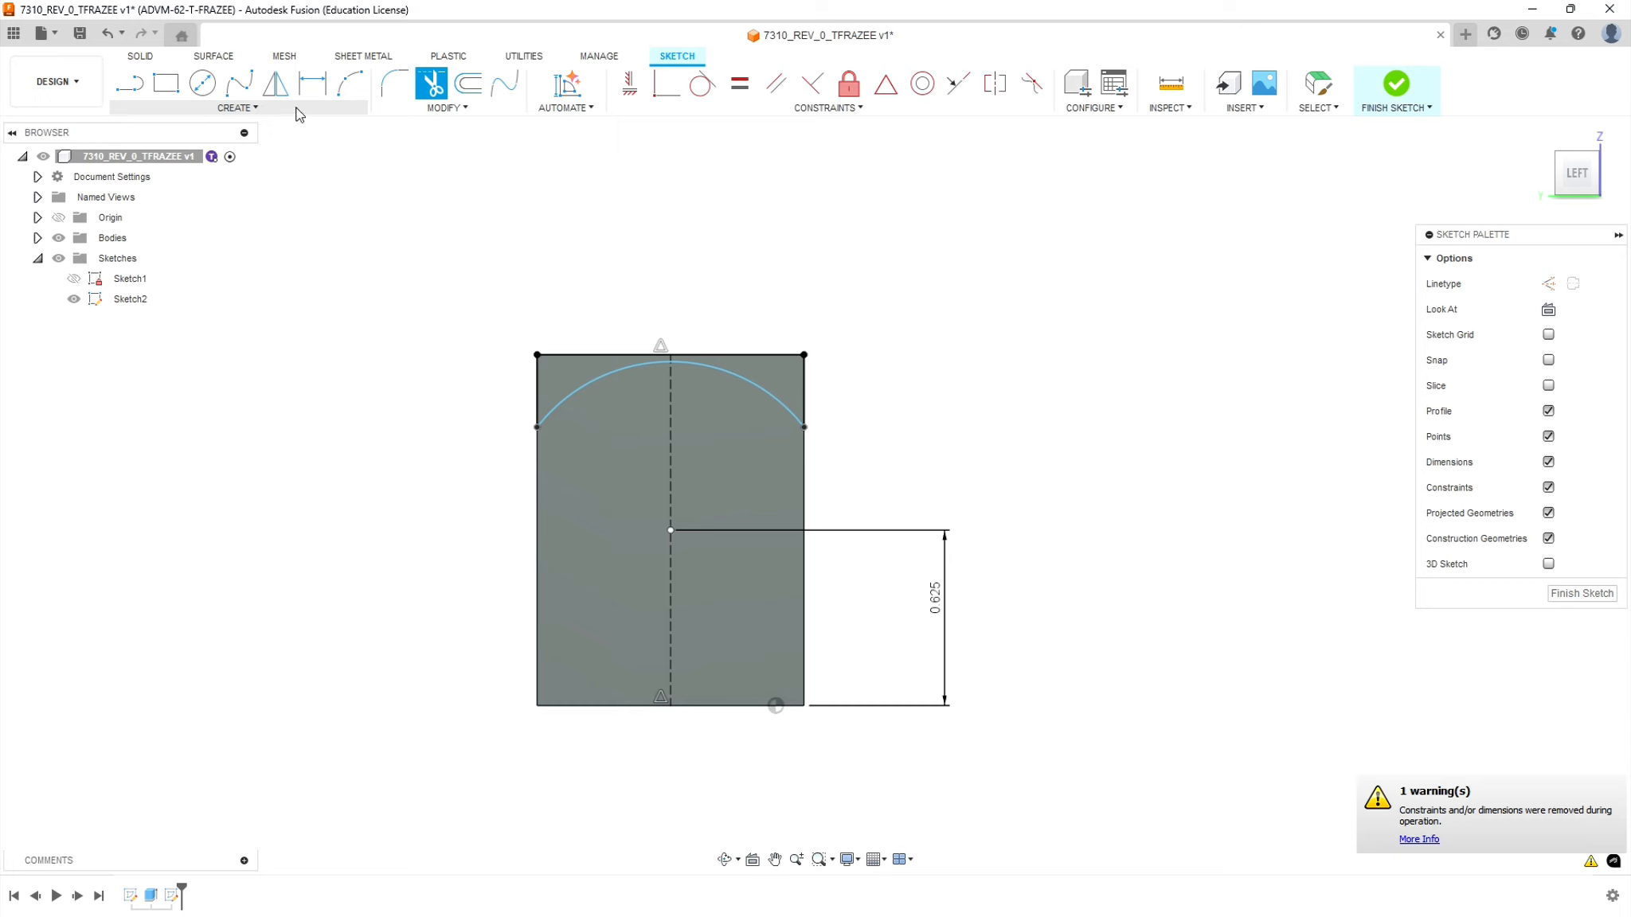
- Dimension the remaining upper arc with a radius of 0.6 in
left_click(312, 83)
left_click(763, 392)
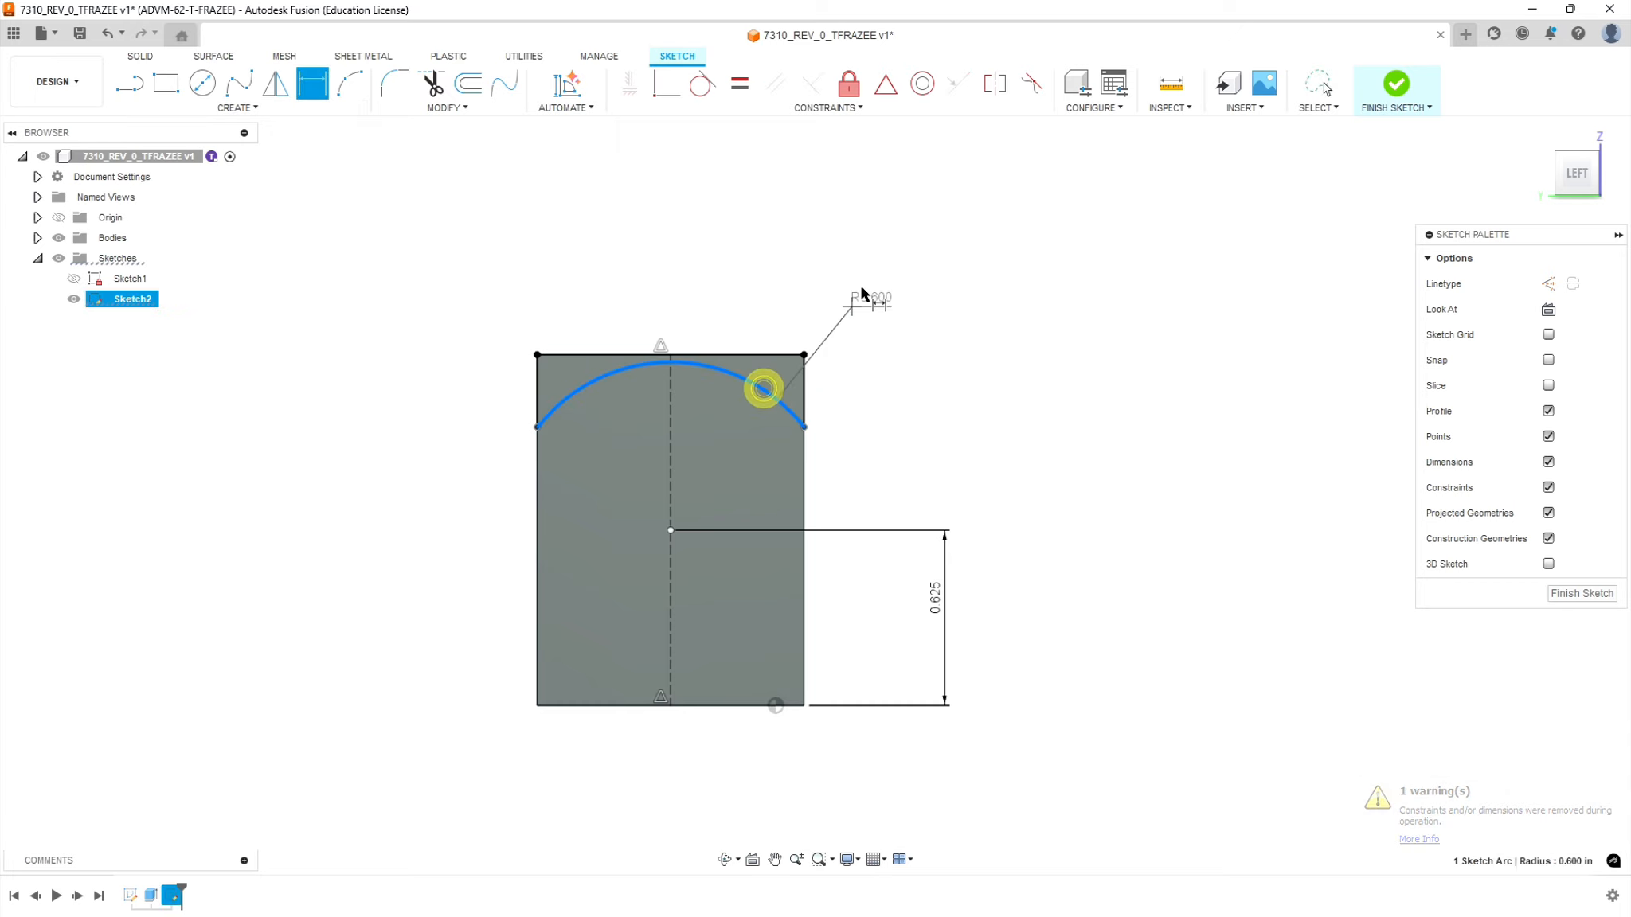
left_click(949, 242)
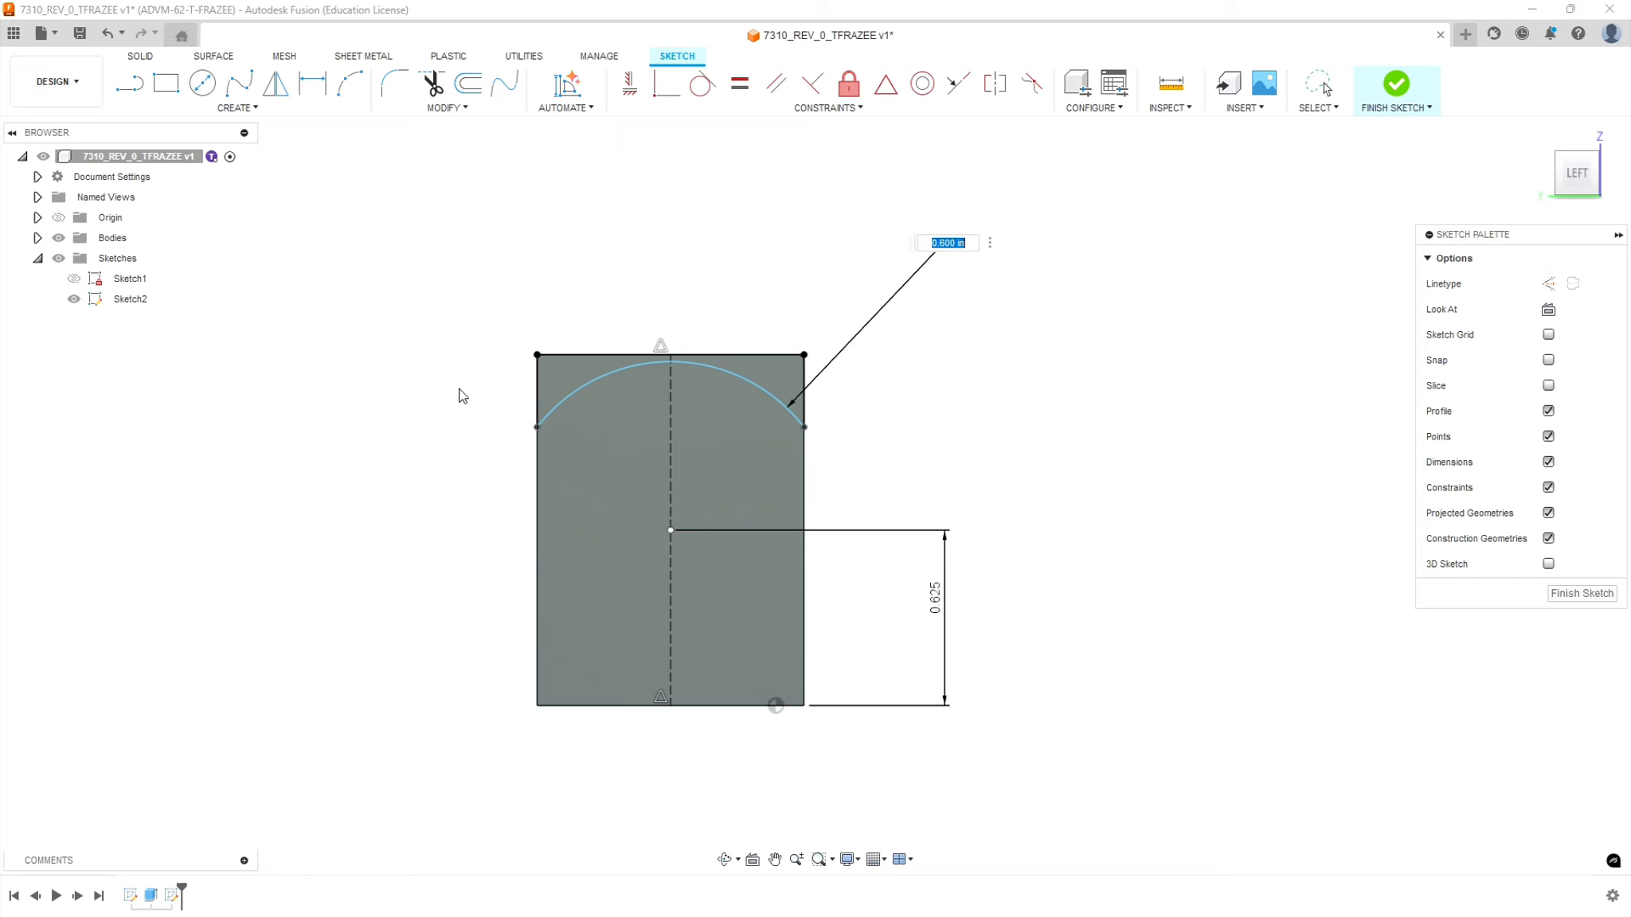
key("Return")
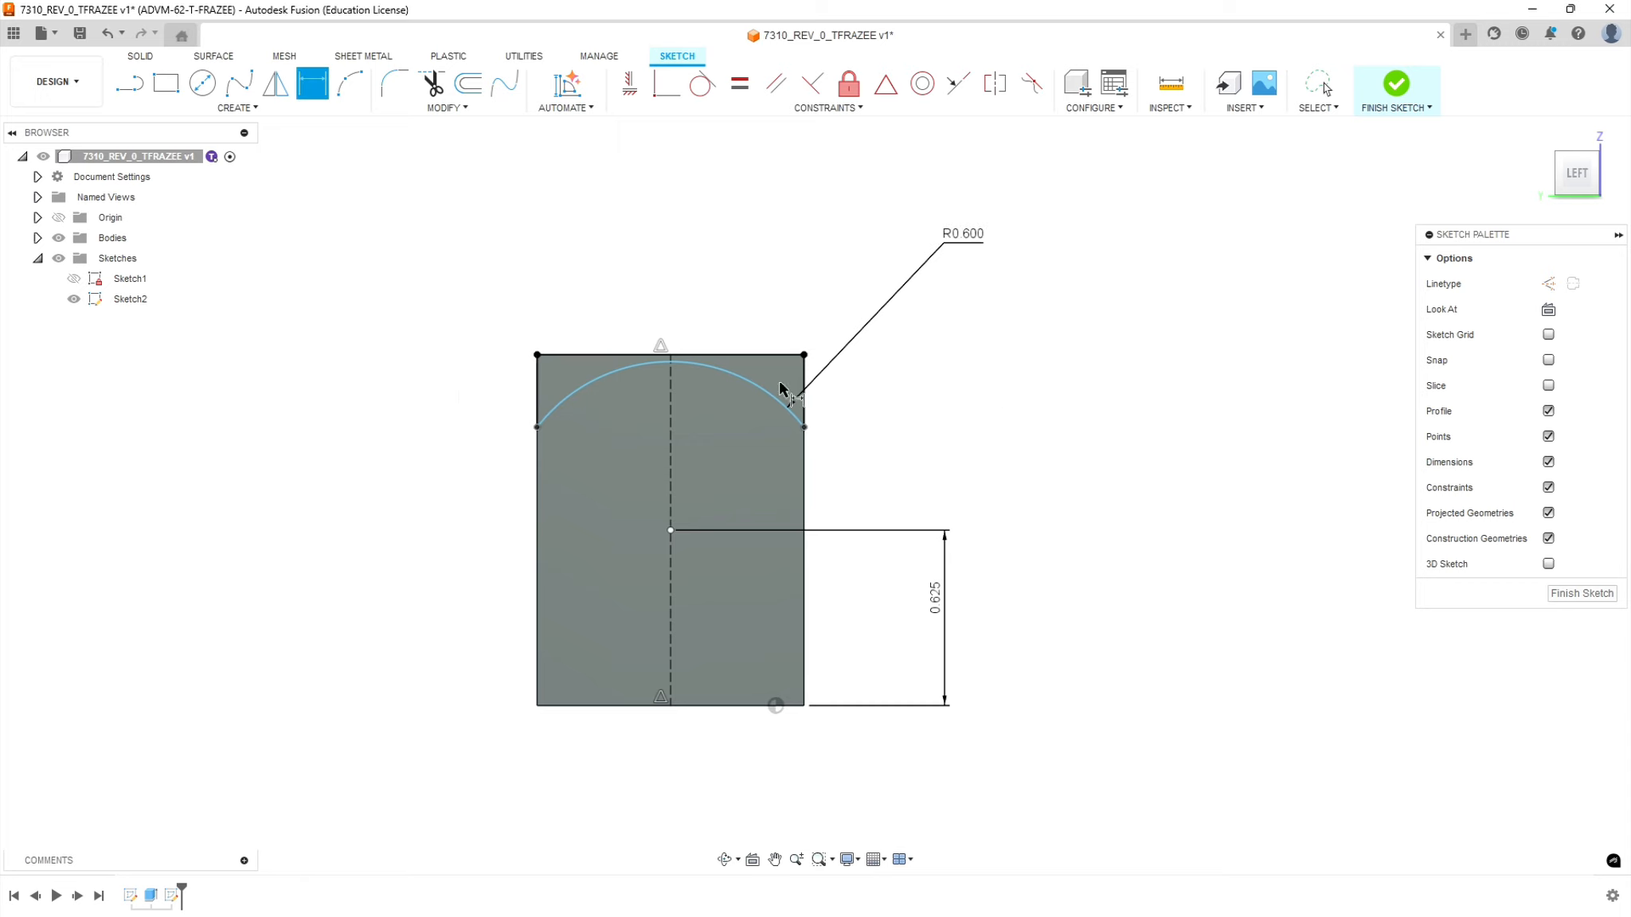
- Constrain the two short side lines above the arc's ends to equal length and finish the sketch
key("Escape")
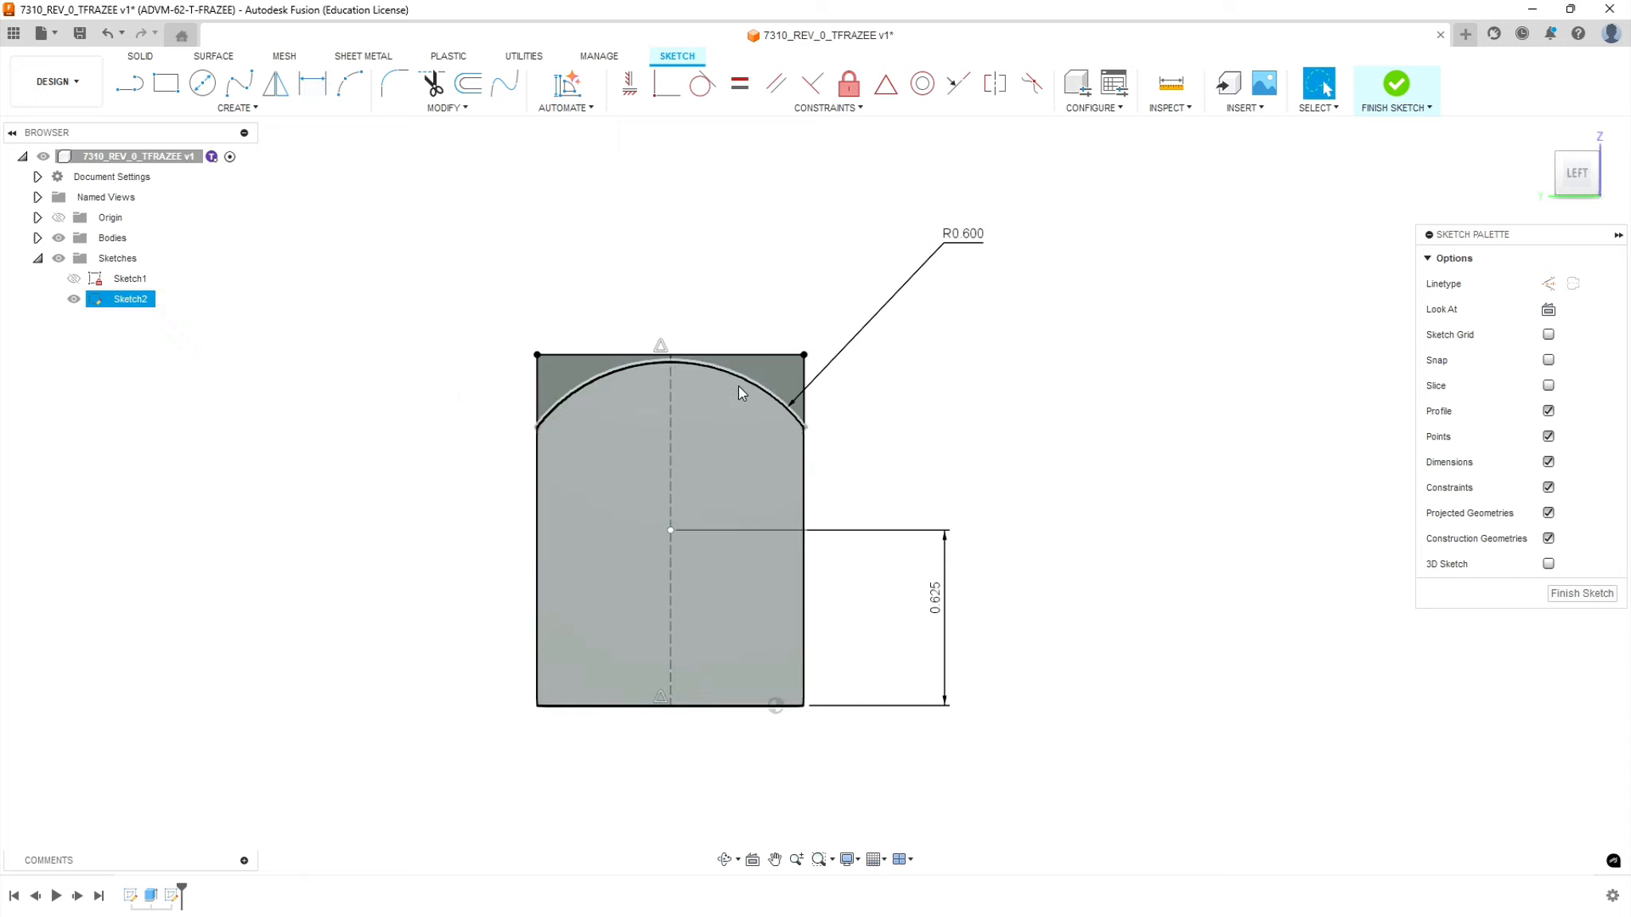
left_click_drag(726, 368, 734, 405)
left_click(890, 402)
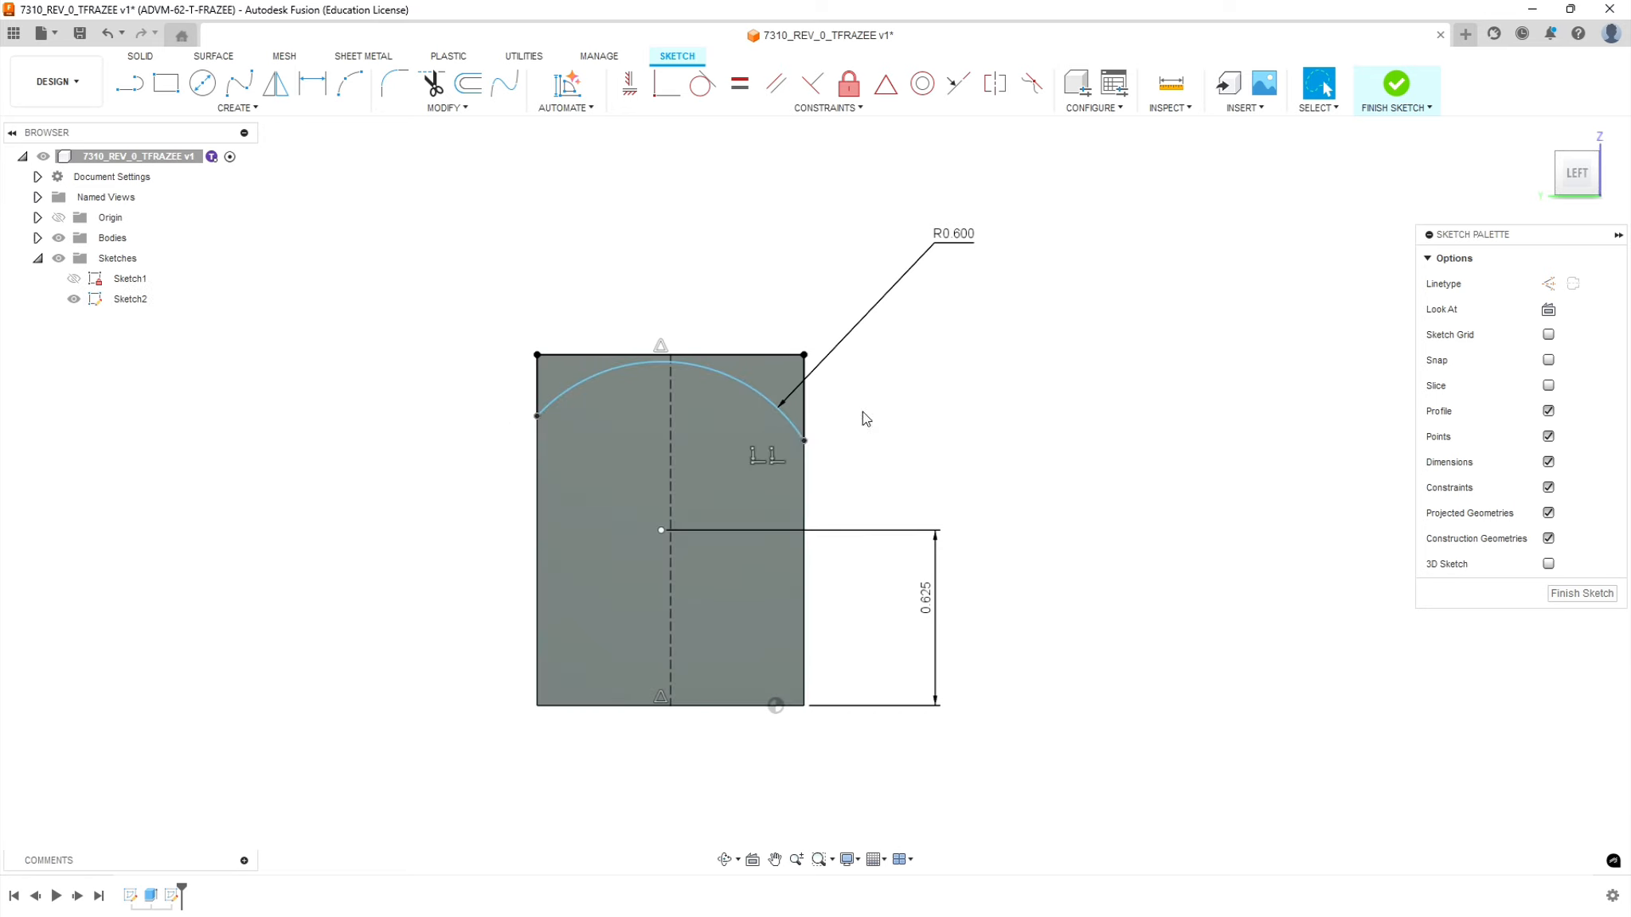
left_click(739, 83)
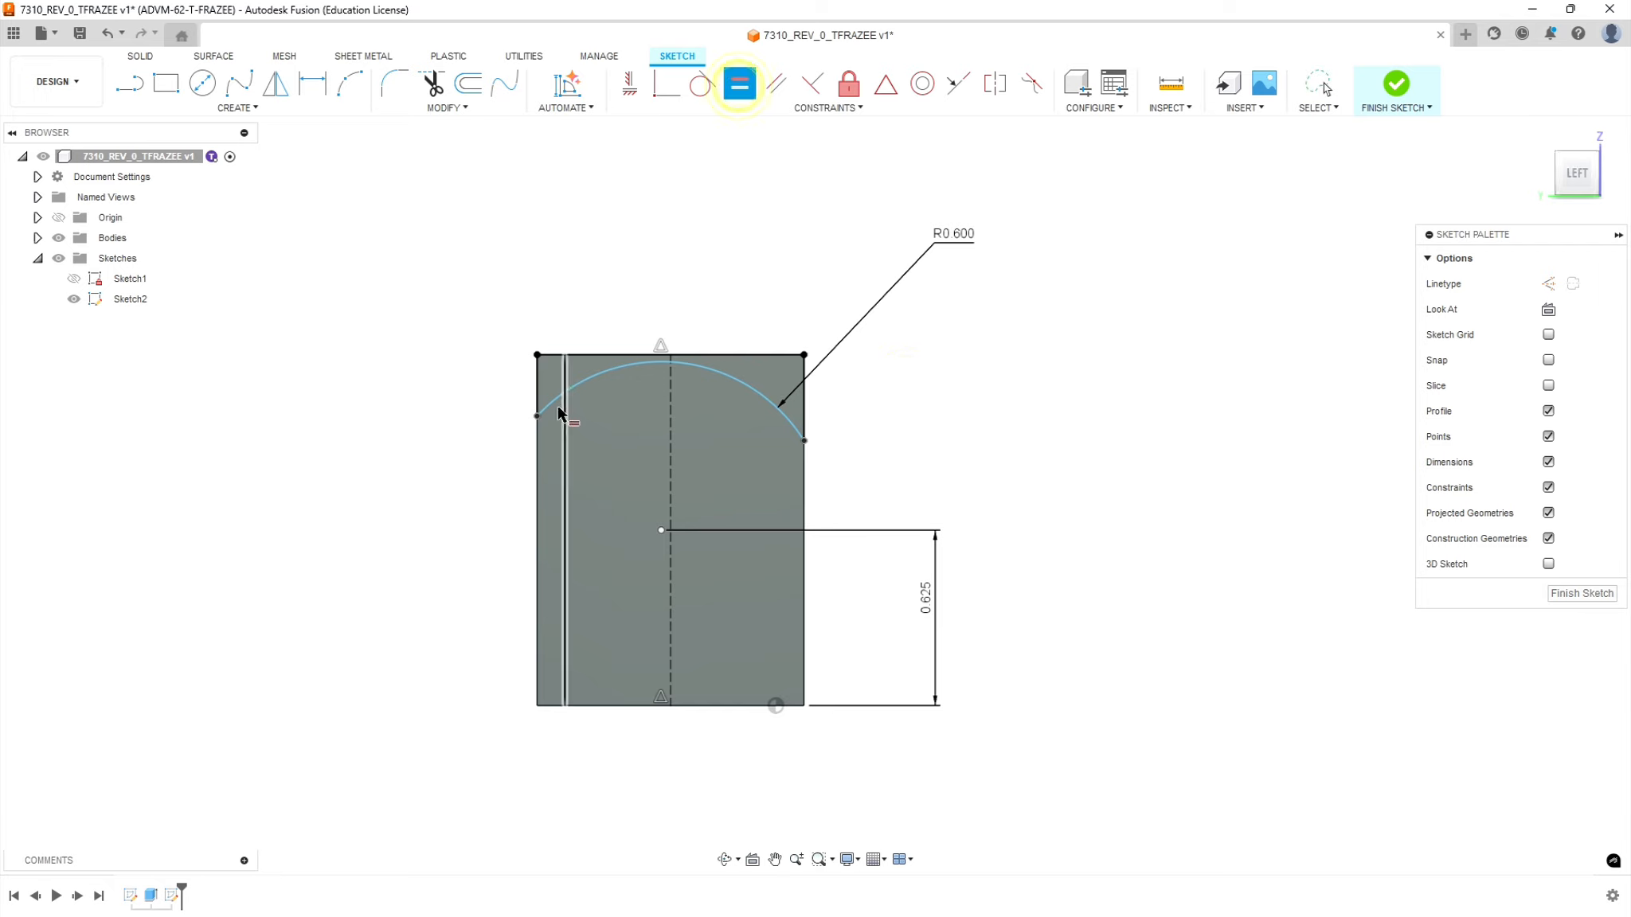
left_click(539, 389)
left_click(806, 395)
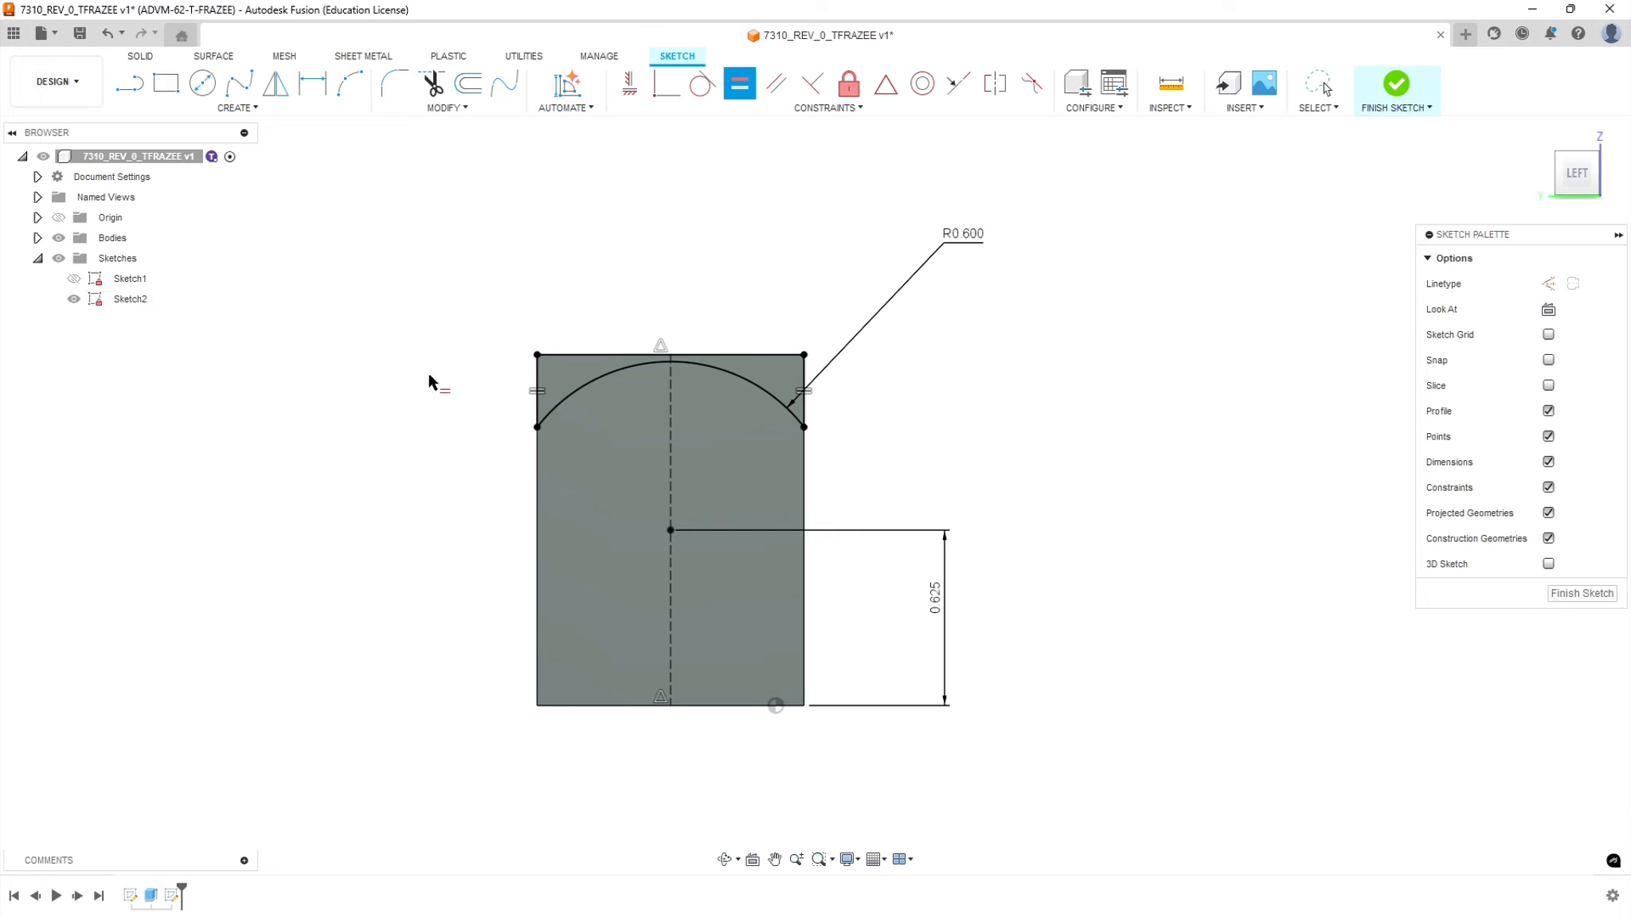
left_click(1397, 115)
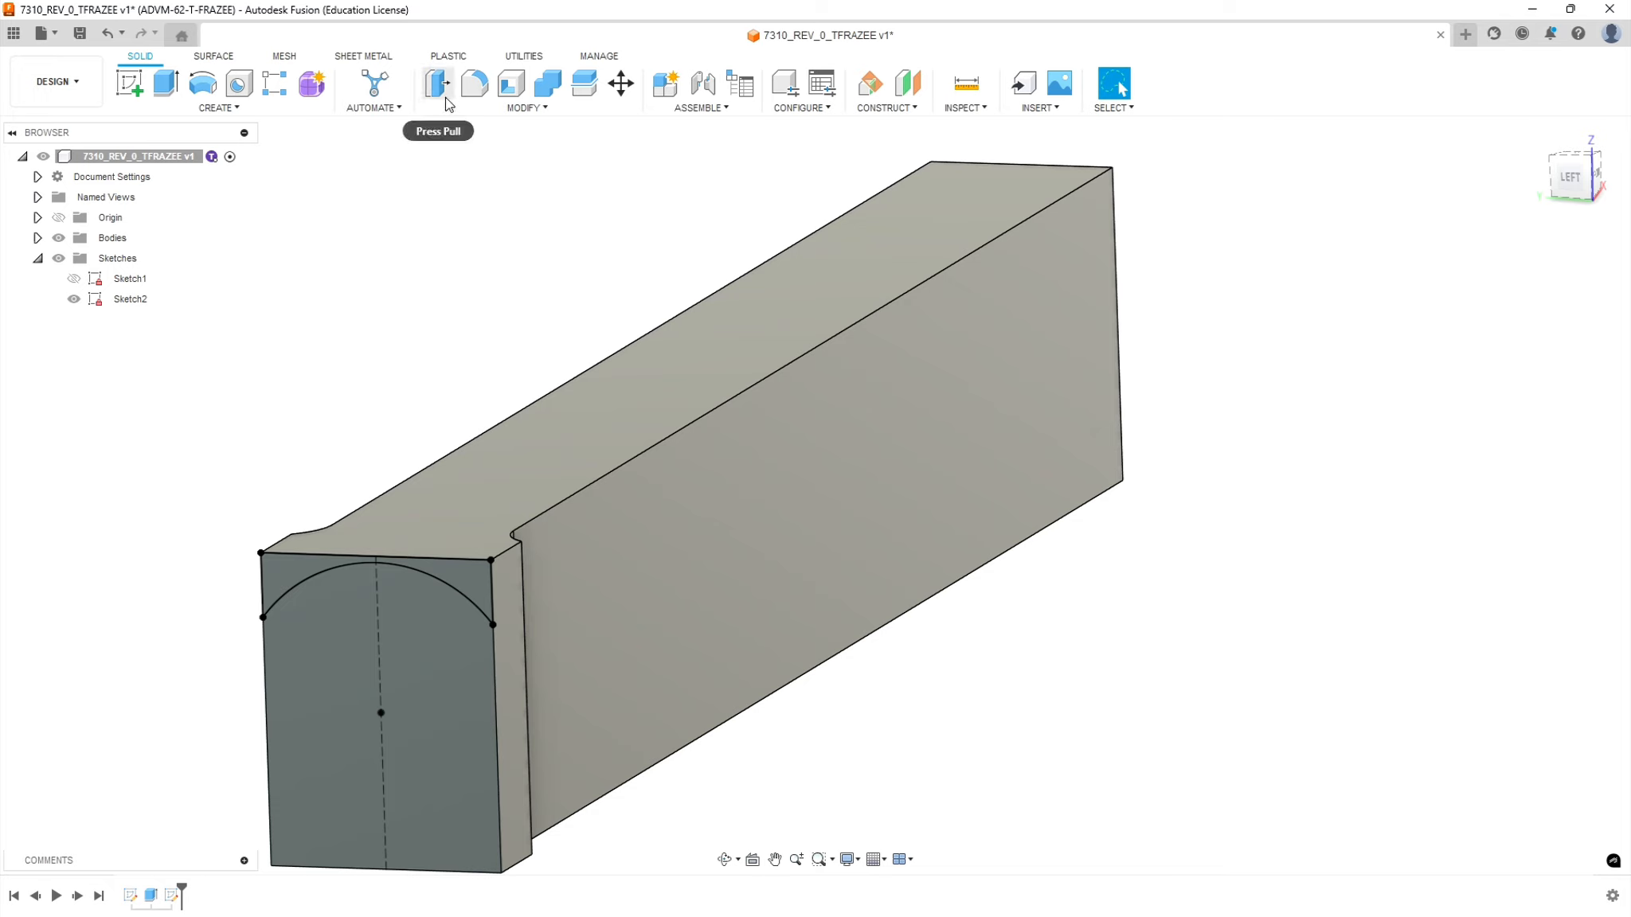
- Extrude-cut the profile above the arc through the whole body, with extent All and the direction flipped into the part
left_click(166, 94)
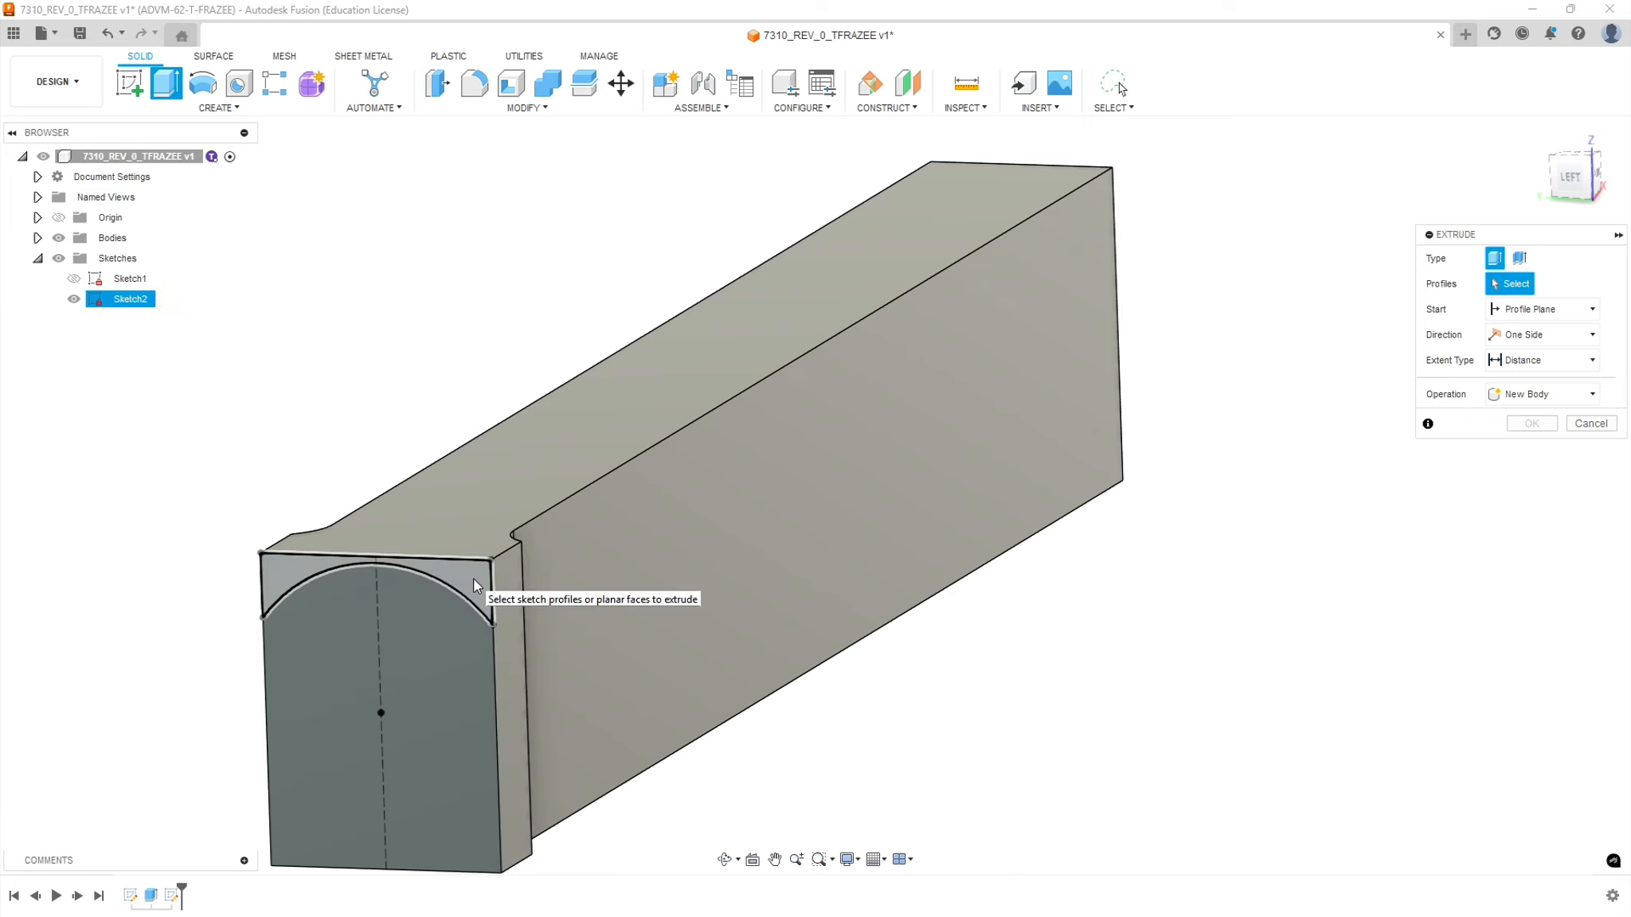
left_click(473, 578)
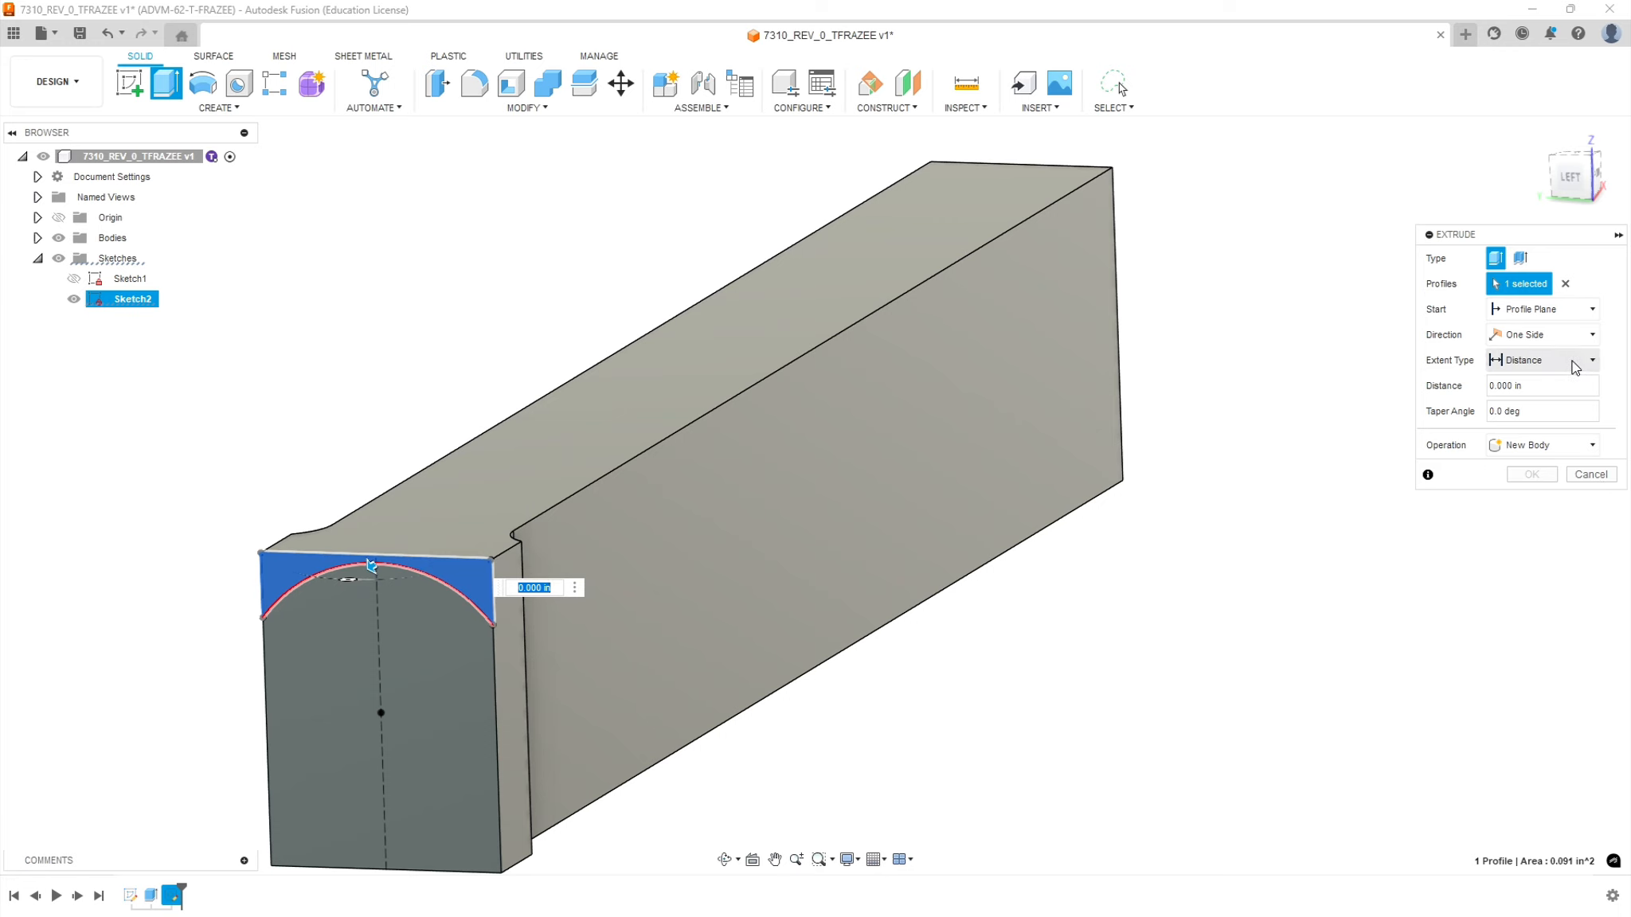
left_click(1581, 445)
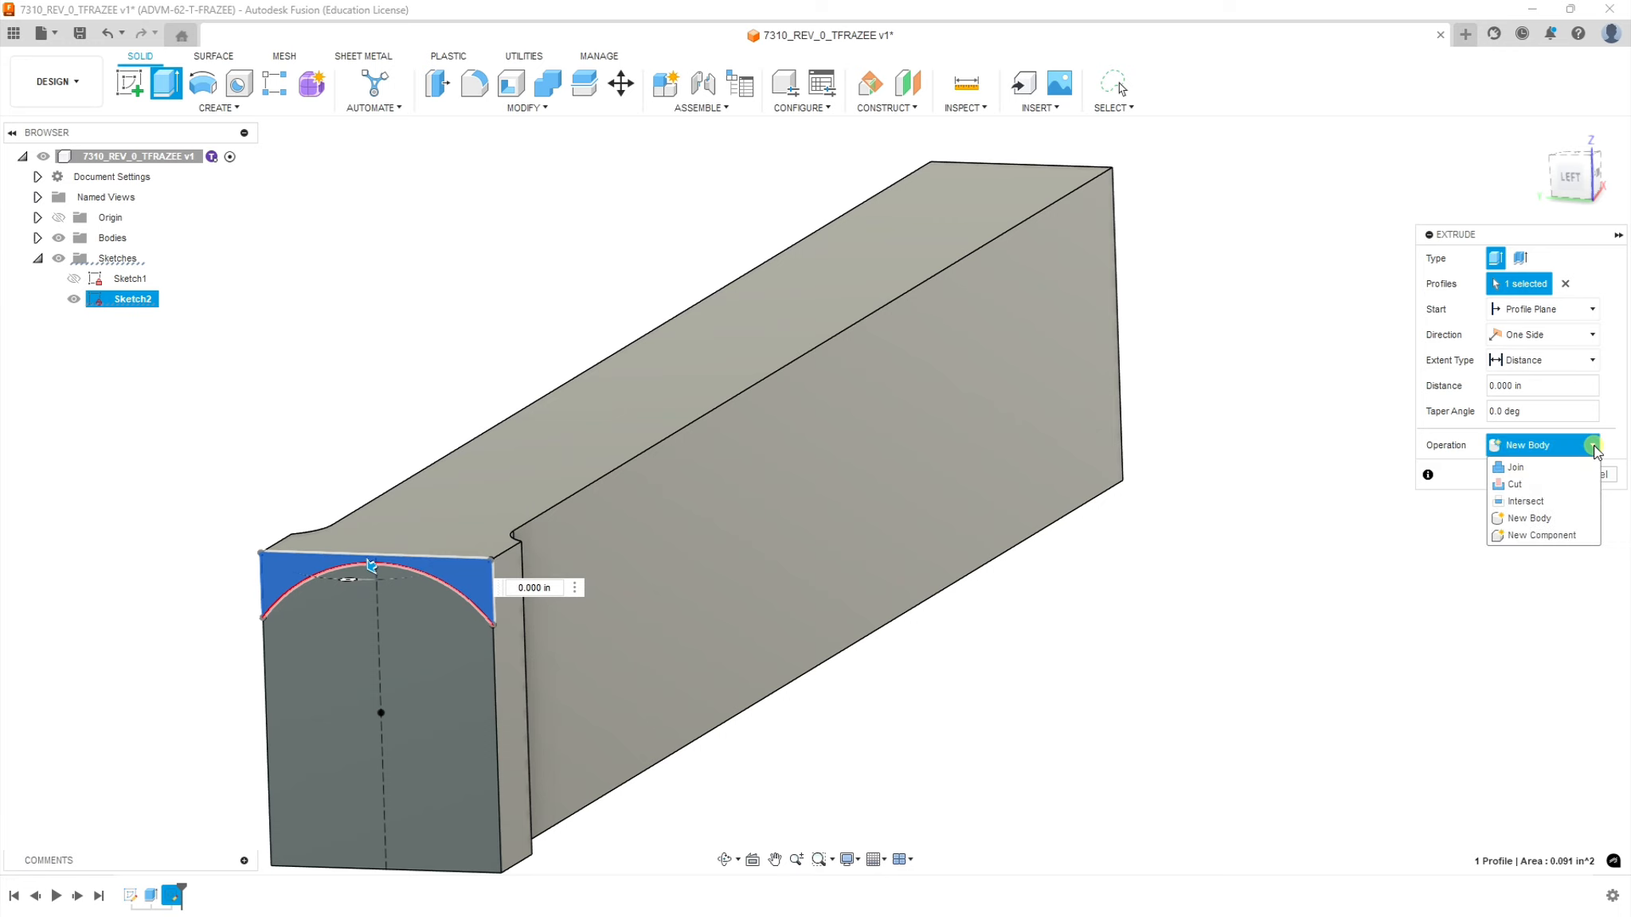
left_click(1537, 484)
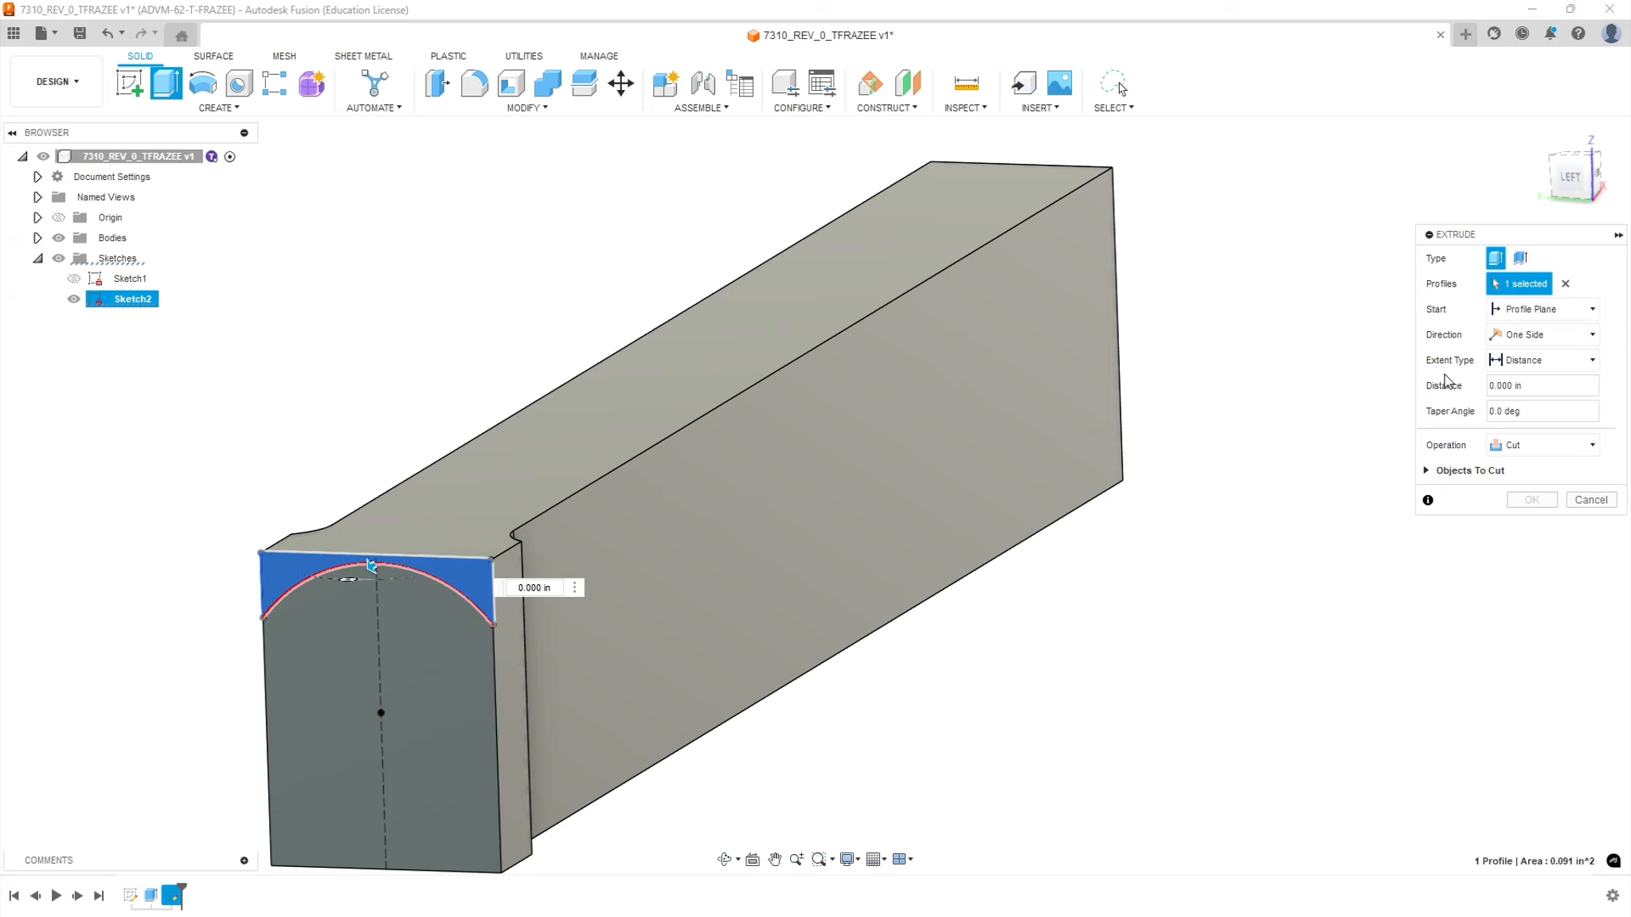
left_click(1592, 360)
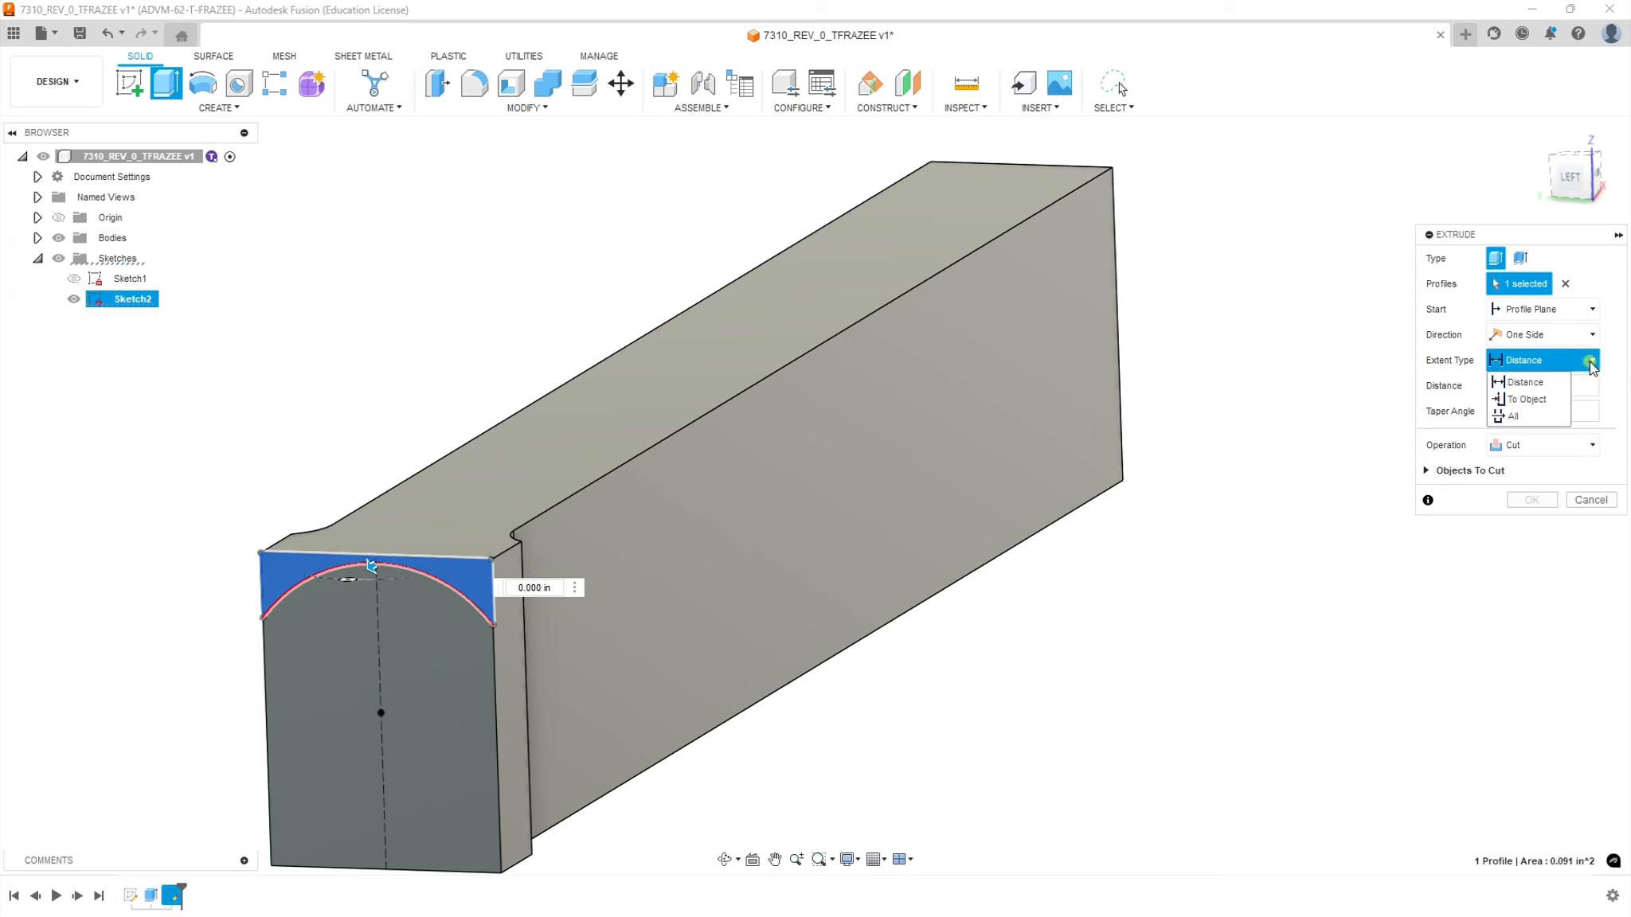
left_click(1525, 415)
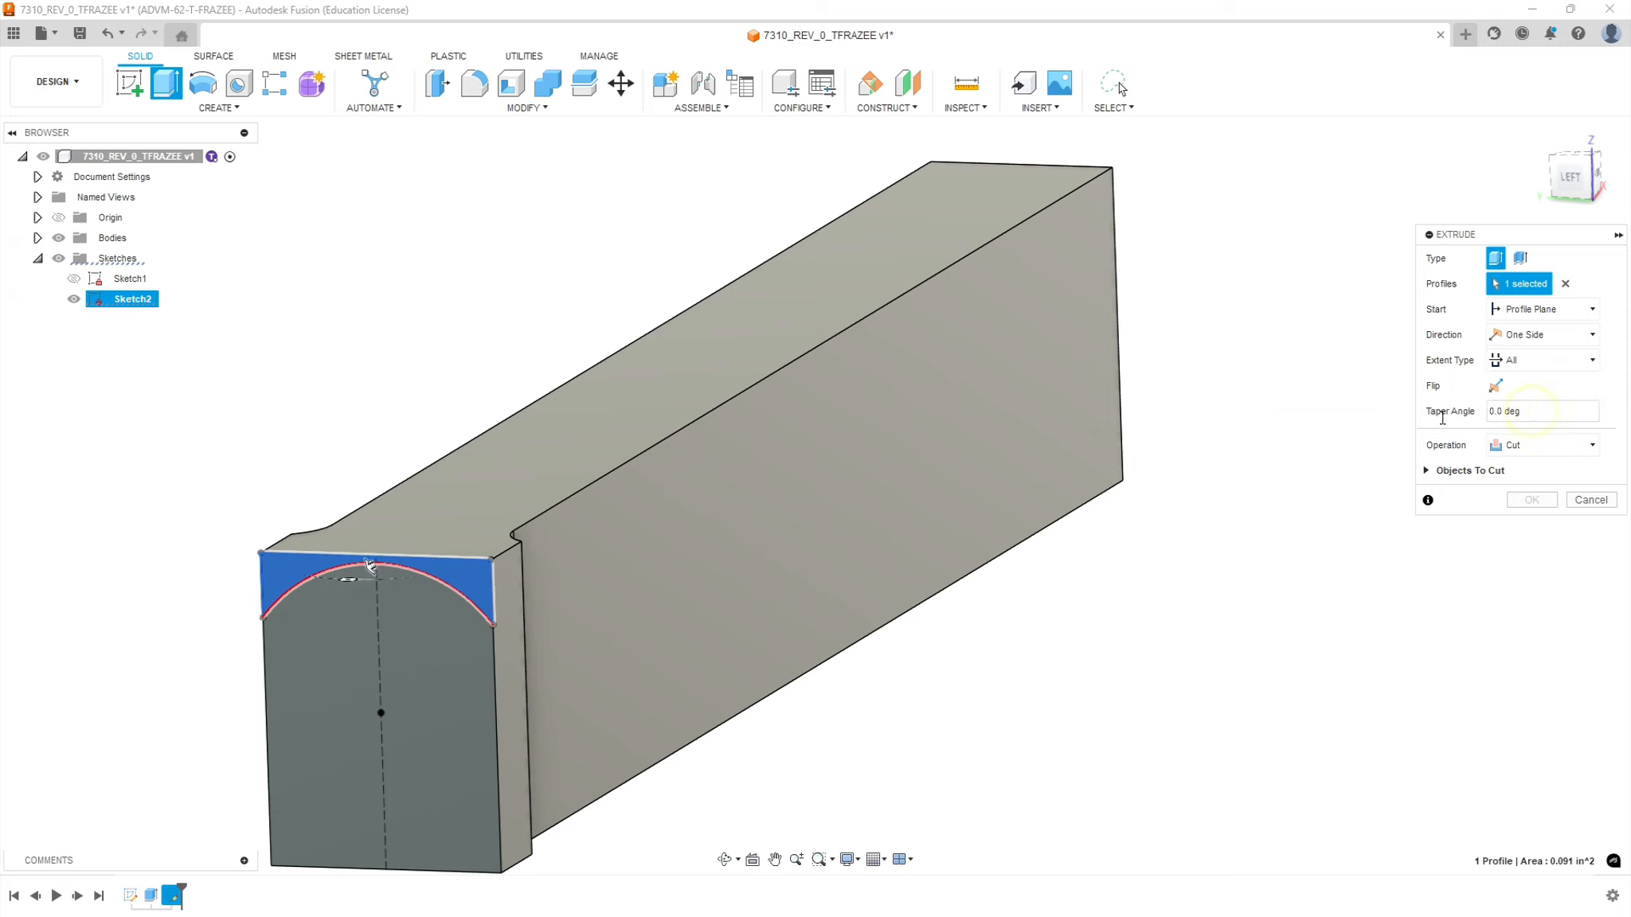
left_click(1496, 387)
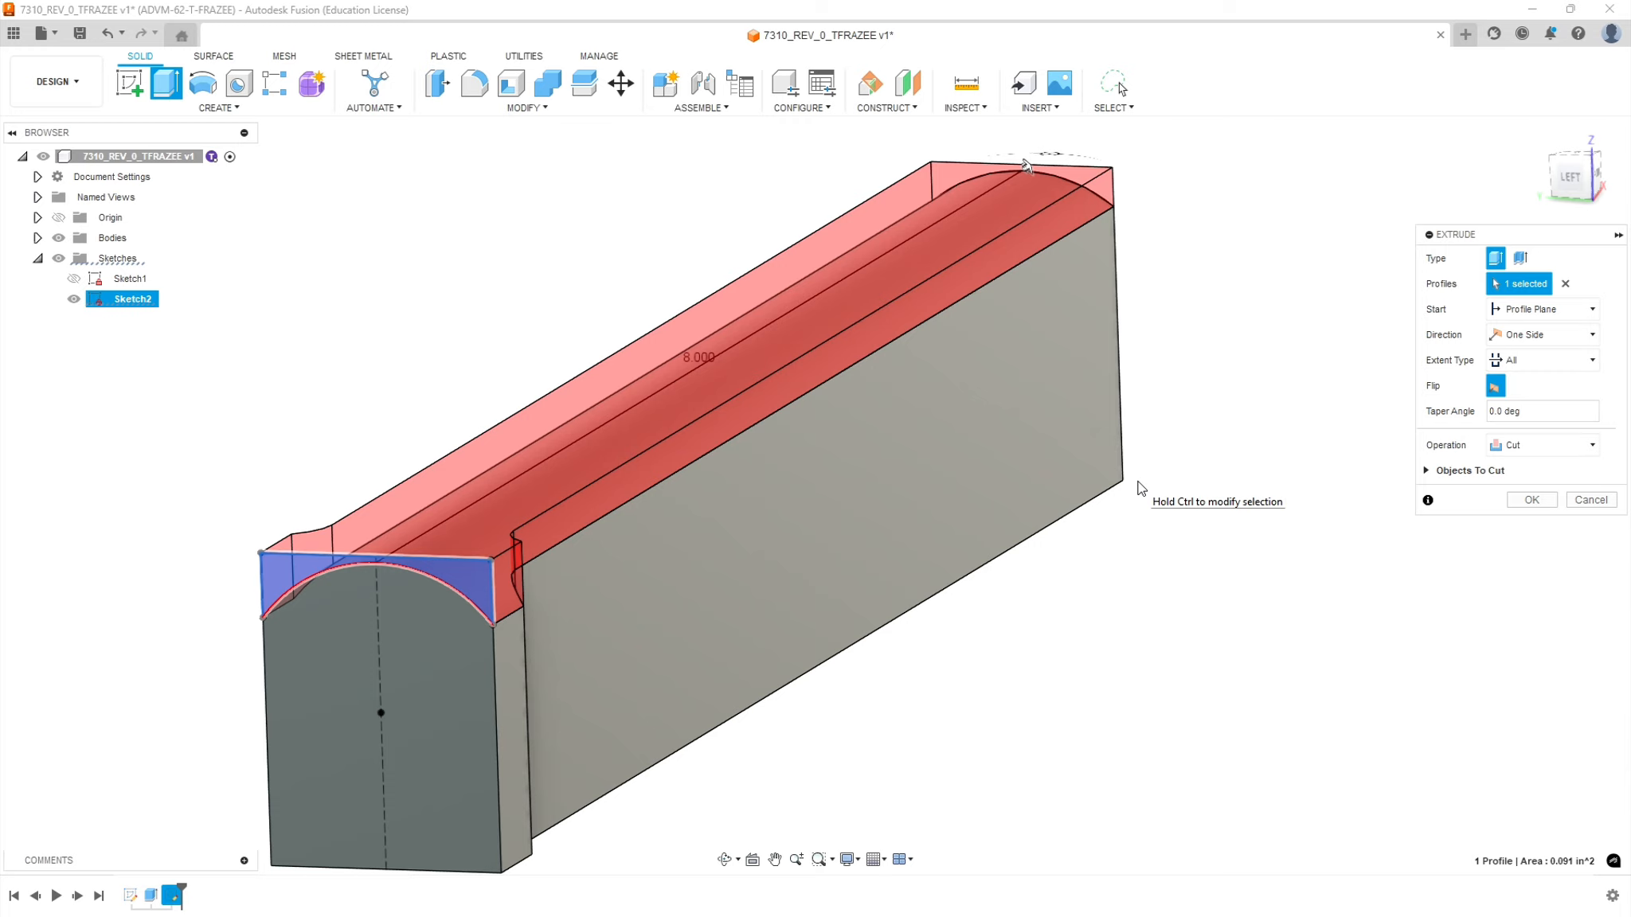
left_click(1529, 499)
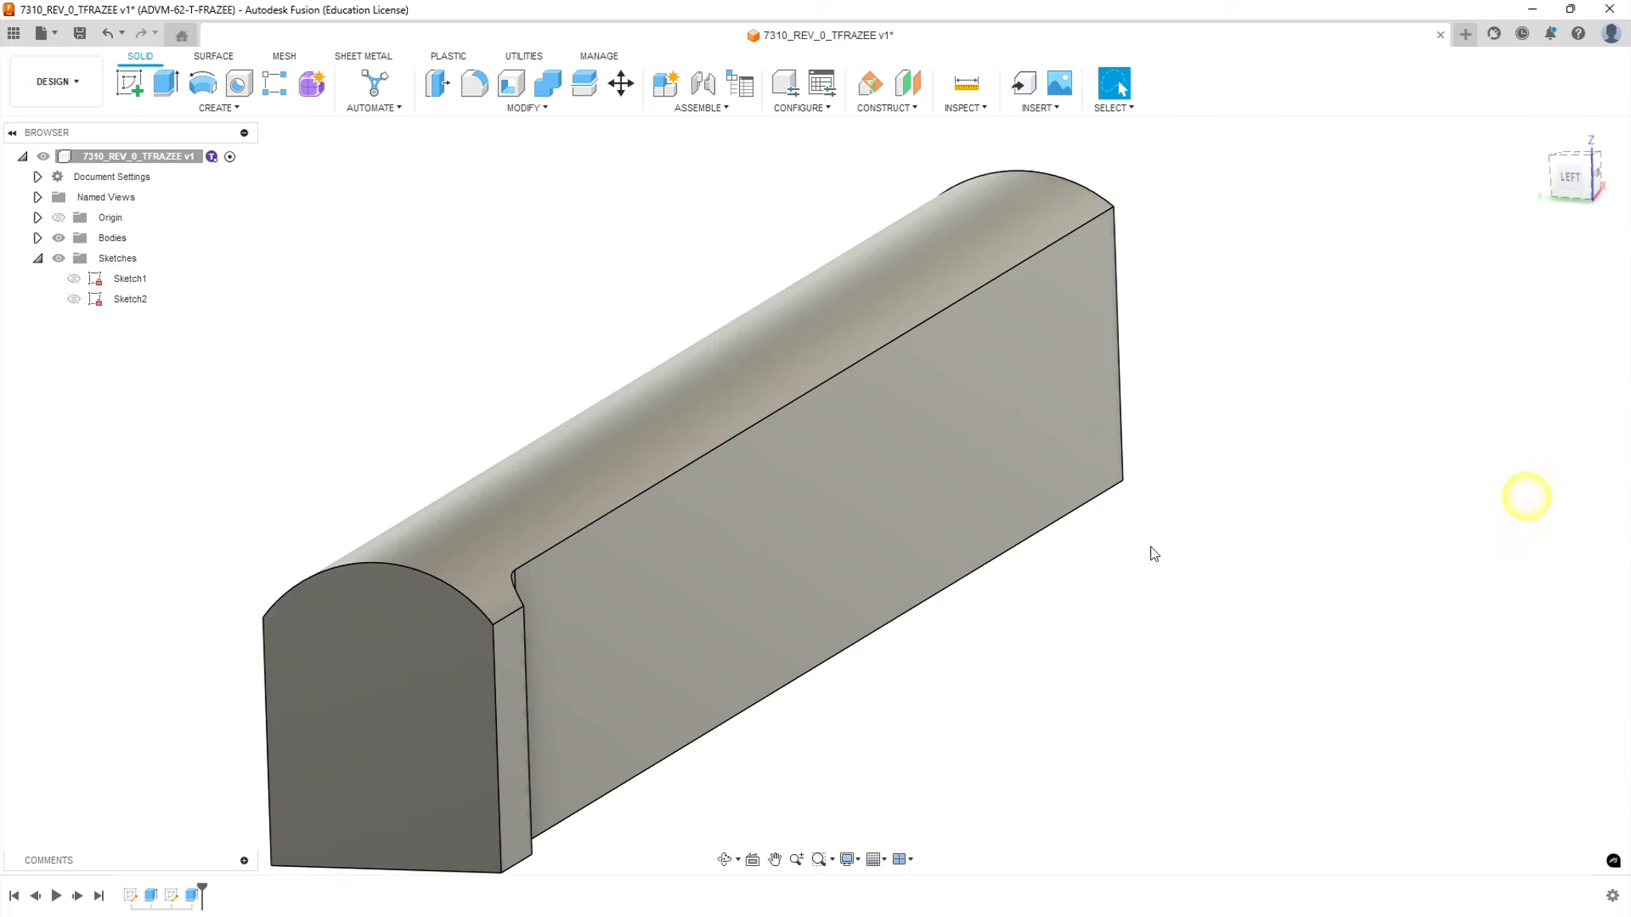
- Save the design as a new version and check the four-hole layout in the PDF drawing
middle_click_drag(884, 588, 765, 595, "shift")
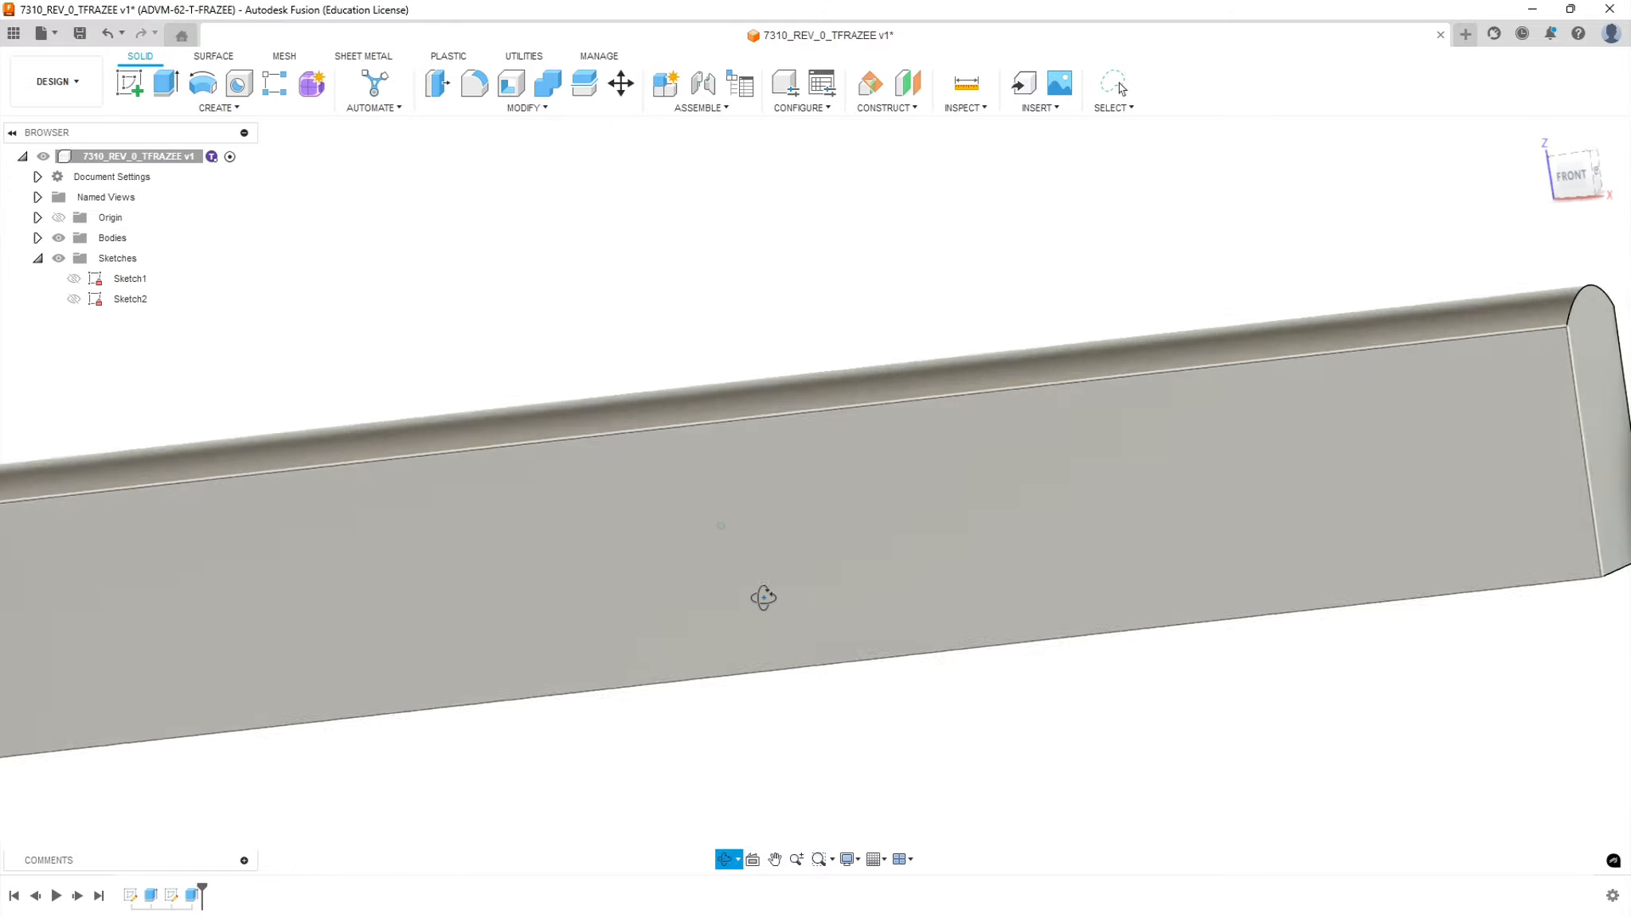
scroll(765, 595, "down", 5)
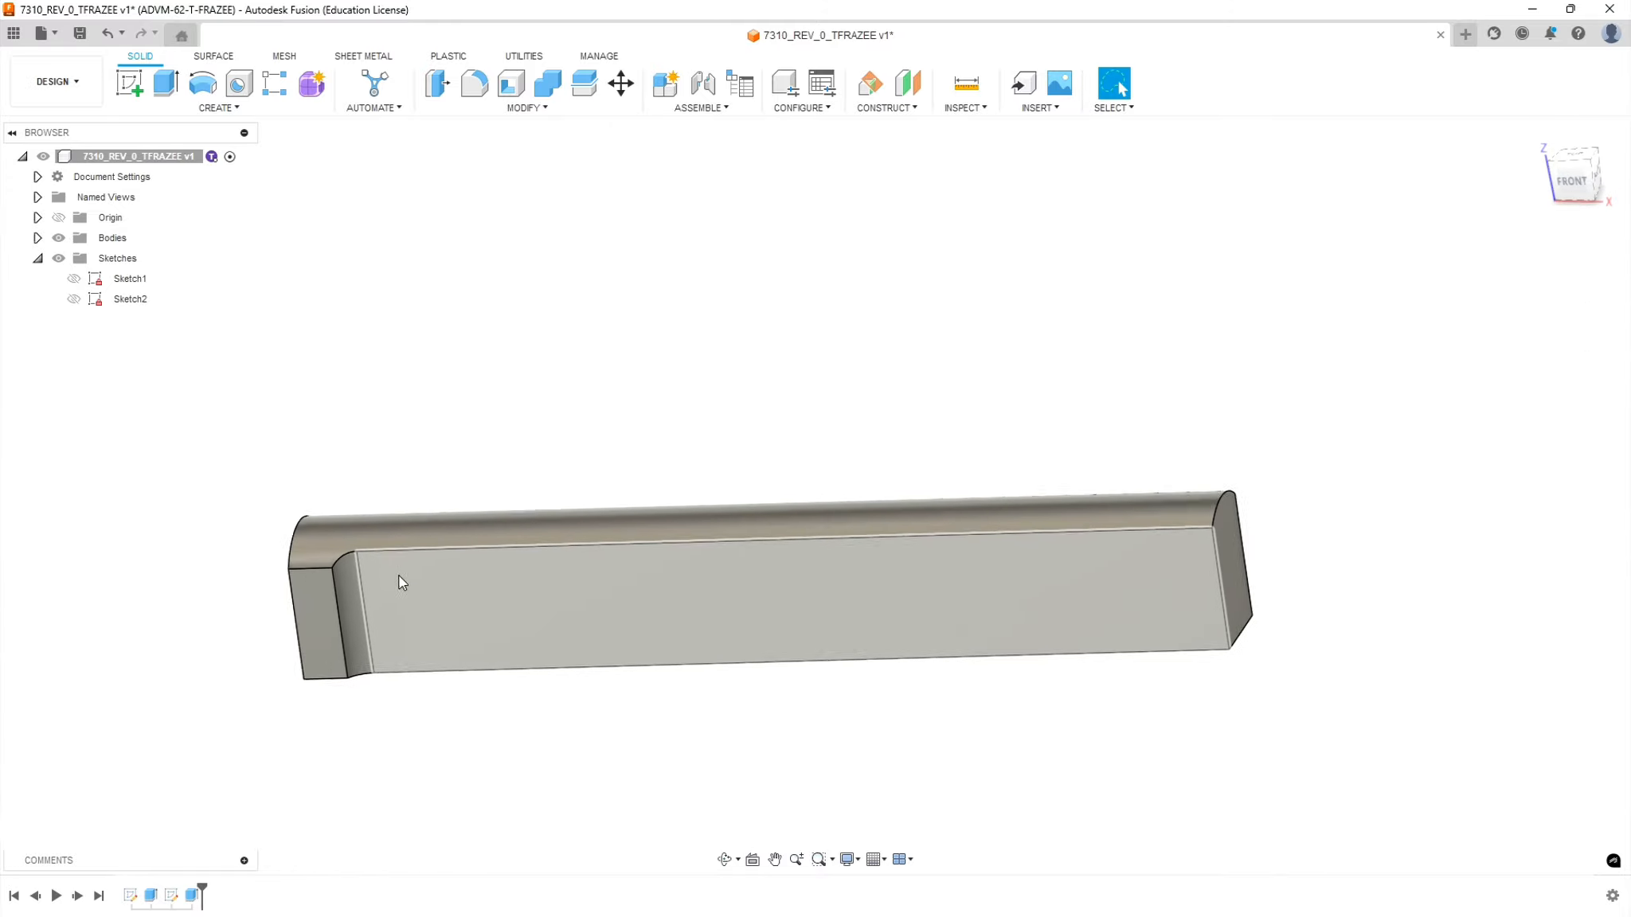
middle_click_drag(517, 557, 716, 400, "shift")
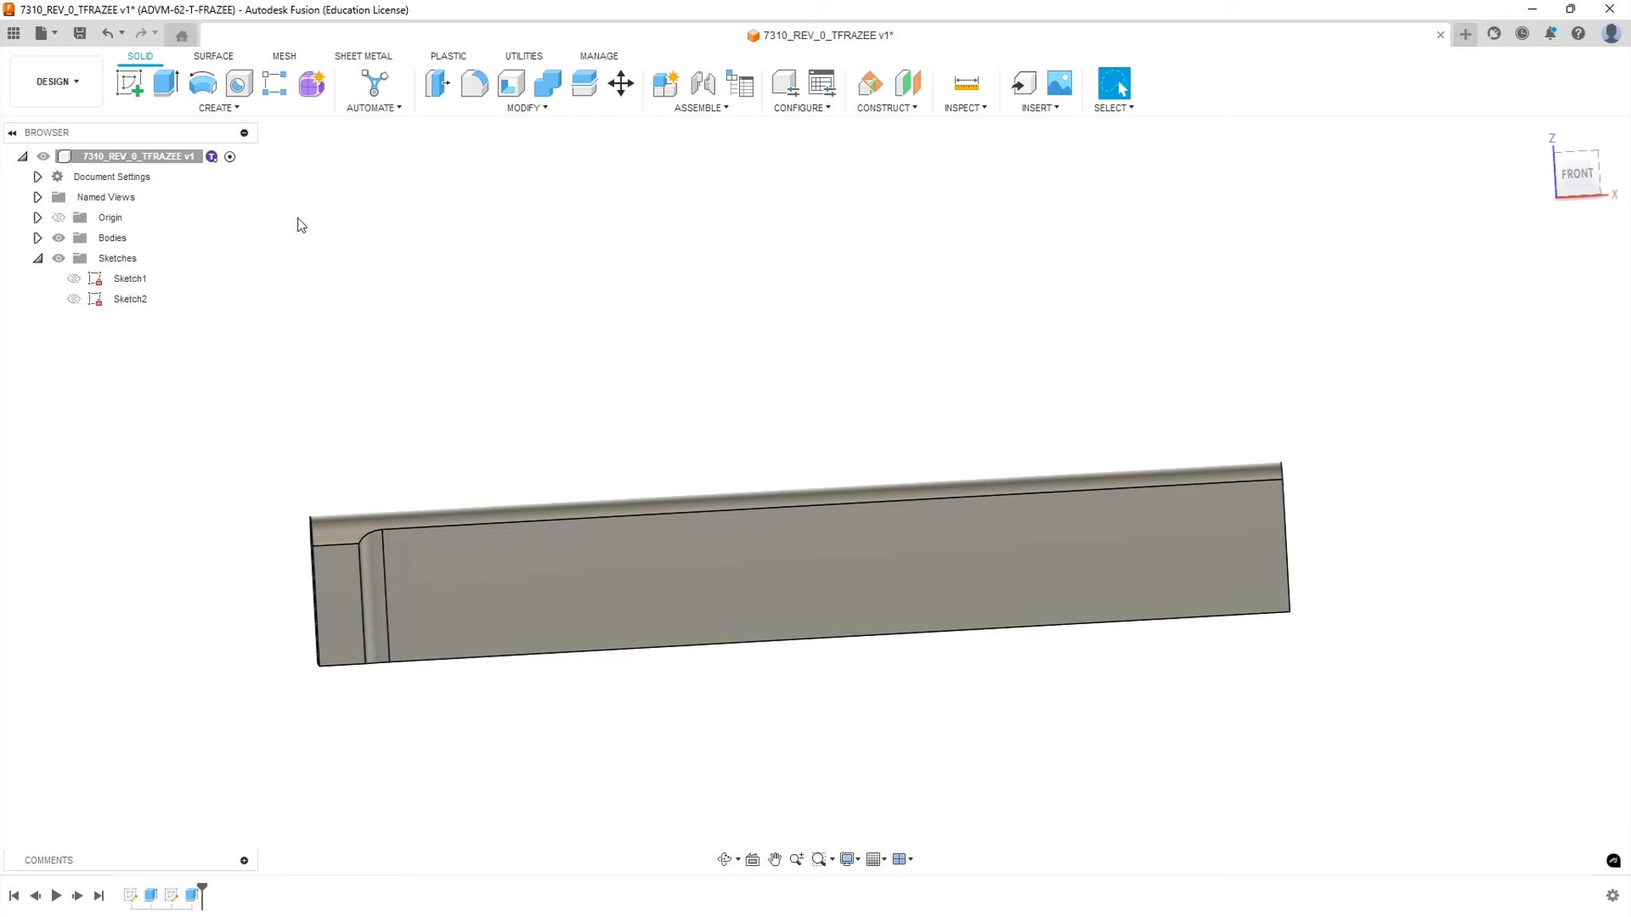
left_click(83, 35)
left_click(807, 498)
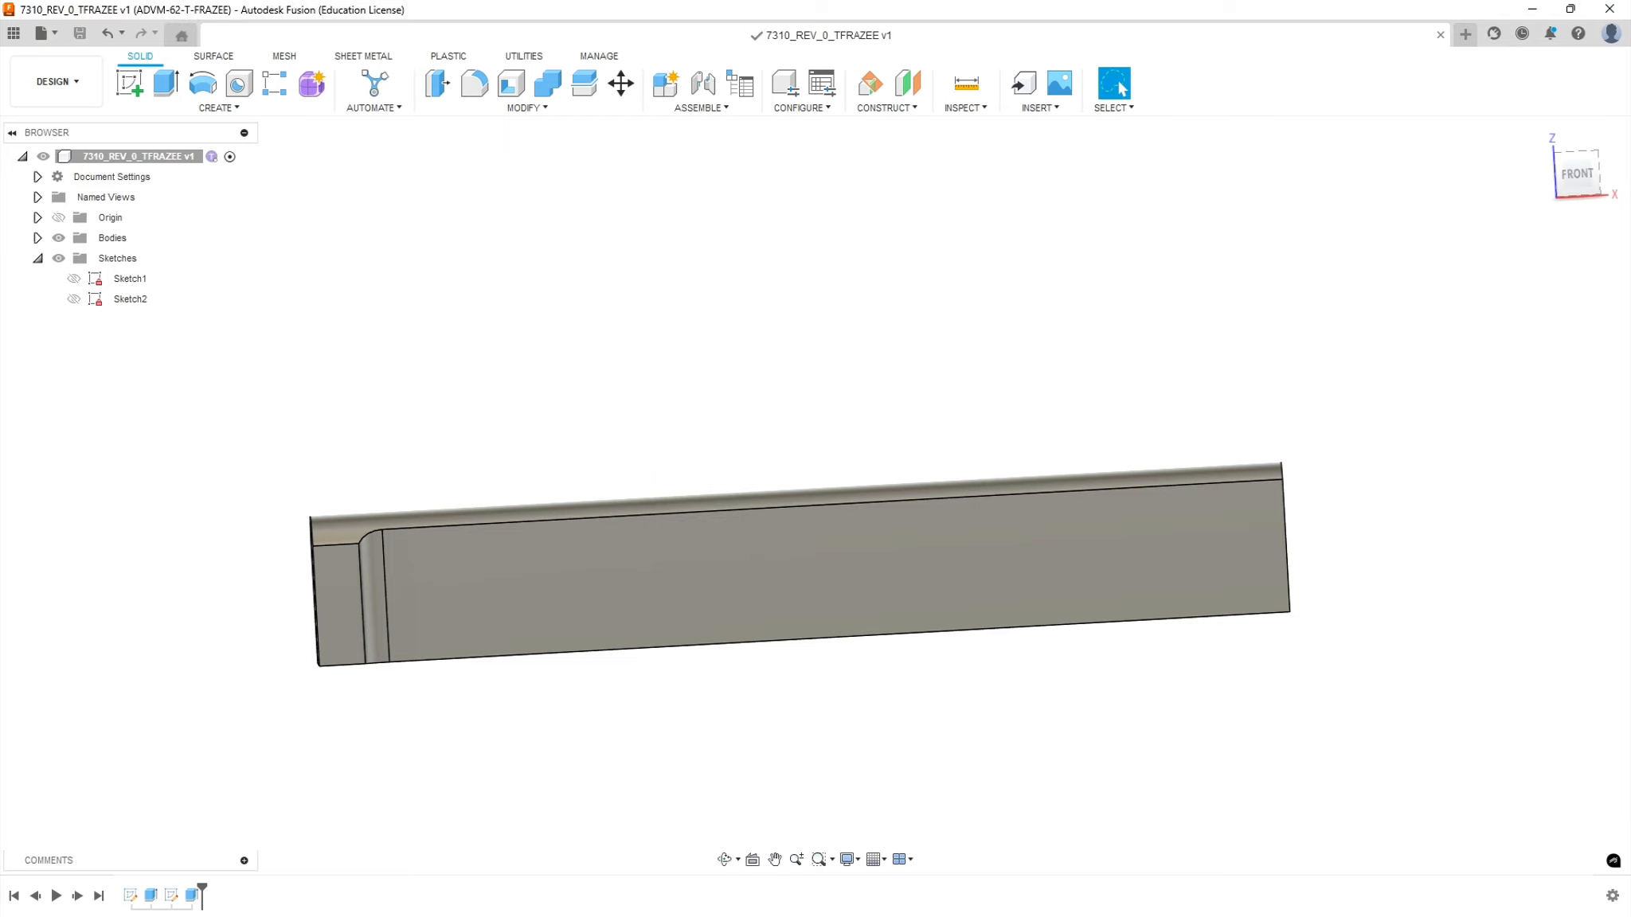
key("alt+Tab")
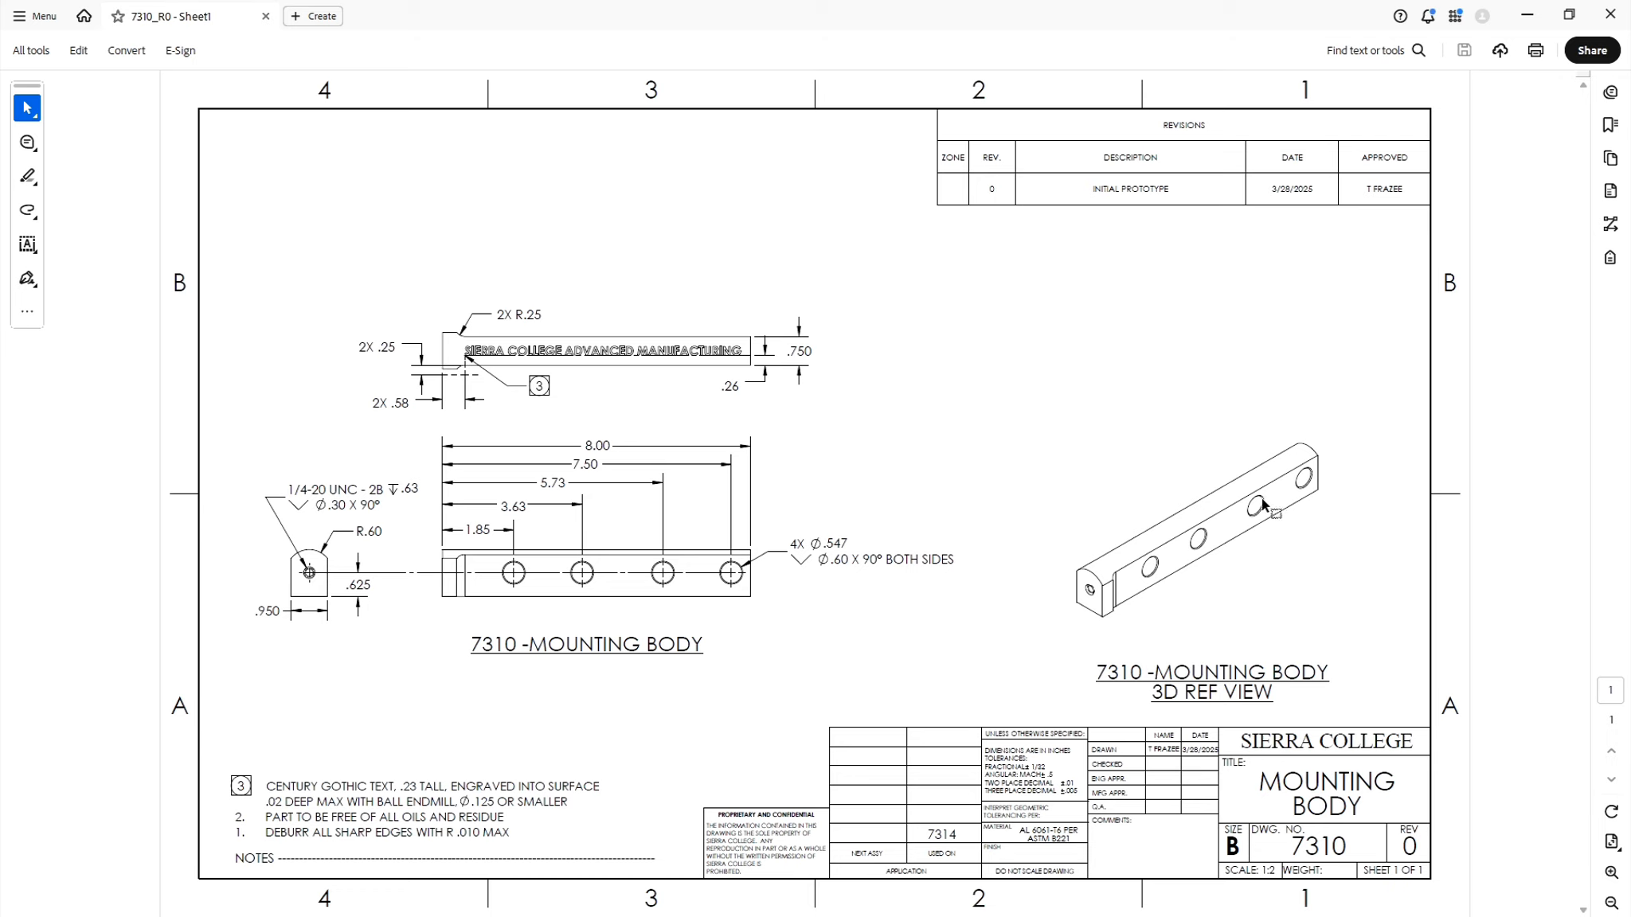
left_click(1527, 15)
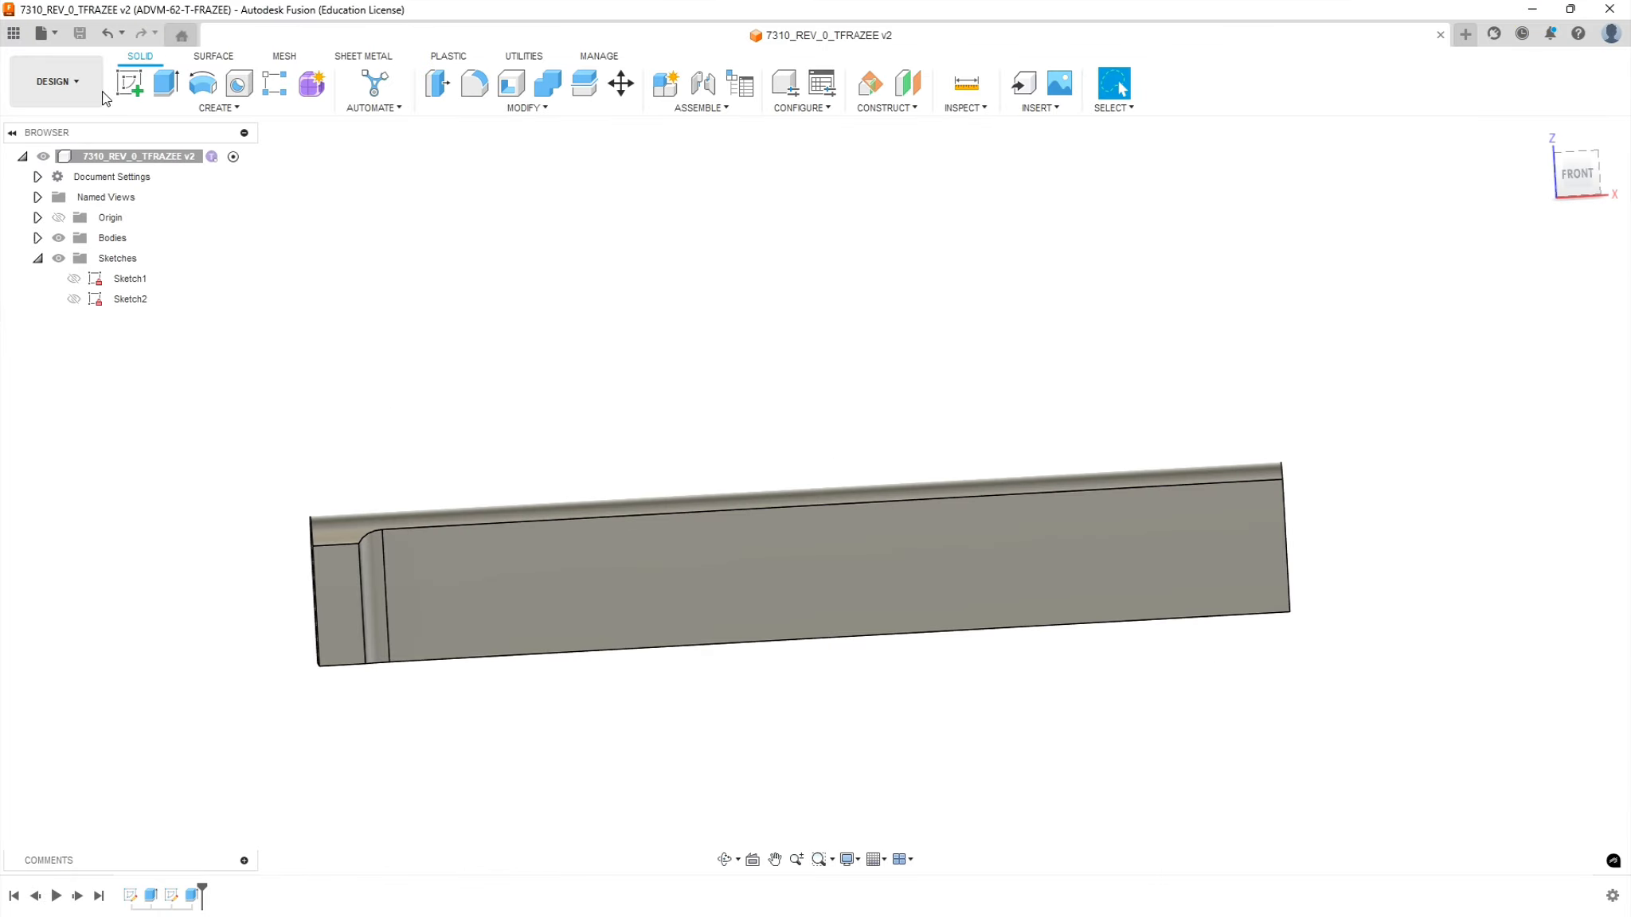
- Start a sketch on the long front face and draw a horizontal line from the plain end to just past the head end
left_click(129, 82)
left_click(677, 569)
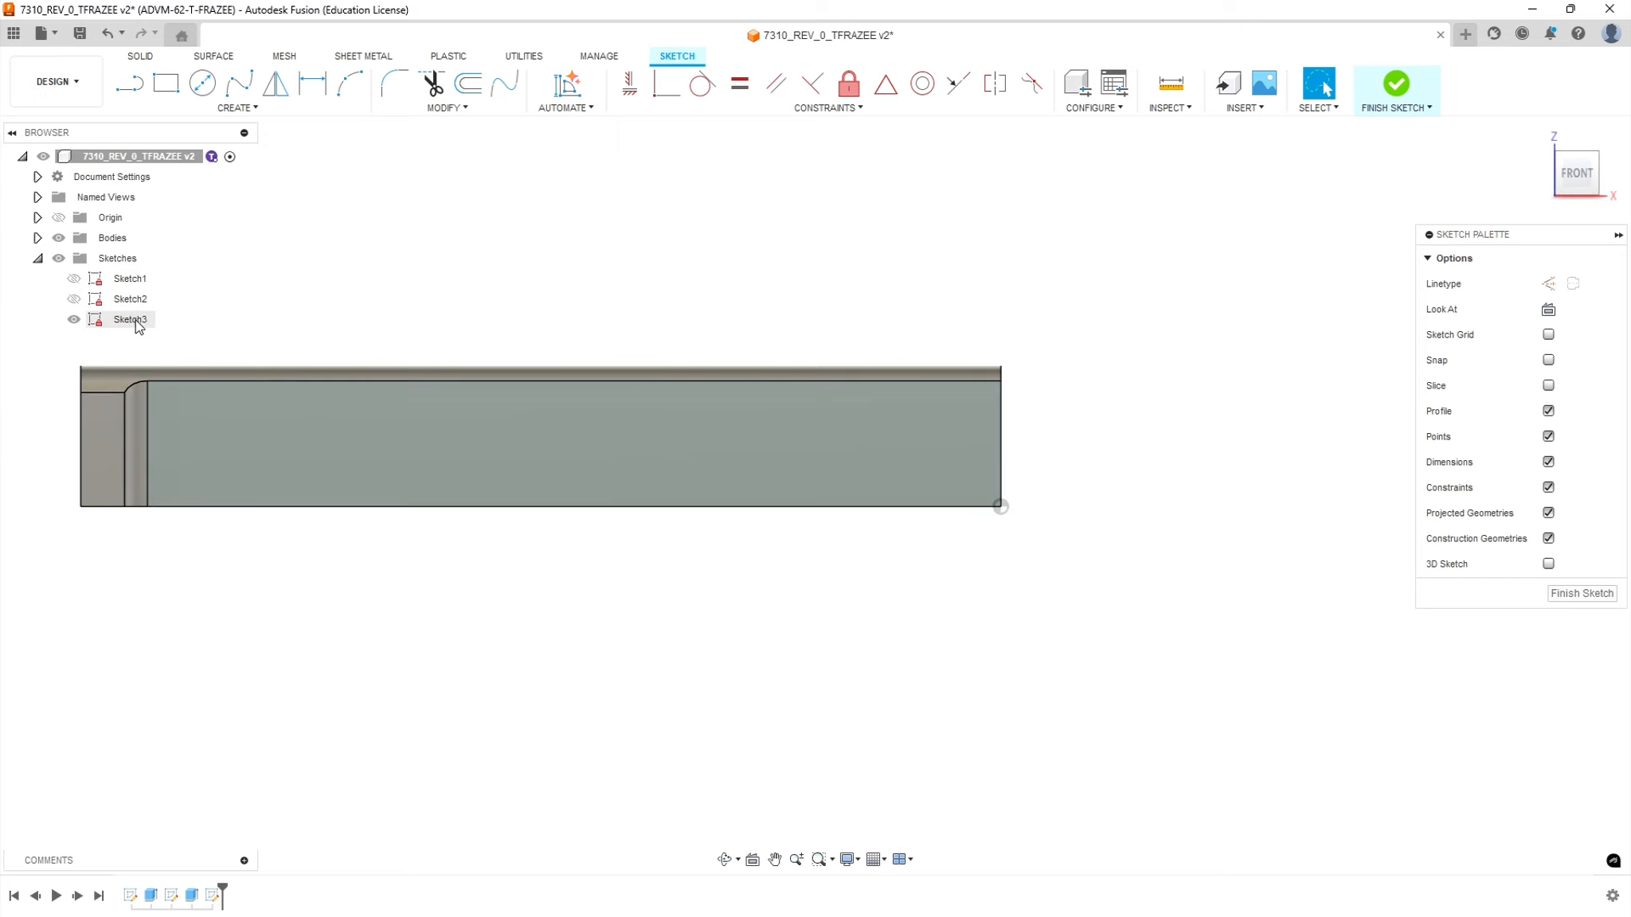
left_click(129, 82)
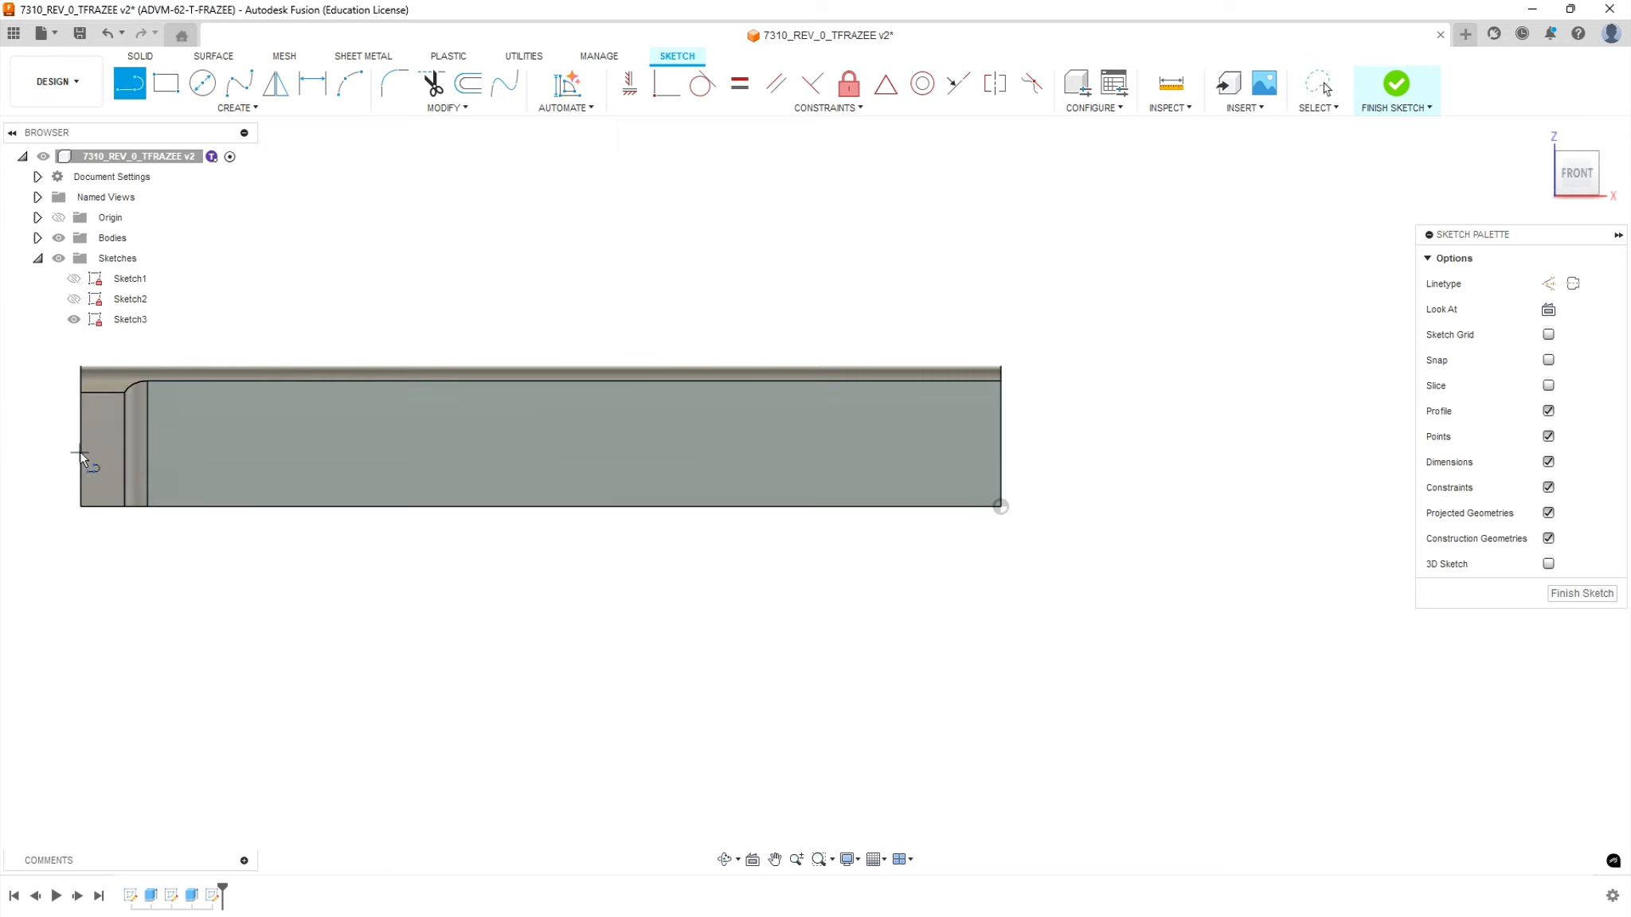
left_click(999, 452)
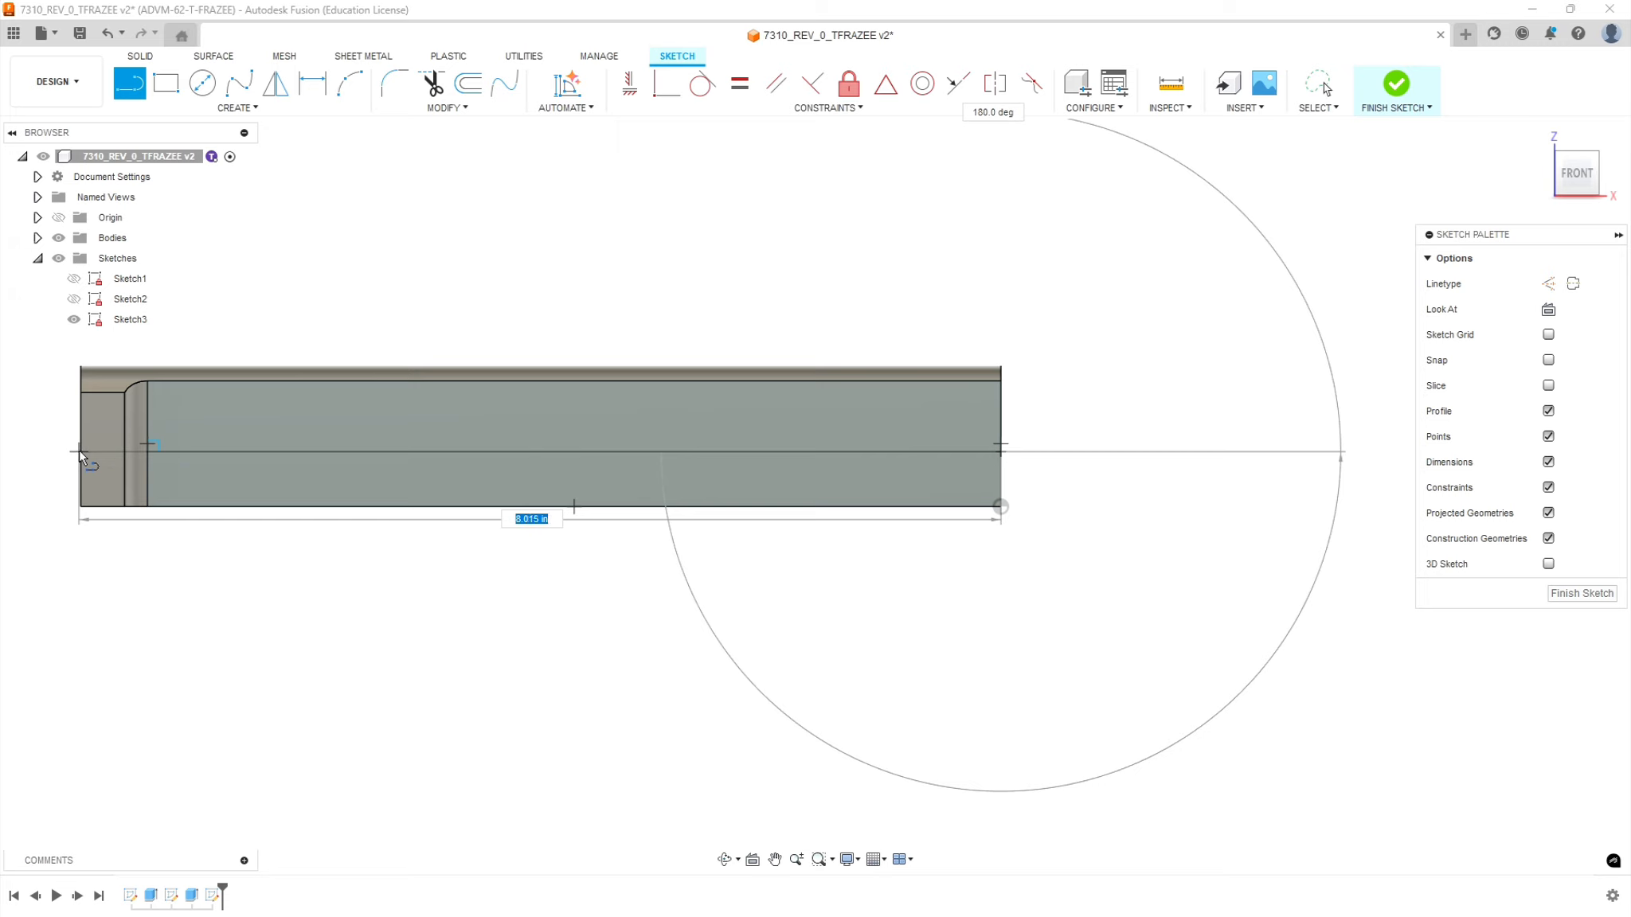
left_click(65, 452)
key("Escape")
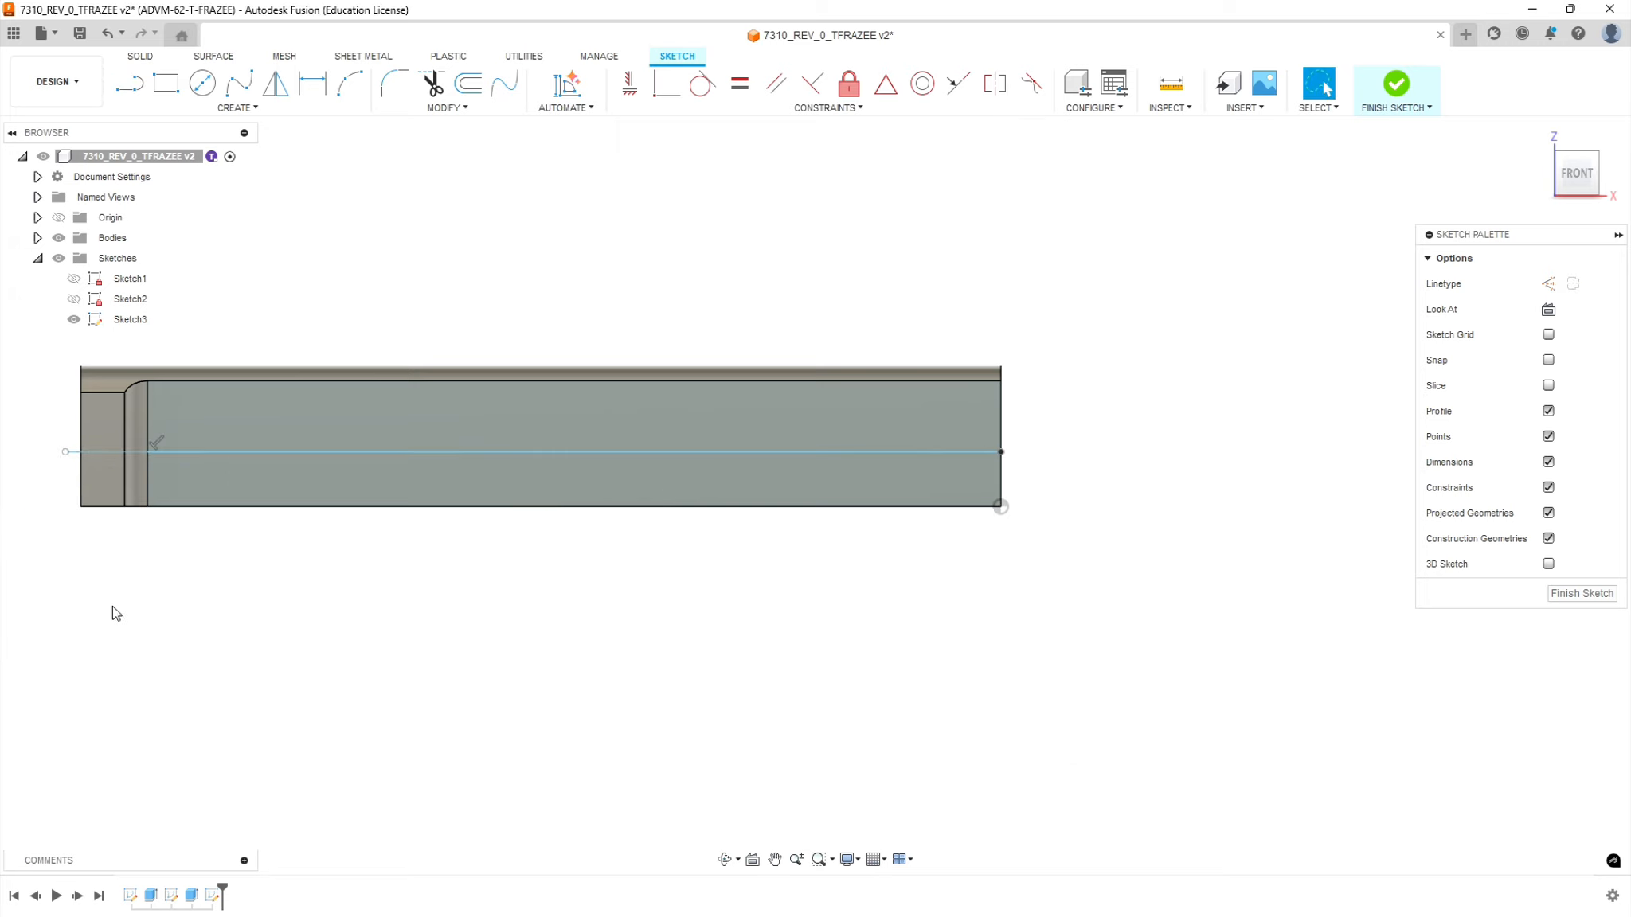
- Constrain the horizontal line's free endpoint coincident with the outer vertical edge of the head
left_click(66, 453)
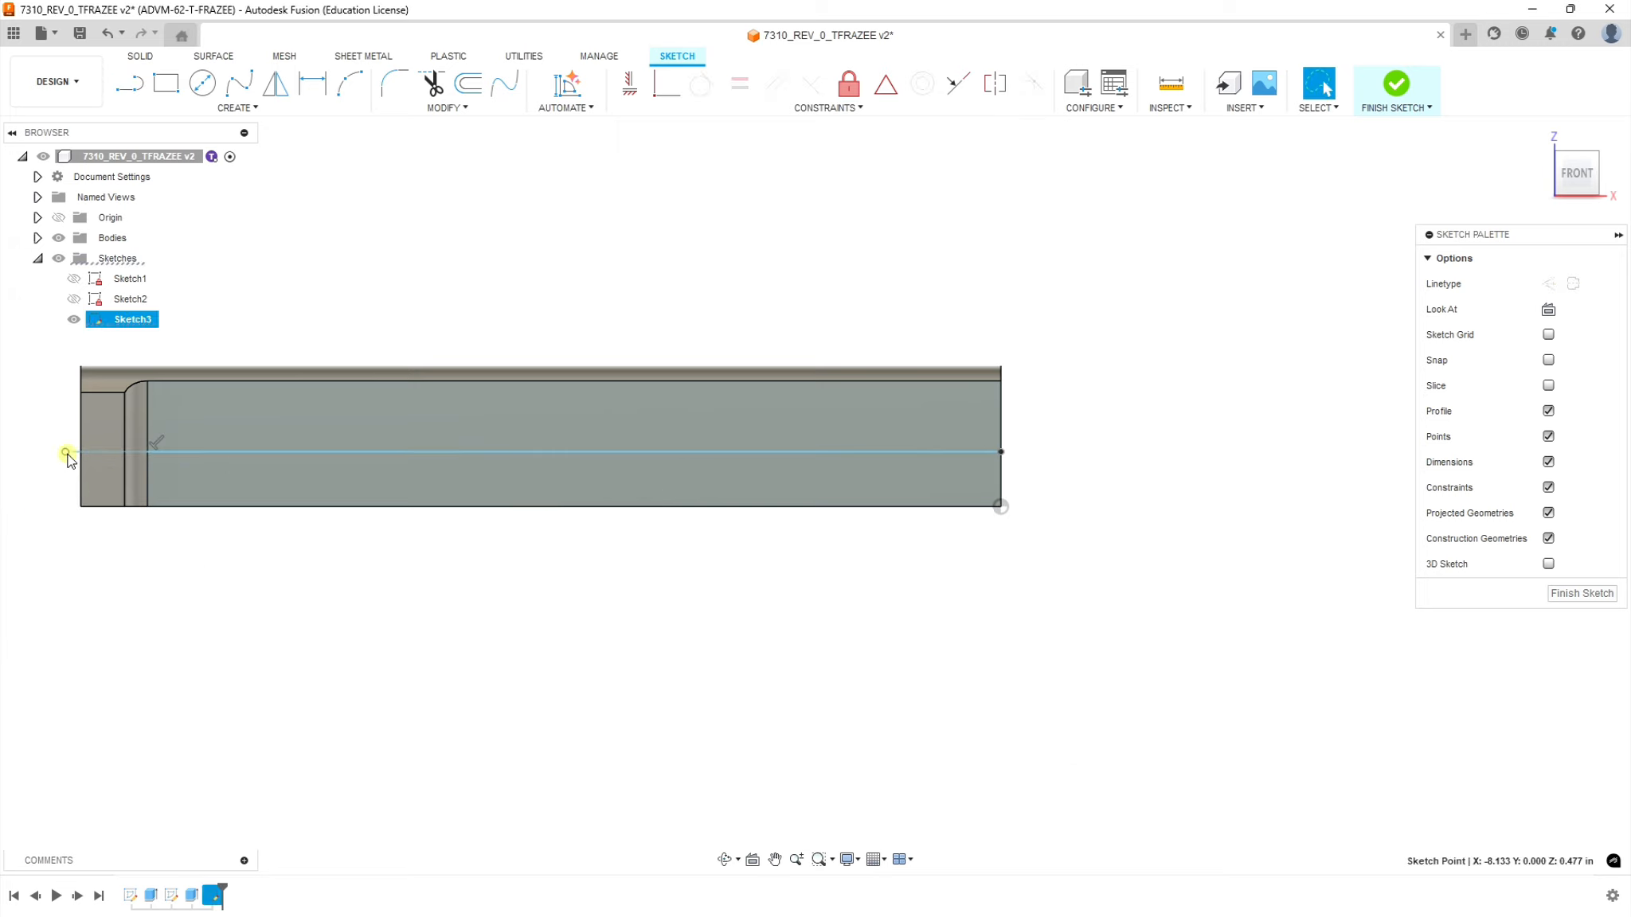
left_click(81, 438, "shift")
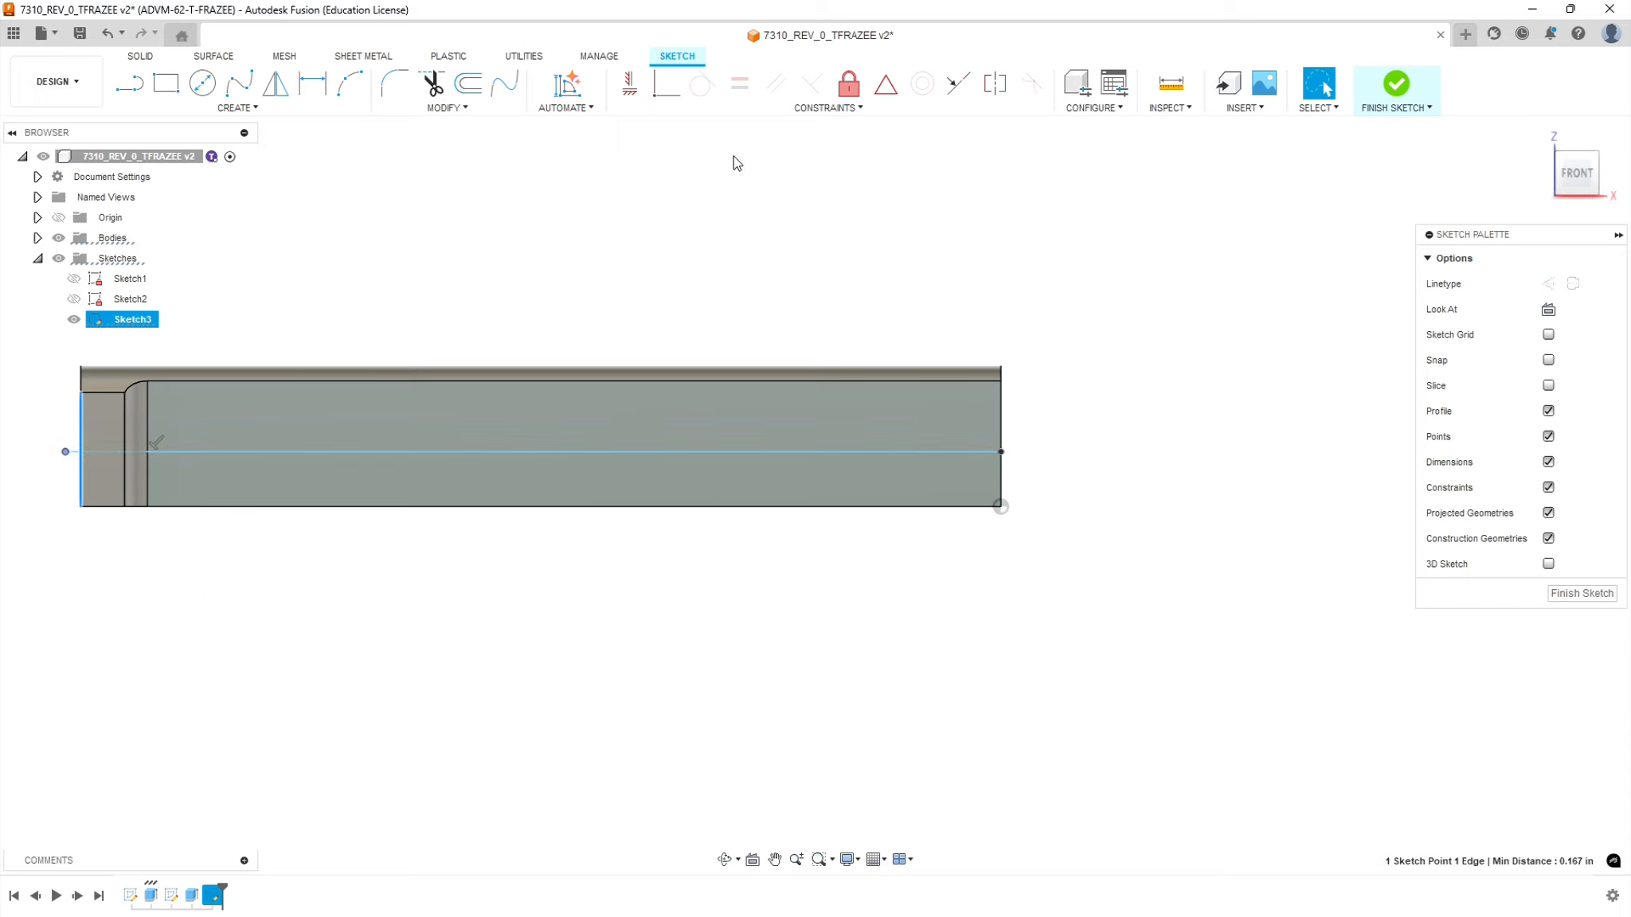
left_click(668, 86)
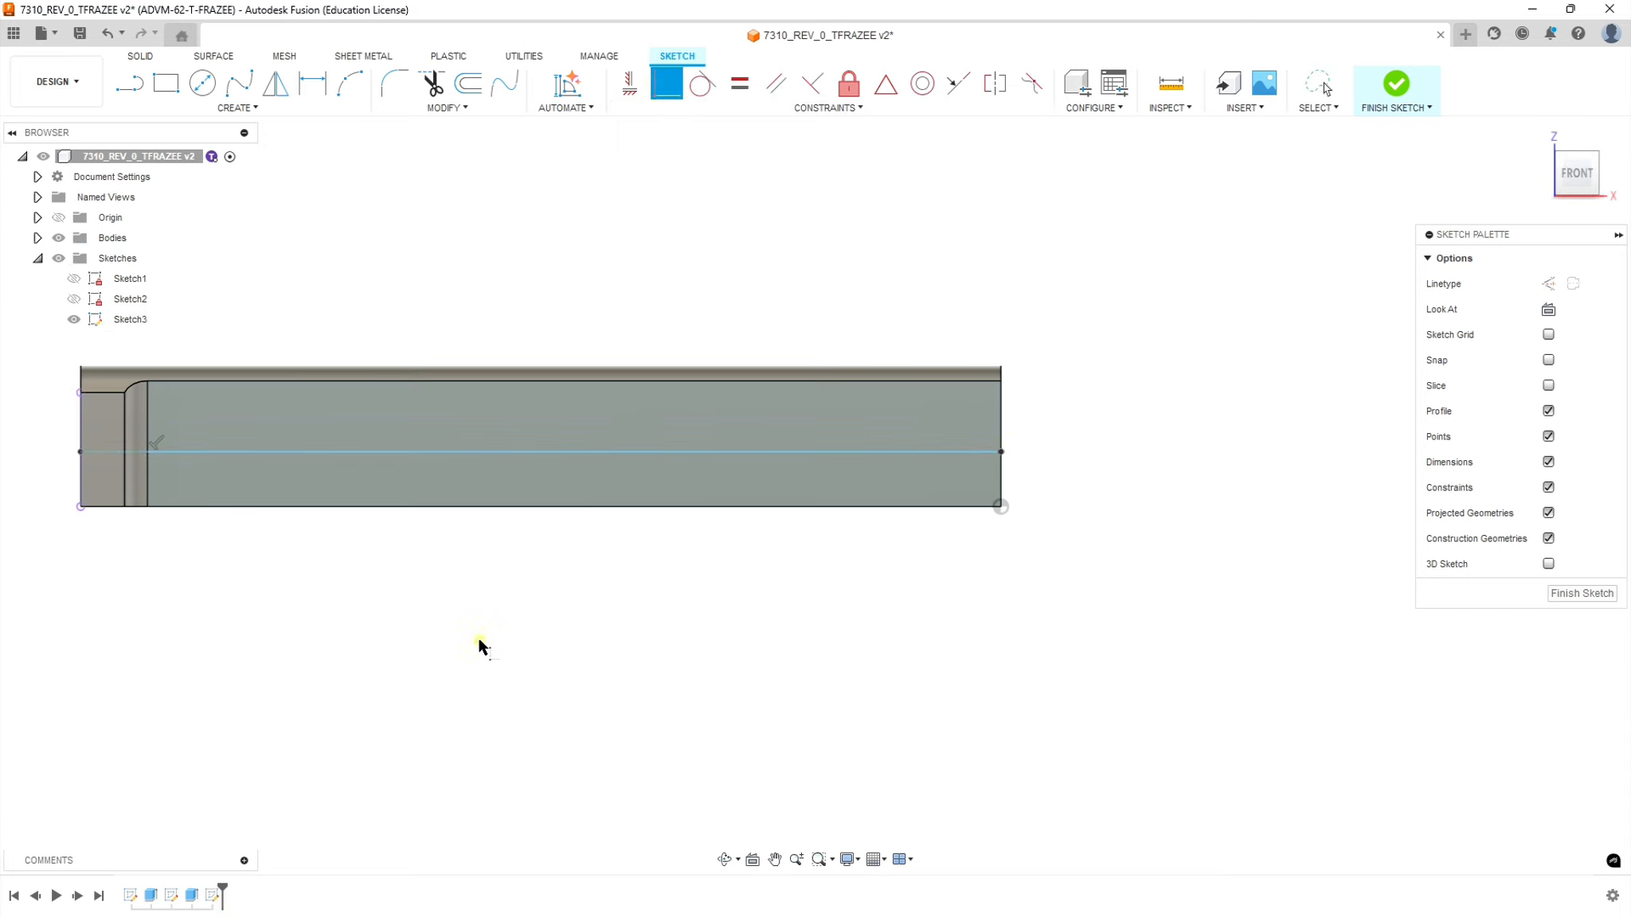
left_click(622, 451)
right_click(623, 452)
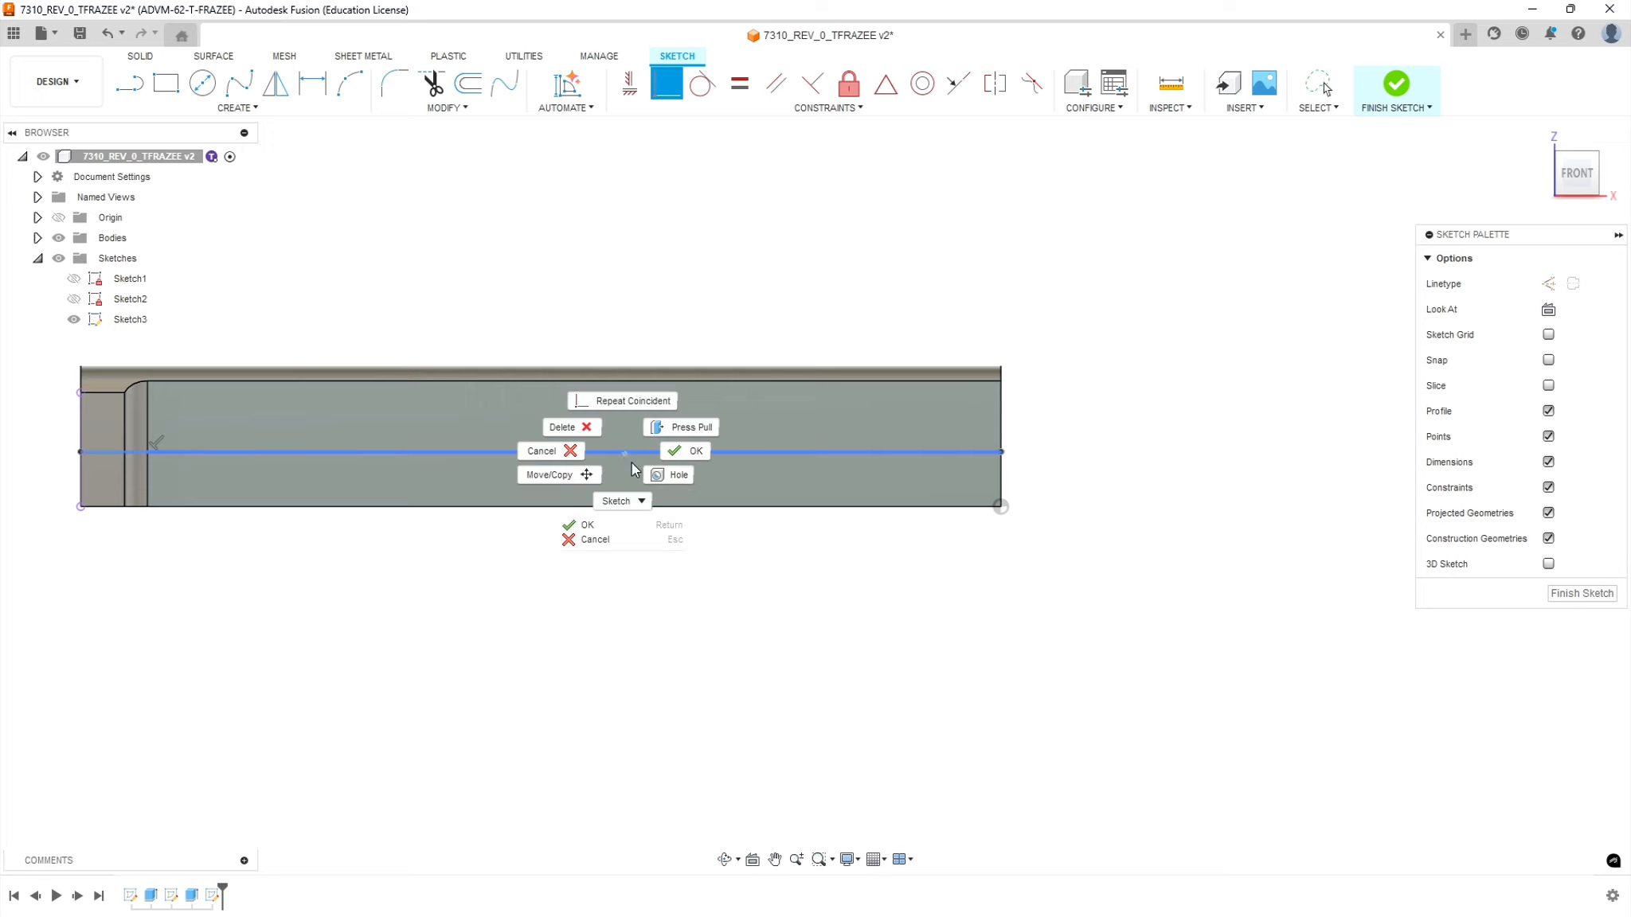
left_click(732, 770)
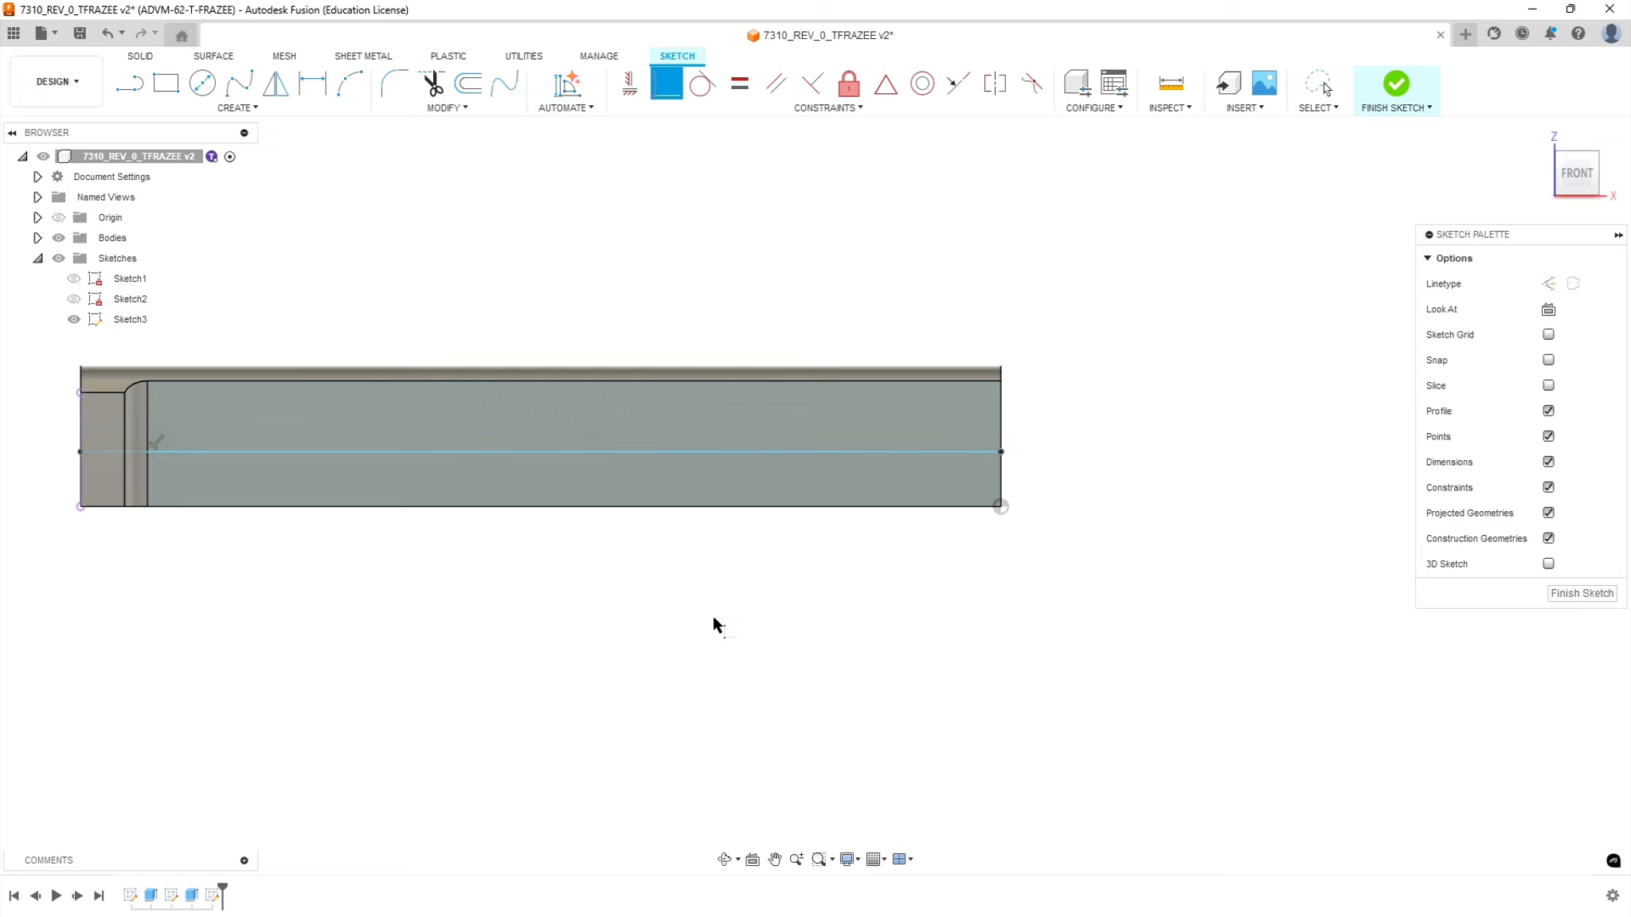
right_click(779, 451)
left_click(726, 695)
key("Escape")
- Convert the horizontal line across the front face into a construction line
left_click(731, 456)
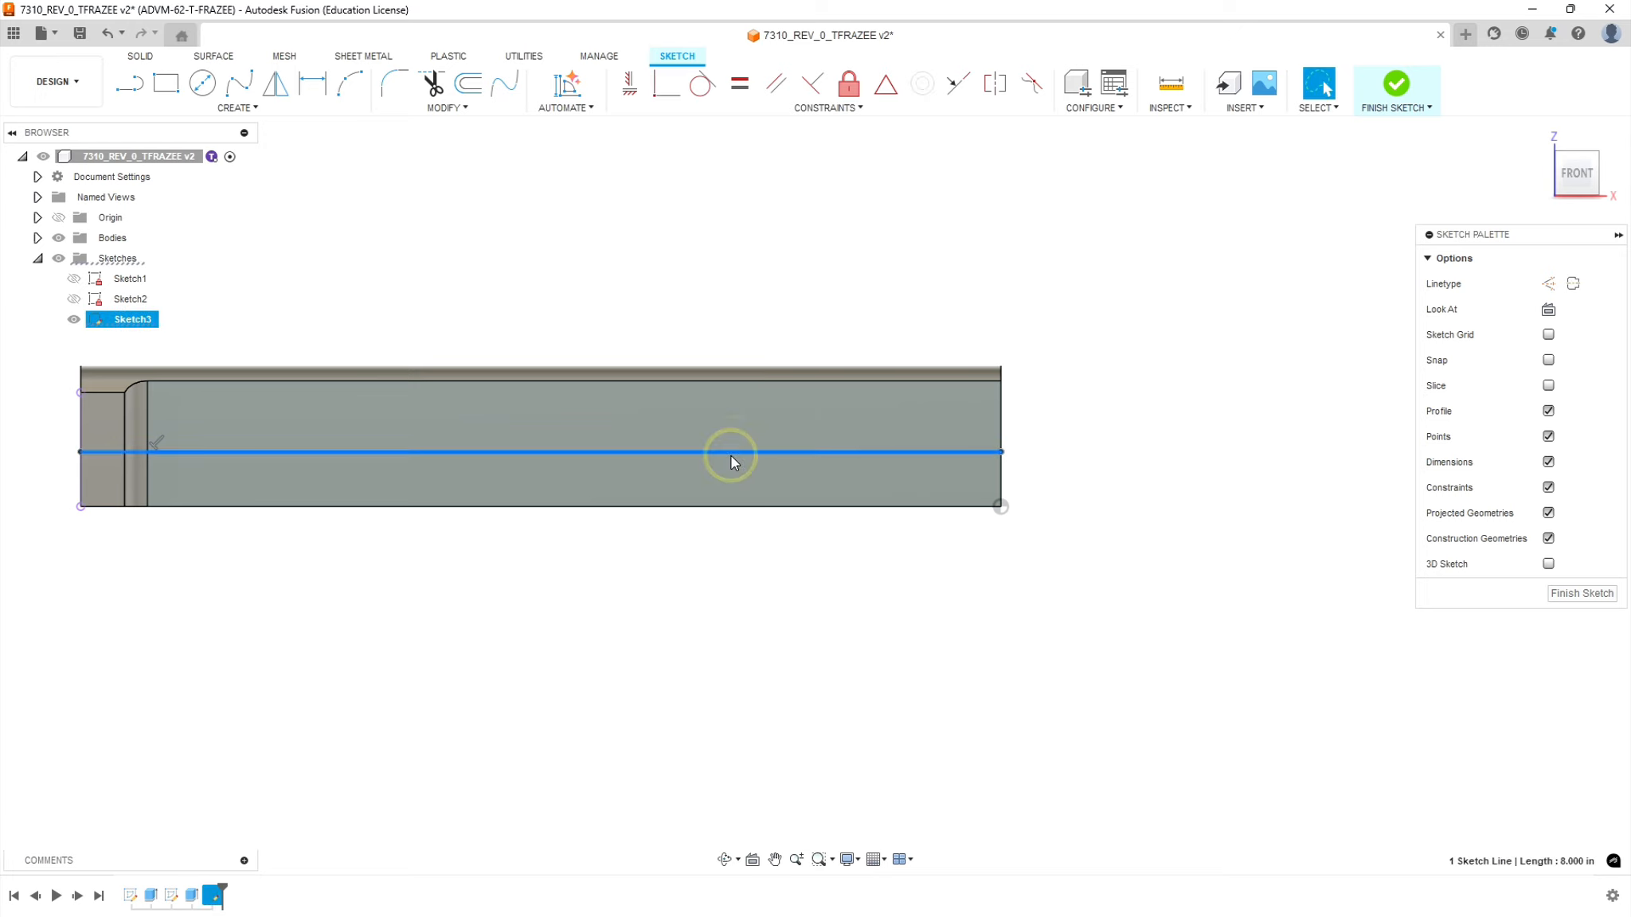
right_click(731, 457)
left_click(721, 606)
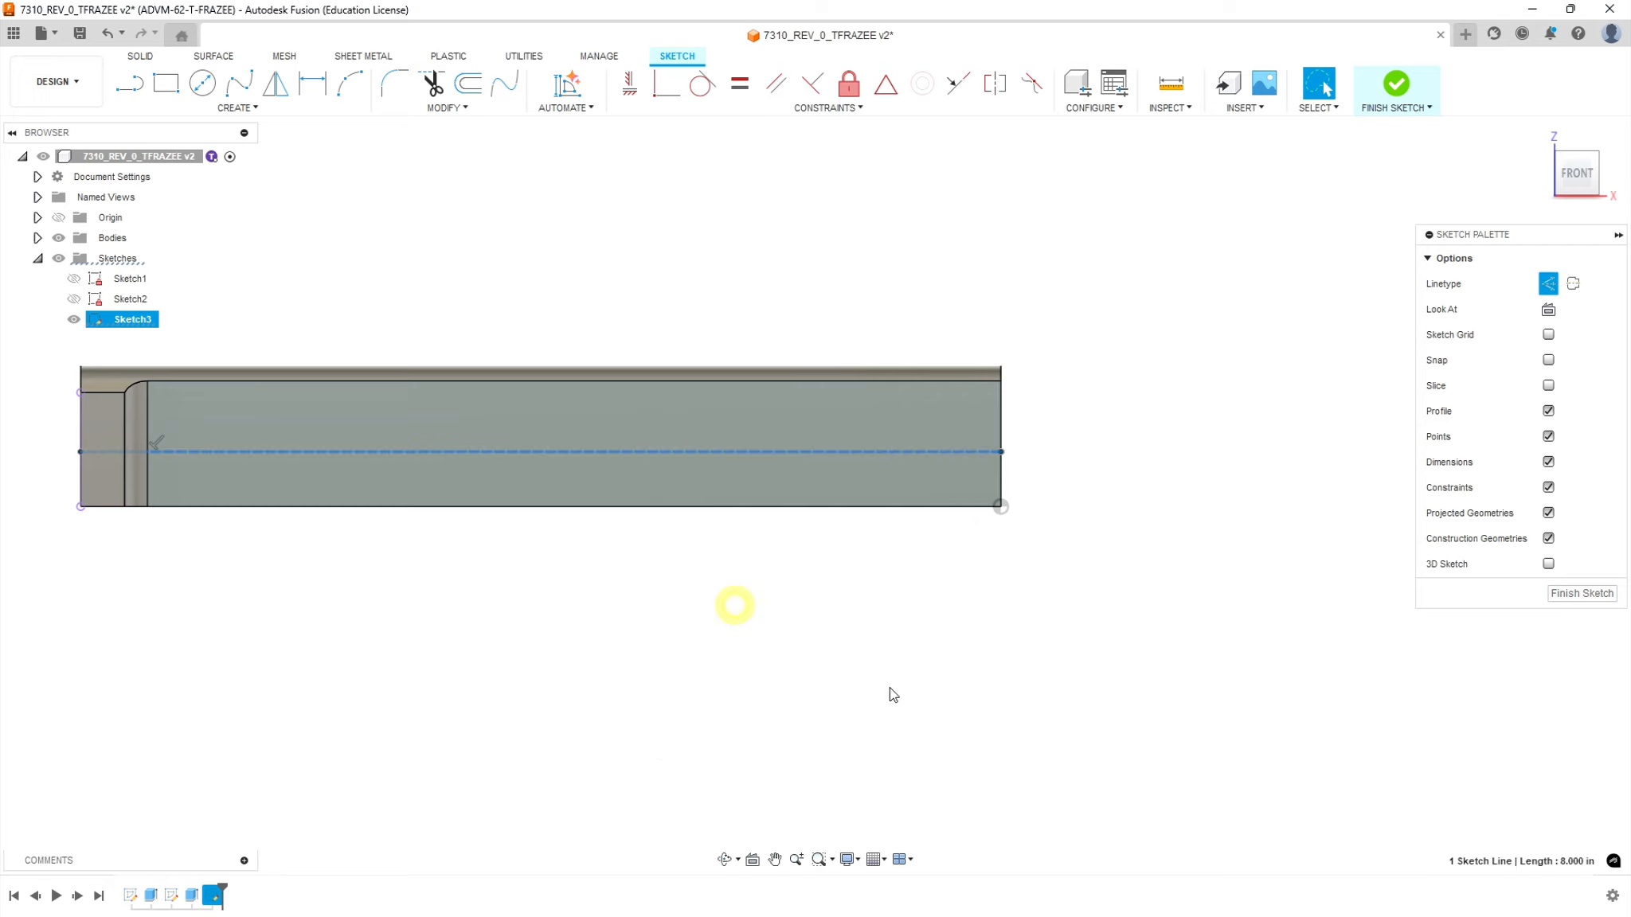
left_click(887, 687)
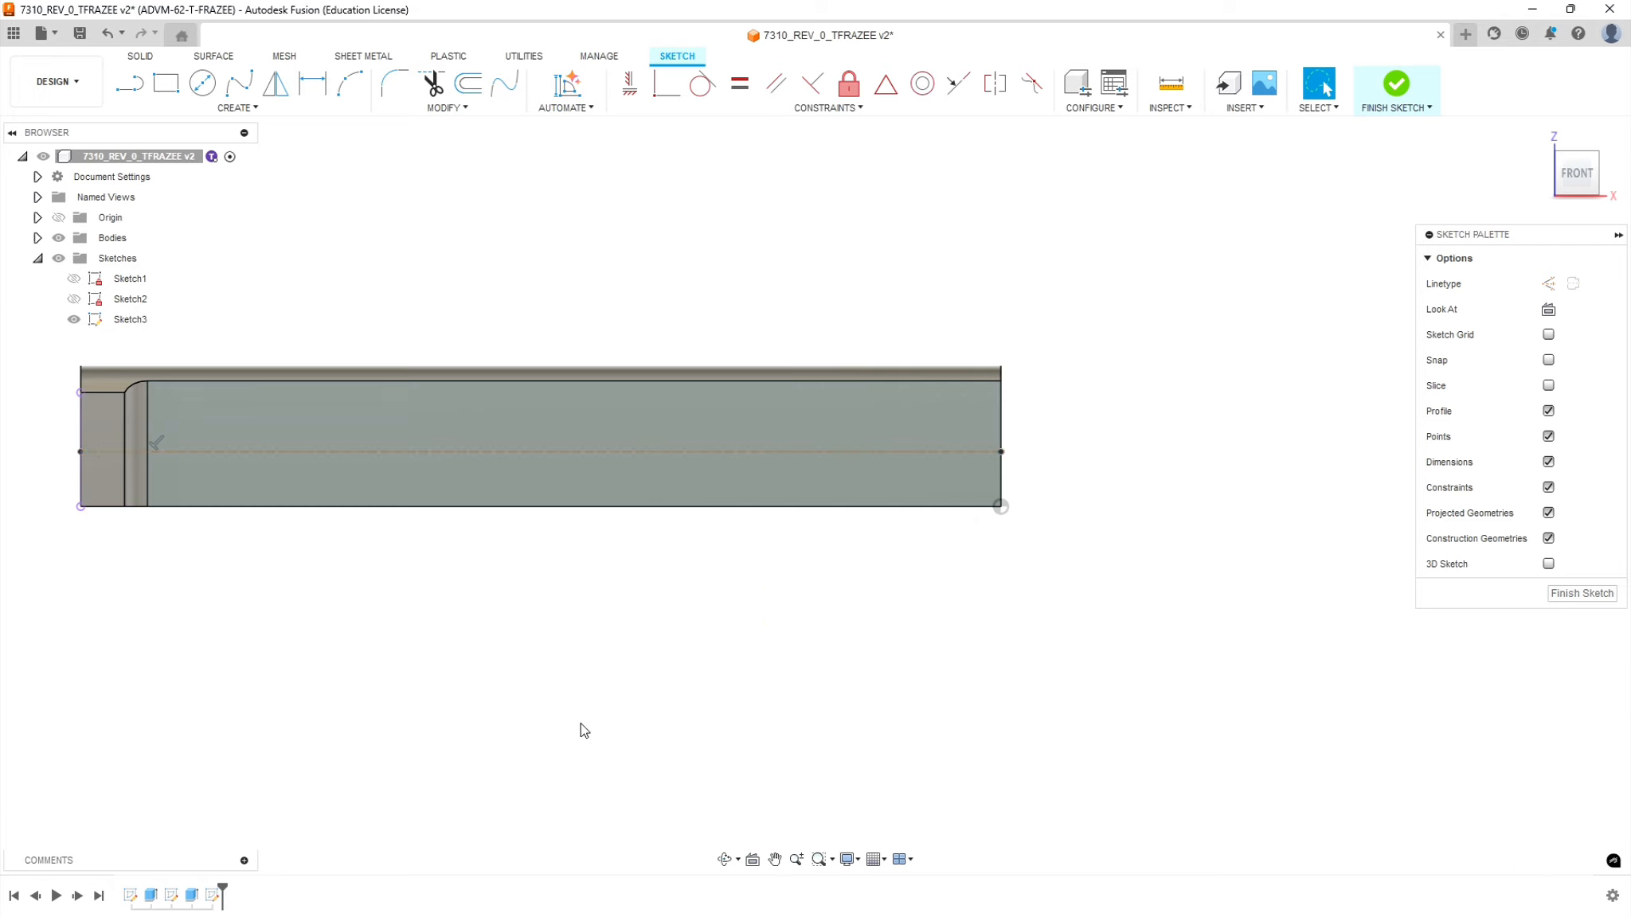
- Draw four separate circles on the front face, each centred on the horizontal construction line
left_click(203, 83)
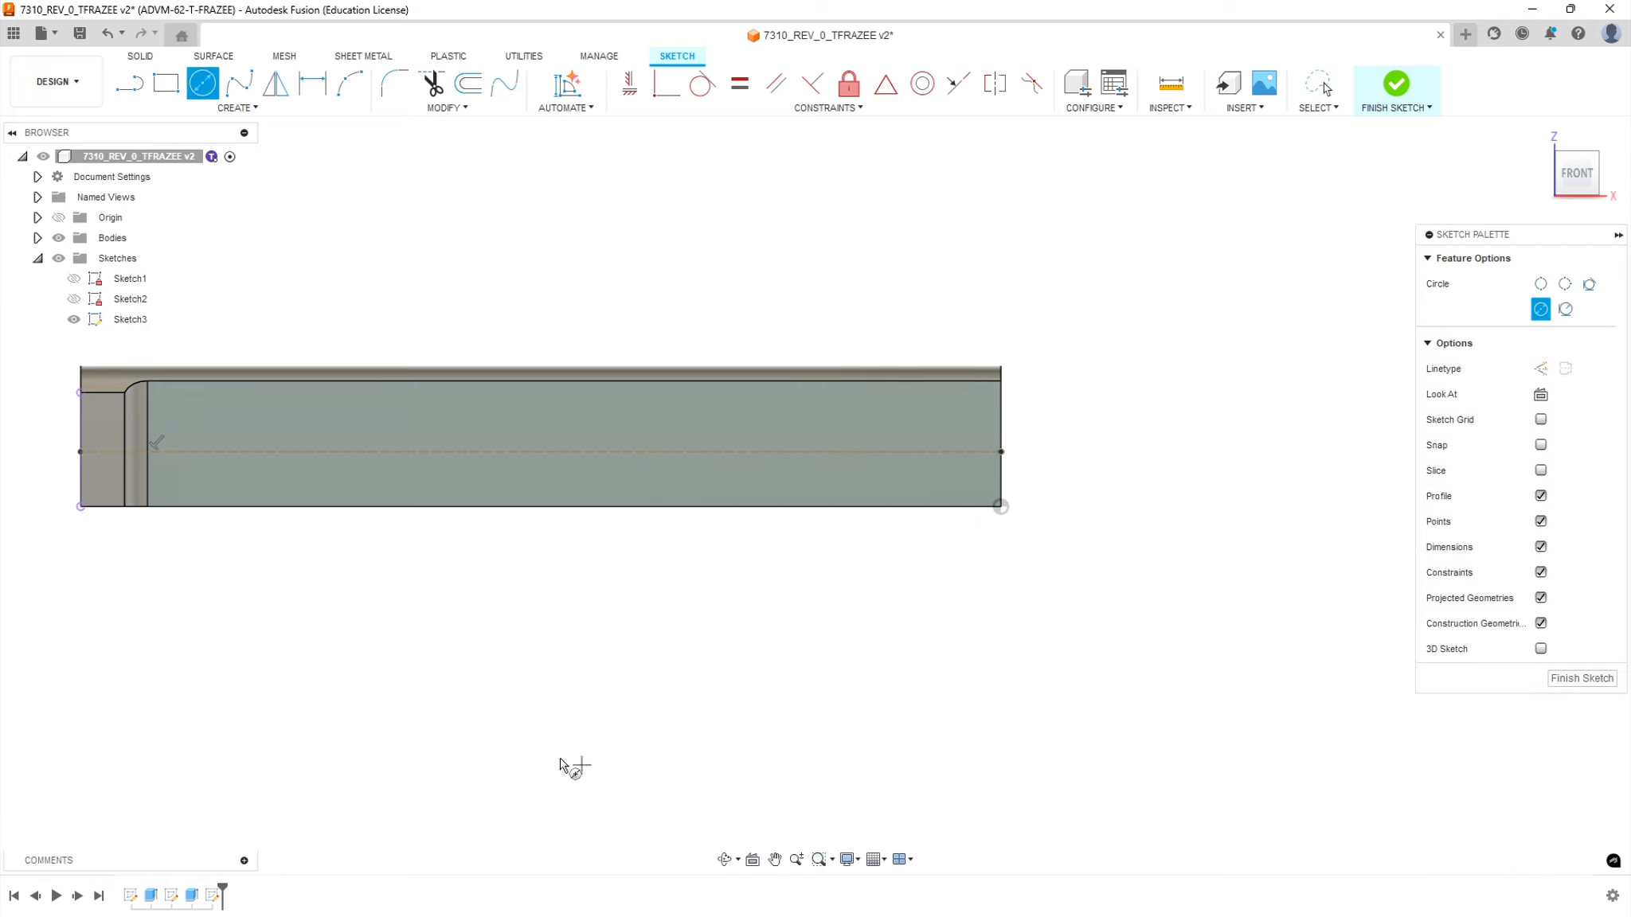
left_click(253, 452)
left_click(291, 459)
left_click(419, 452)
left_click(456, 469)
left_click(540, 452)
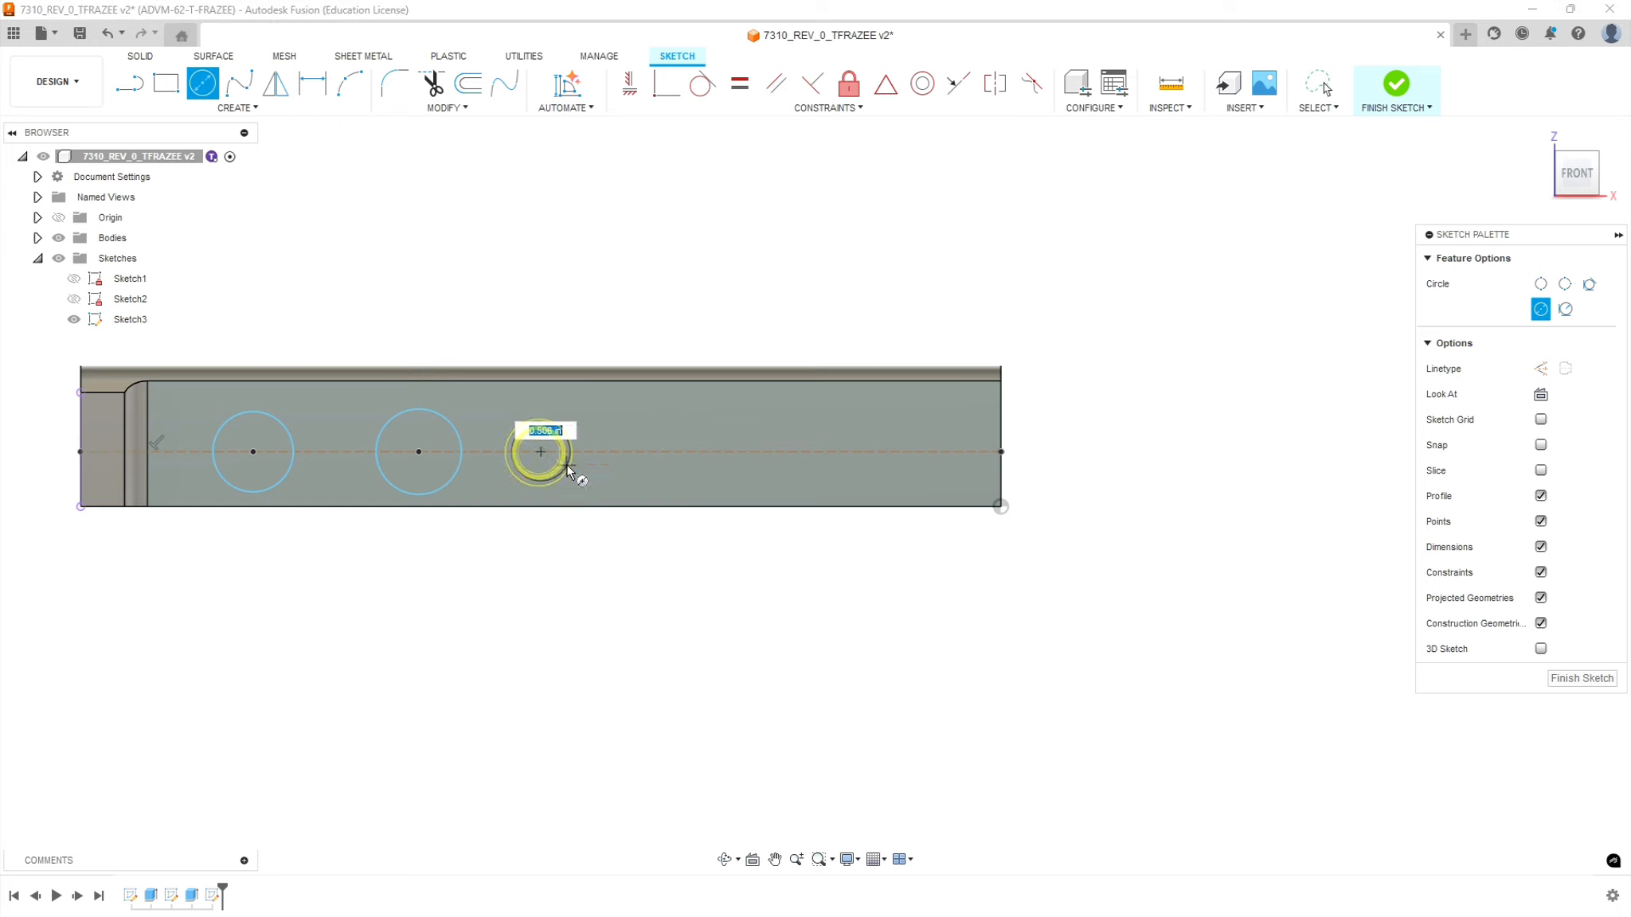
left_click(582, 470)
left_click(693, 452)
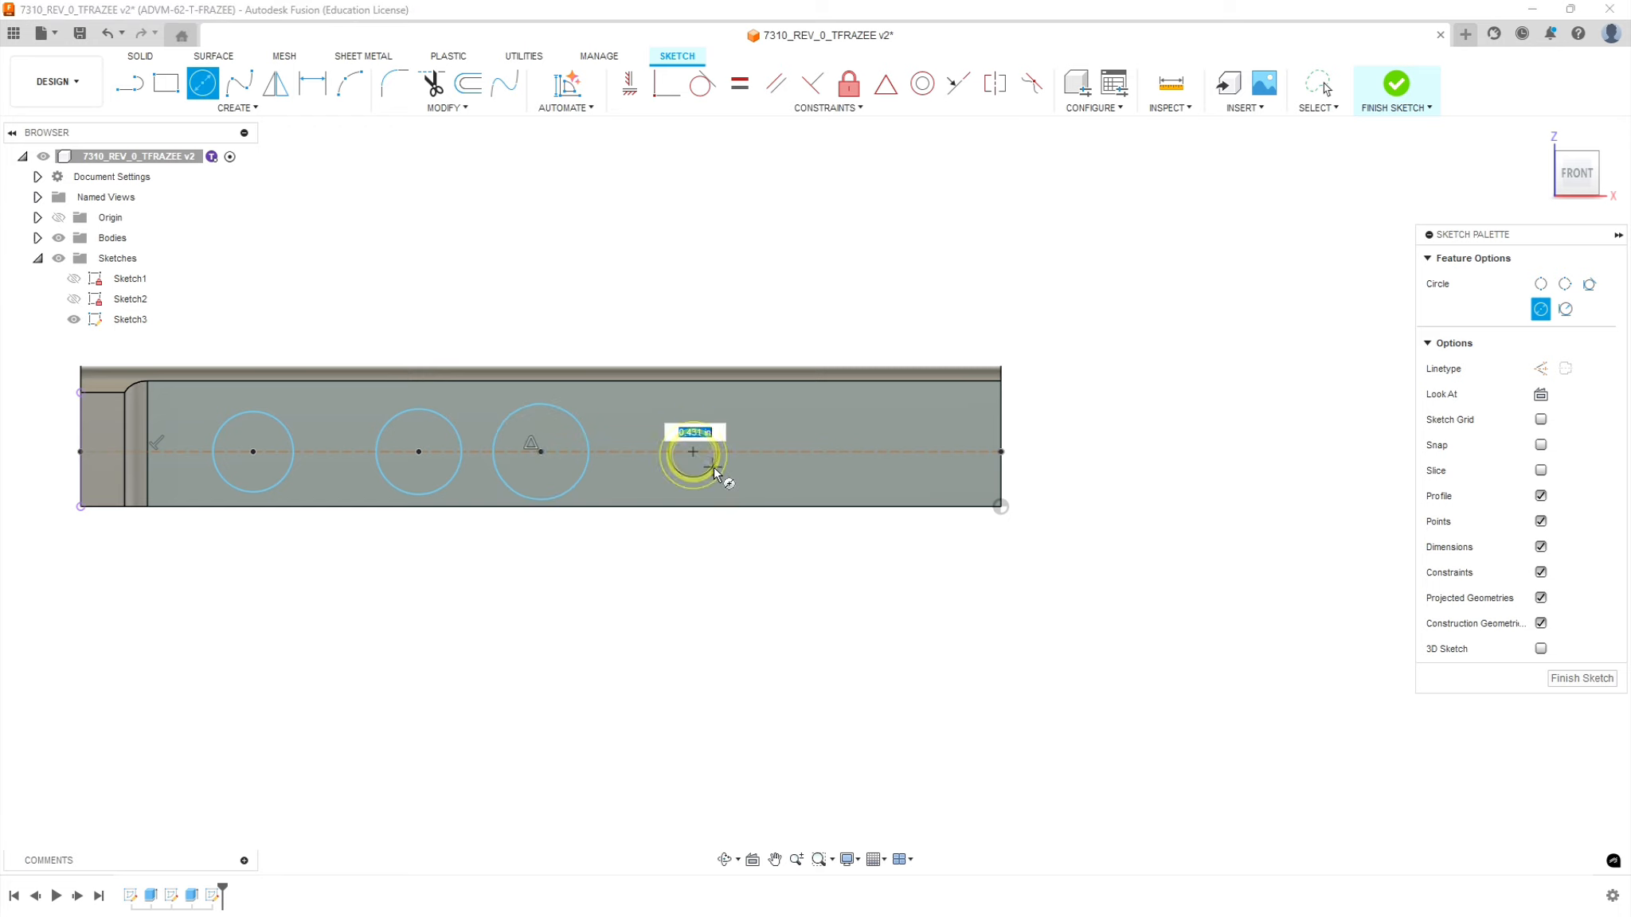
left_click(720, 476)
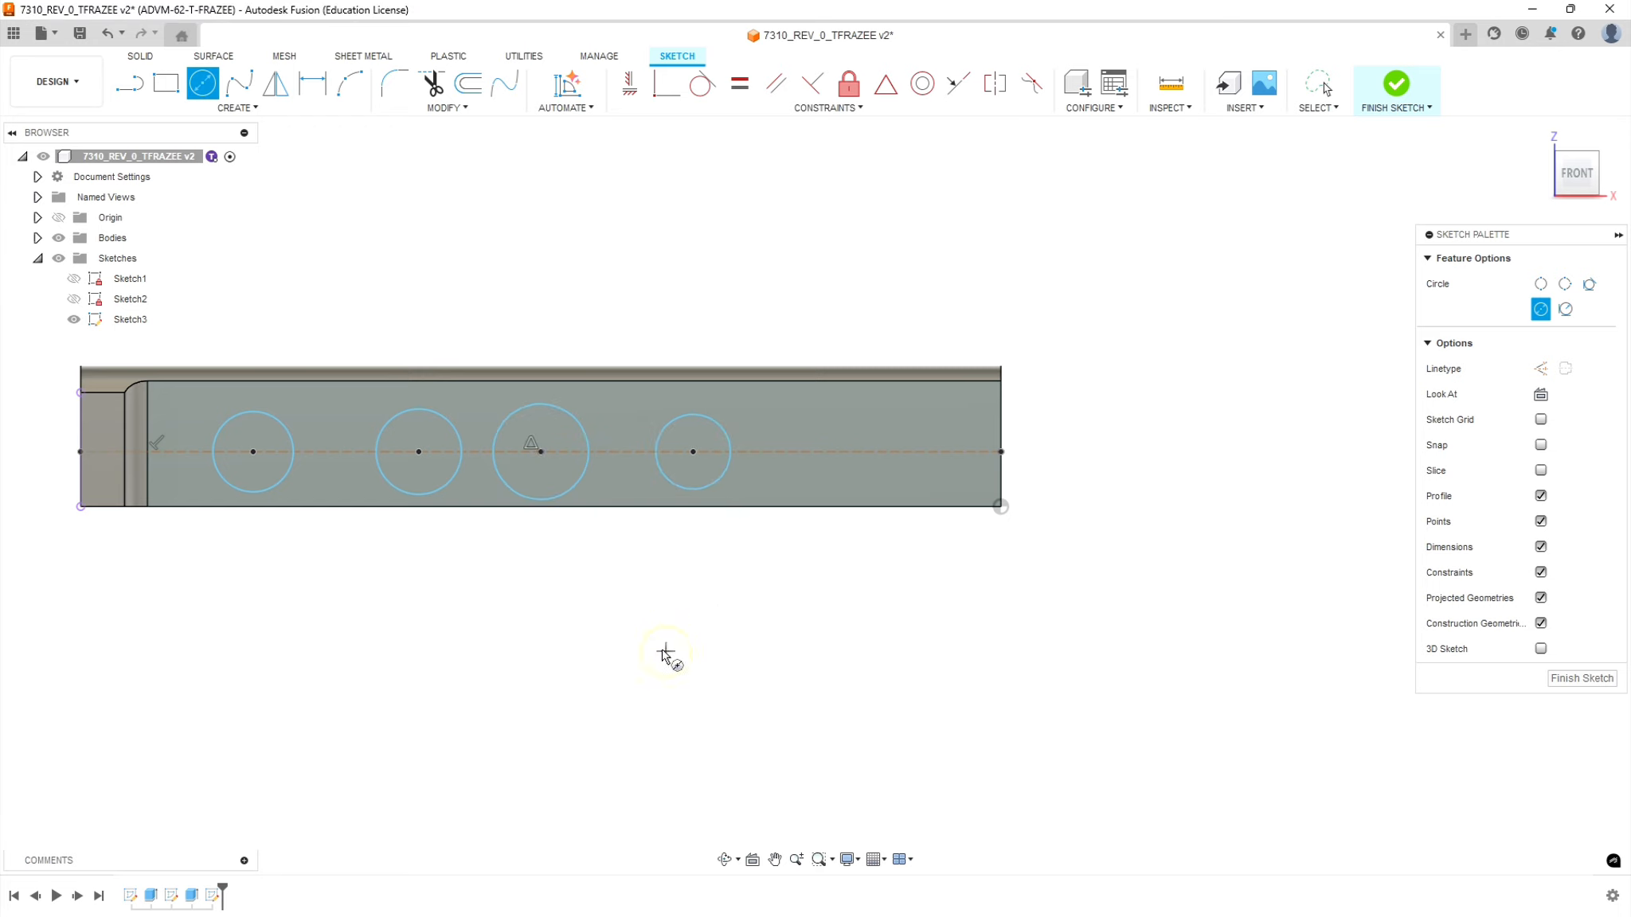
- Dimension the diameter of the circle nearest the head as 0.547 in
key("Escape")
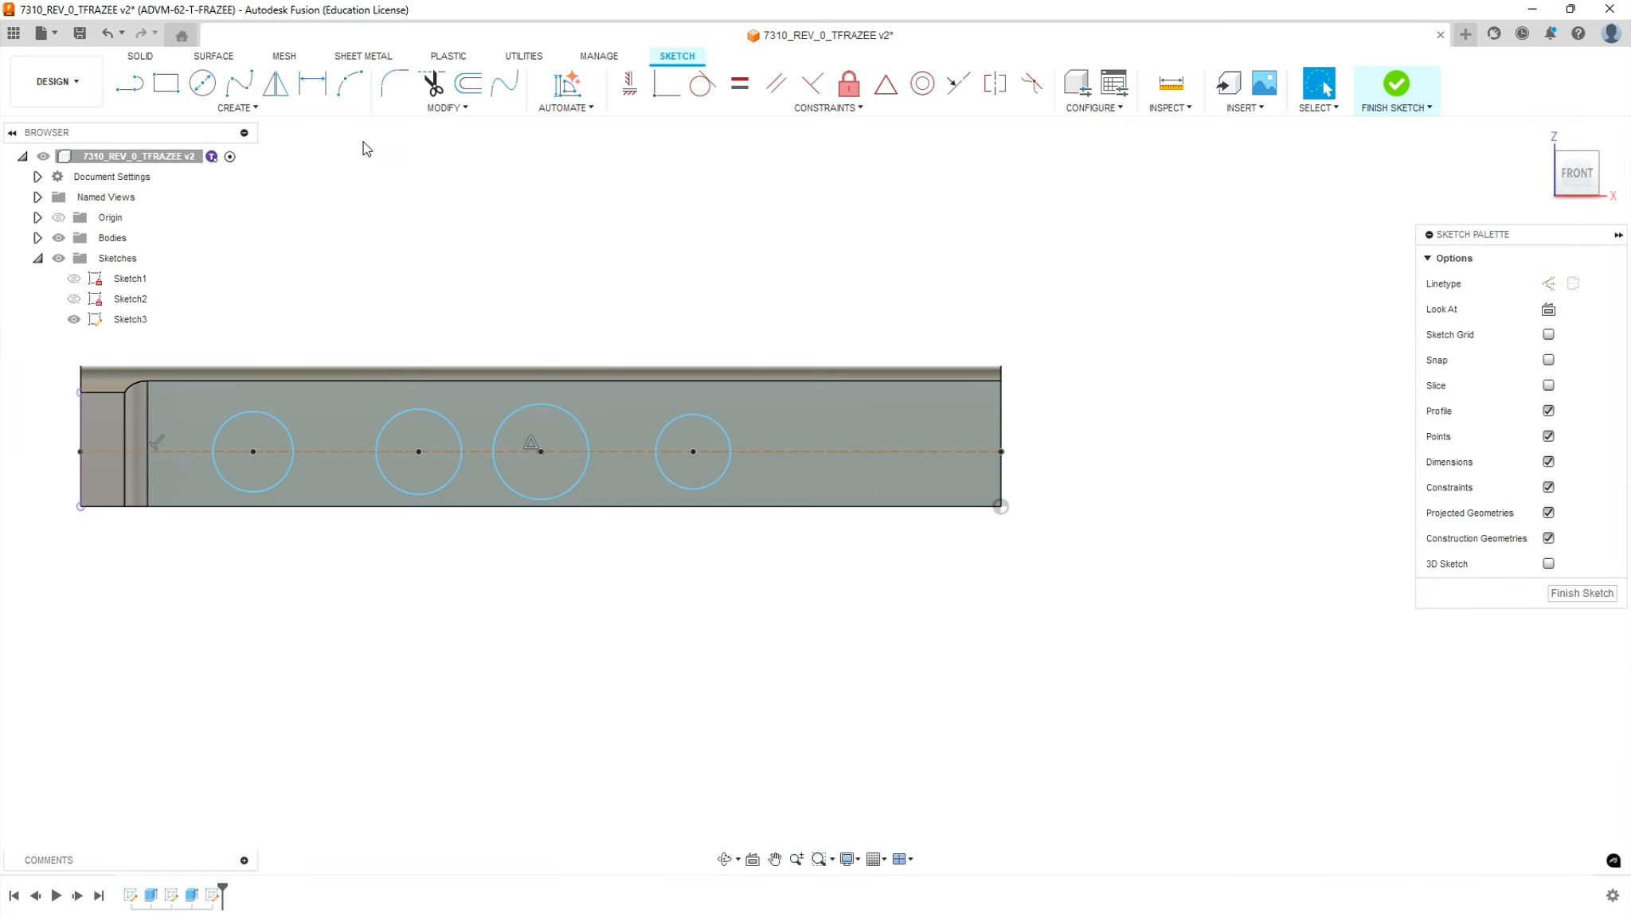
left_click(312, 83)
left_click(263, 415)
left_click(349, 280)
key("BackSpace")
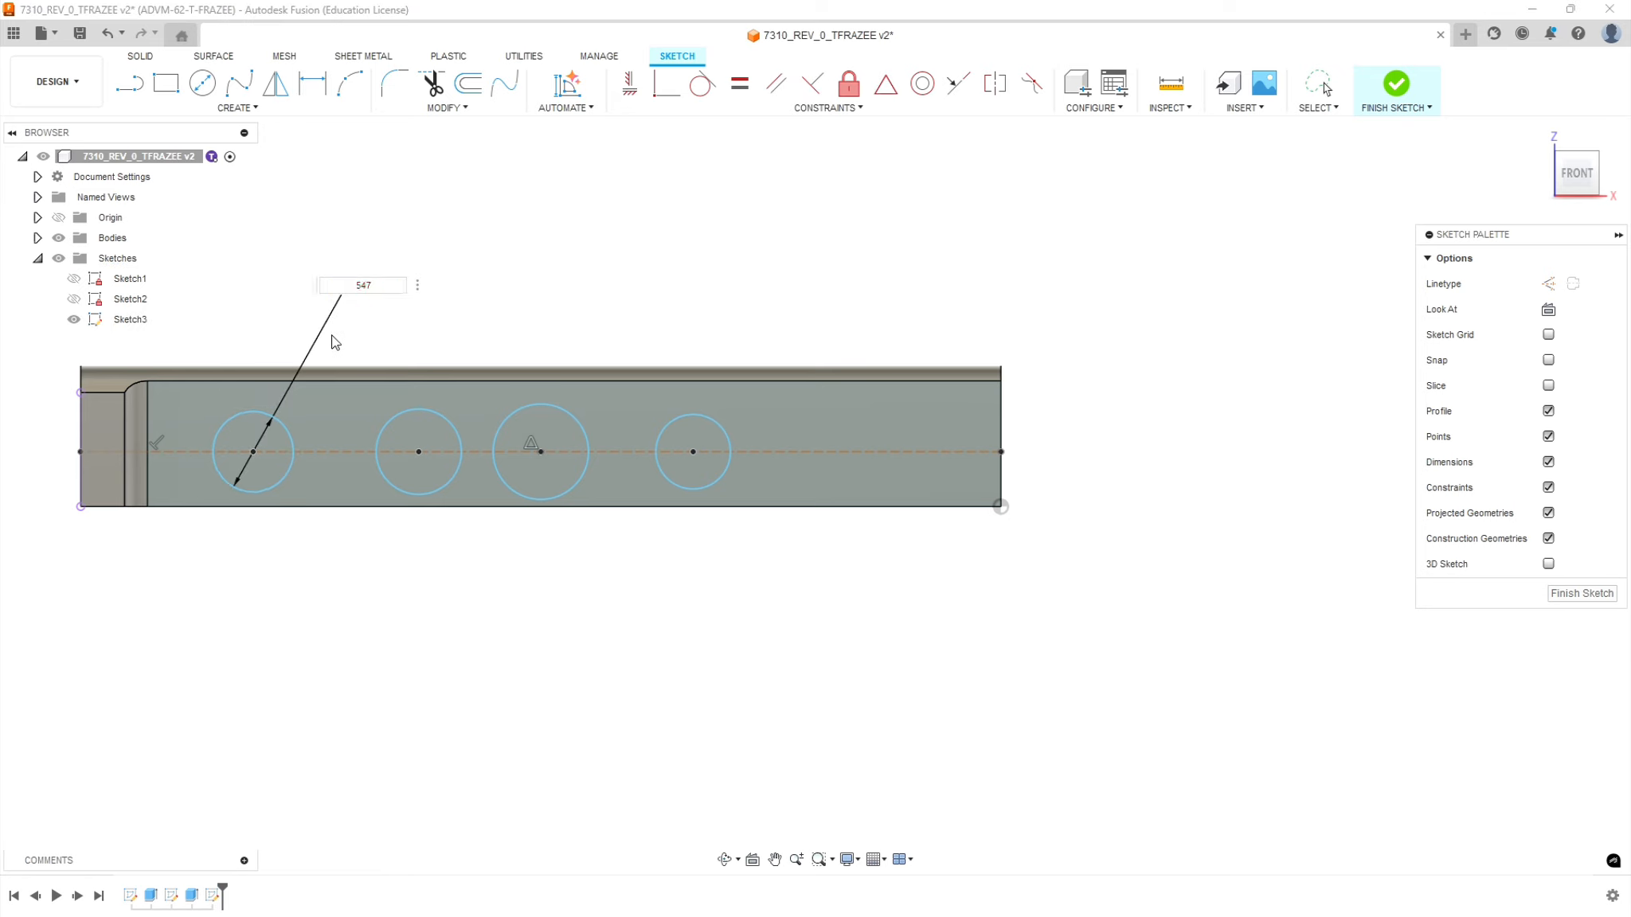
key("Return")
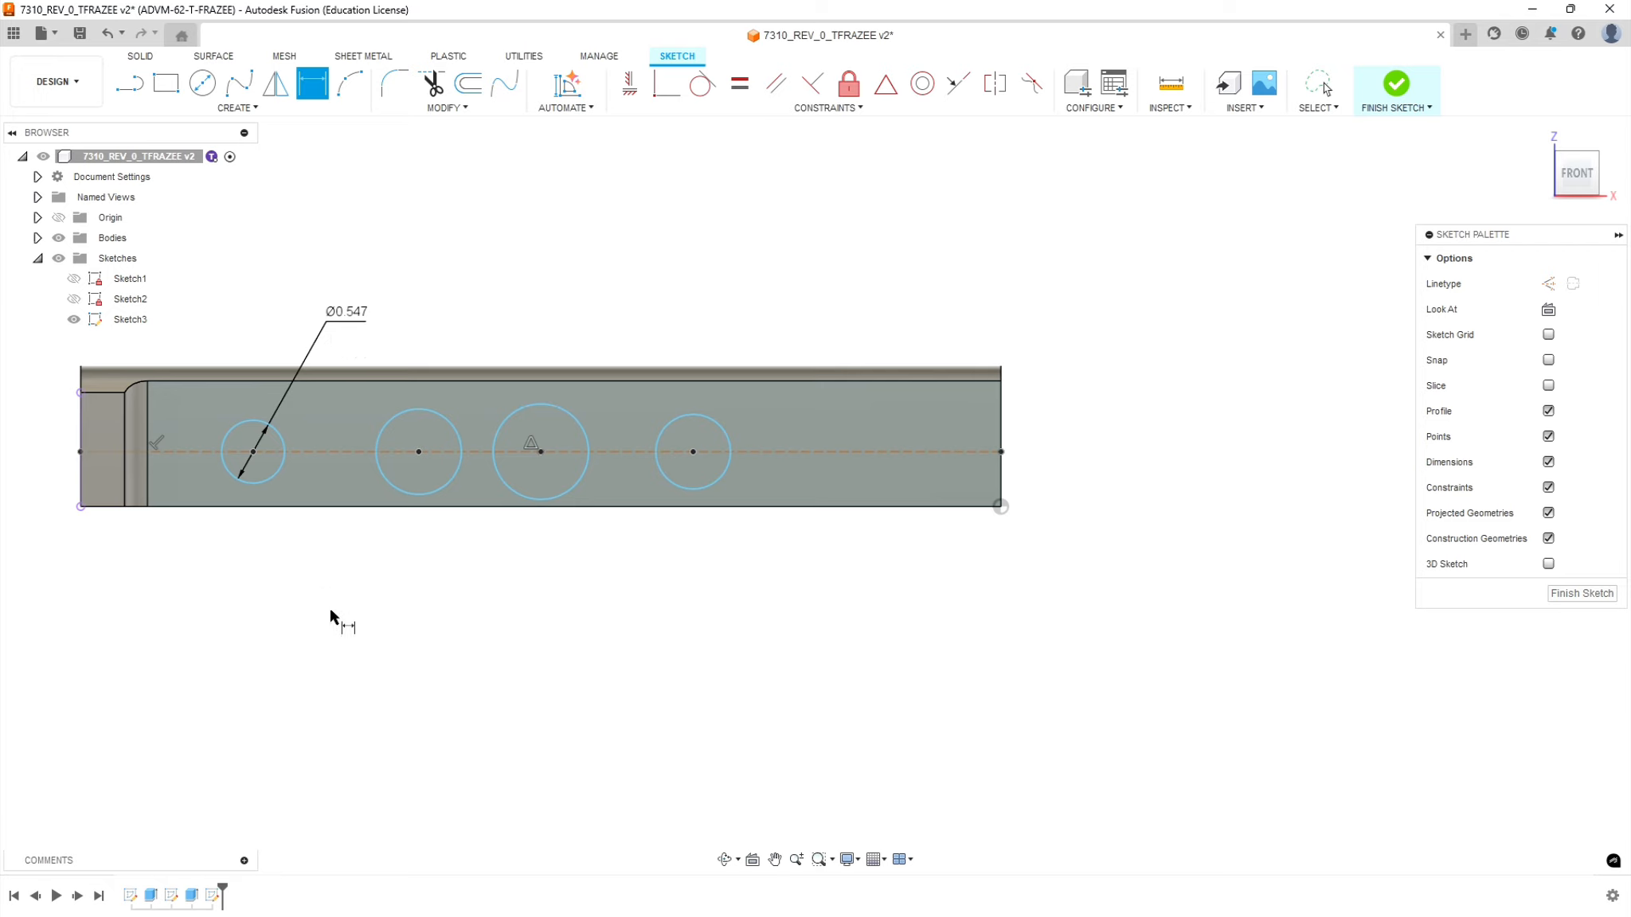
key("Escape")
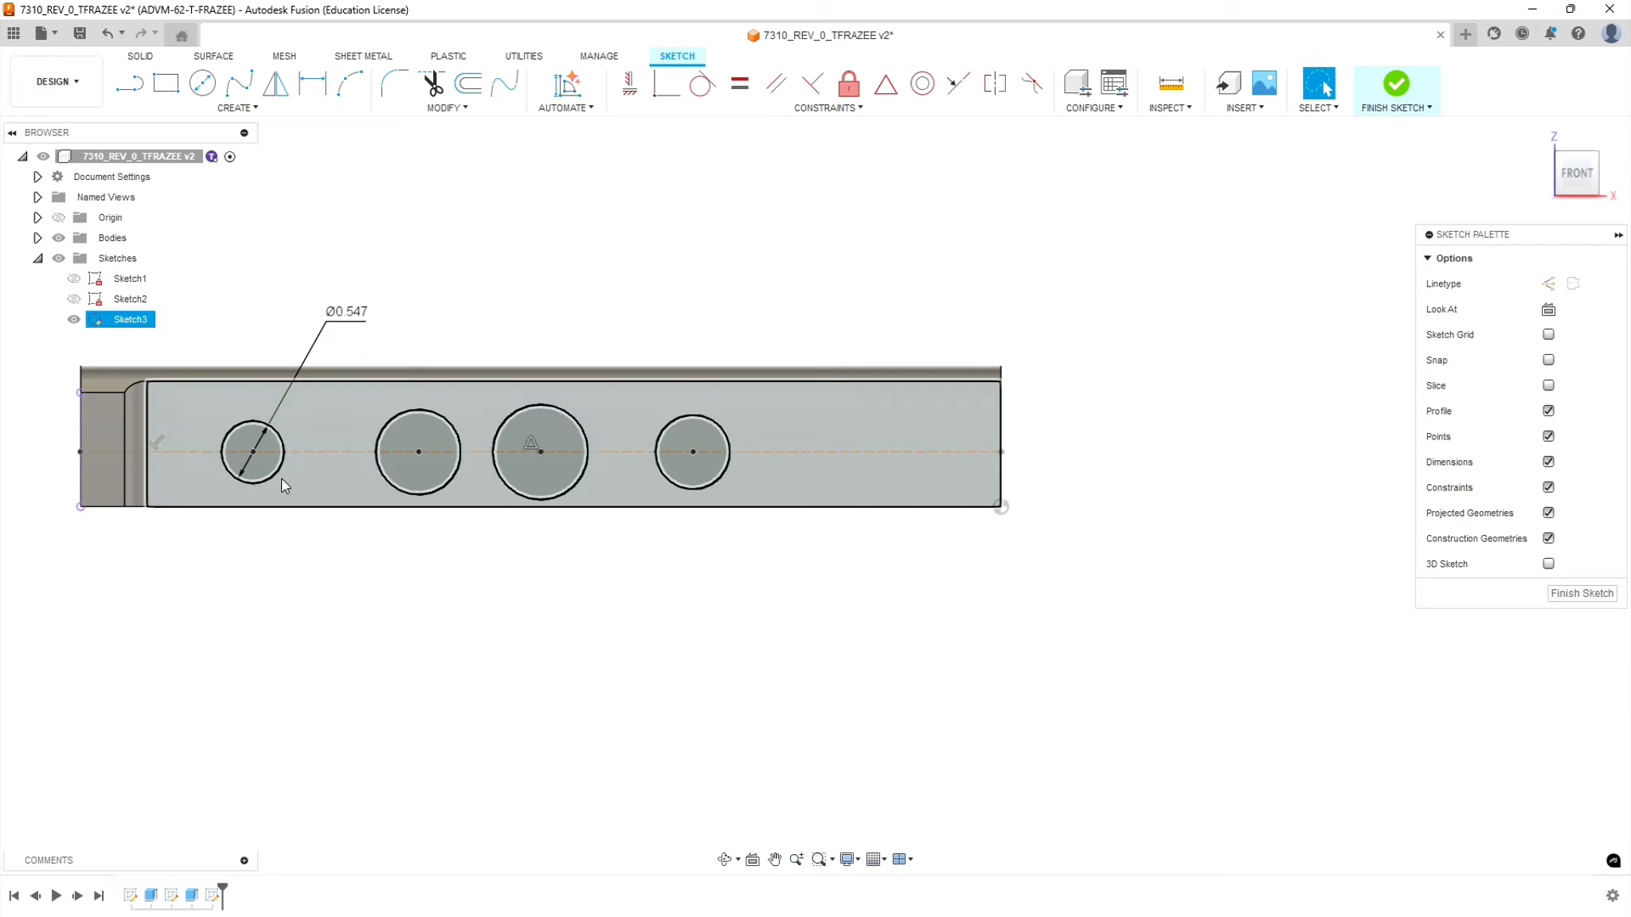
- Apply an Equal constraint to all four circles so they share the dimensioned circle's diameter
left_click(278, 474)
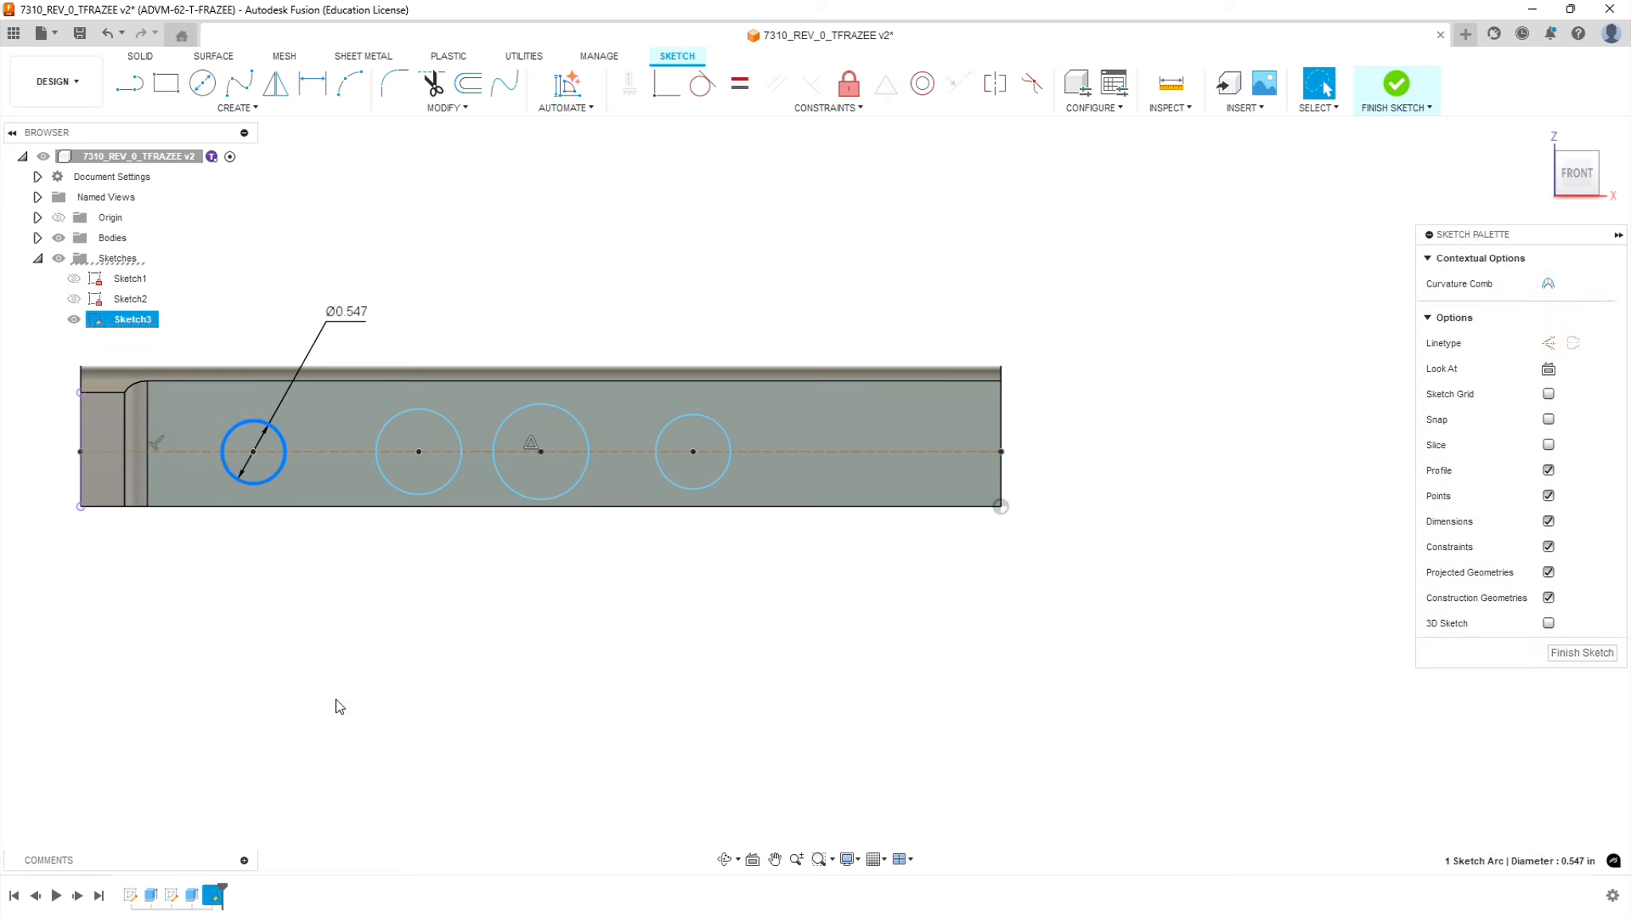
left_click(442, 478, "shift")
left_click(516, 494, "shift")
left_click(684, 487, "shift")
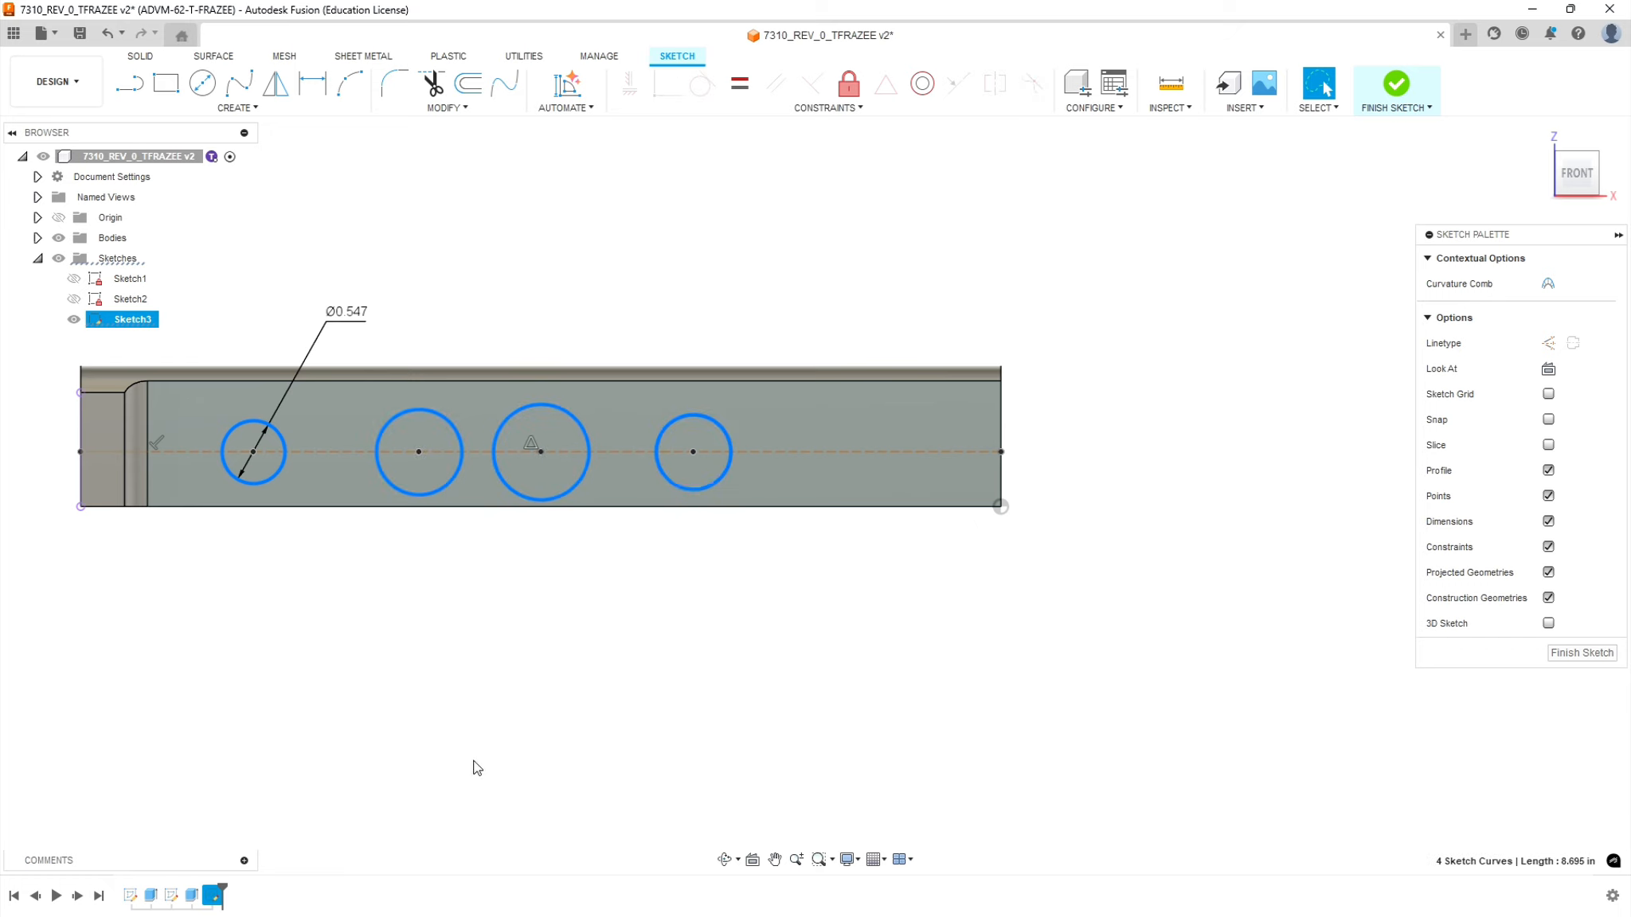
left_click(747, 85)
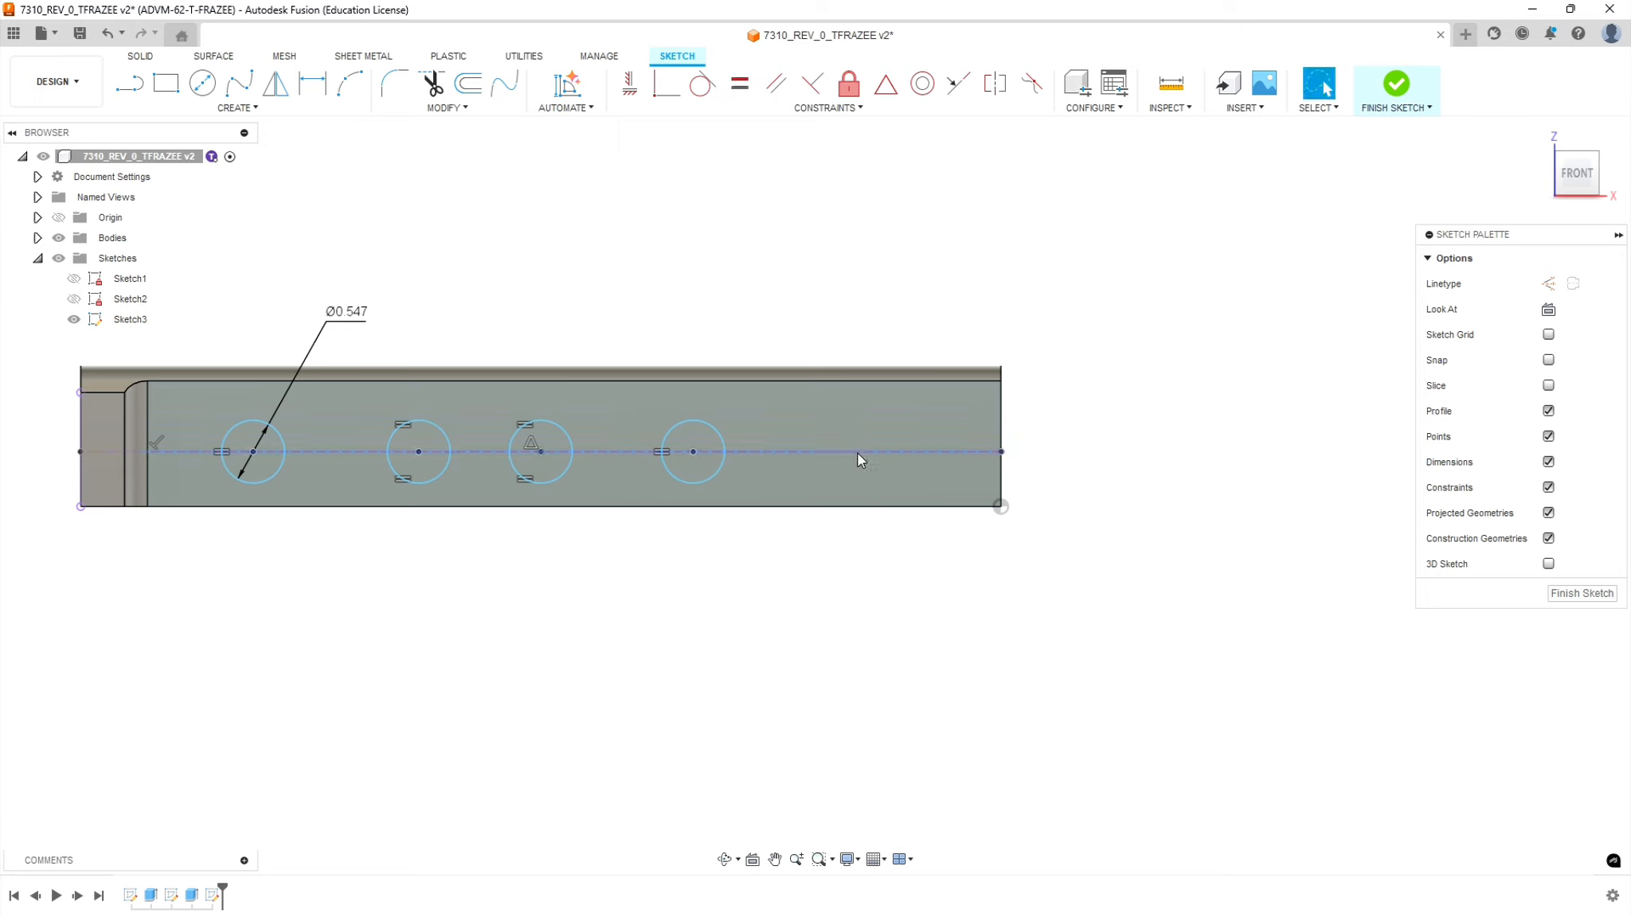
- Dimension the construction centerline 0.625 in above the front face's bottom edge
left_click_drag(857, 454, 852, 448)
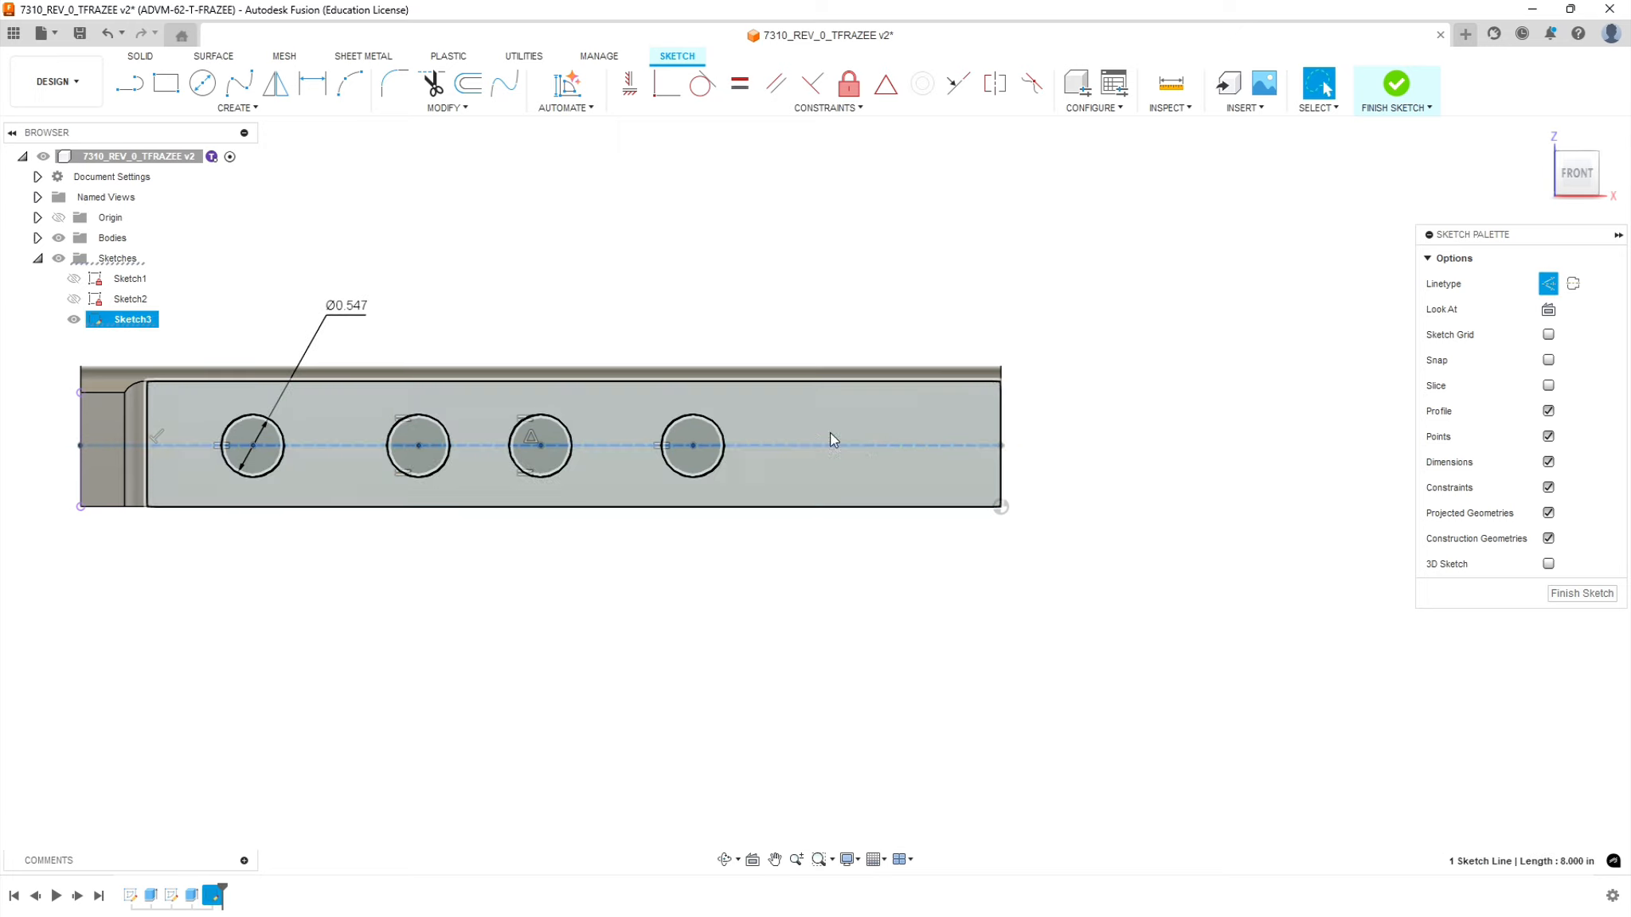
left_click(572, 281)
key("d")
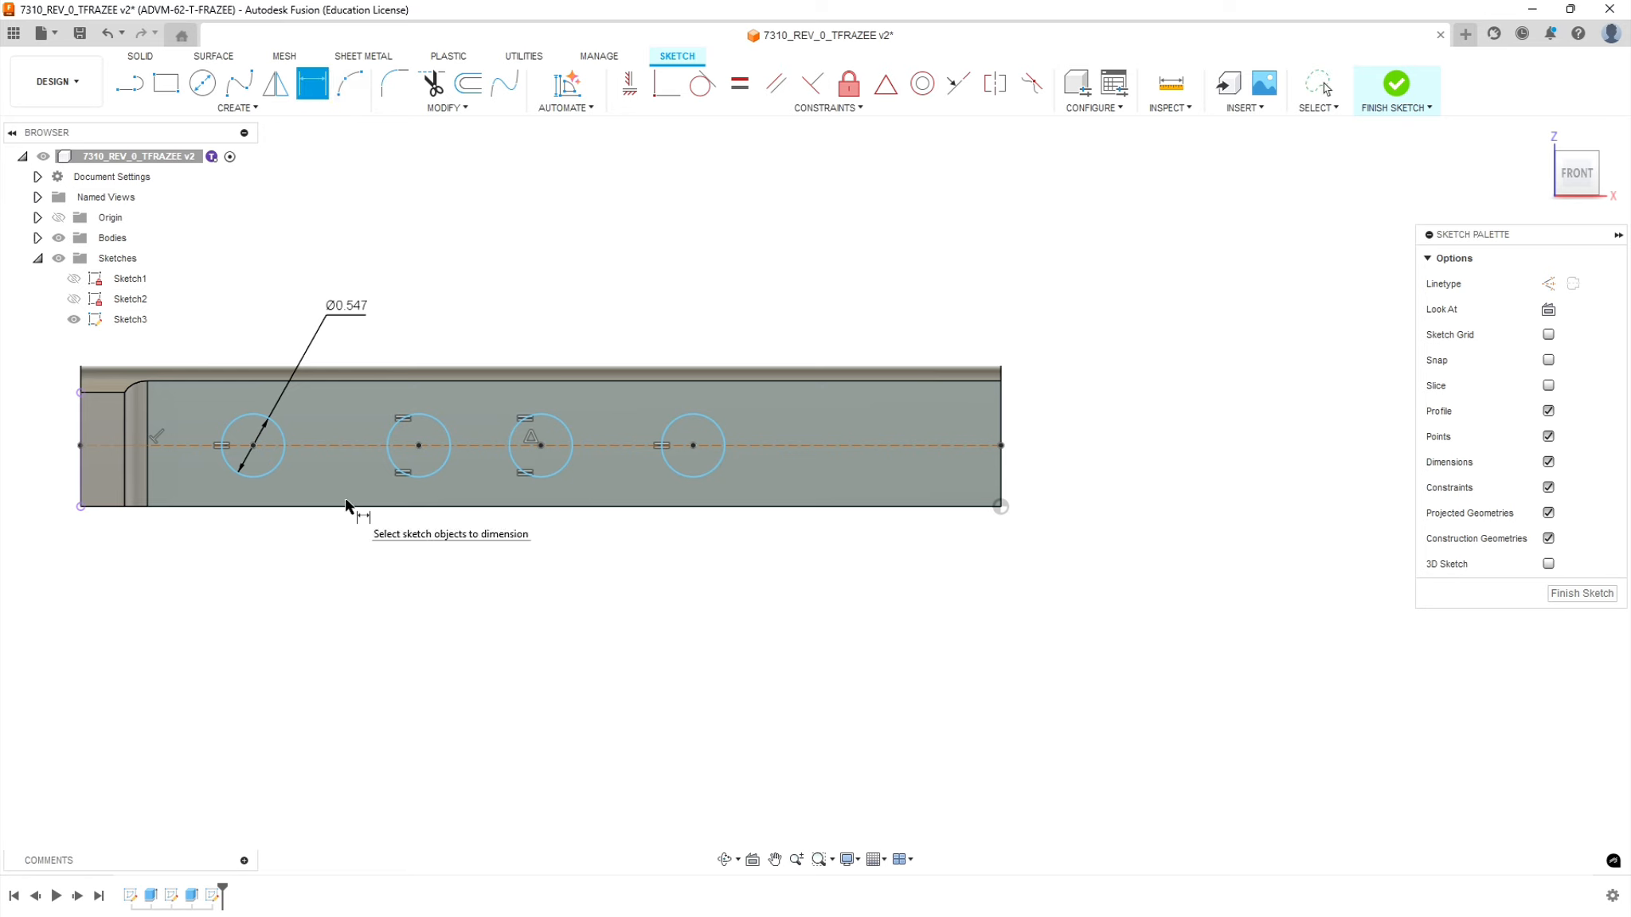
left_click(346, 506)
left_click(338, 445)
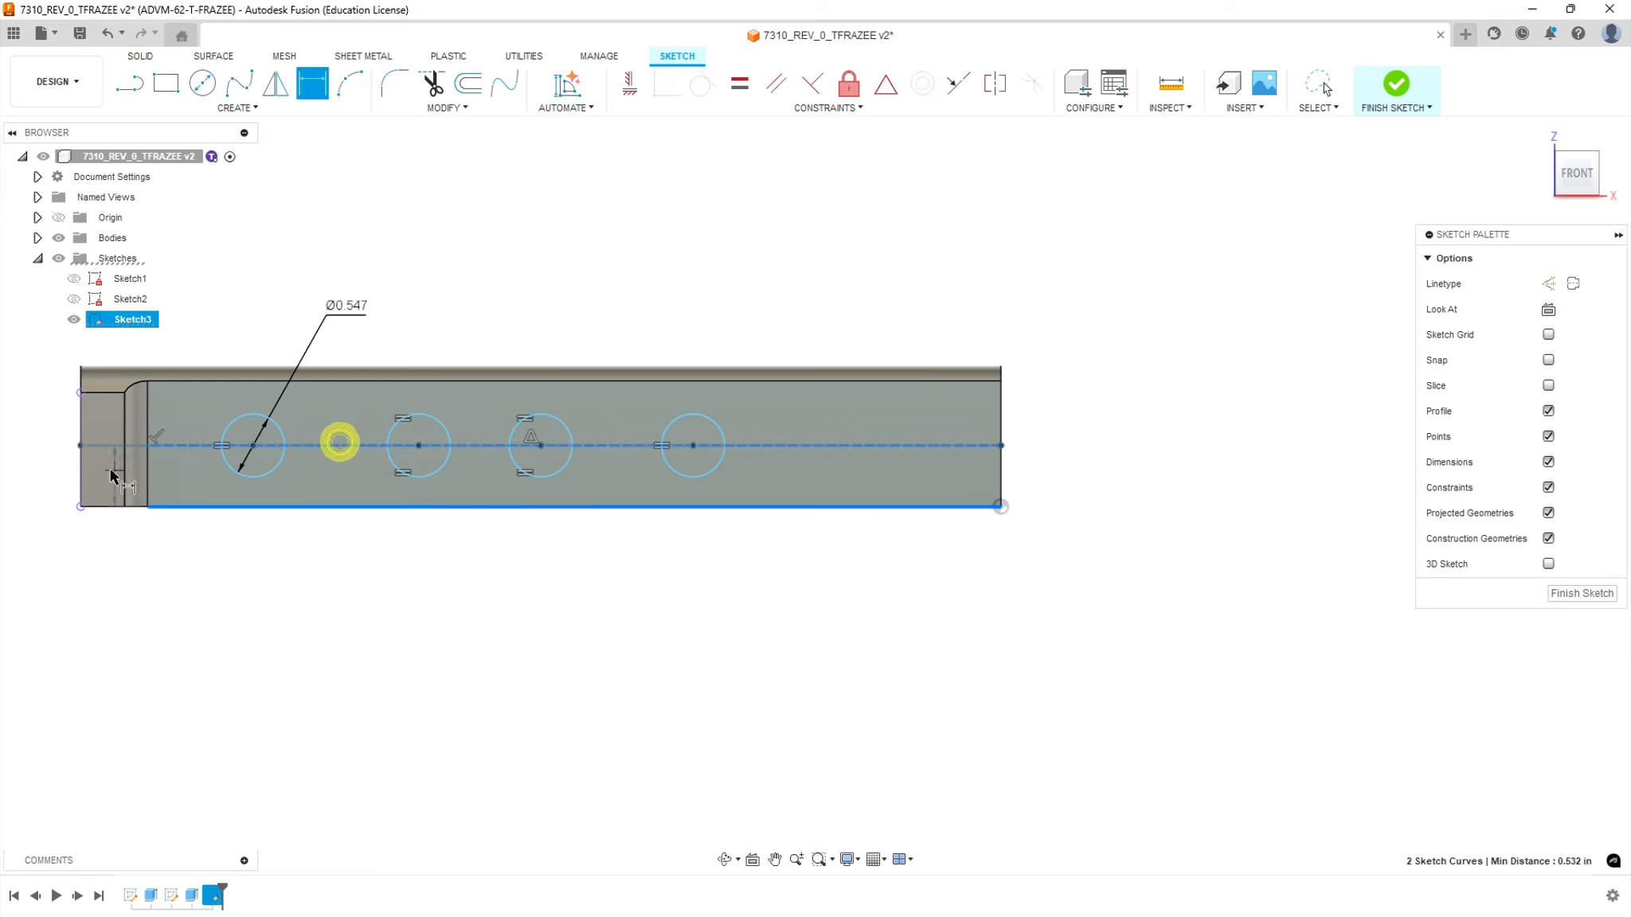
left_click(48, 463)
key("BackSpace")
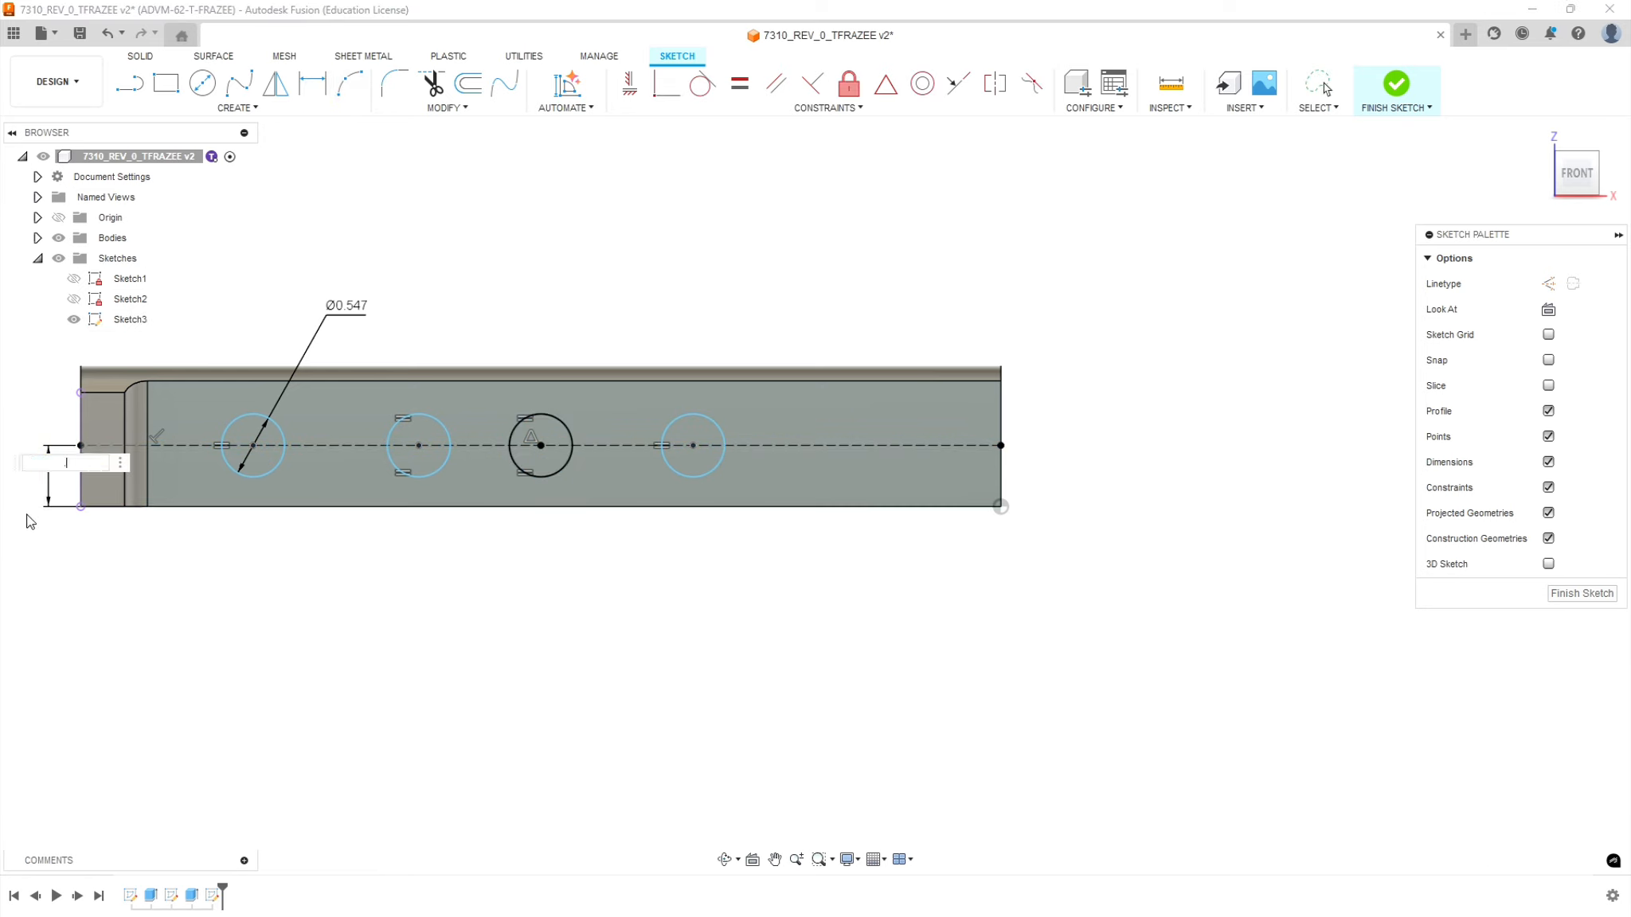
type(".625")
key("Return")
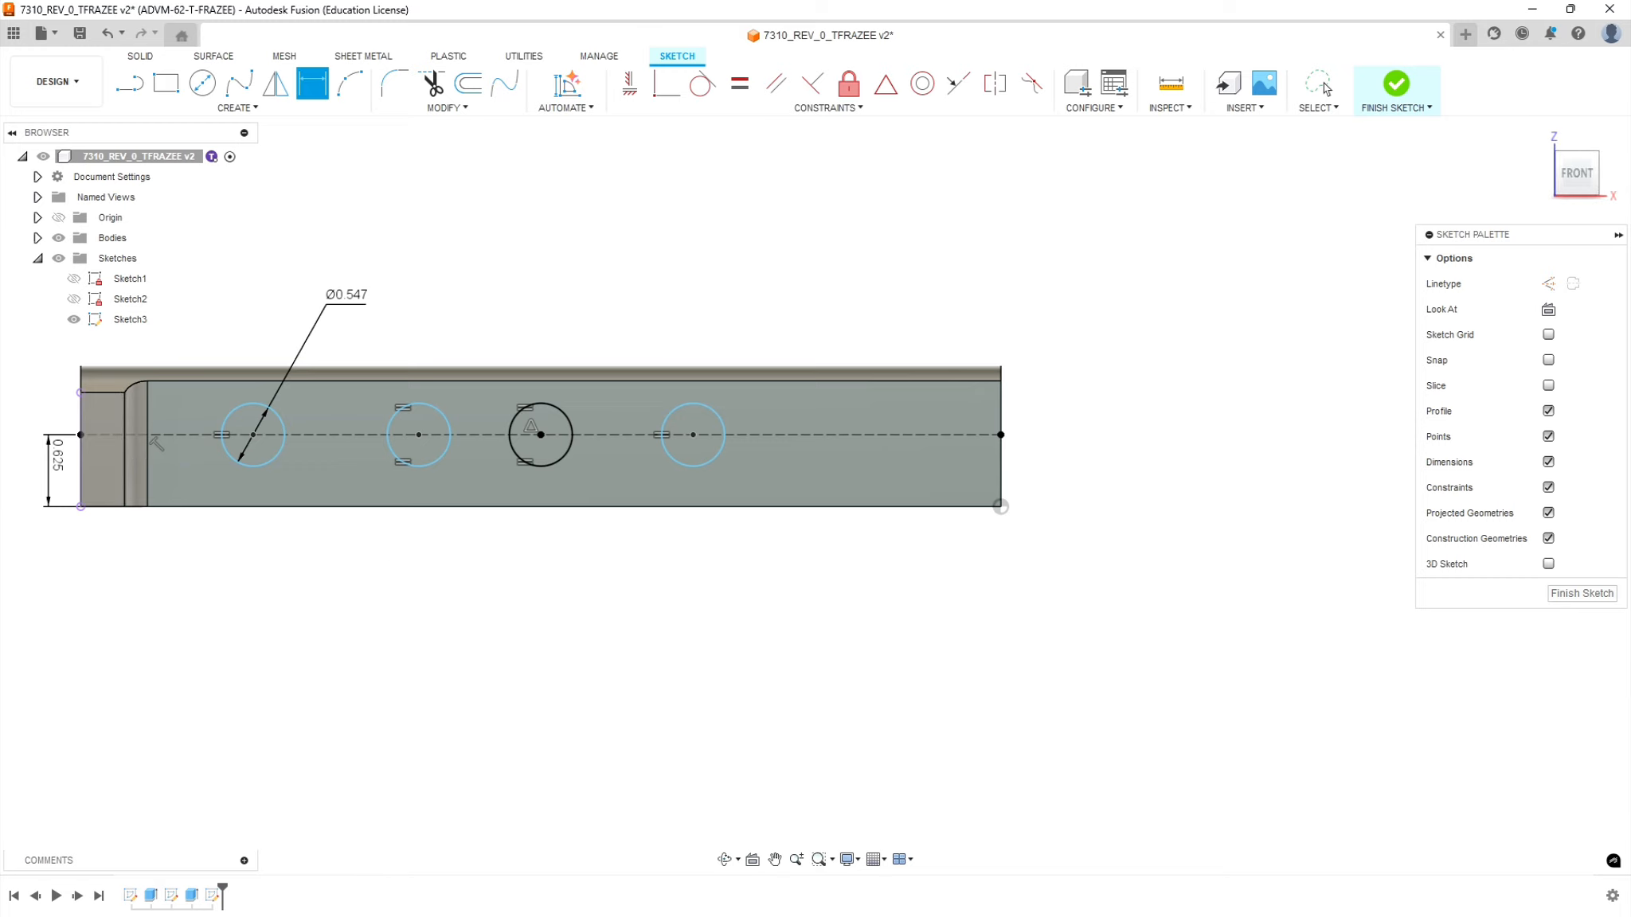
- Consult the 7310 drawing for the hole positions and dimension the first circle's center 1.85 in from the head's outer edge
key("alt+Tab")
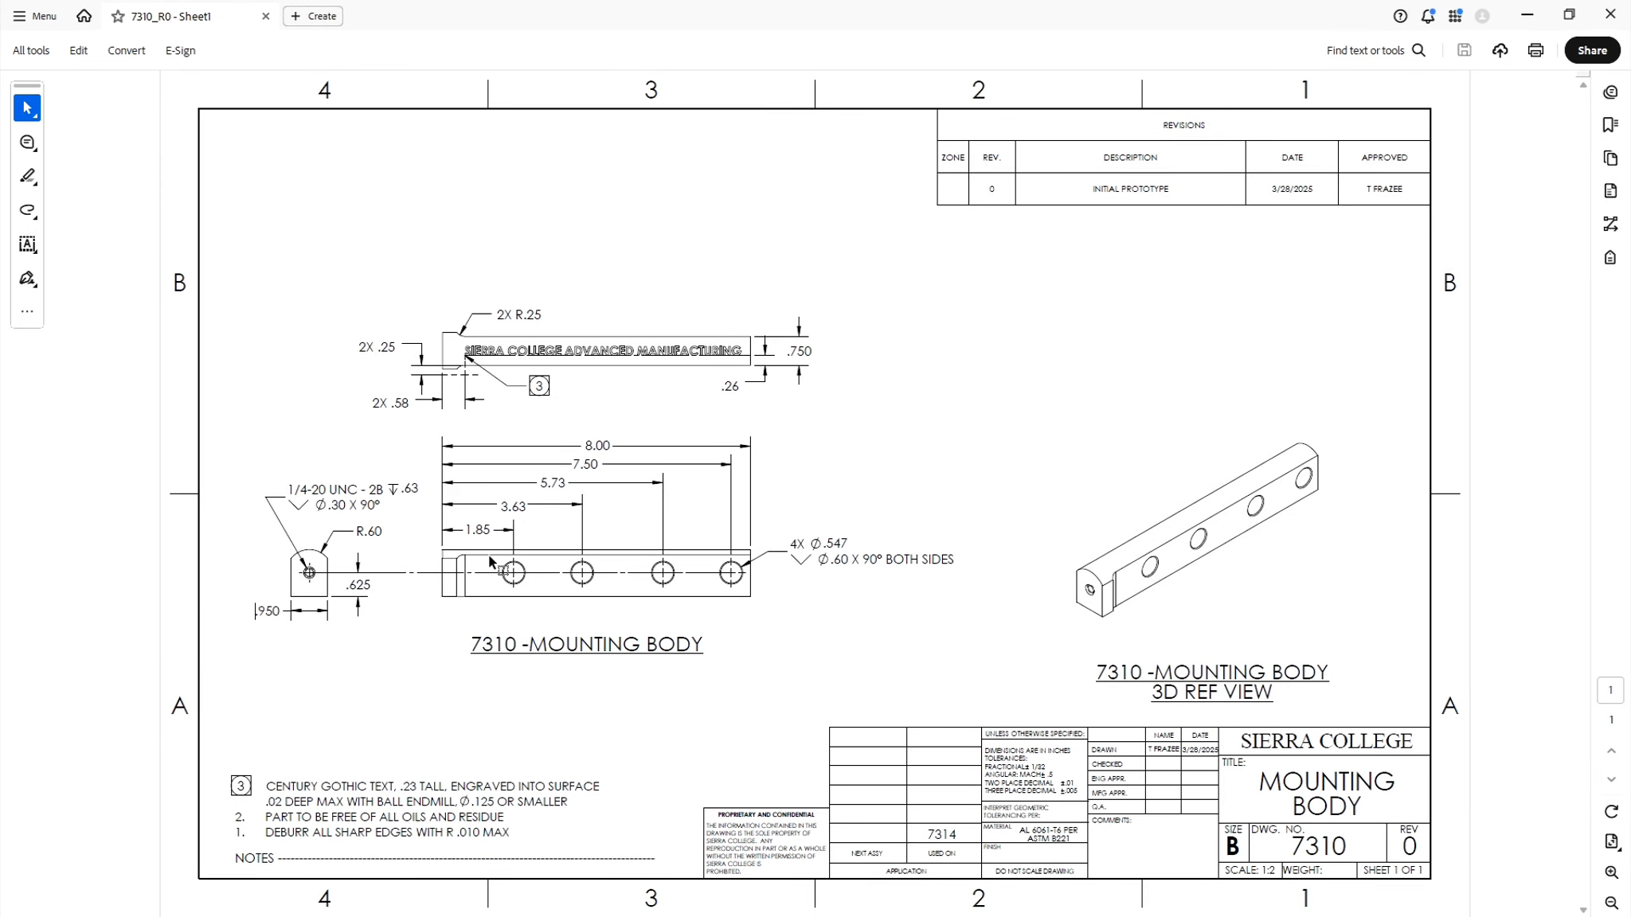
left_click(1526, 15)
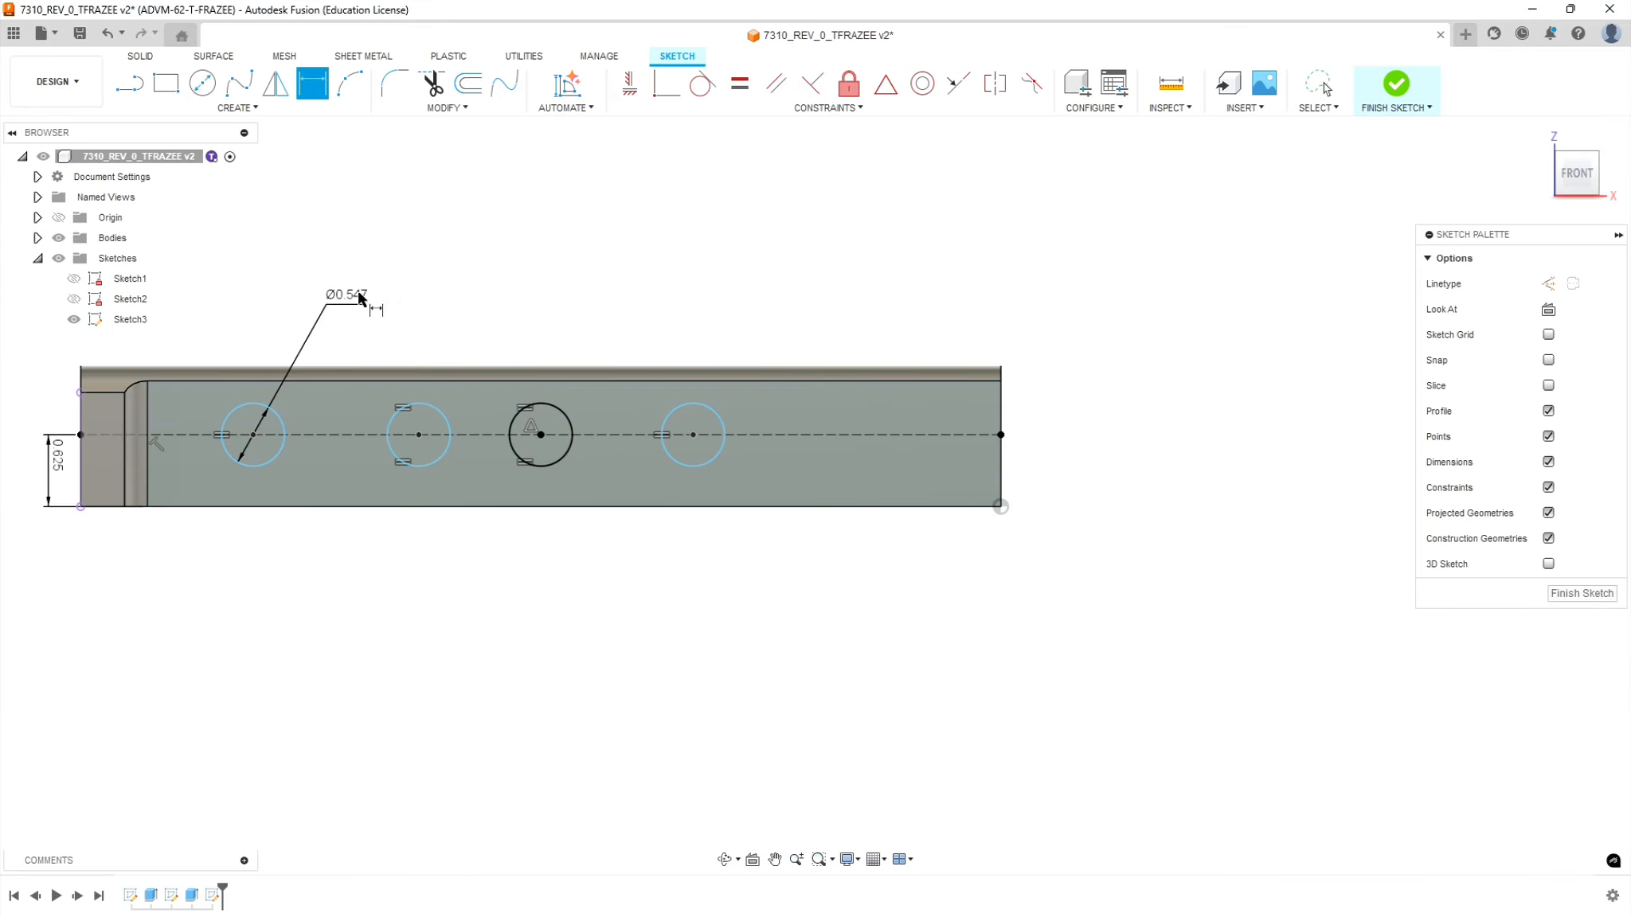
left_click(82, 414)
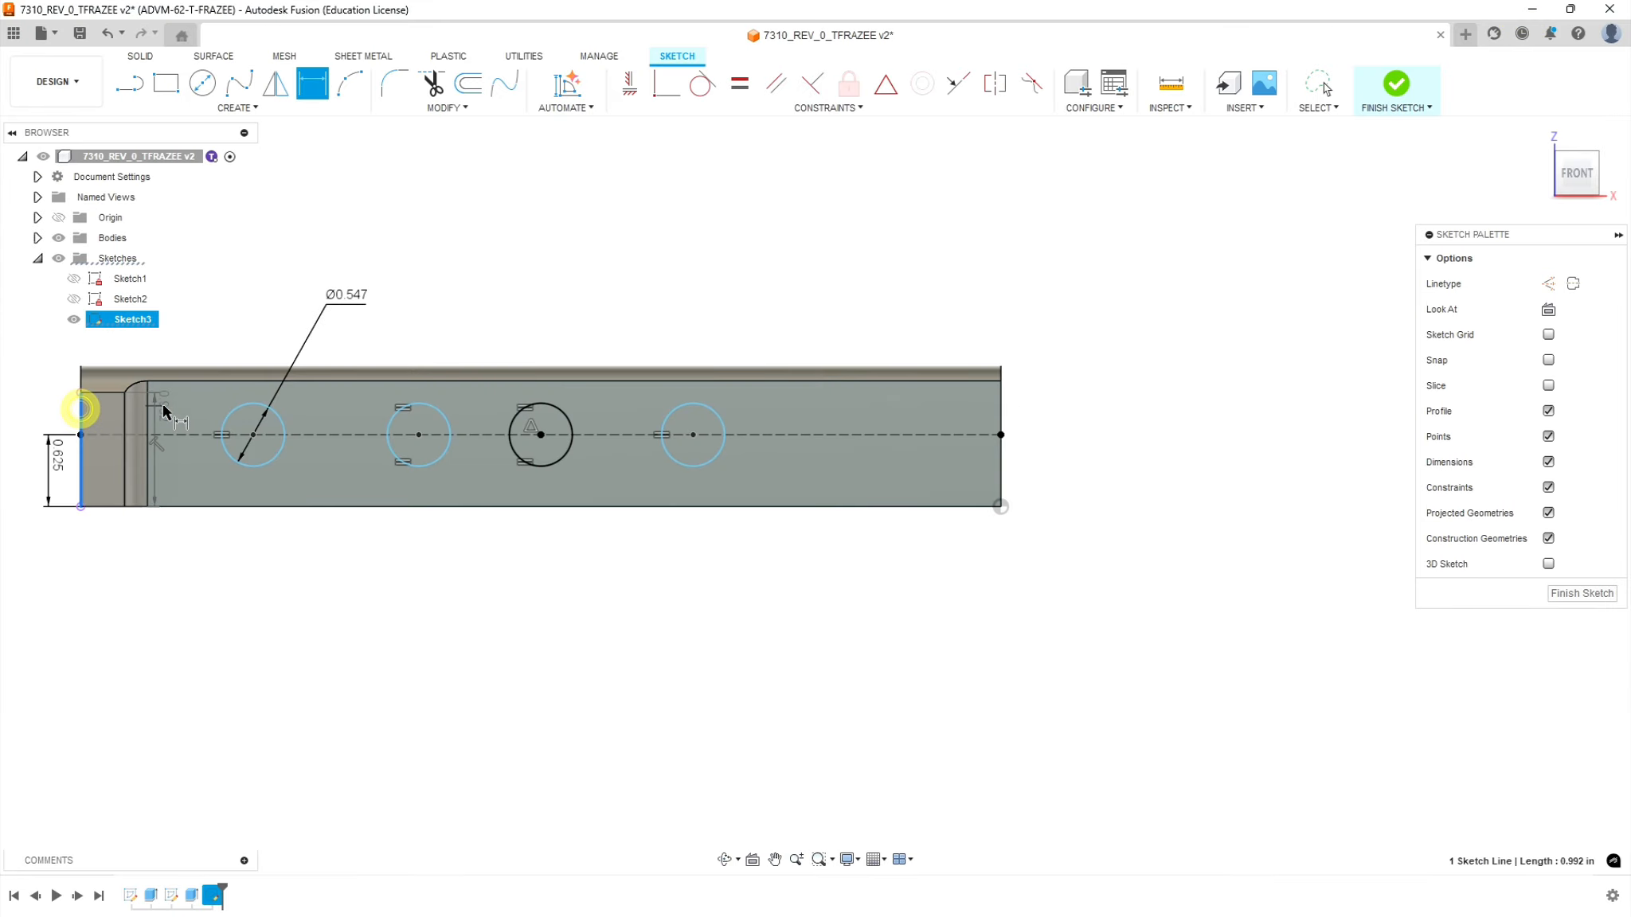
left_click(253, 435)
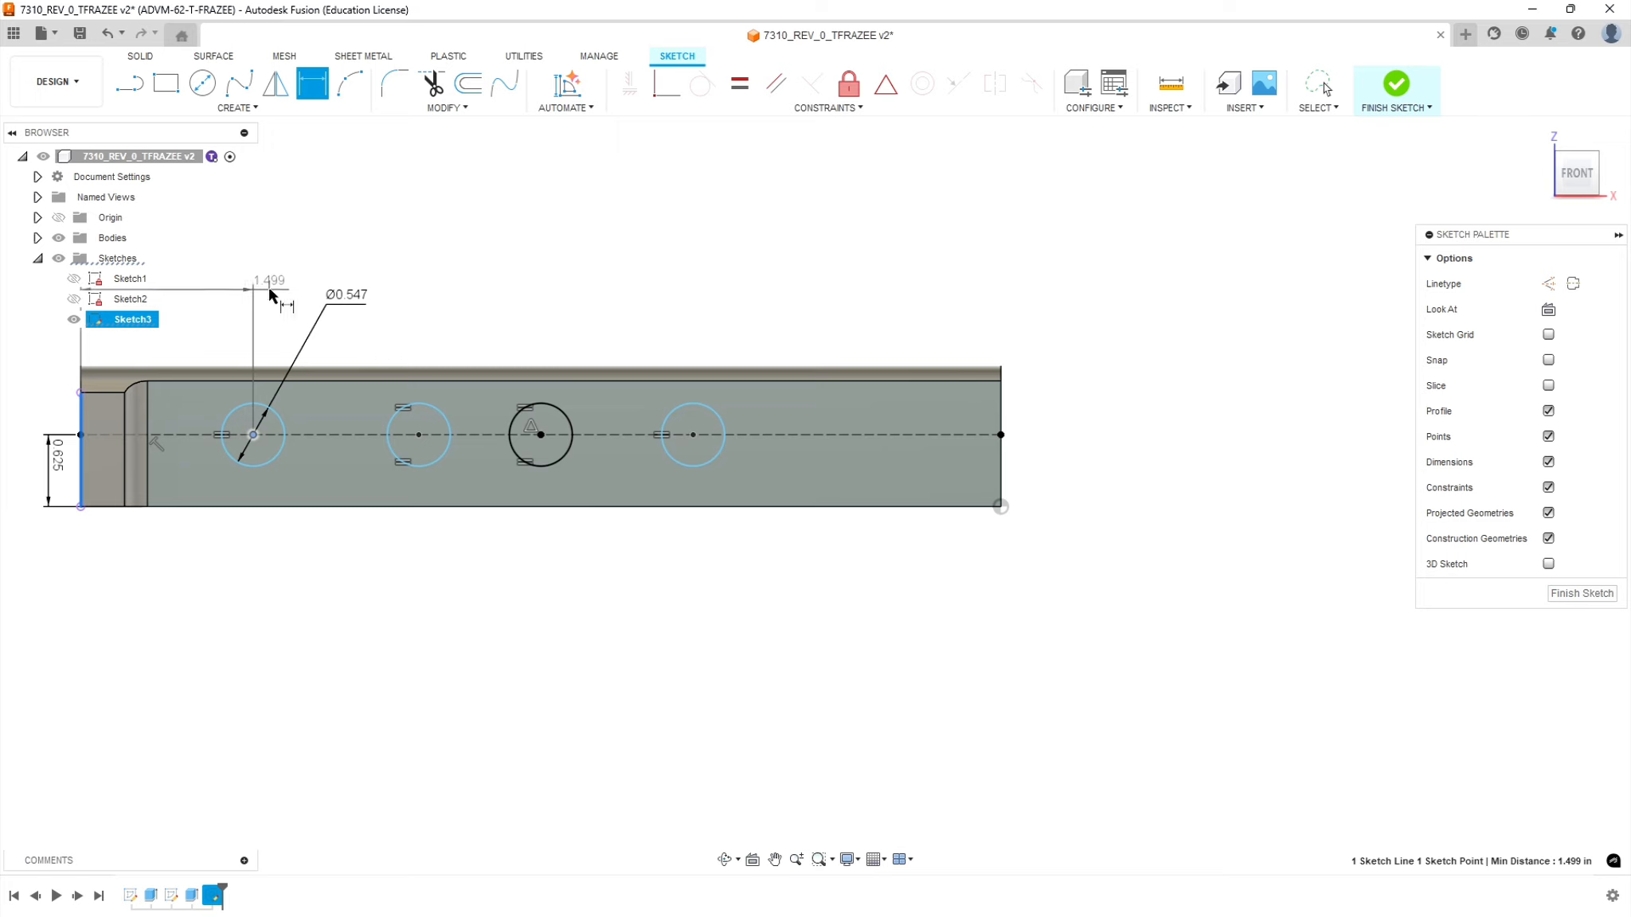
left_click(212, 568)
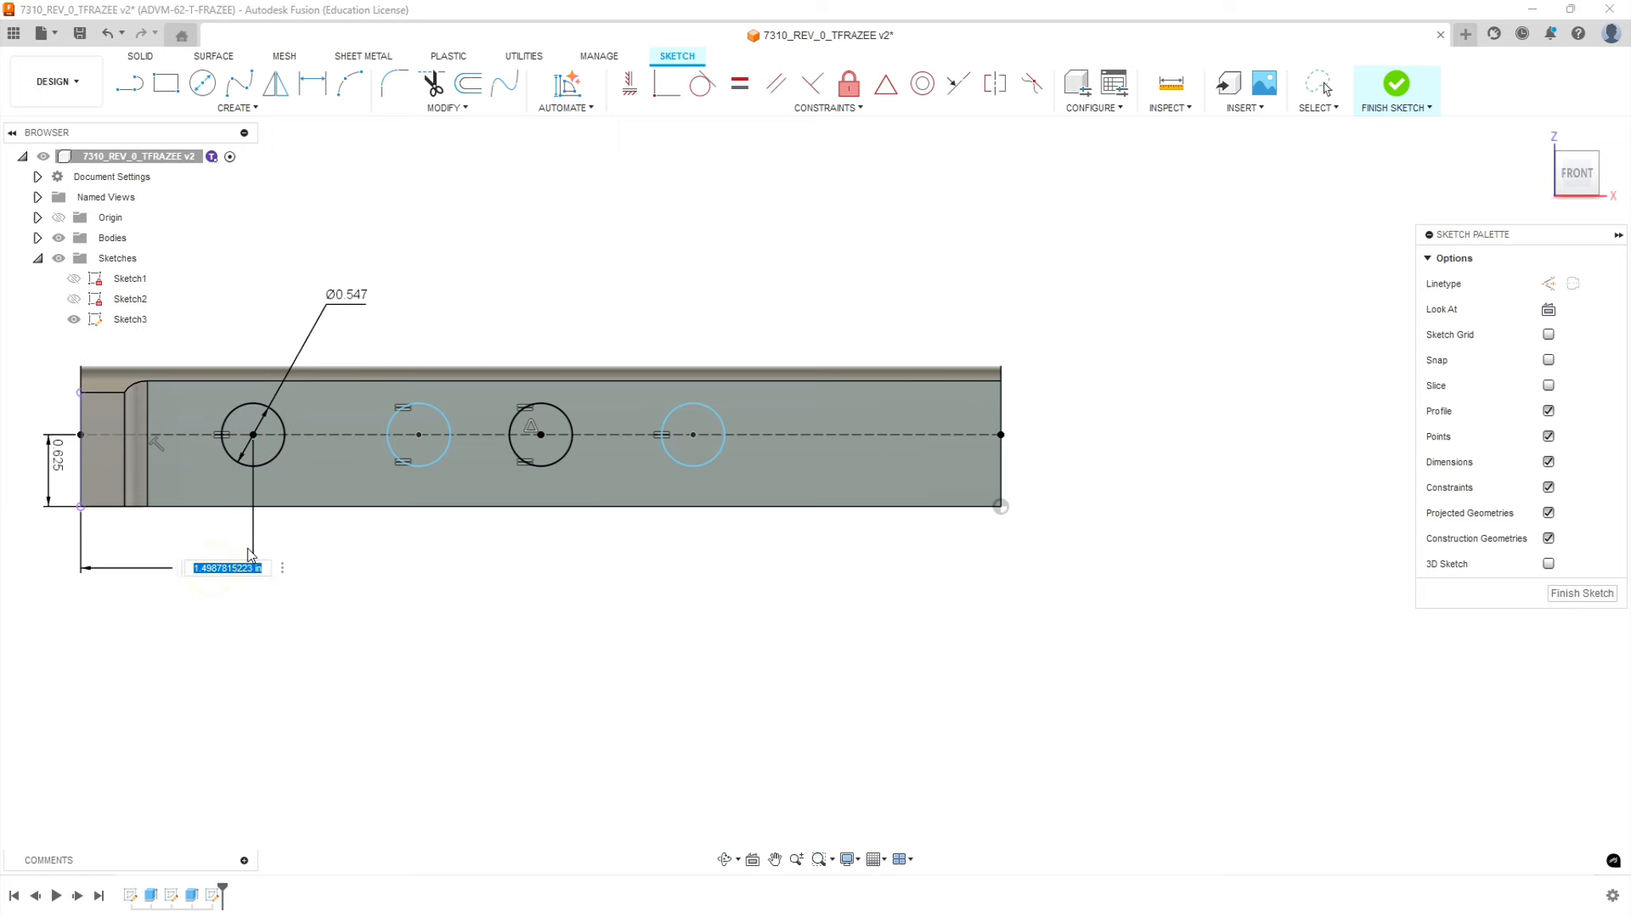
type("1.85")
key("Return")
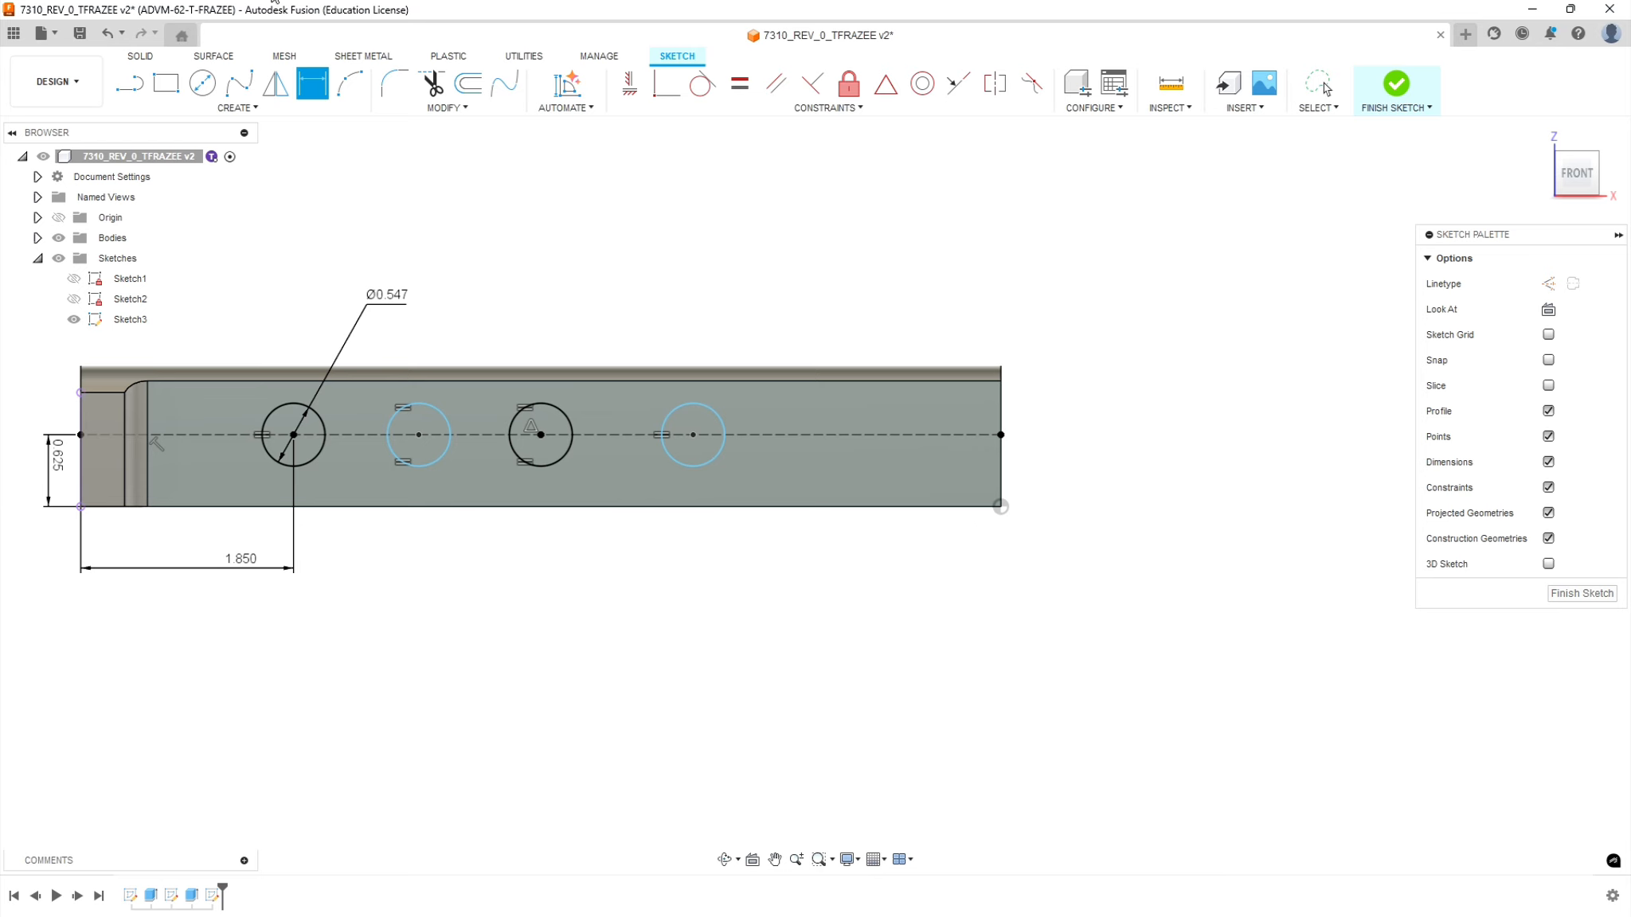
- Recheck the engineering drawing and dimension the second circle's center 3.63 in from the head's outer edge
key("alt+Tab")
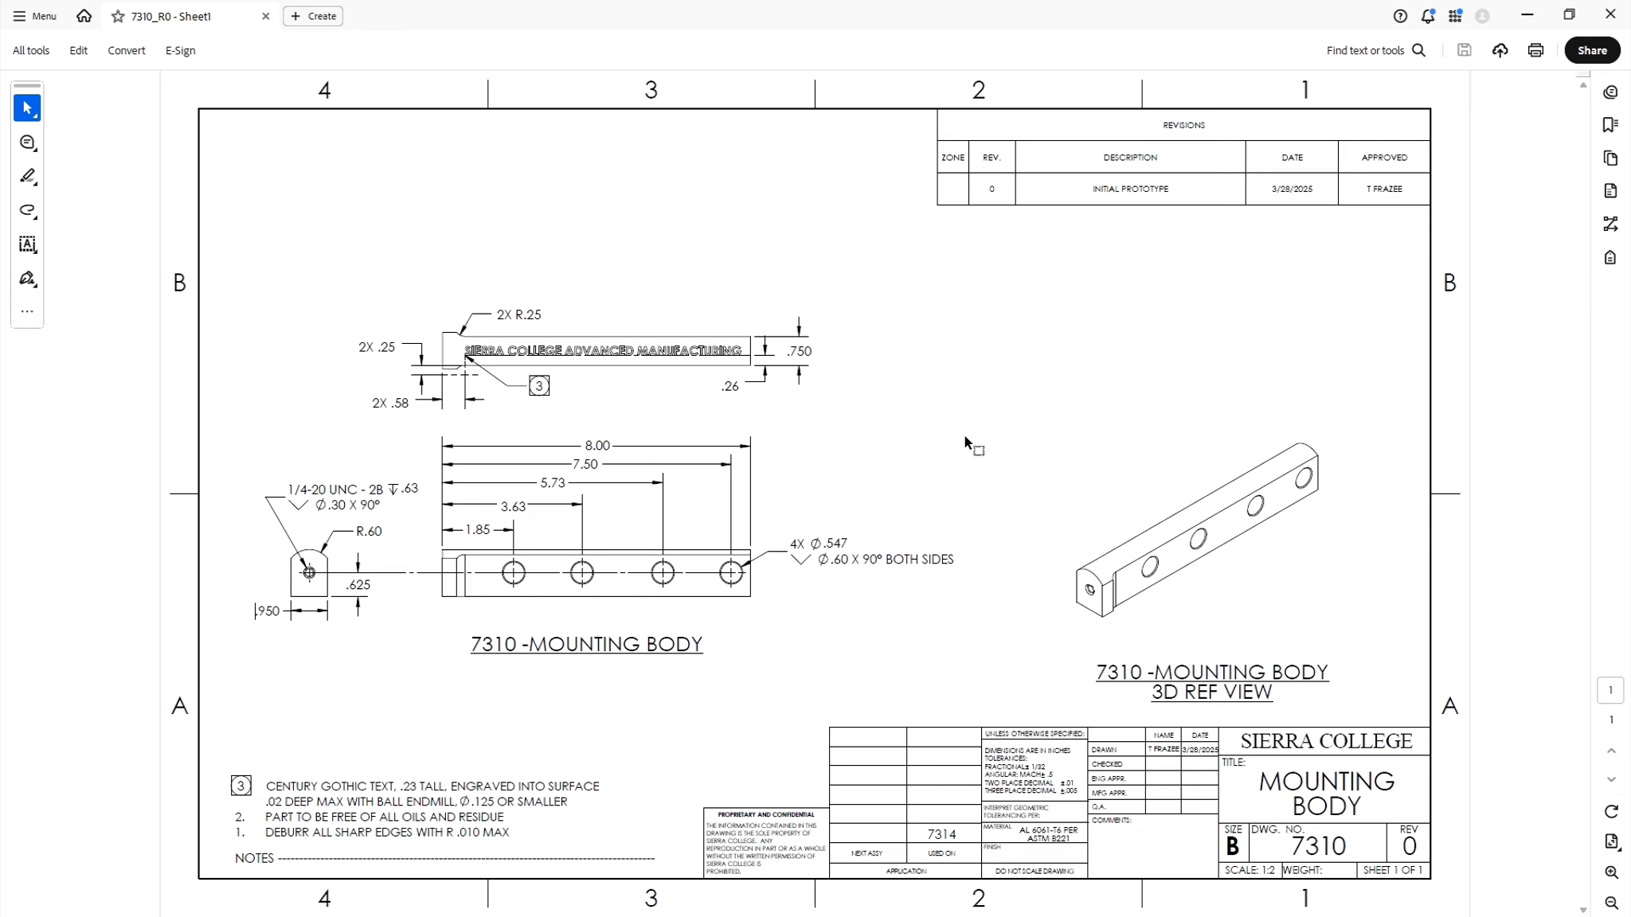
left_click(1527, 16)
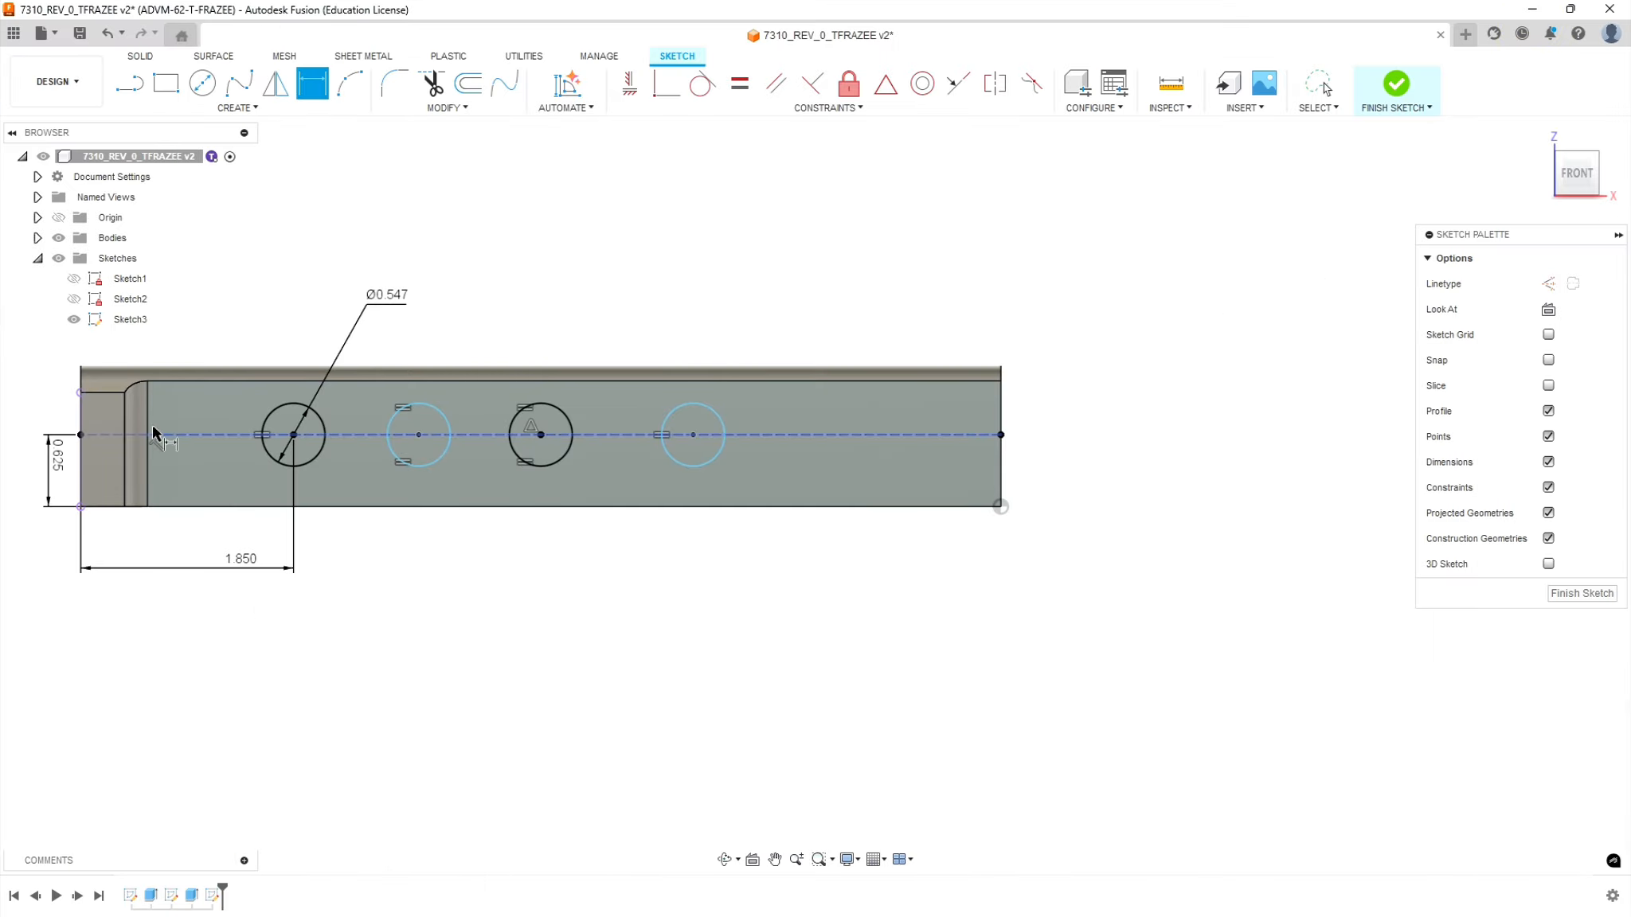
left_click(81, 477)
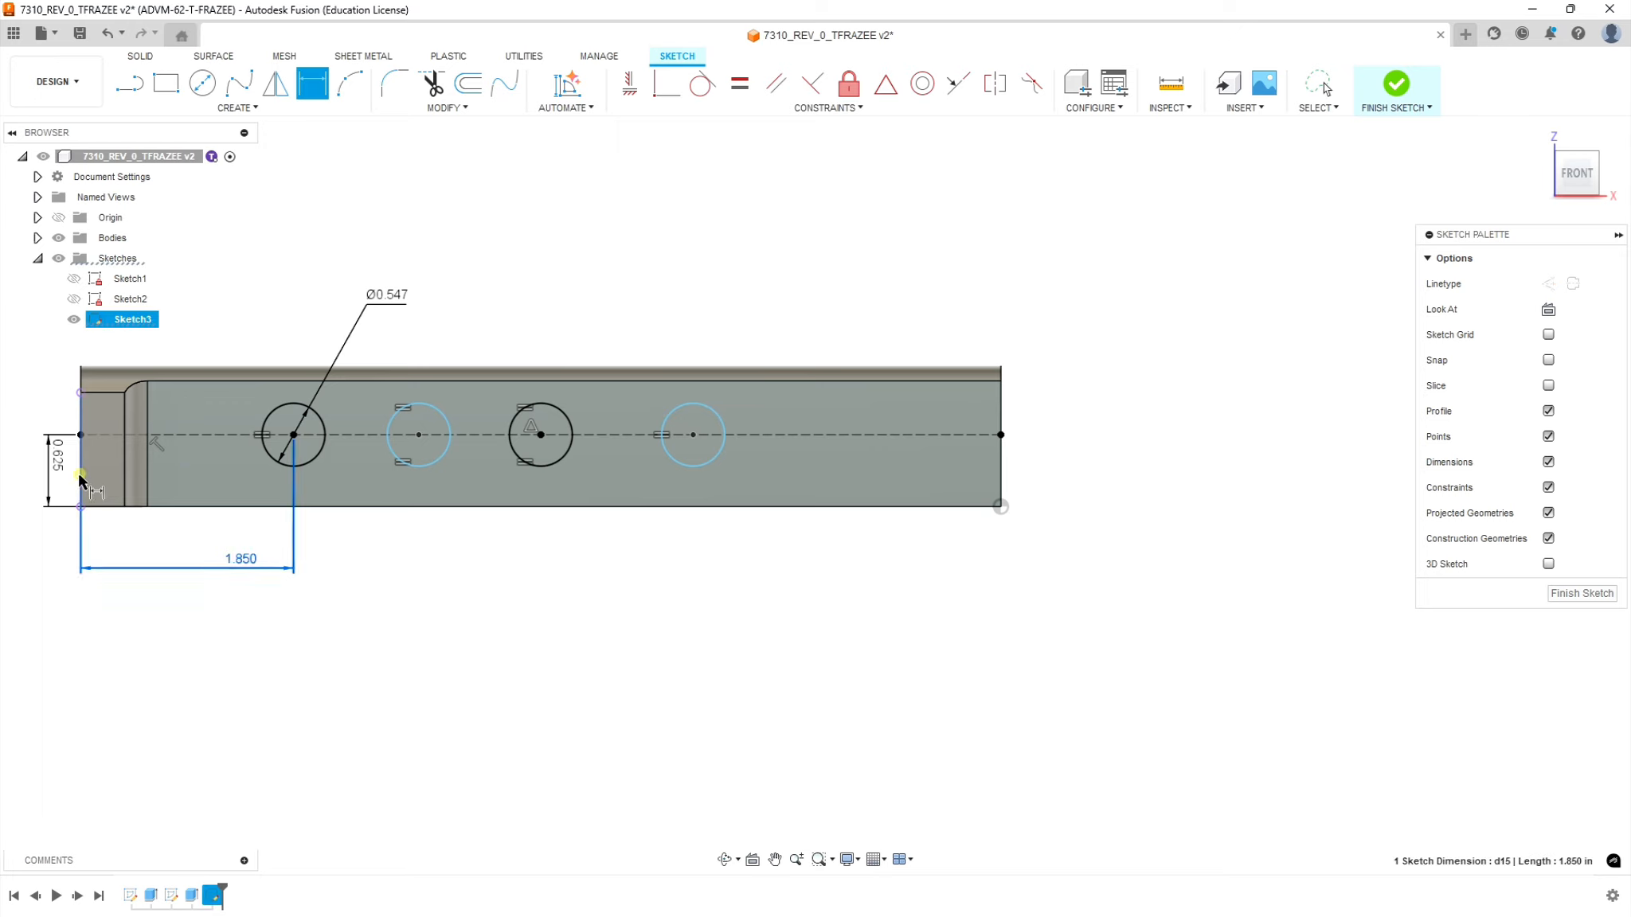
left_click(419, 435)
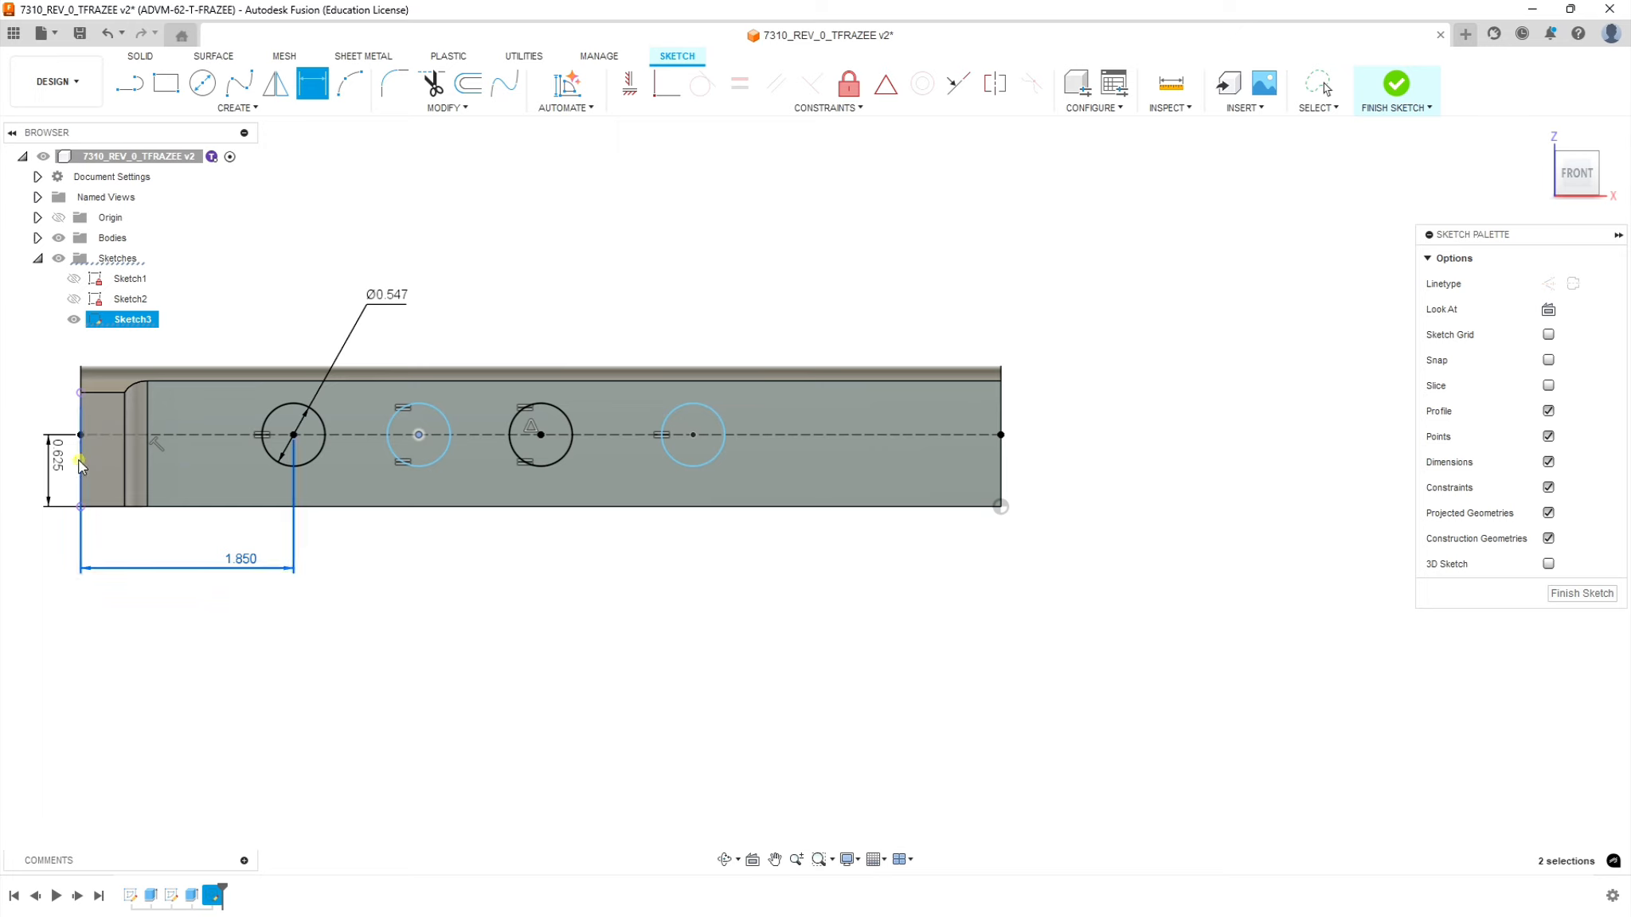
key("Escape")
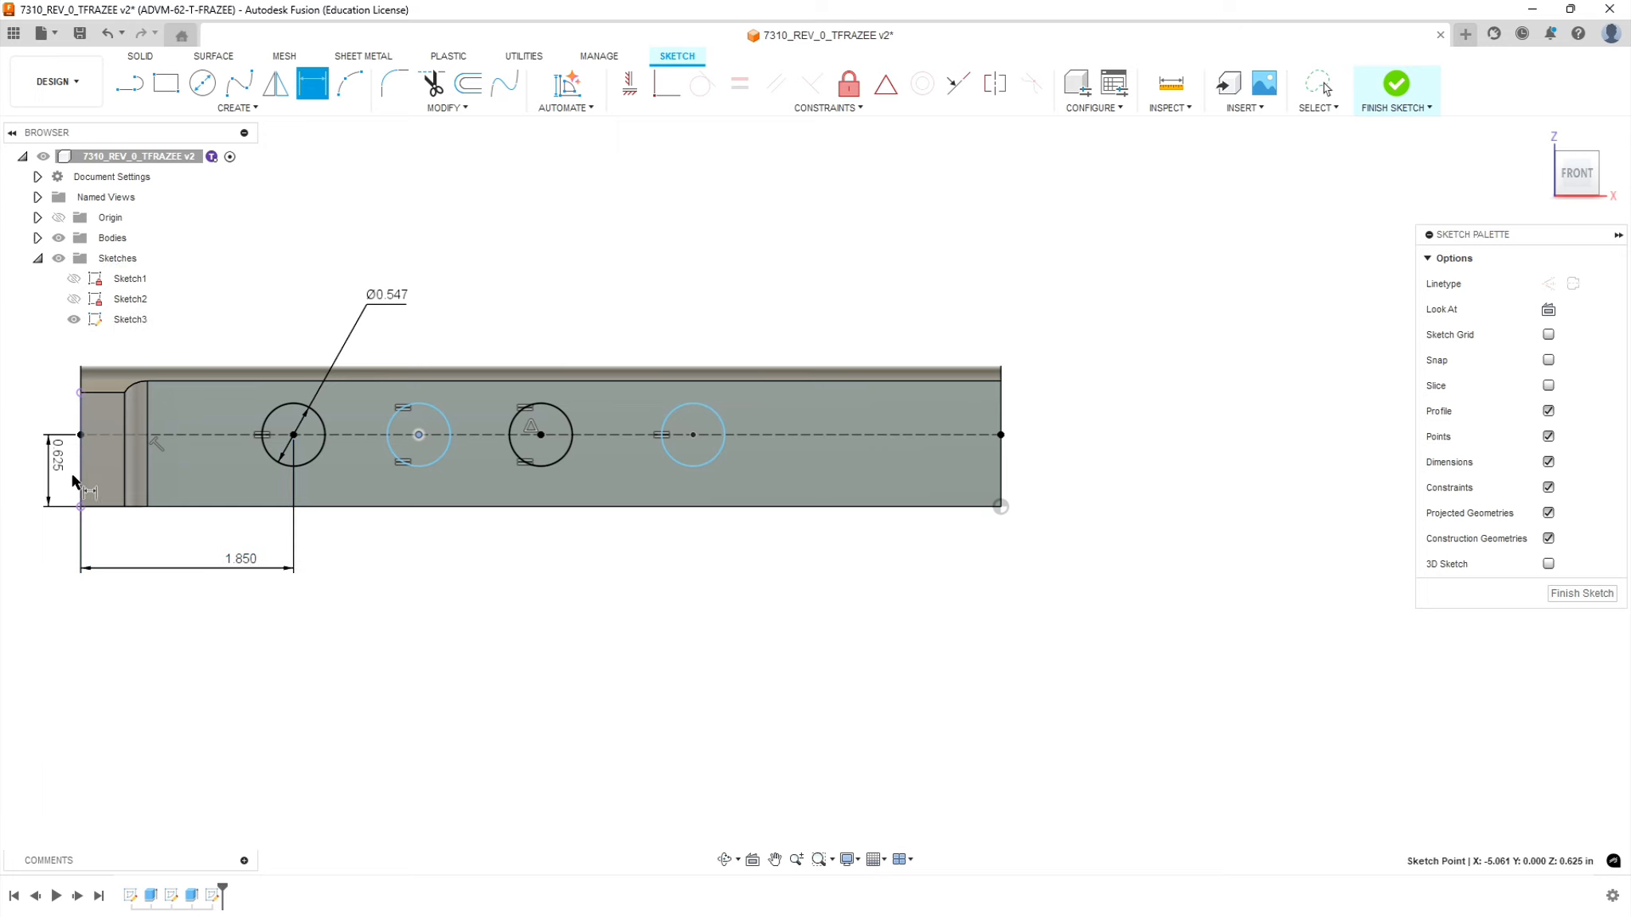
left_click(80, 476)
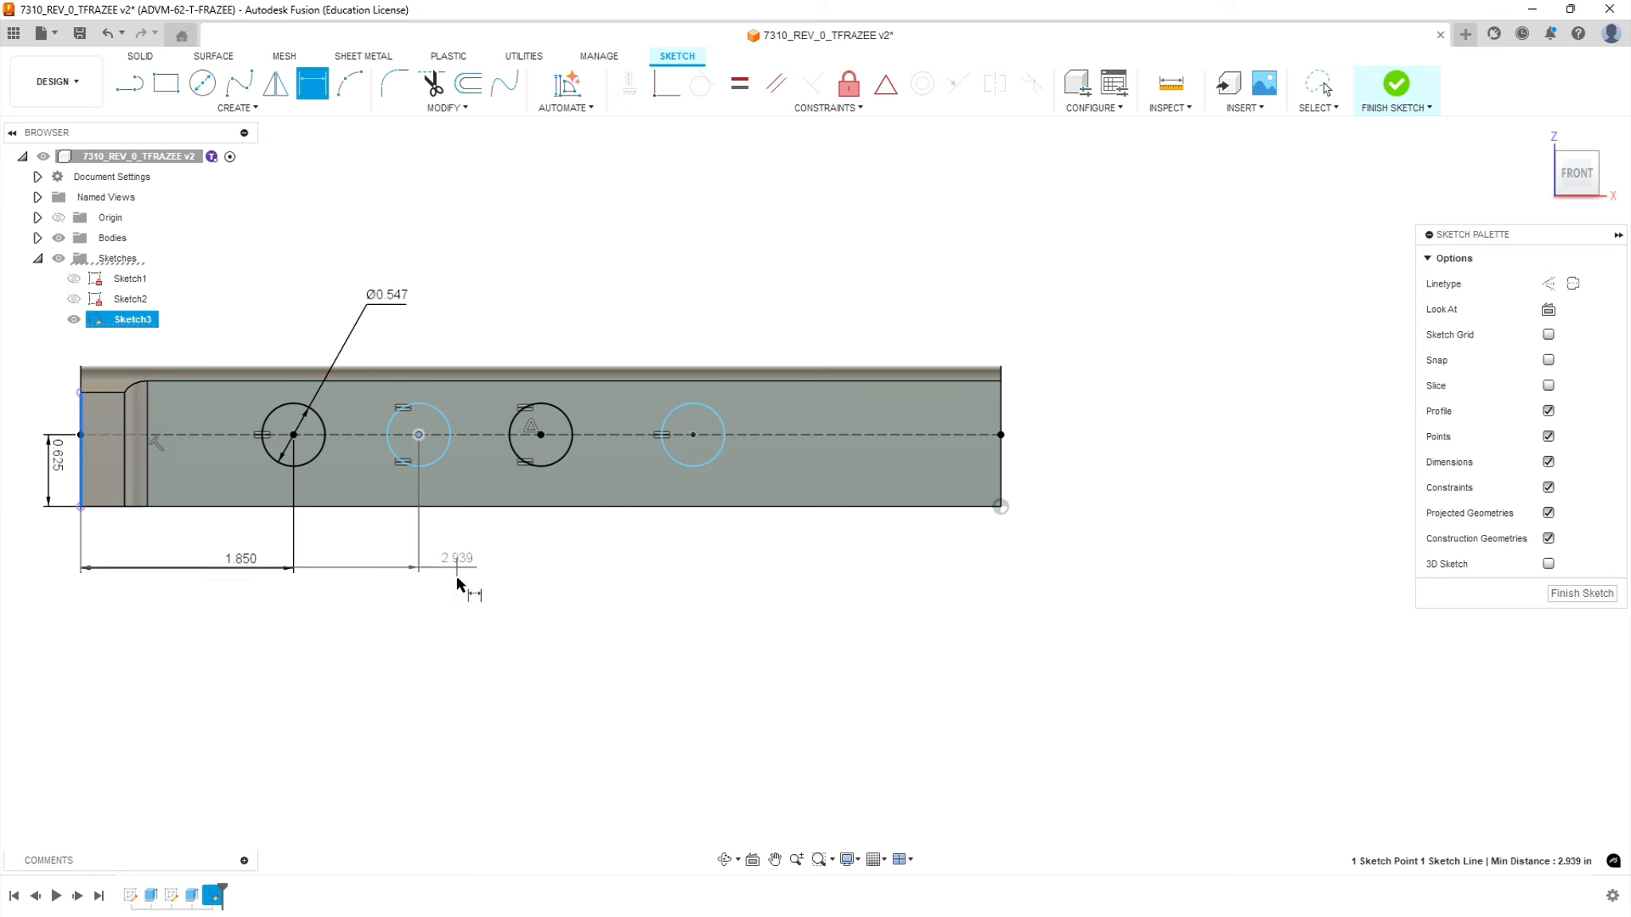
left_click(307, 637)
type("3.63")
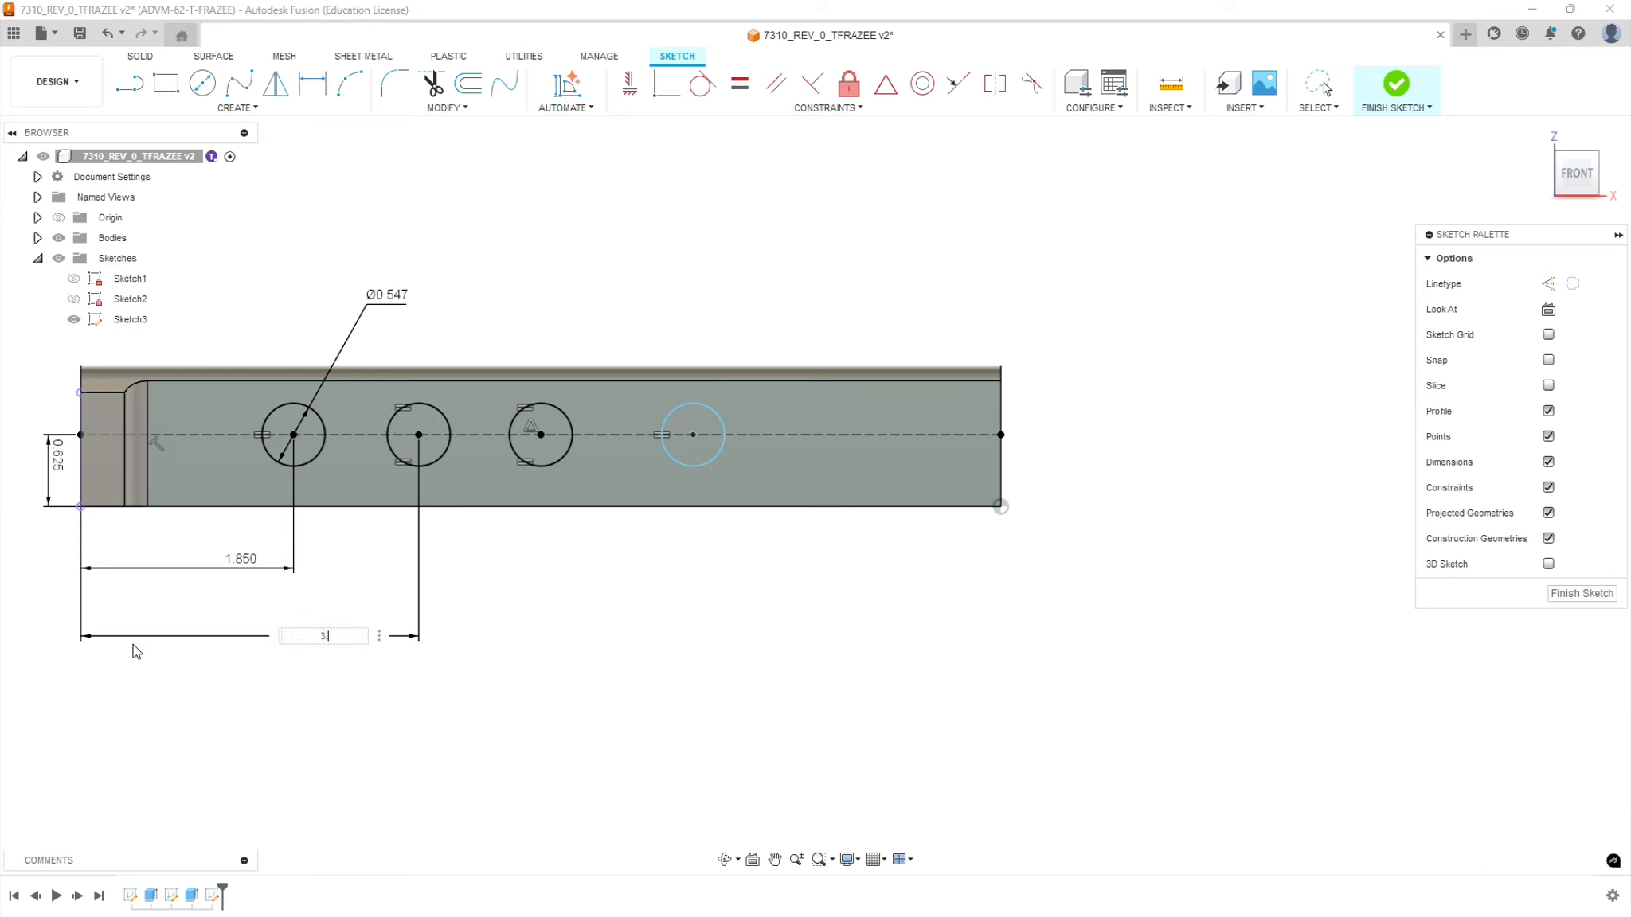
key("Return")
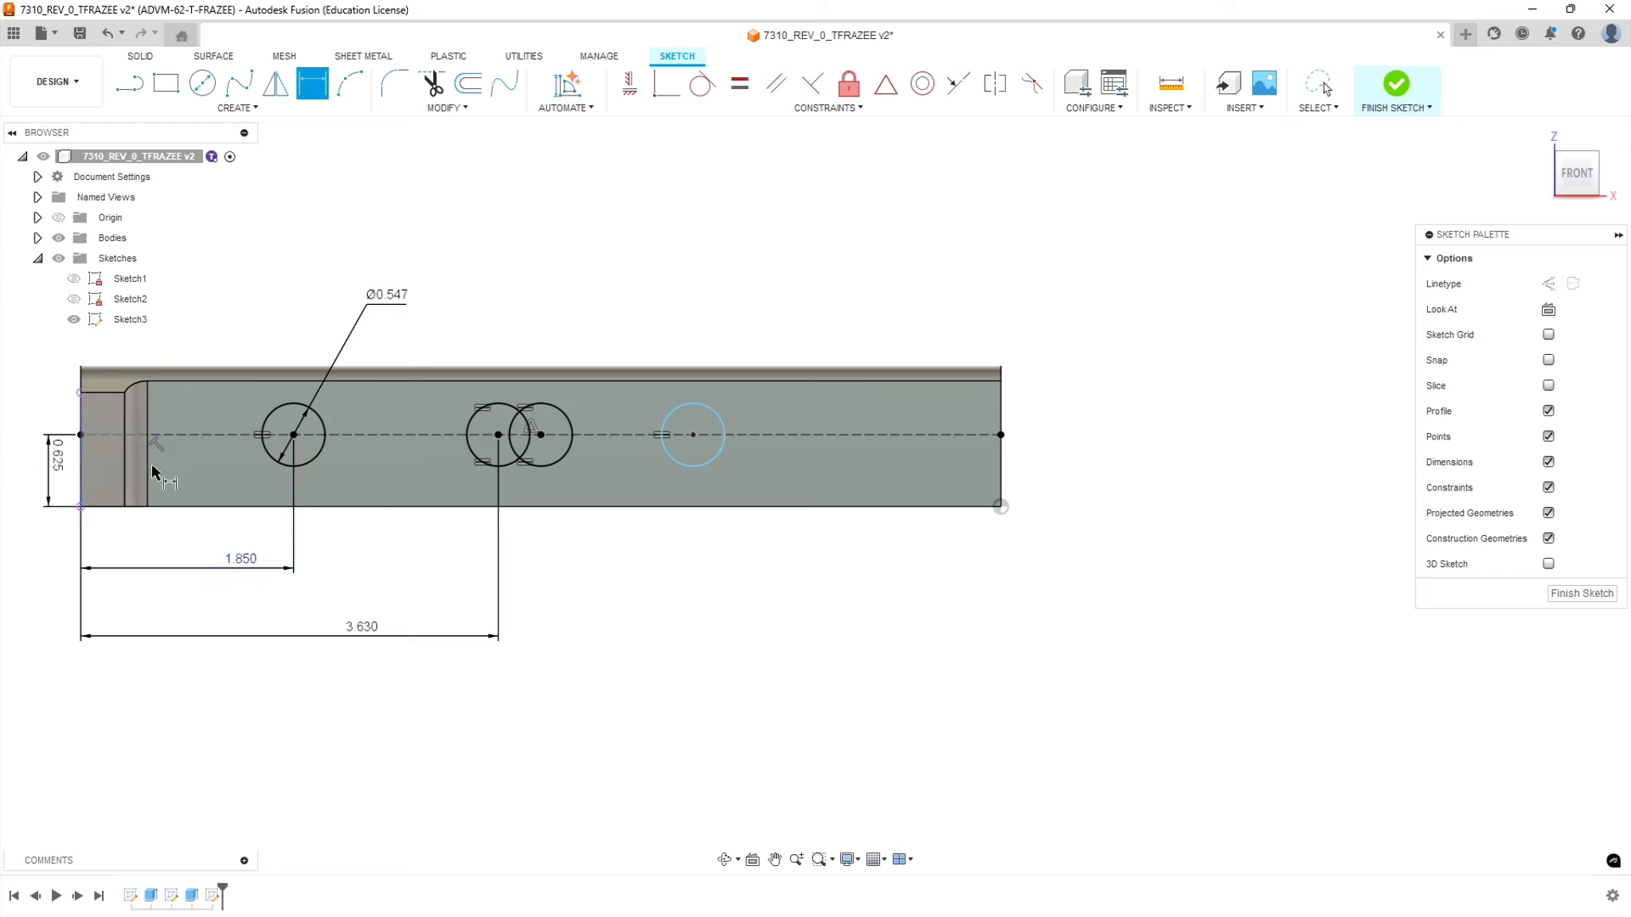
left_click(81, 412)
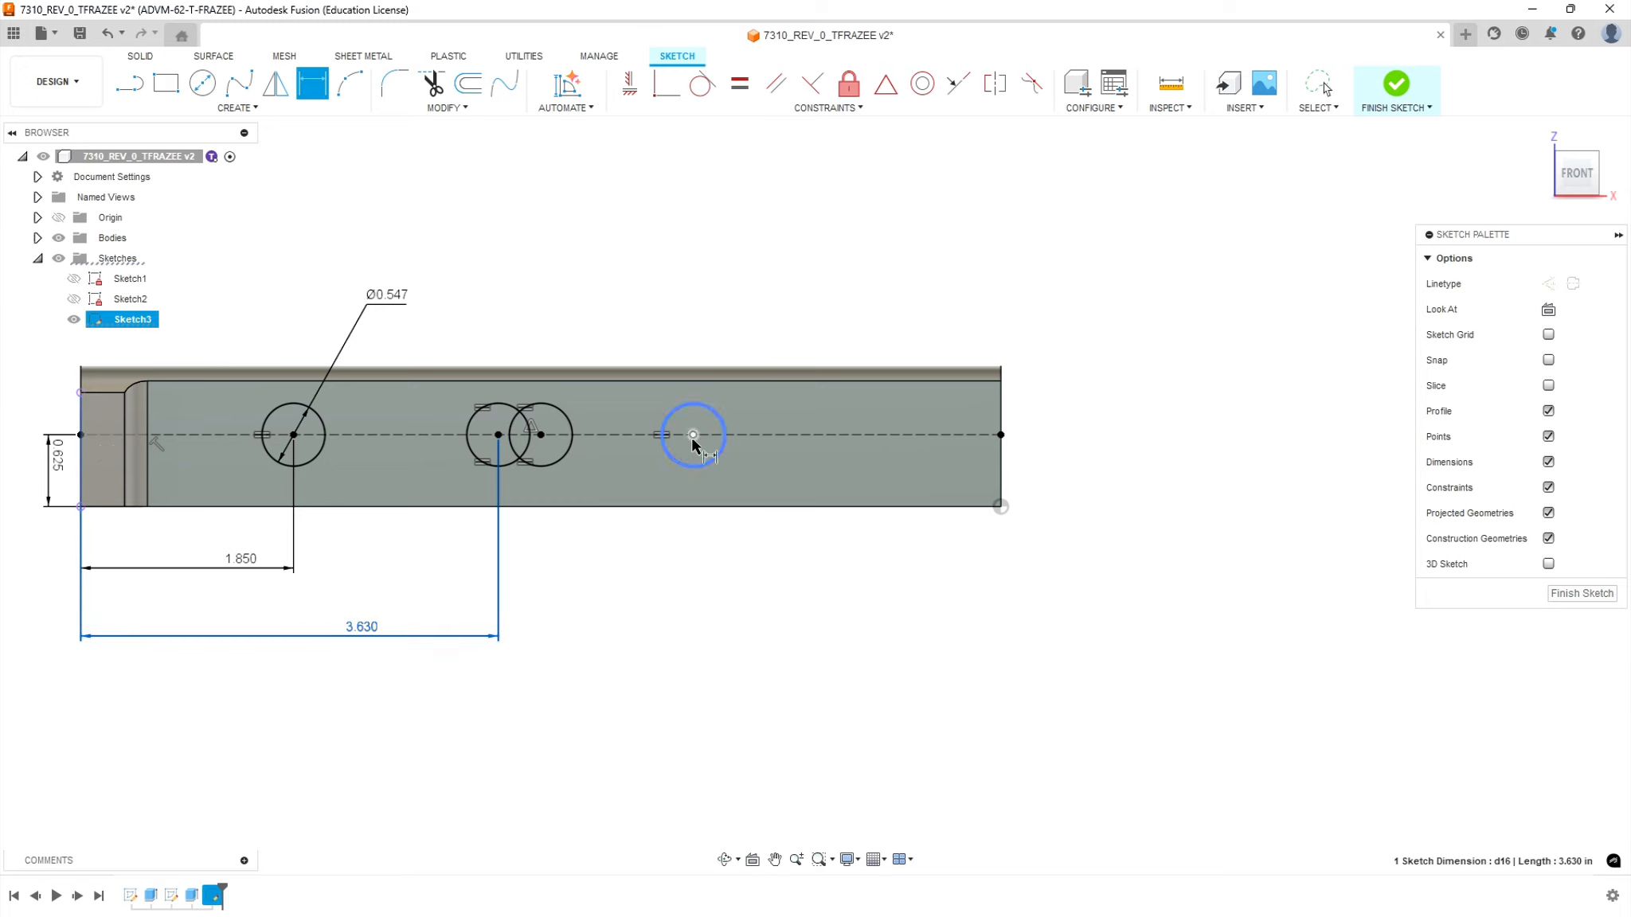
left_click(539, 436)
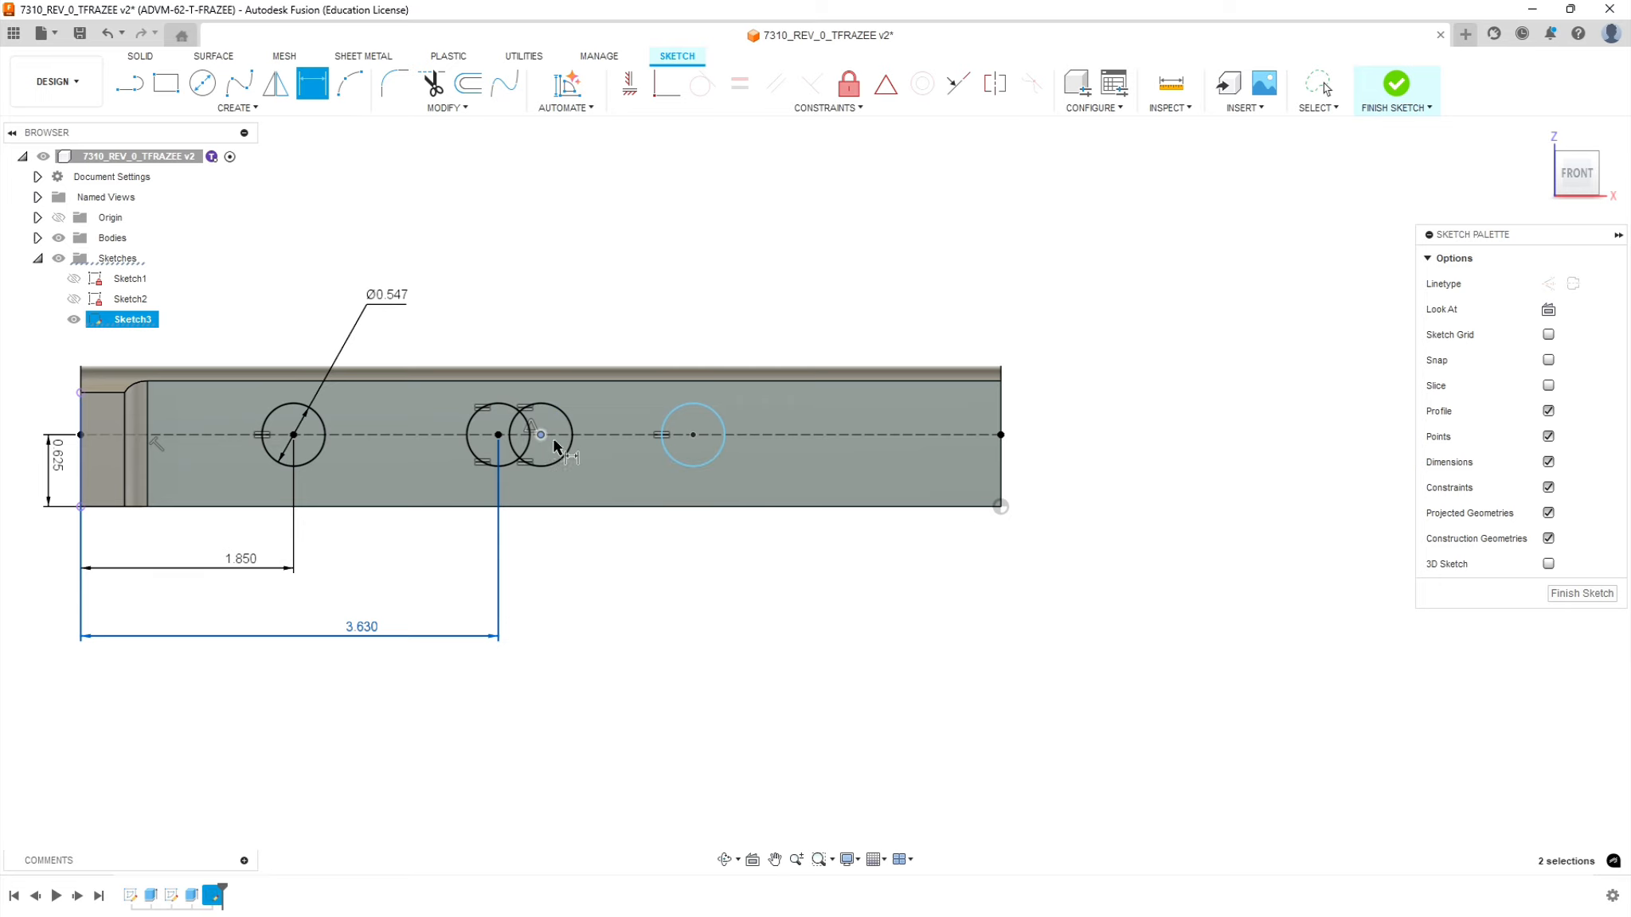
key("Escape")
- Delete the midpoint constraint on the third circle's center and move that circle along the centerline, clear of the second circle
scroll(539, 435, "up", 5)
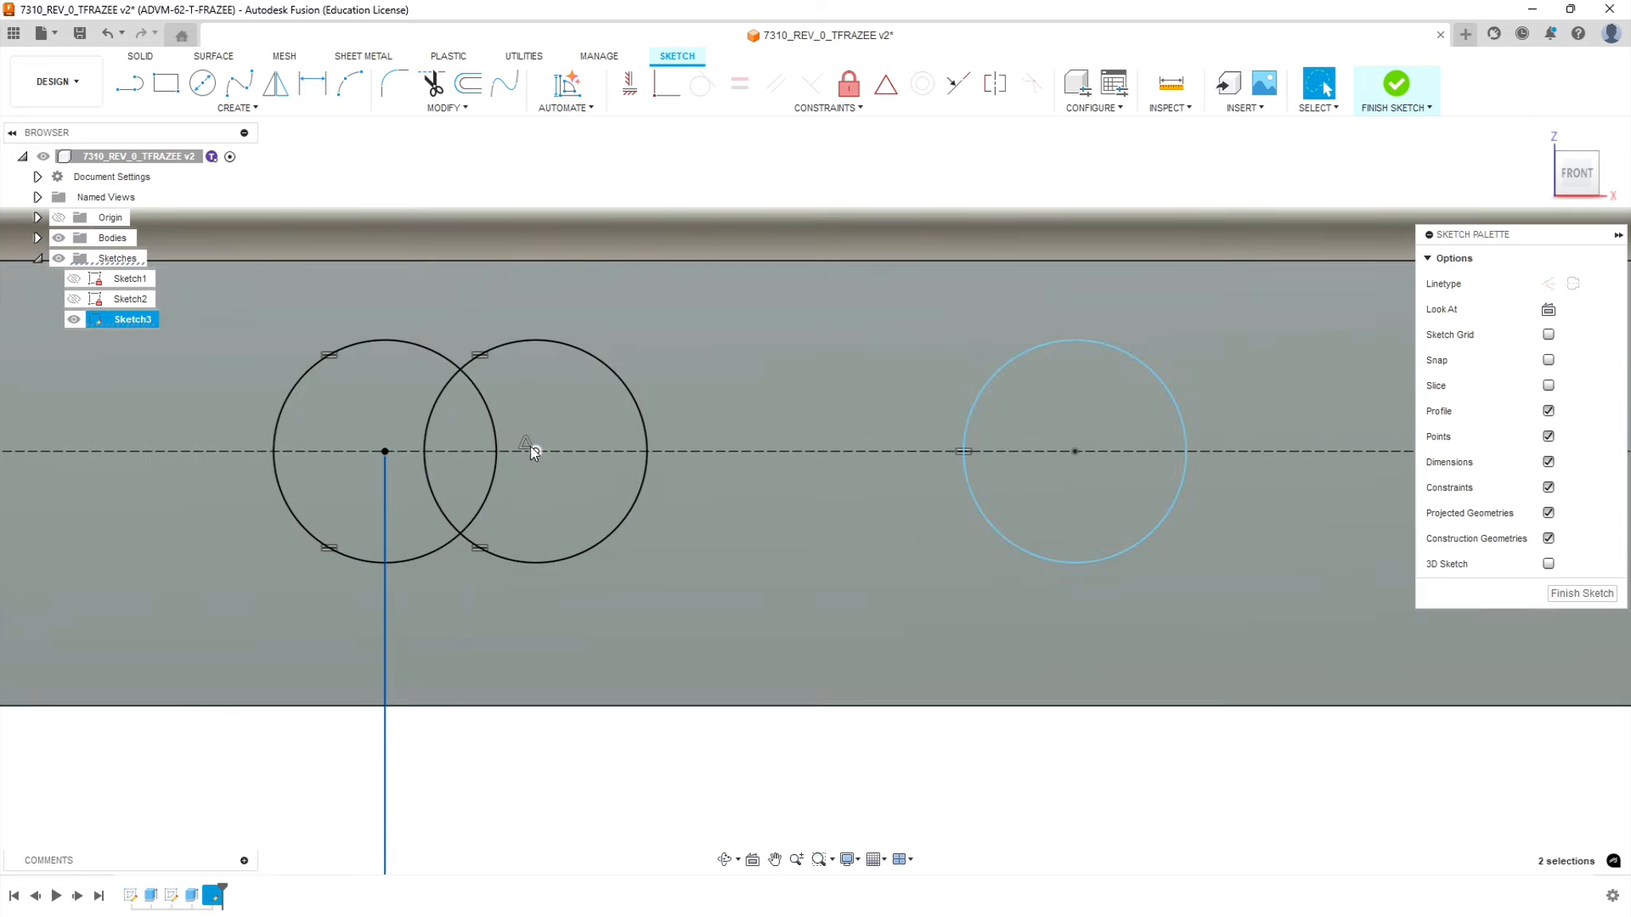
left_click(525, 444)
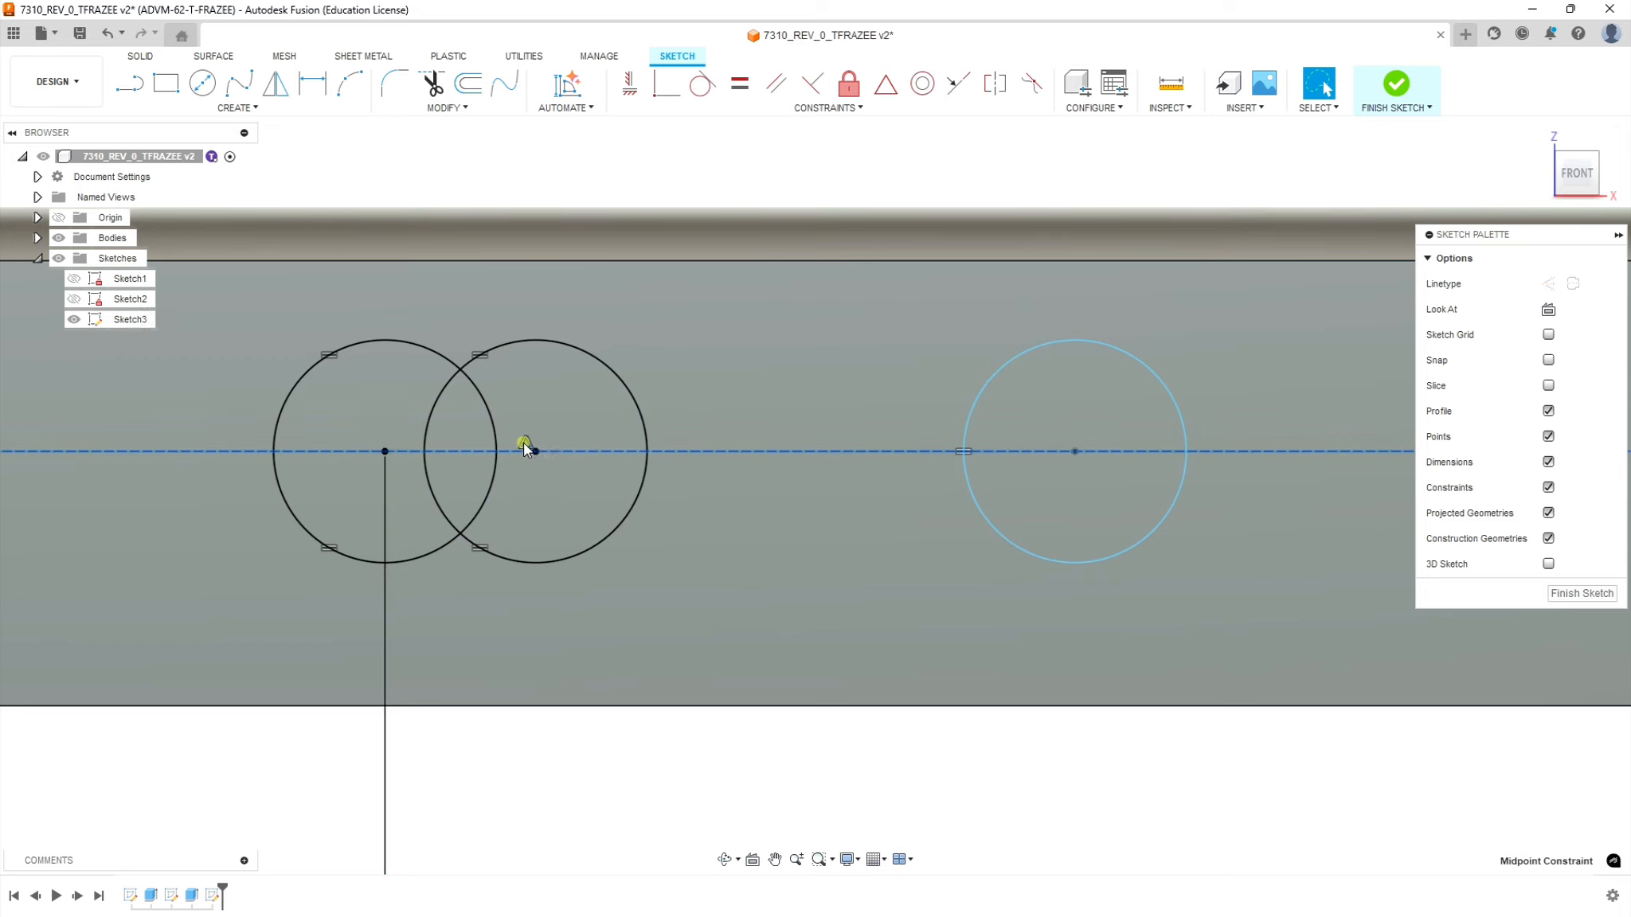
key("Delete")
scroll(578, 653, "down", 4)
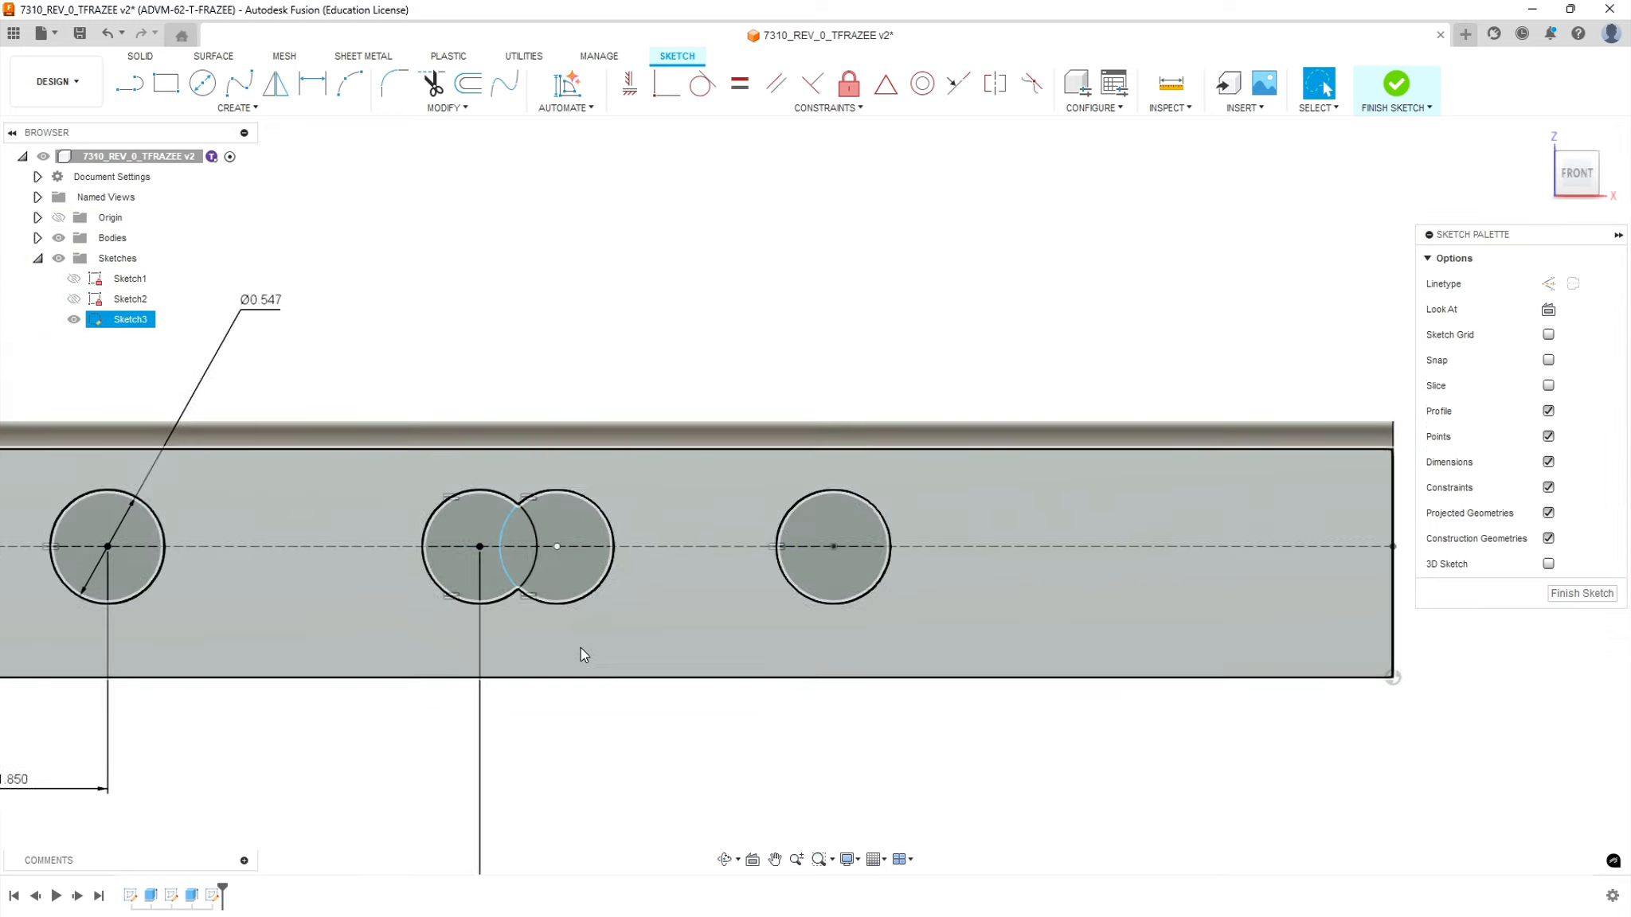
left_click(575, 760)
left_click_drag(559, 555, 667, 552)
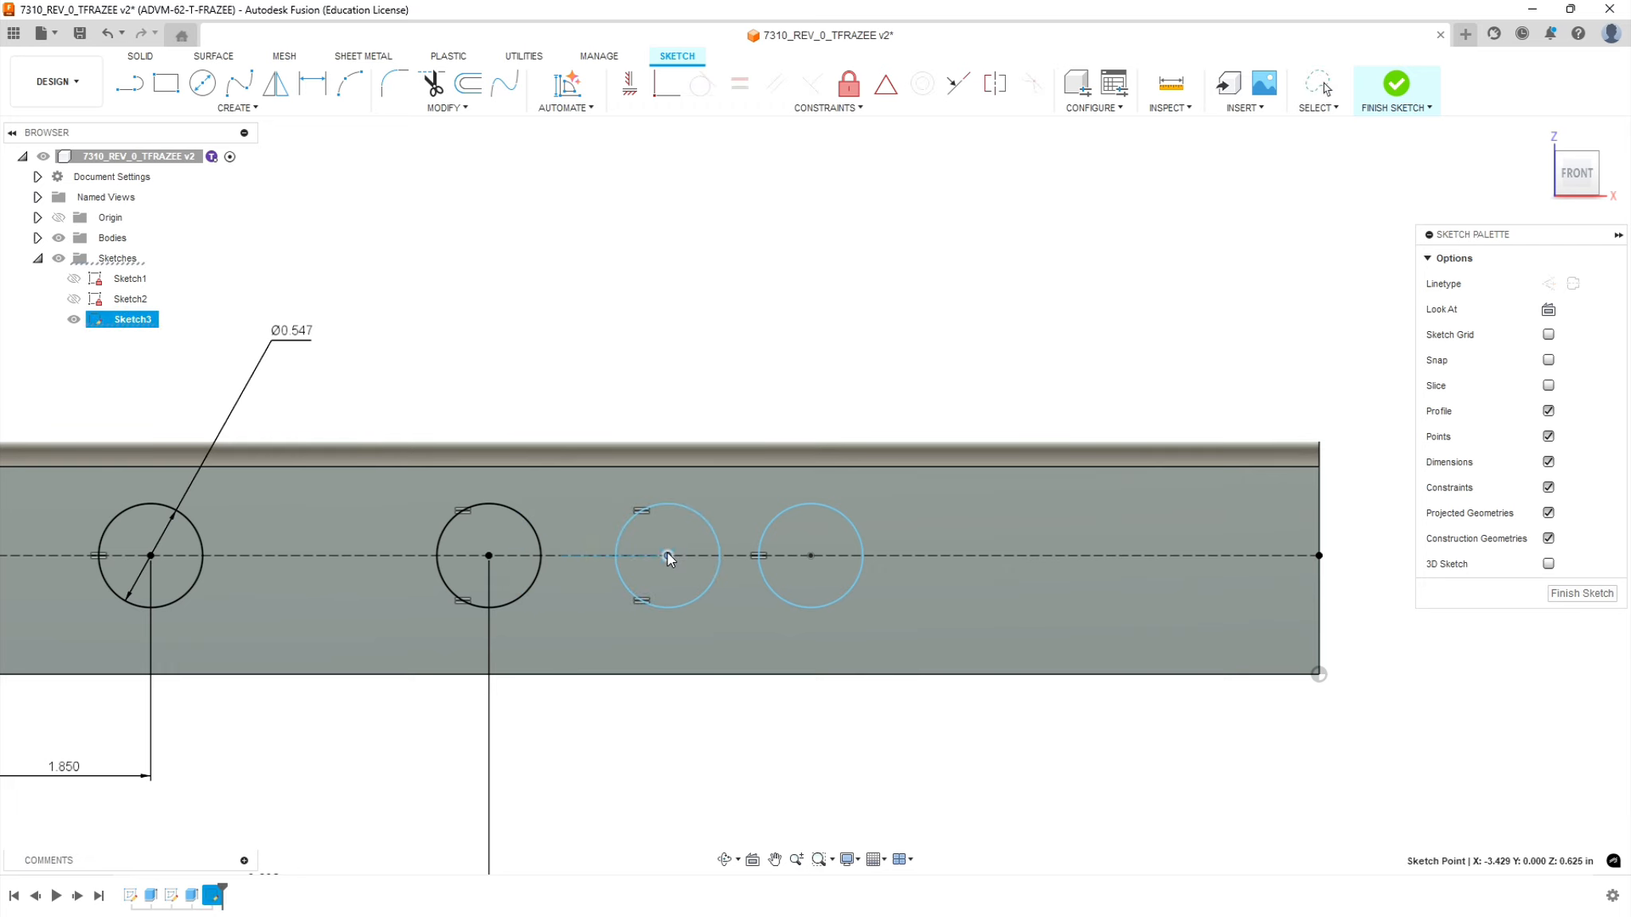
- Consult the 7310 drawing and dimension the third circle's center 5.73 in from the head's outer edge
scroll(610, 724, "down", 2)
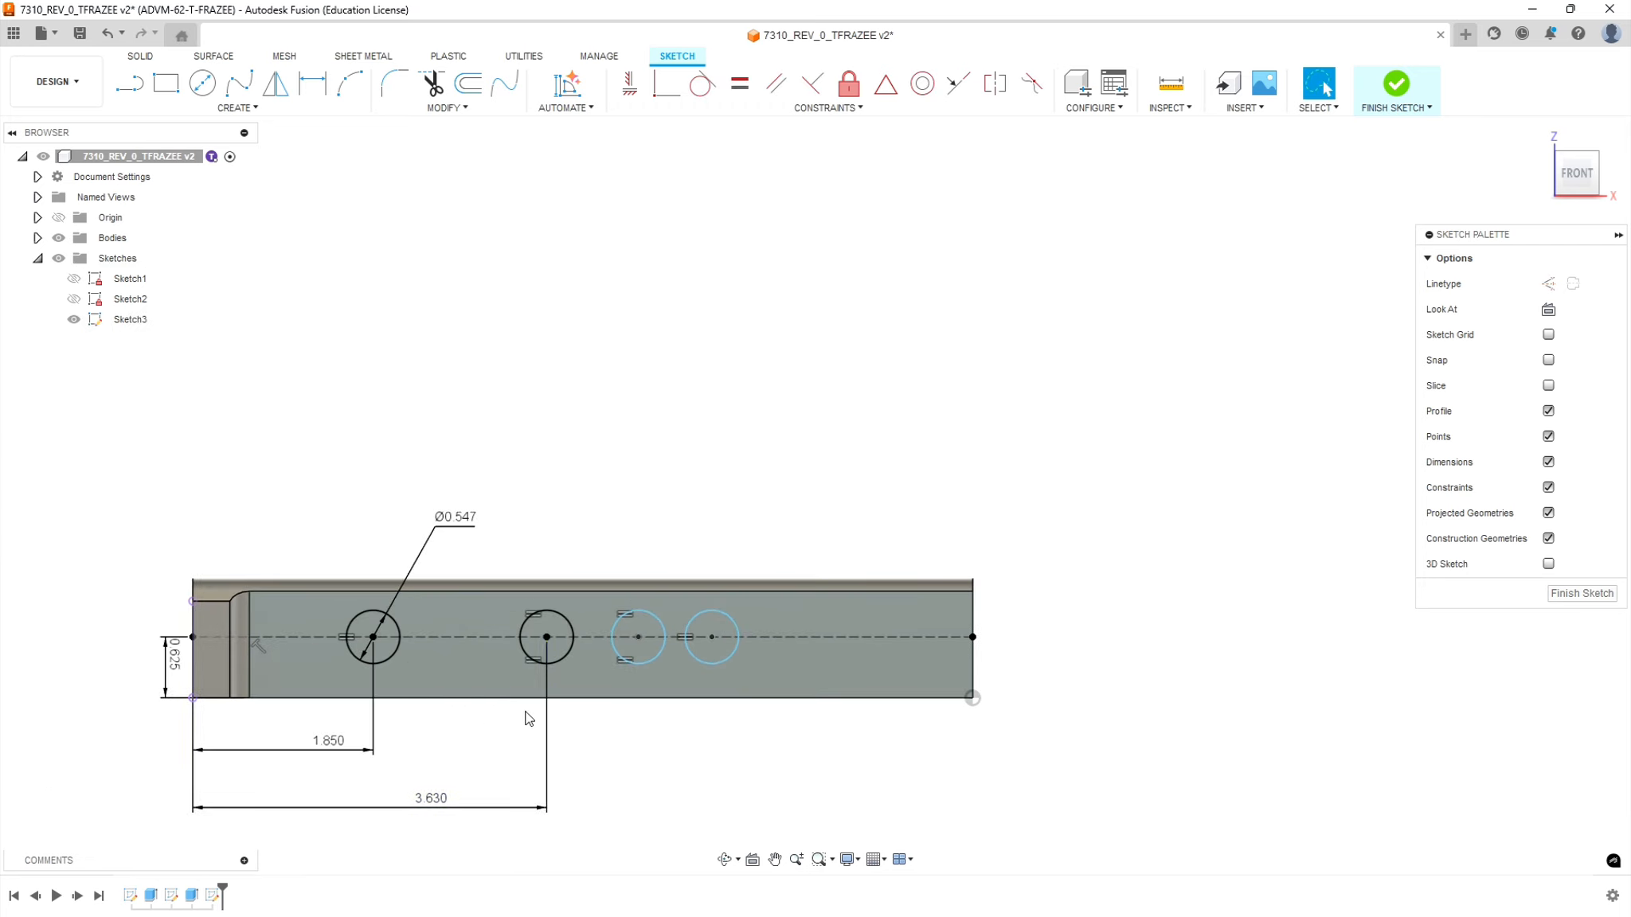
scroll(528, 718, "up", 1)
left_click(312, 83)
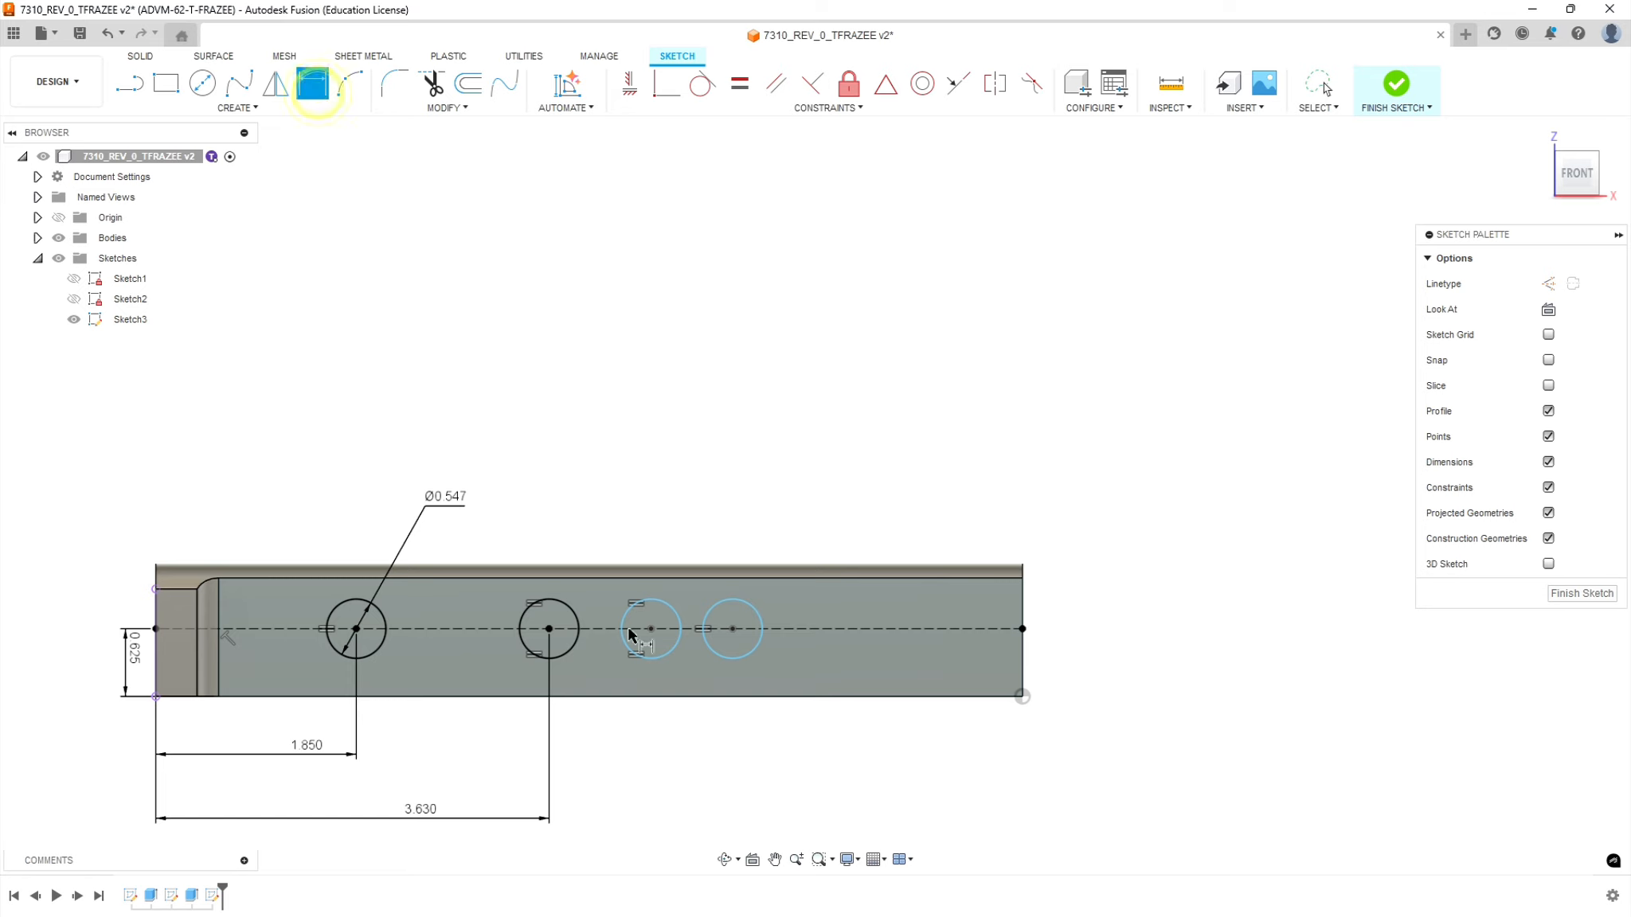
left_click(156, 666)
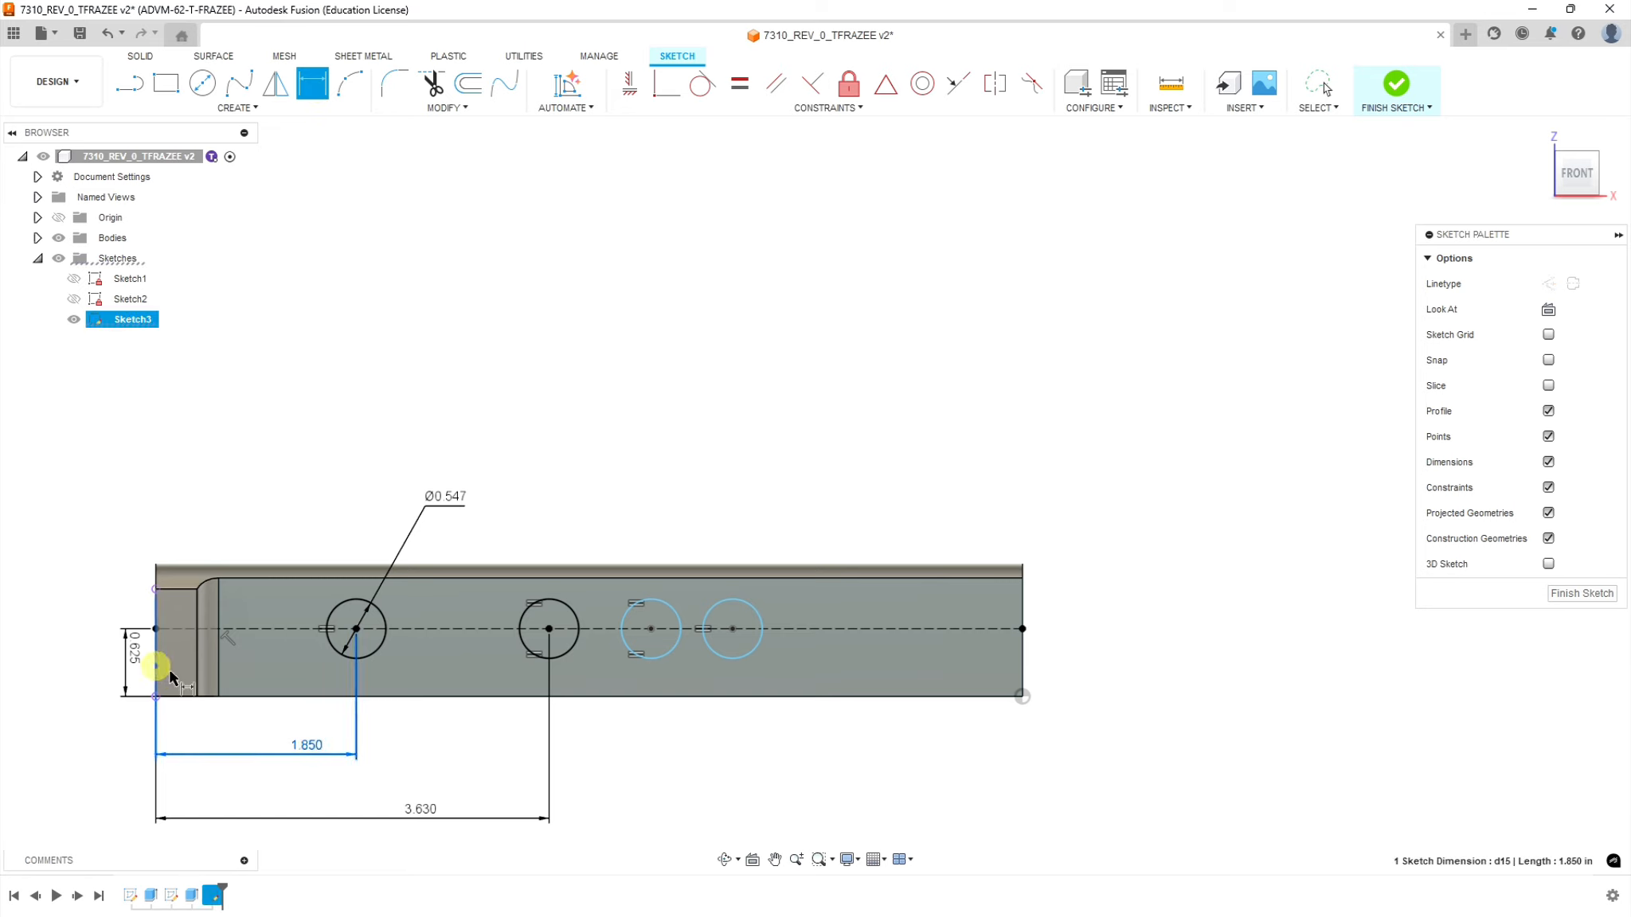
left_click(652, 629)
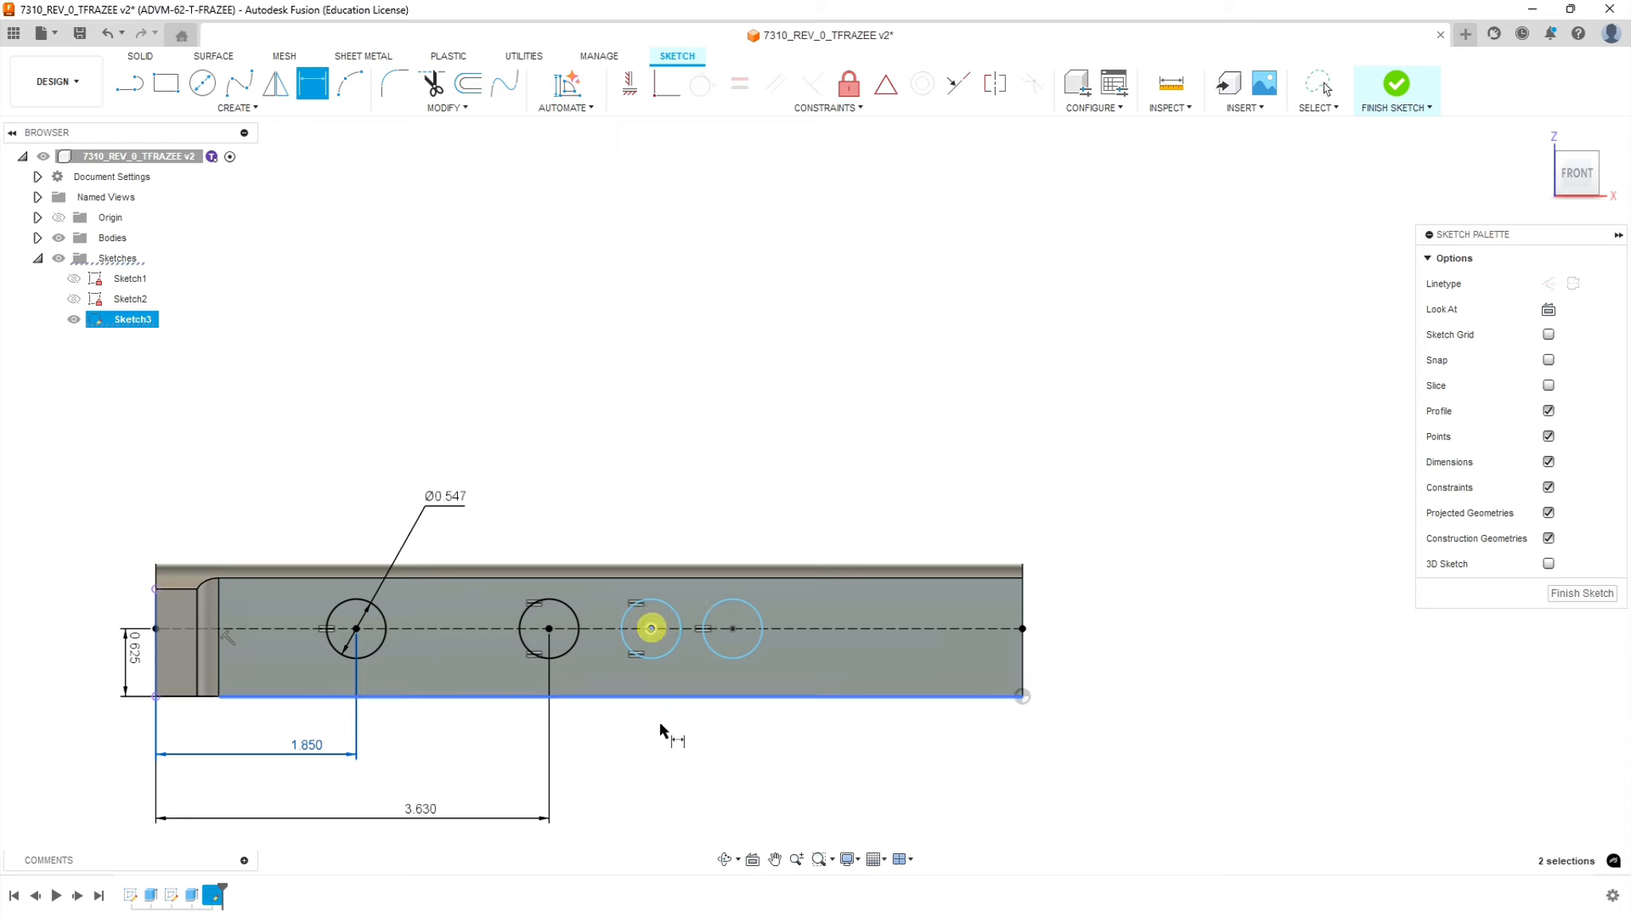
left_click(157, 660)
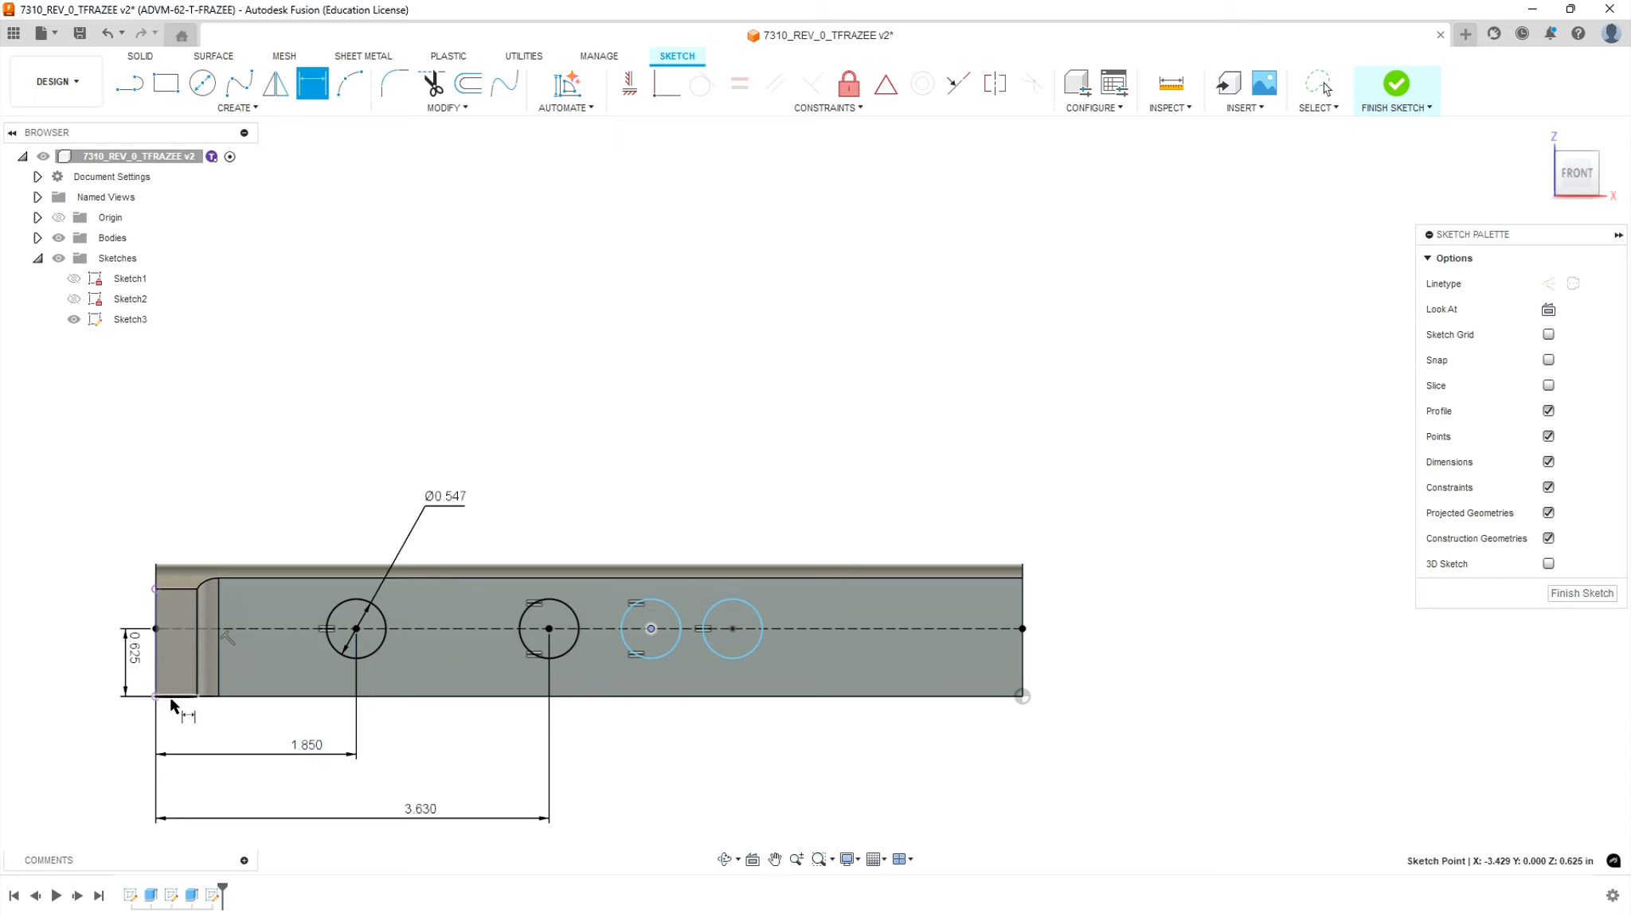
scroll(164, 669, "up", 5)
left_click(143, 541)
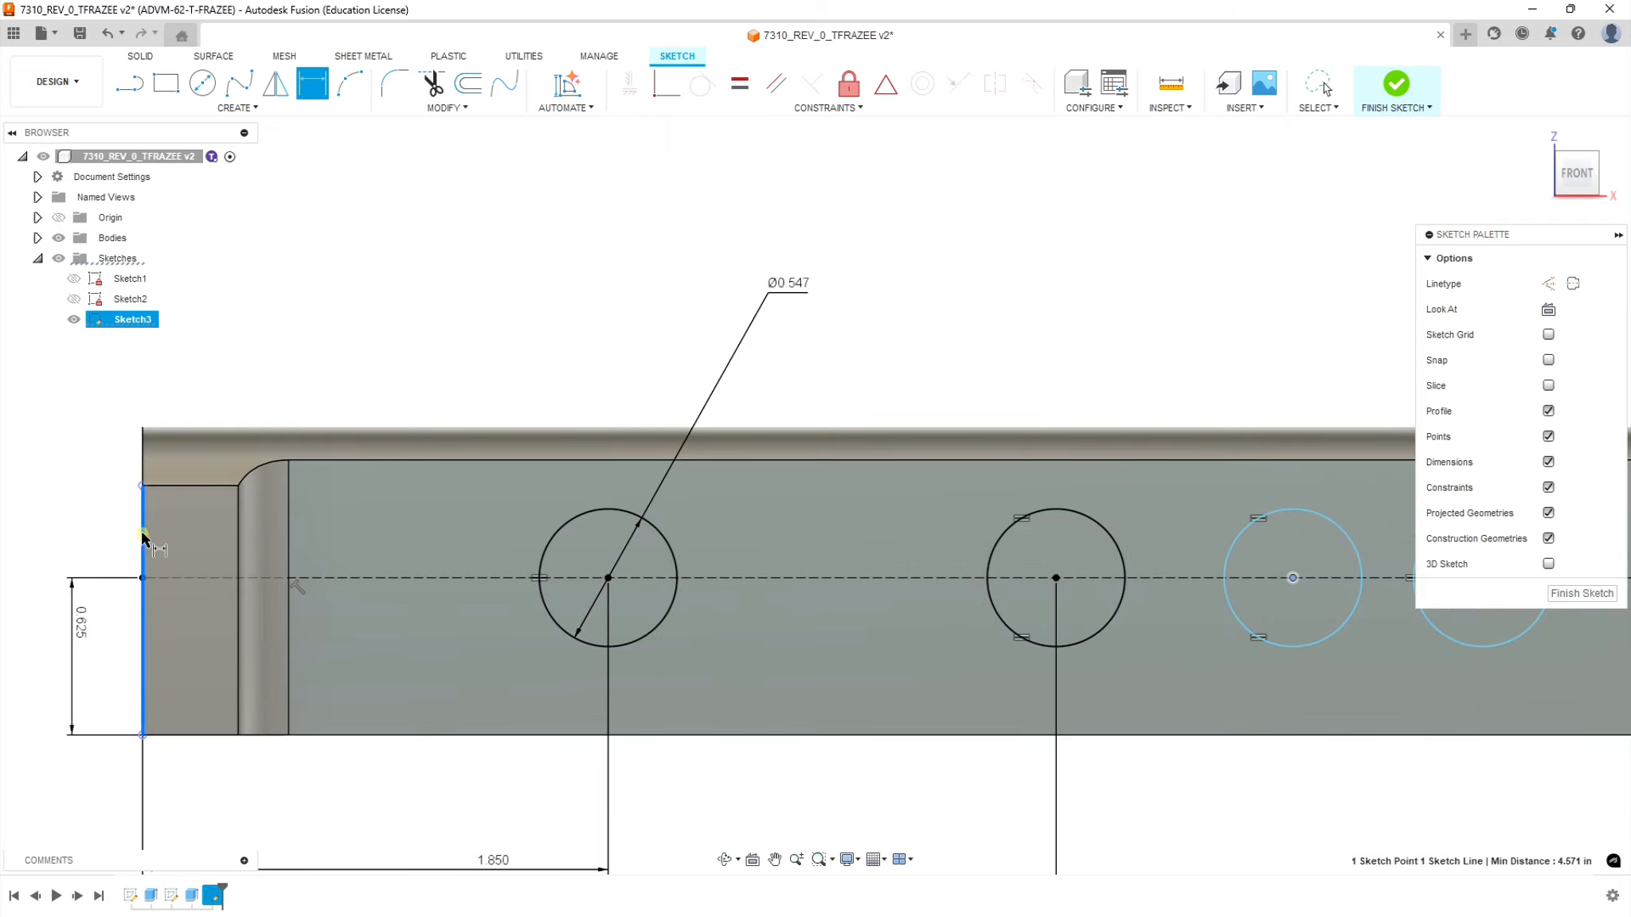
scroll(764, 684, "down", 6)
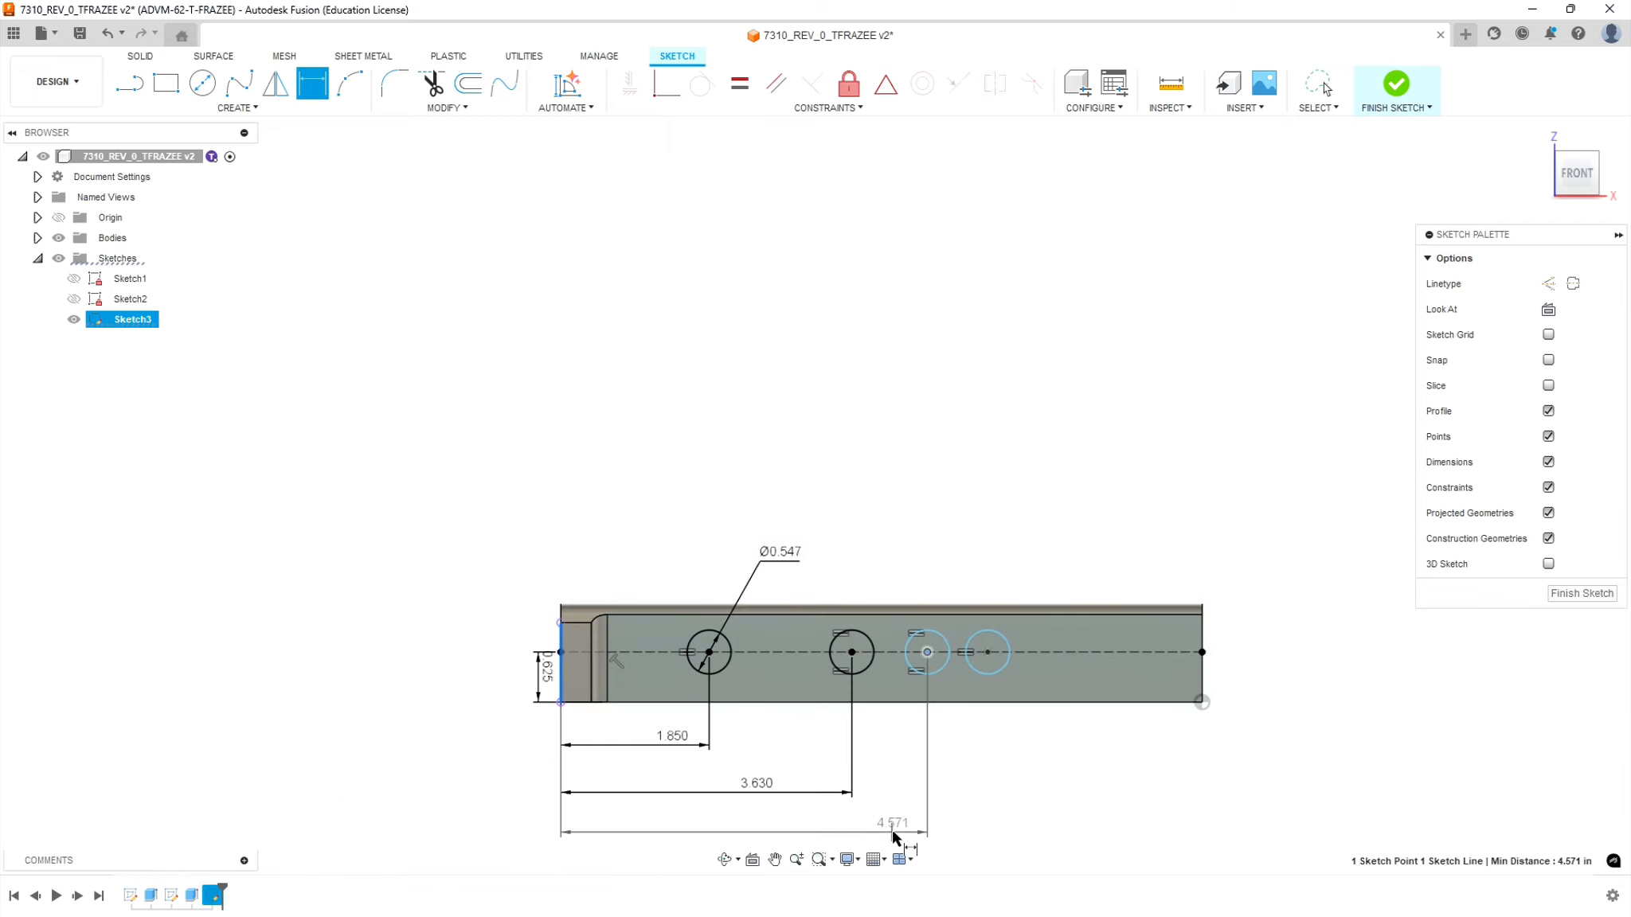
left_click(876, 832)
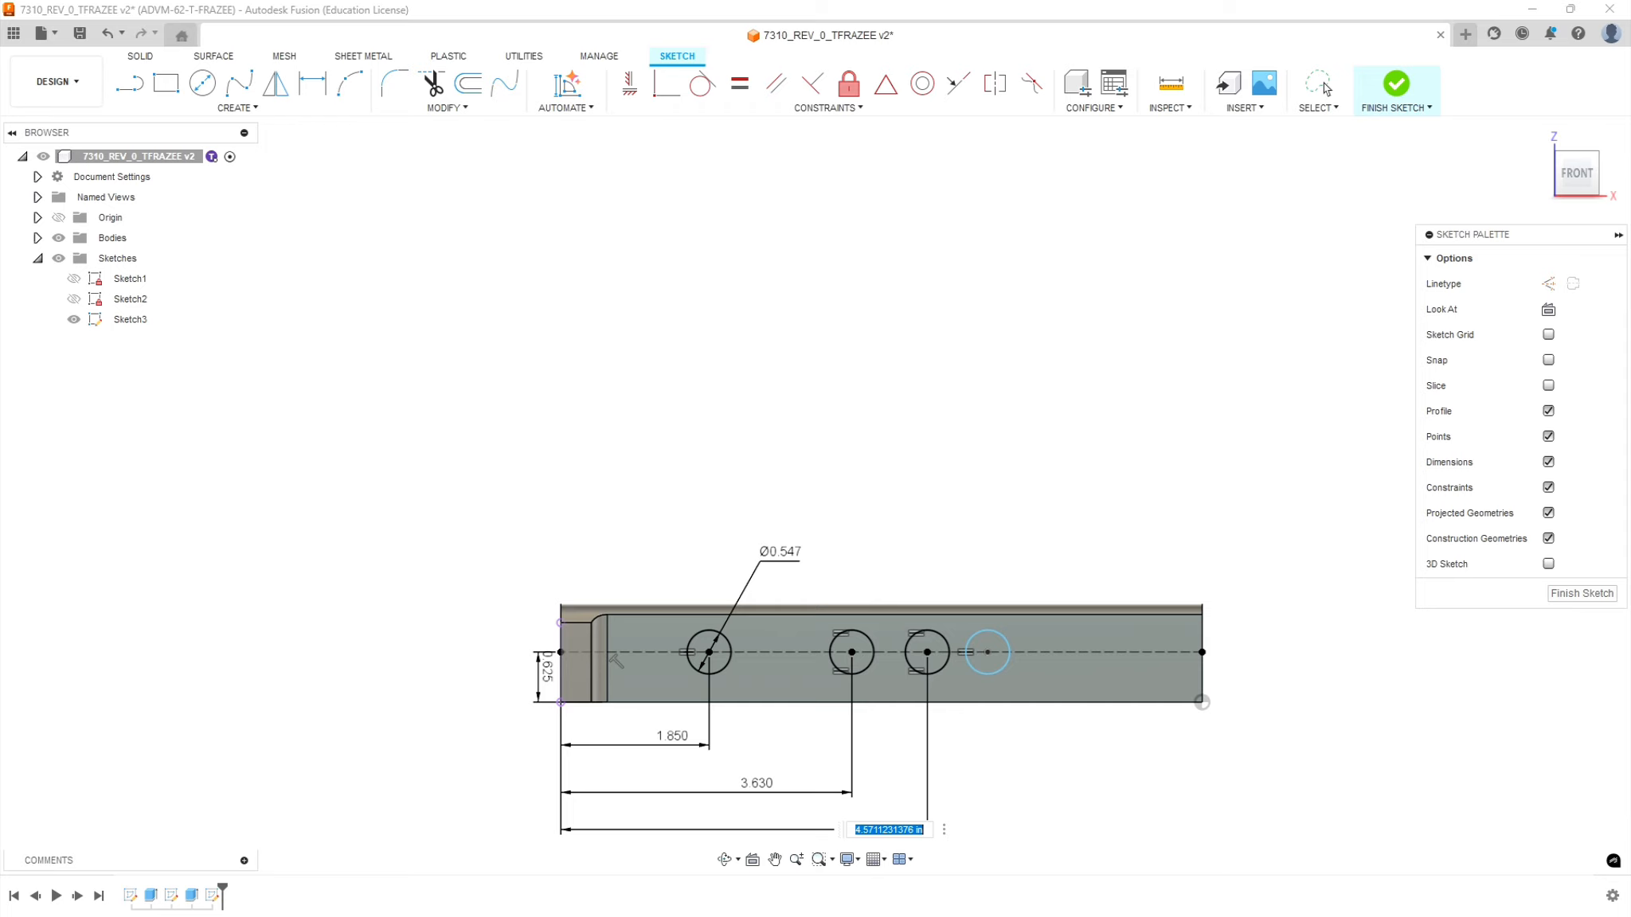
key("alt+Tab")
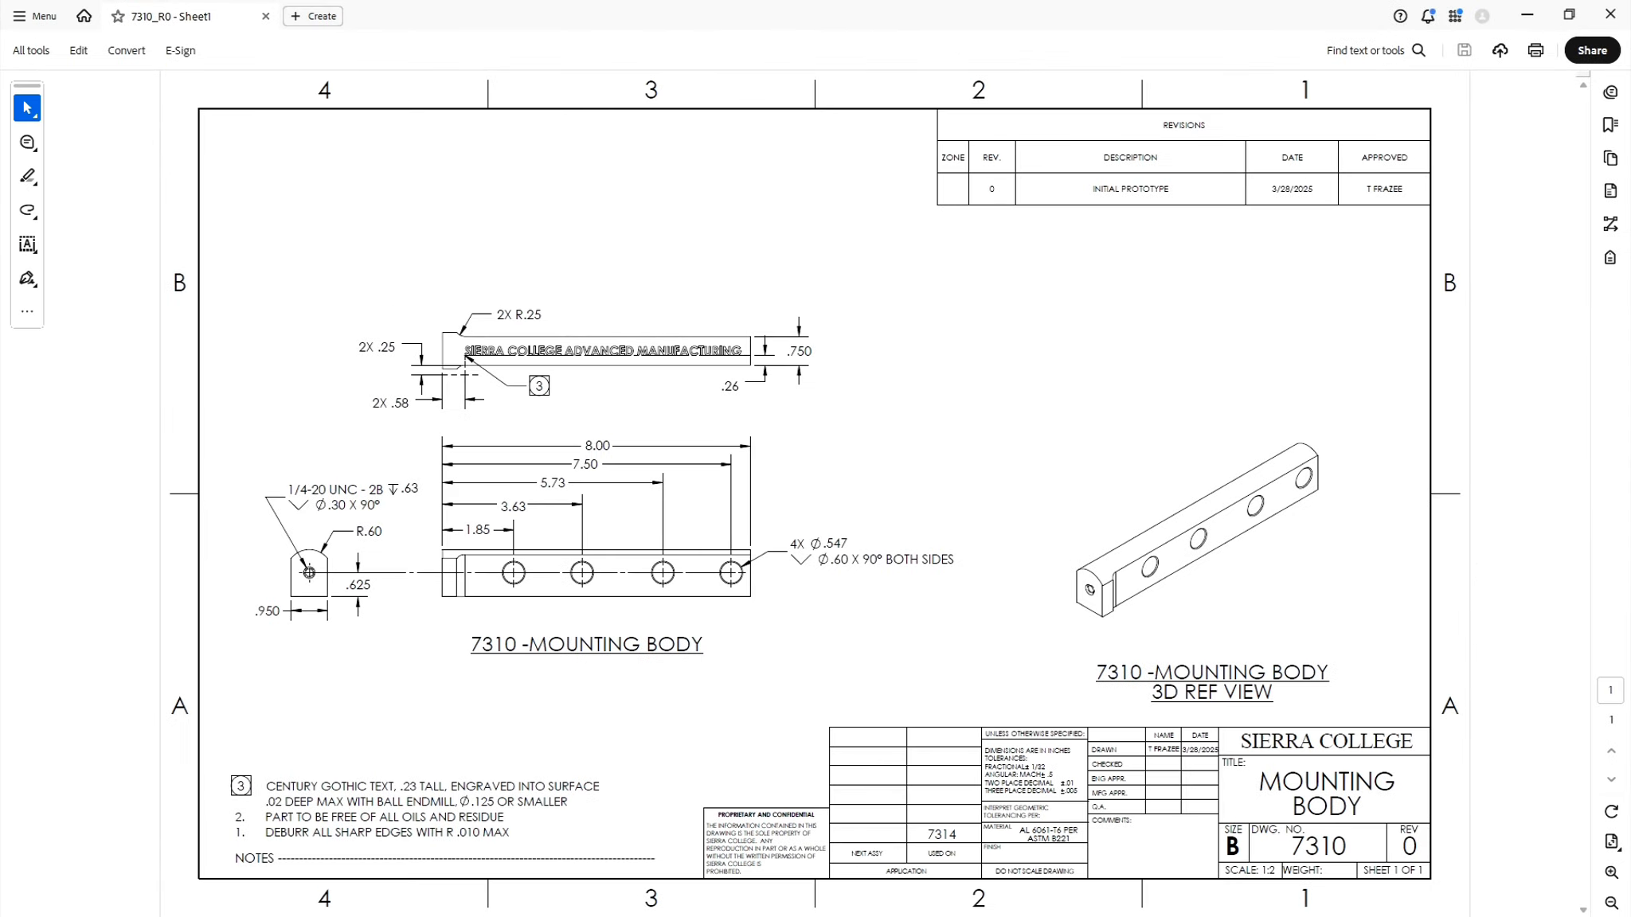
key("alt+Tab")
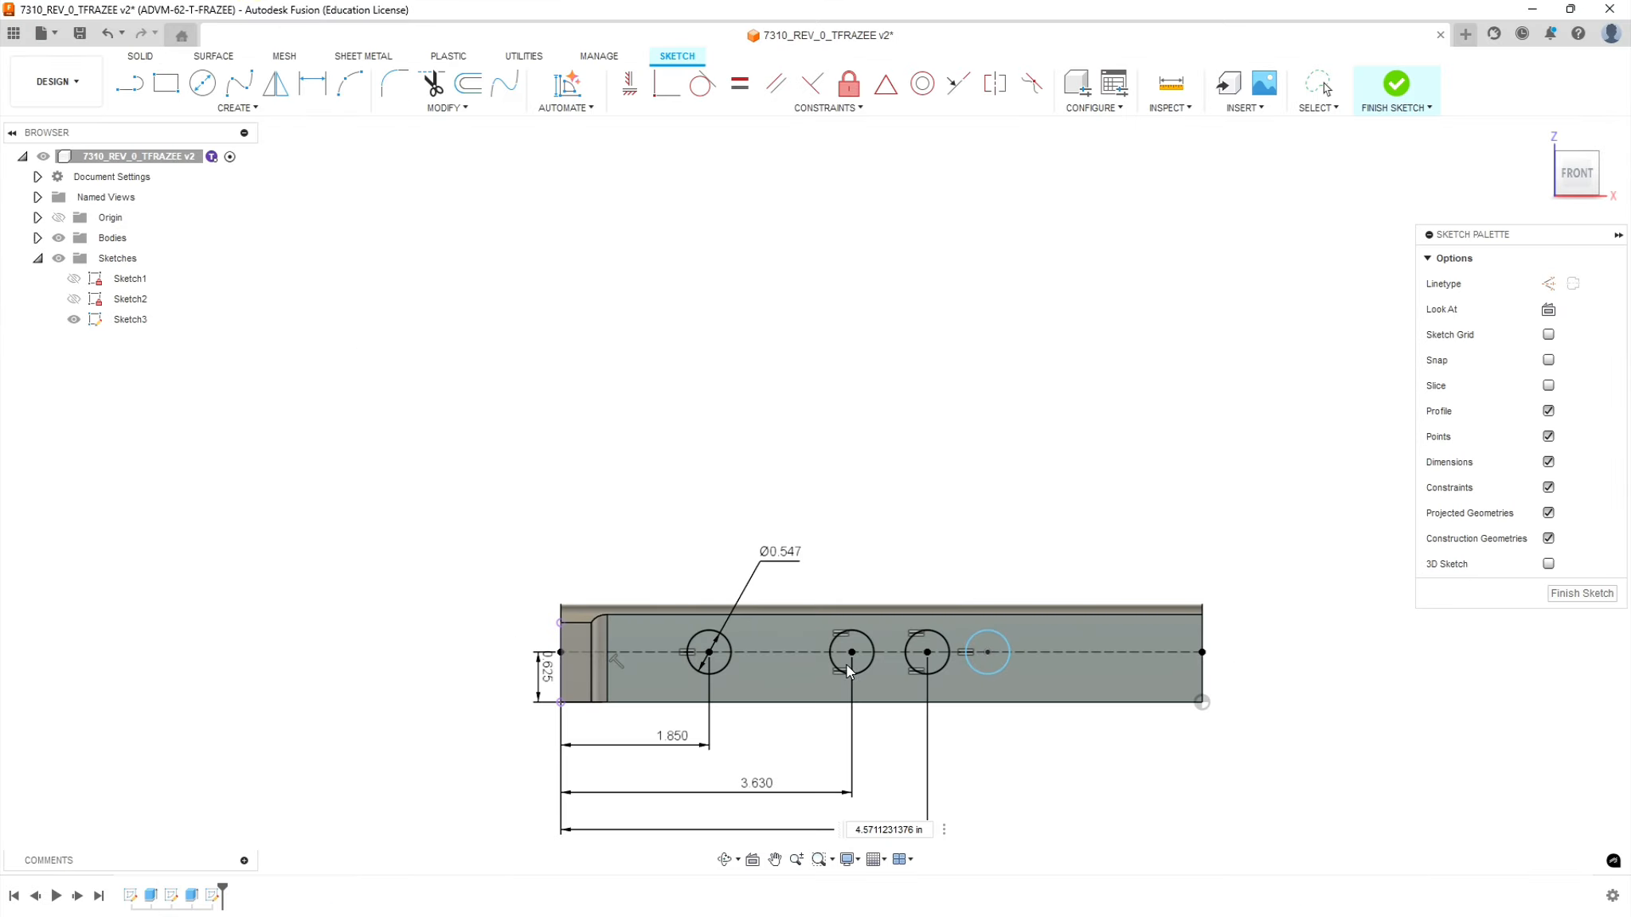
left_click(916, 829)
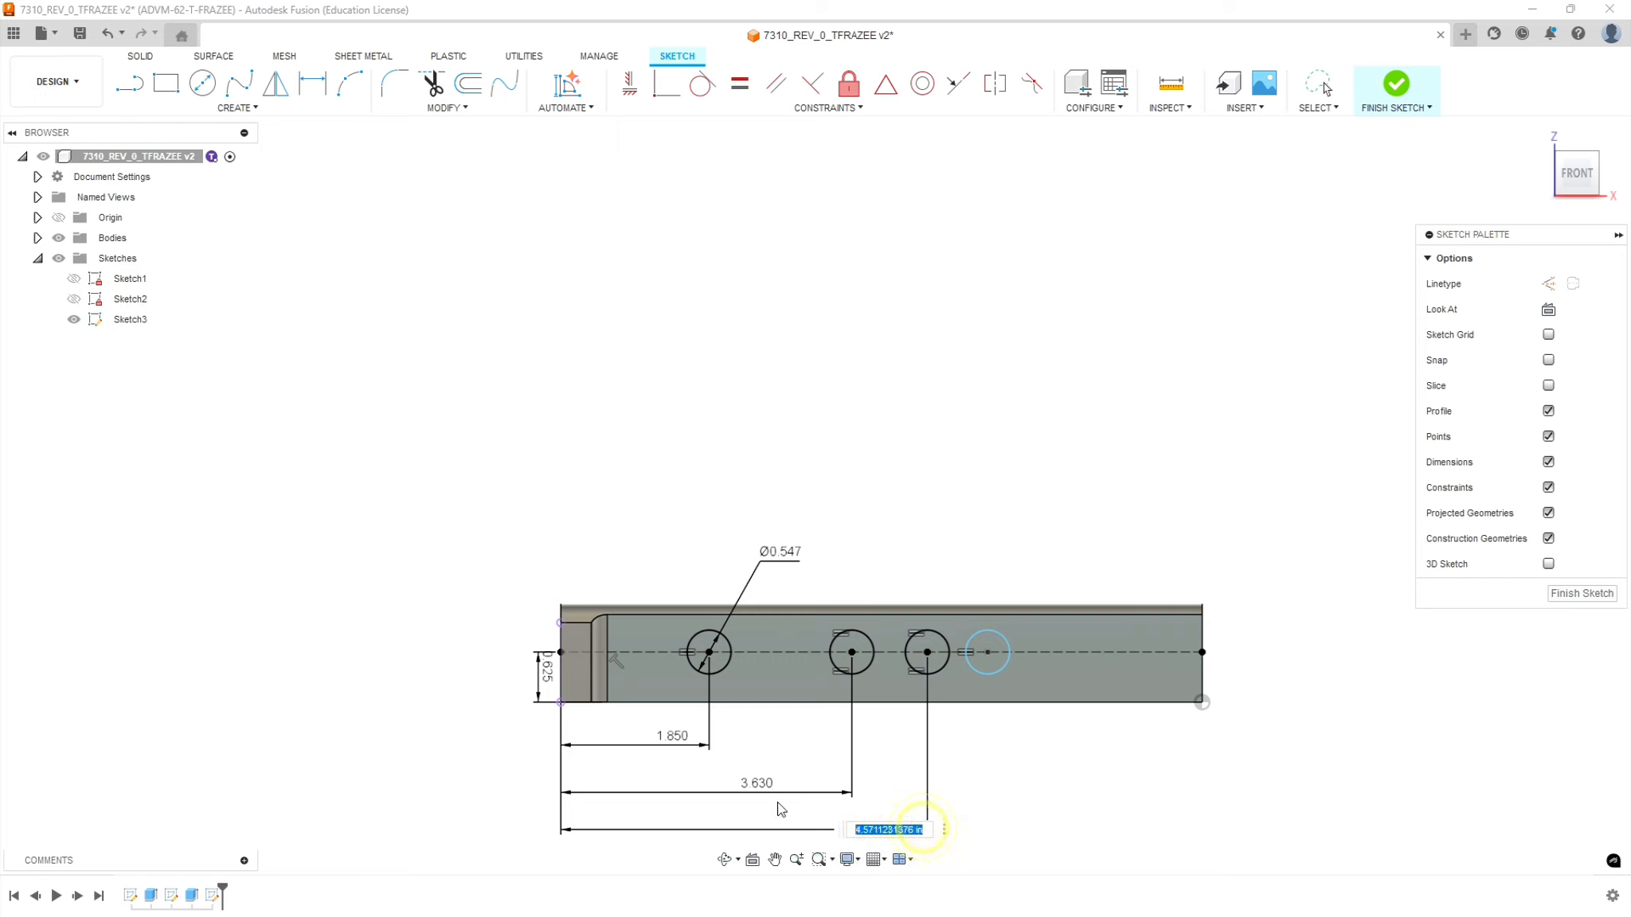
type("5.73")
key("Return")
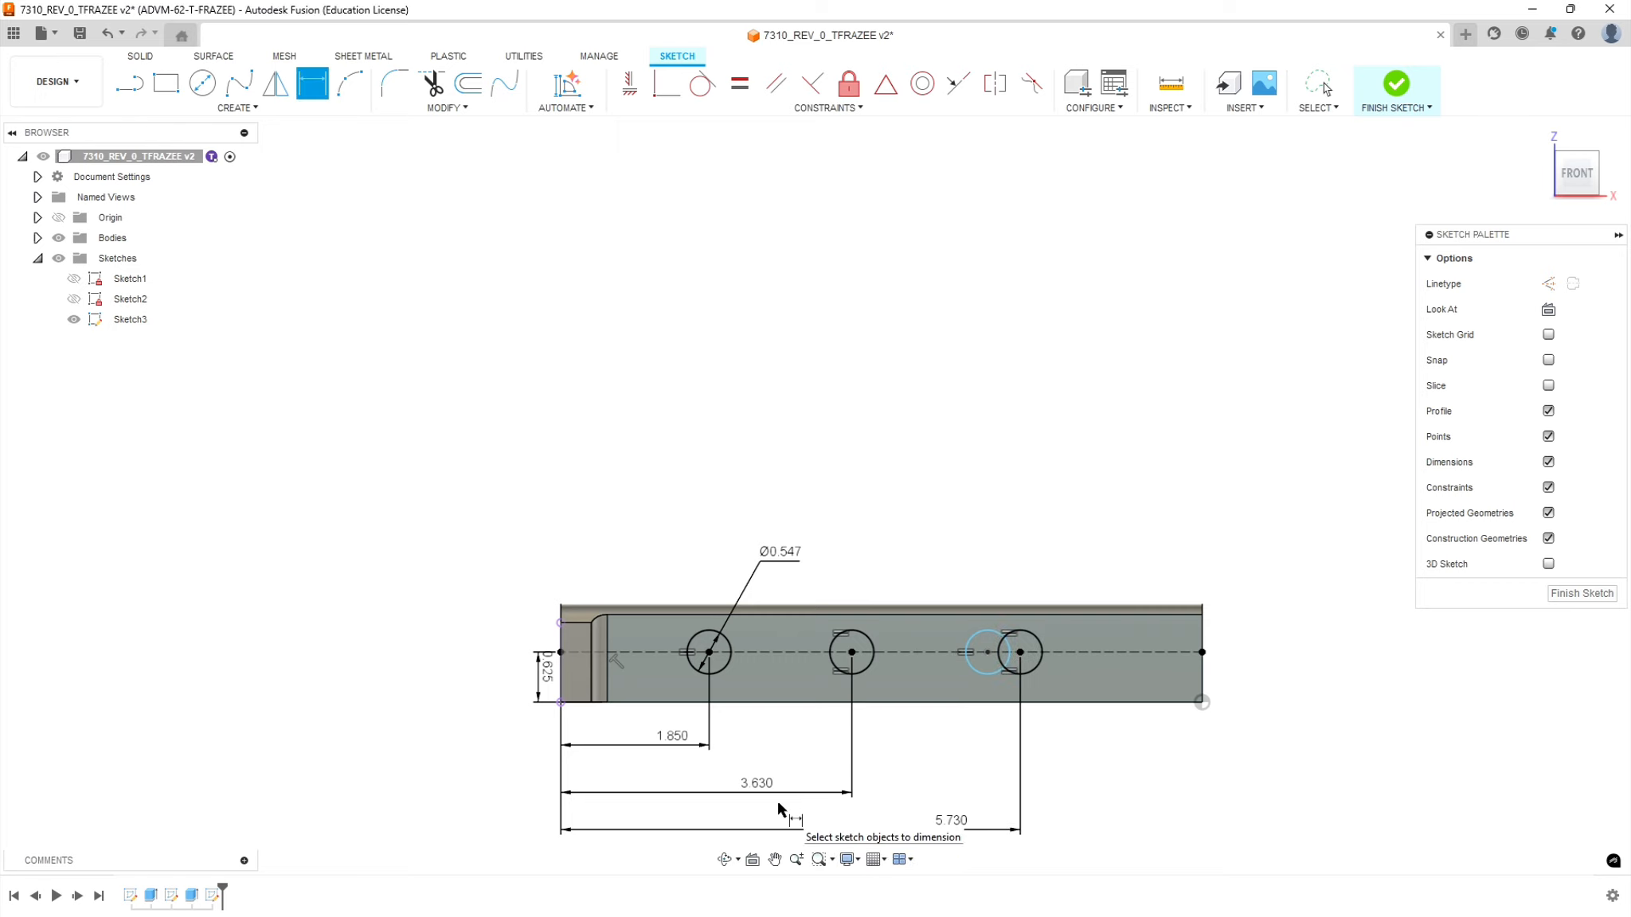
- Dimension the fourth circle's center 7.5 in from the head's outer edge, rechecking the engineering drawing for the value
left_click(560, 686)
left_click(986, 653)
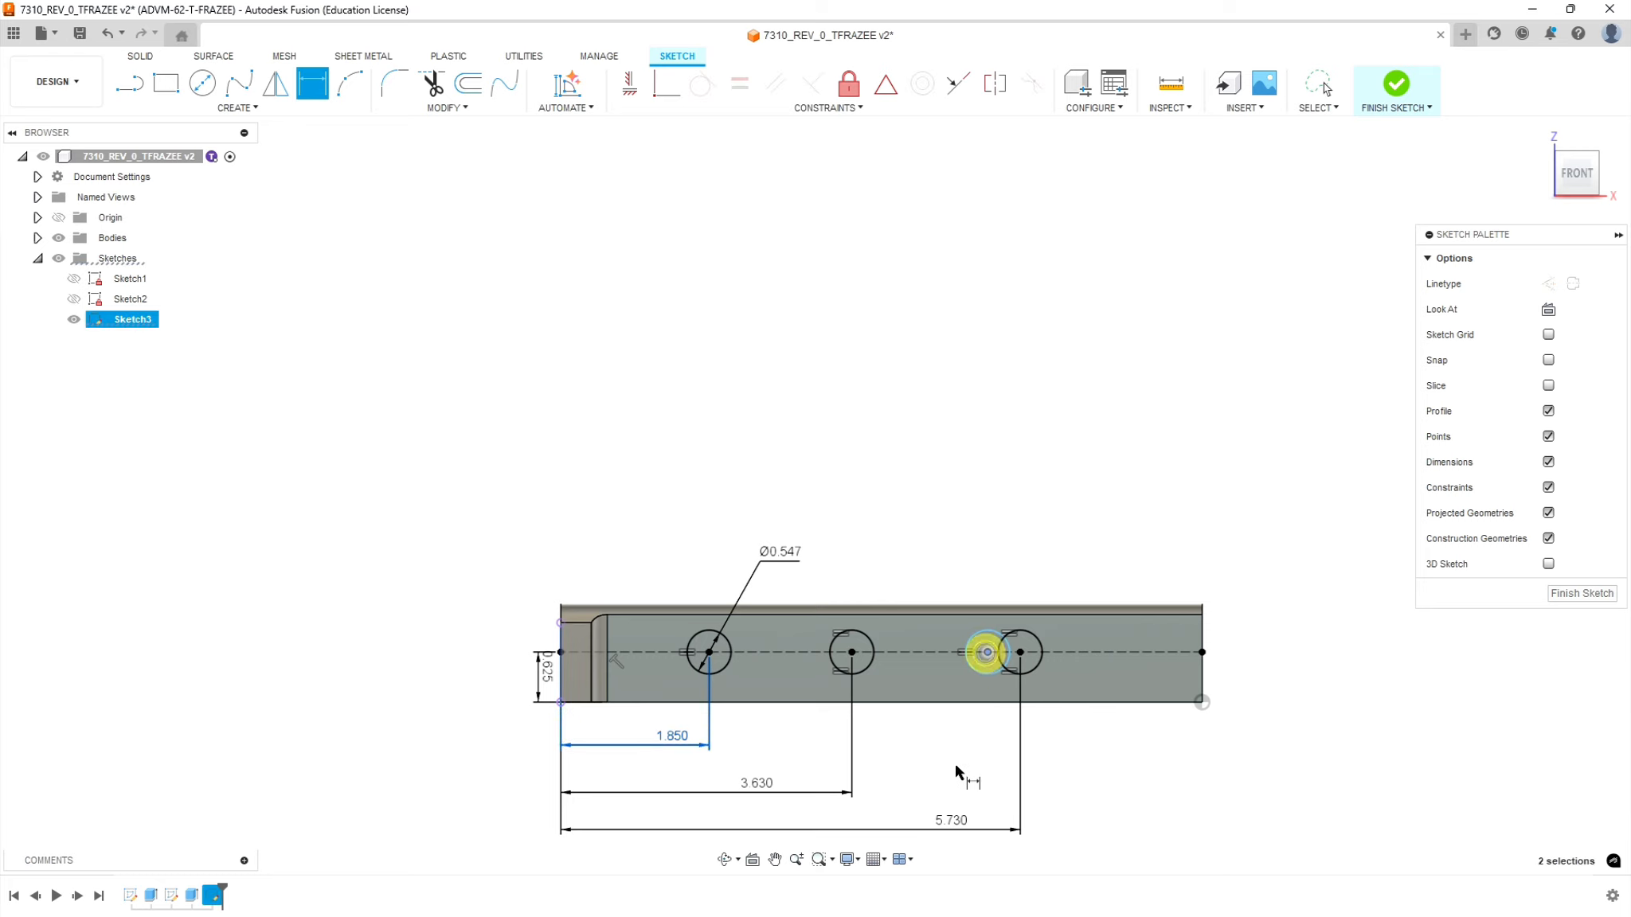
left_click(561, 670)
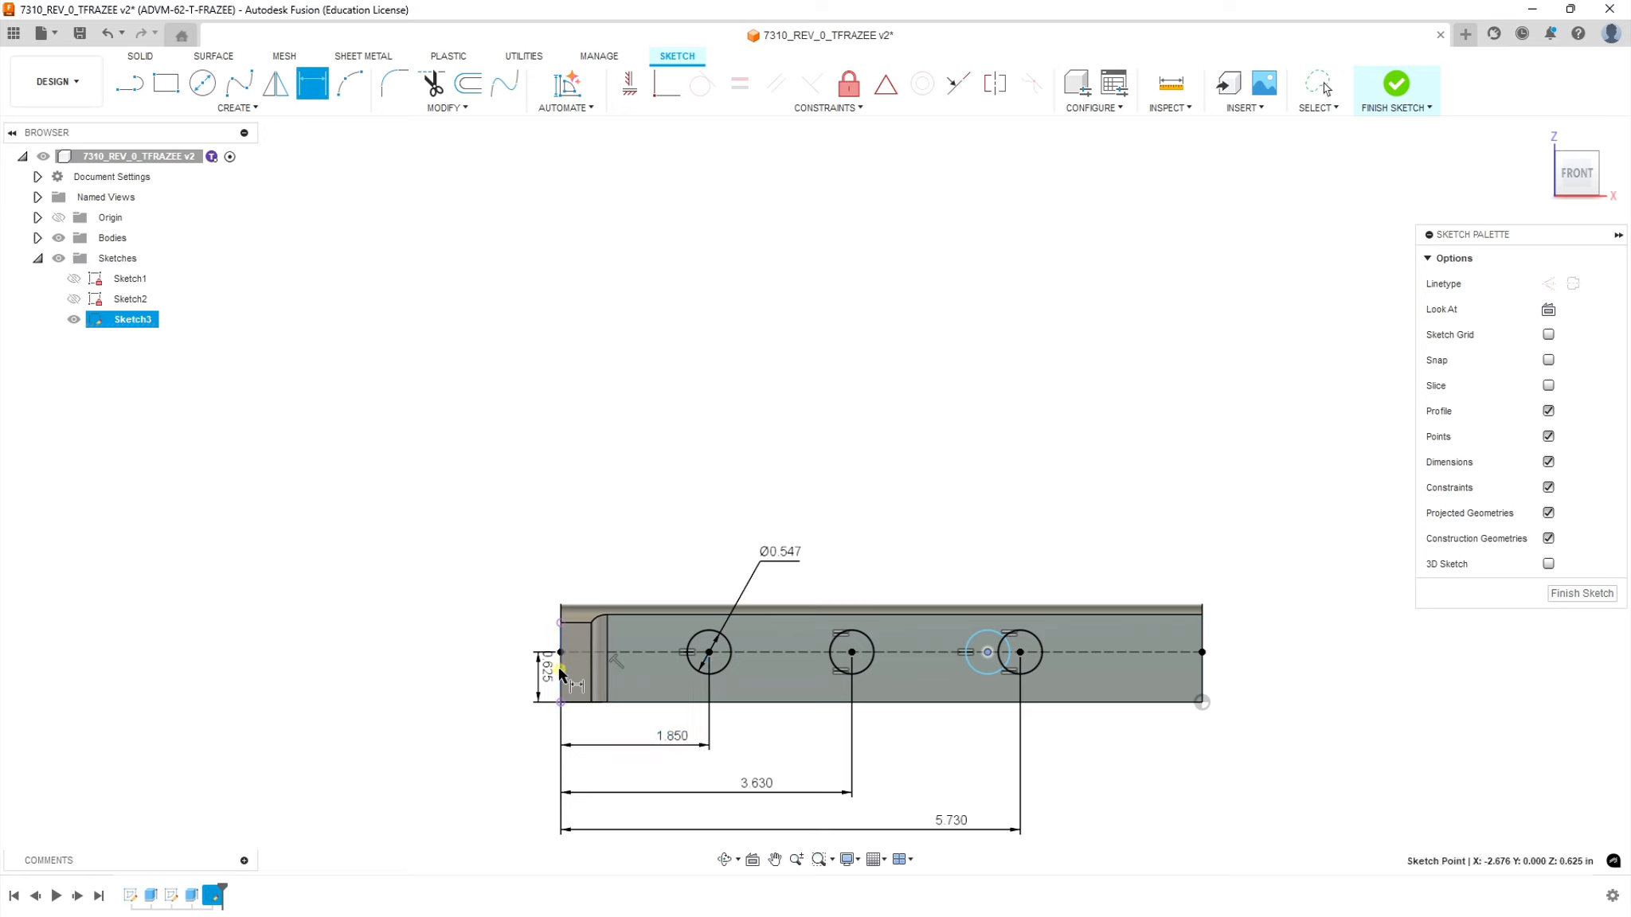
left_click(561, 681)
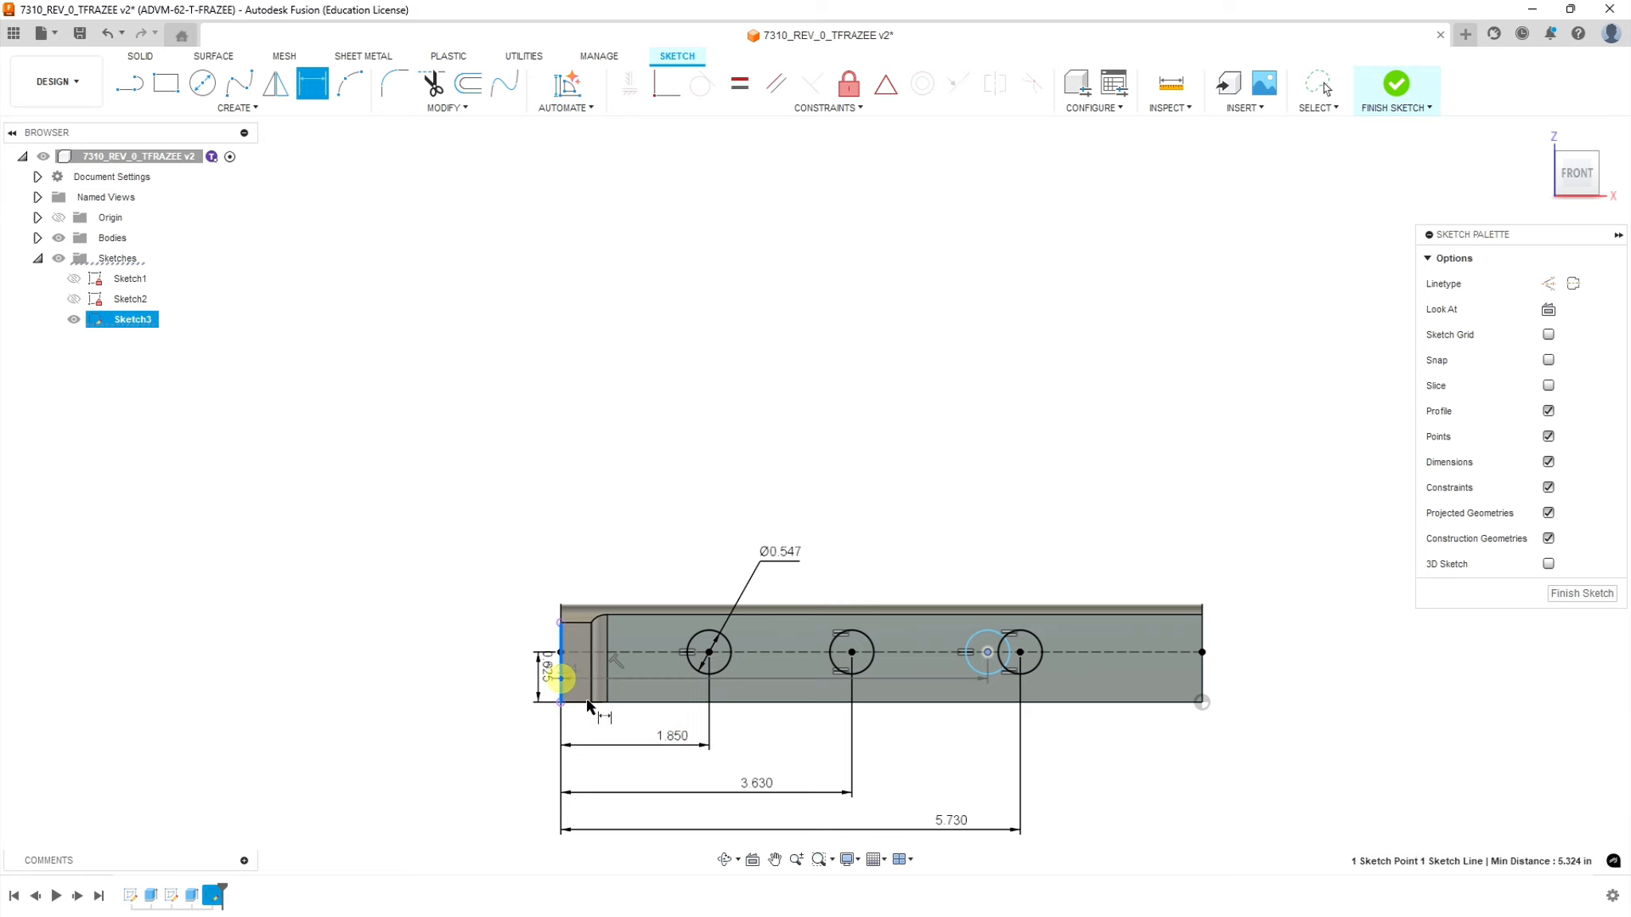
scroll(949, 779, "down", 5)
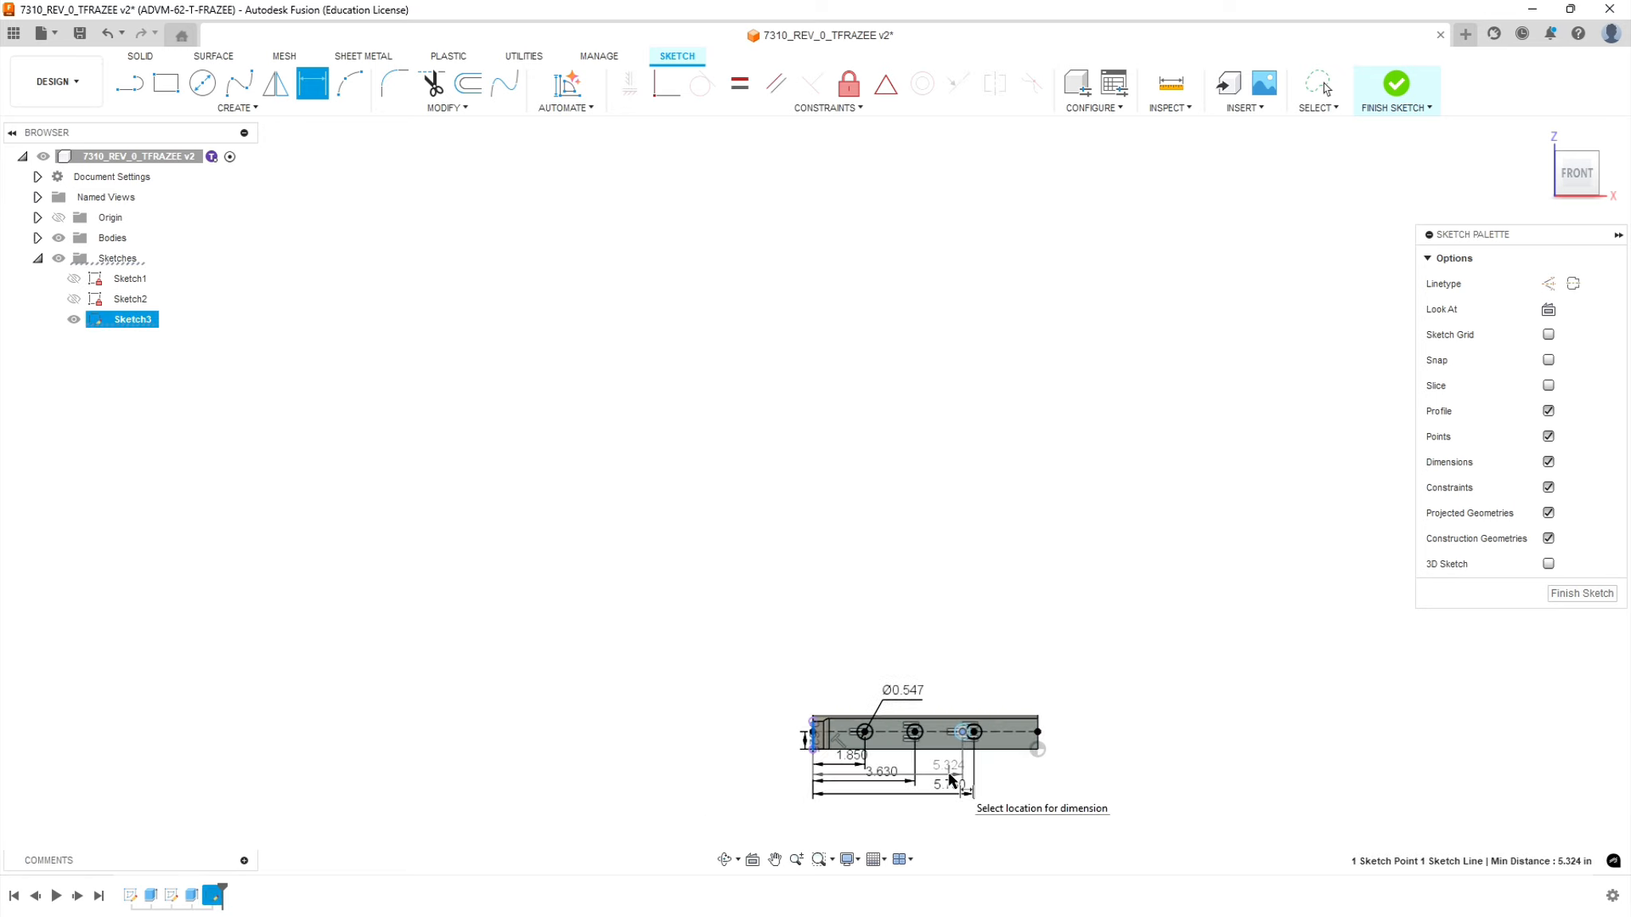
scroll(960, 834, "up", 3)
left_click(966, 823)
key("alt+Tab")
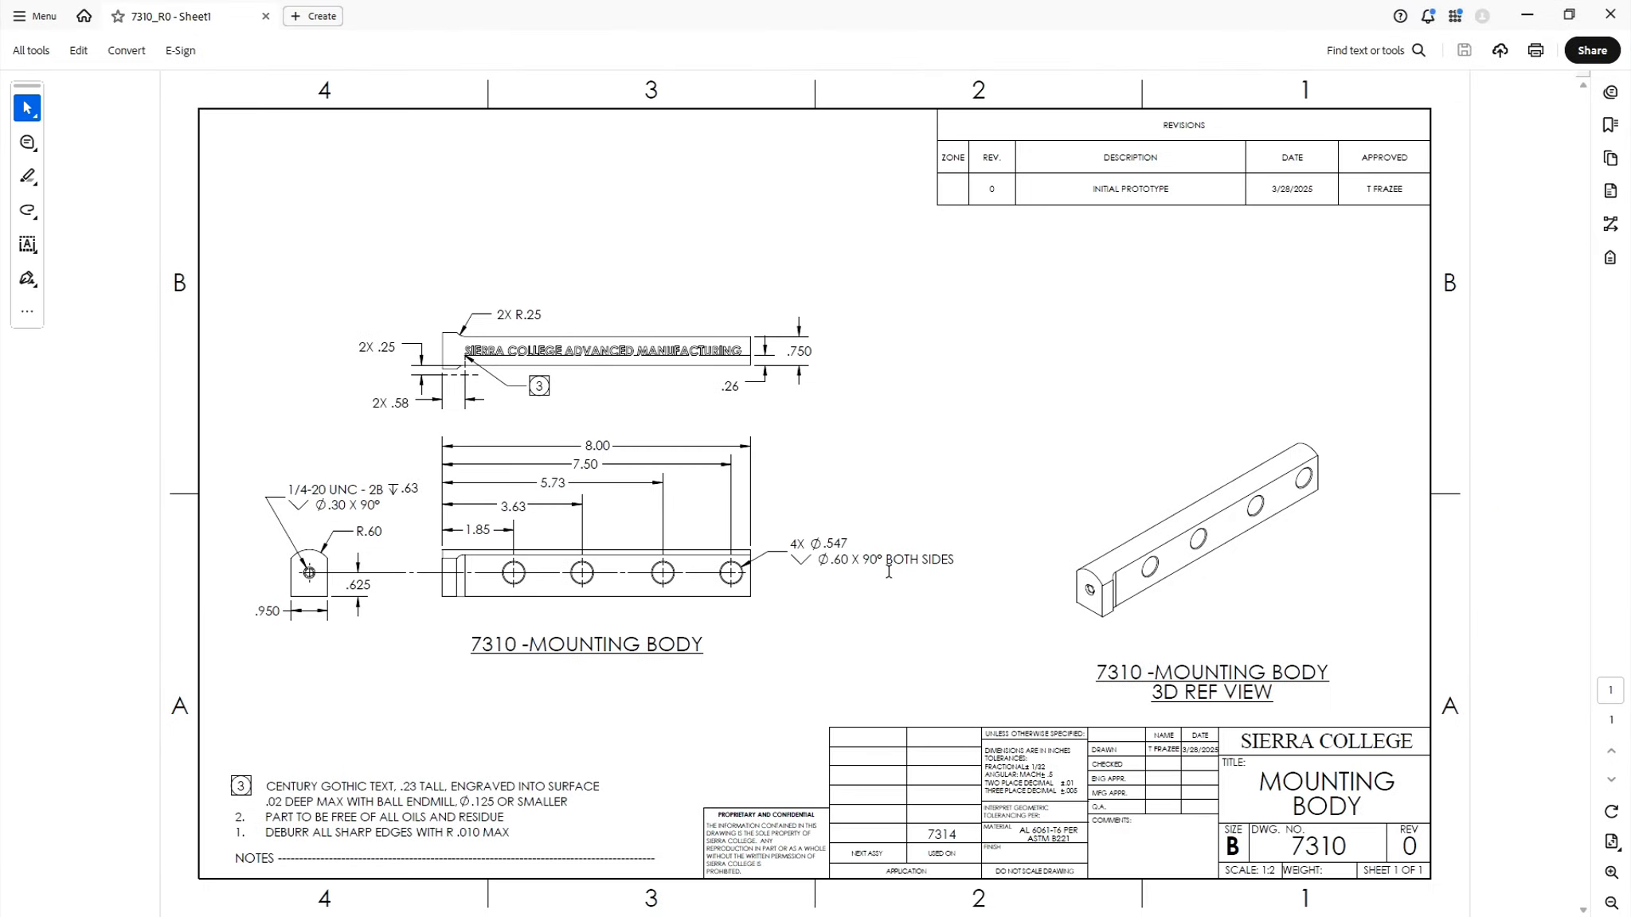
left_click(1526, 14)
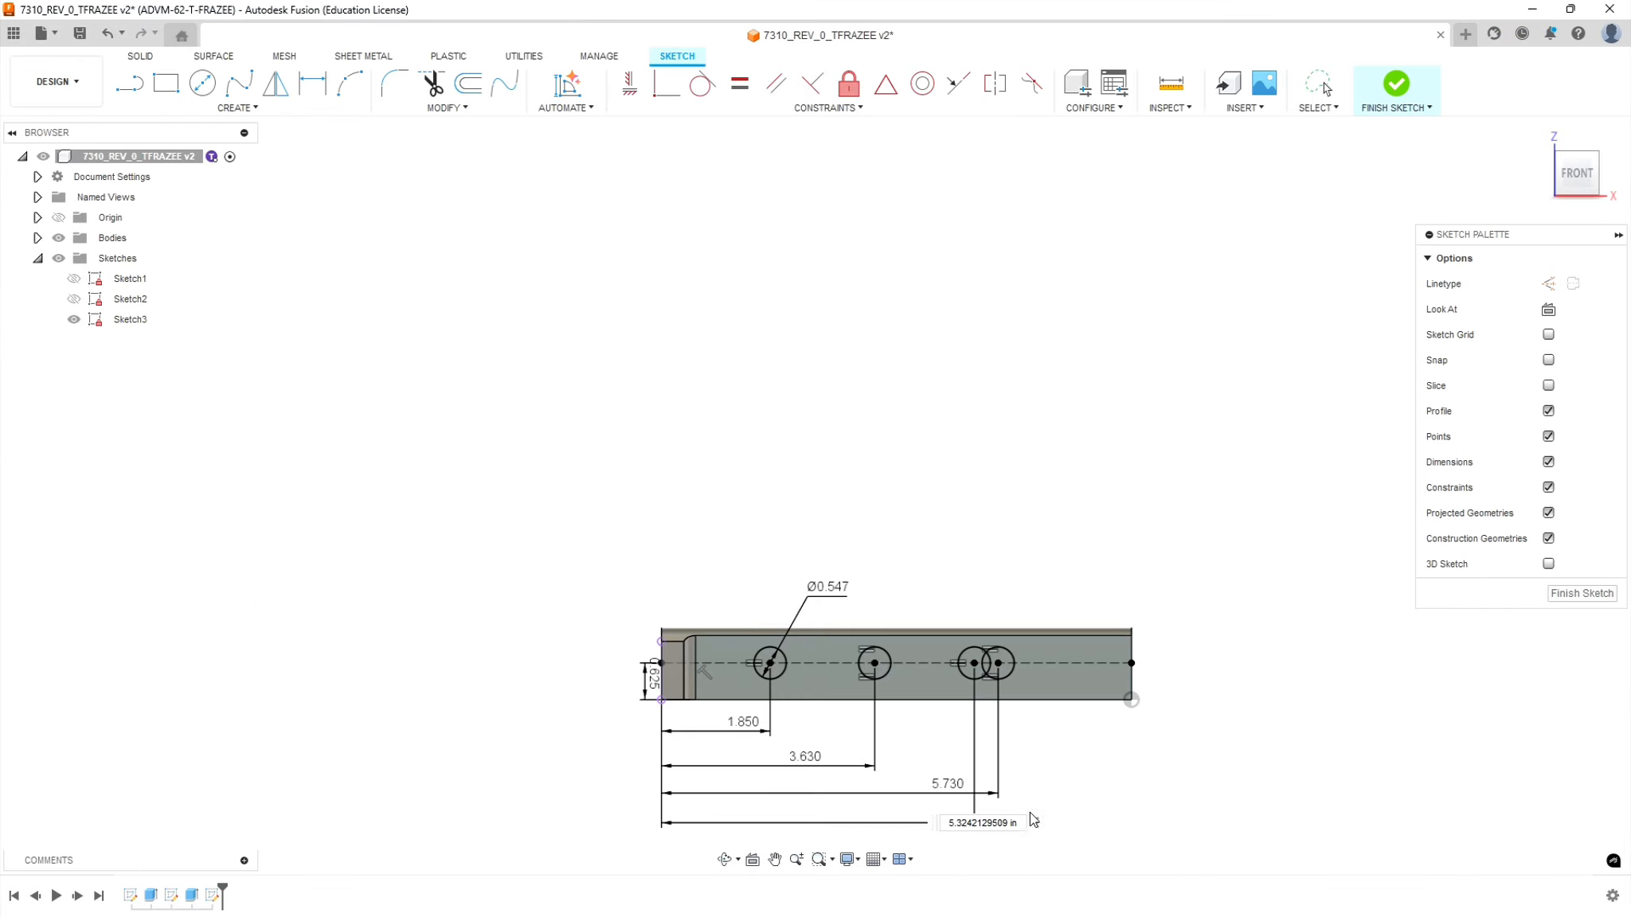
left_click_drag(1022, 823, 890, 826)
type("7.5")
key("Return")
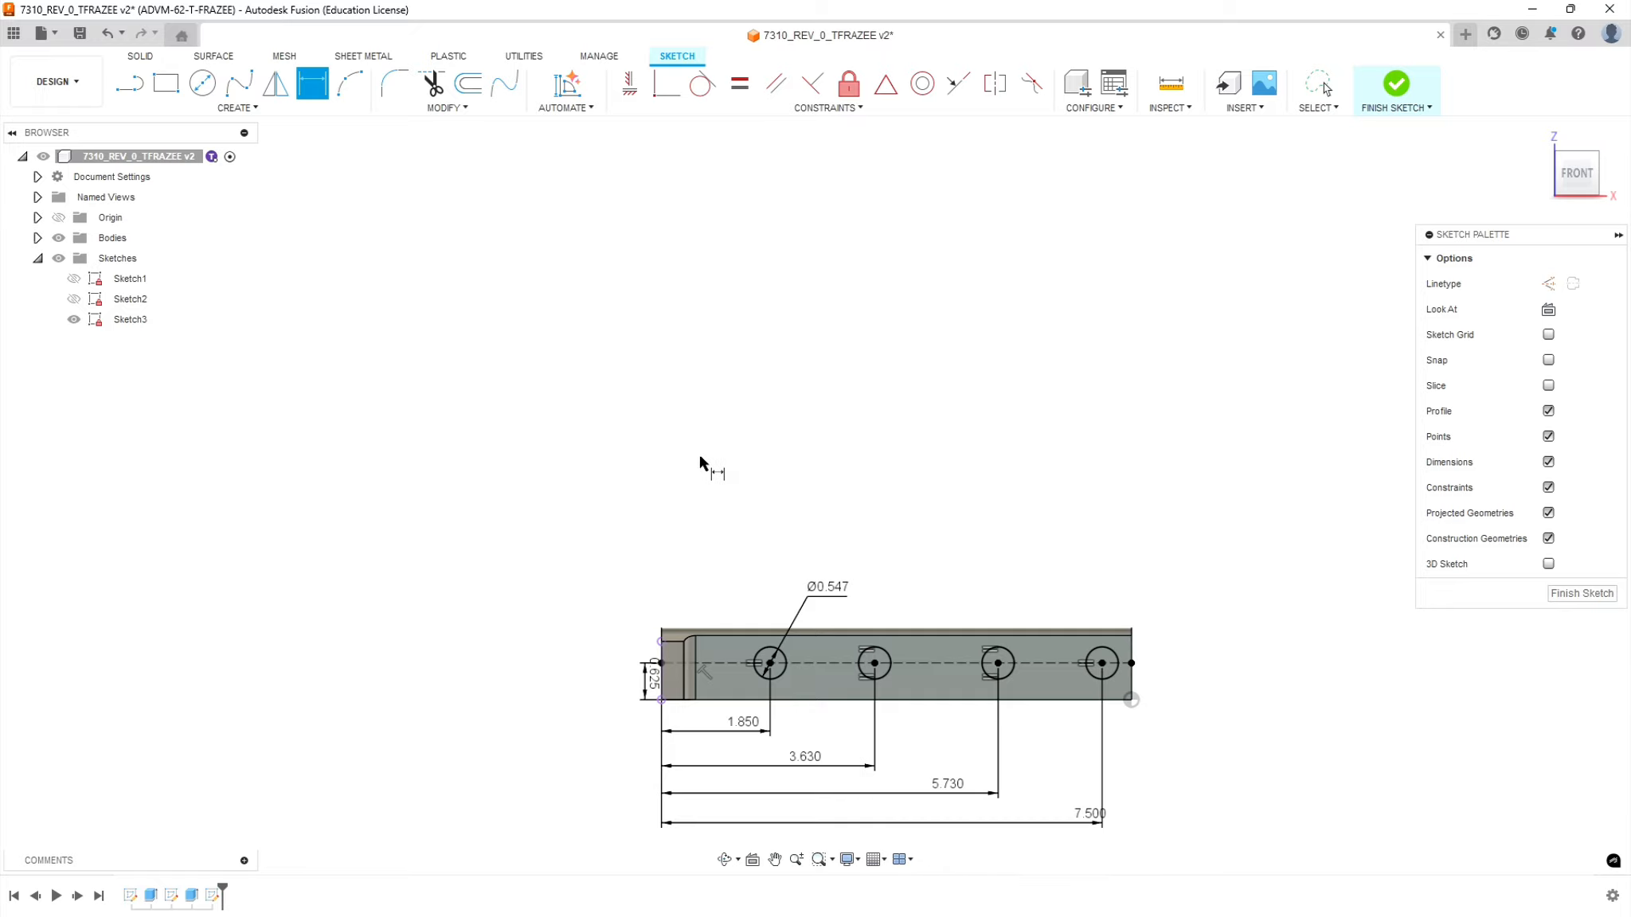
- Compare the four hole positions with the engineering drawing and finish the hole sketch
key("alt+Tab")
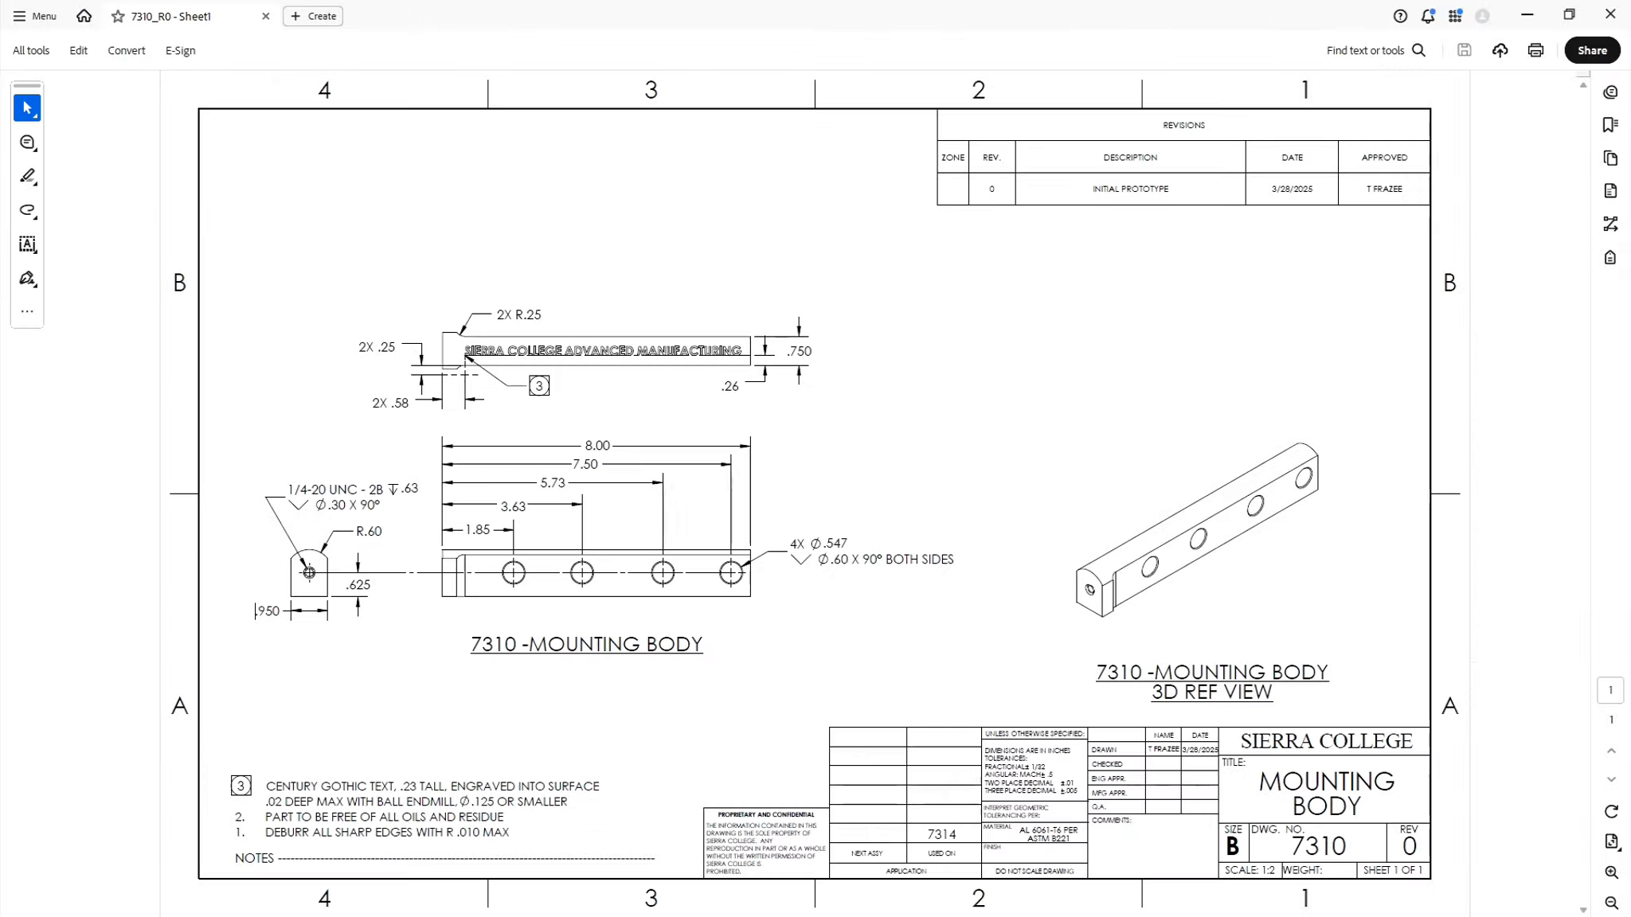
key("alt+Tab")
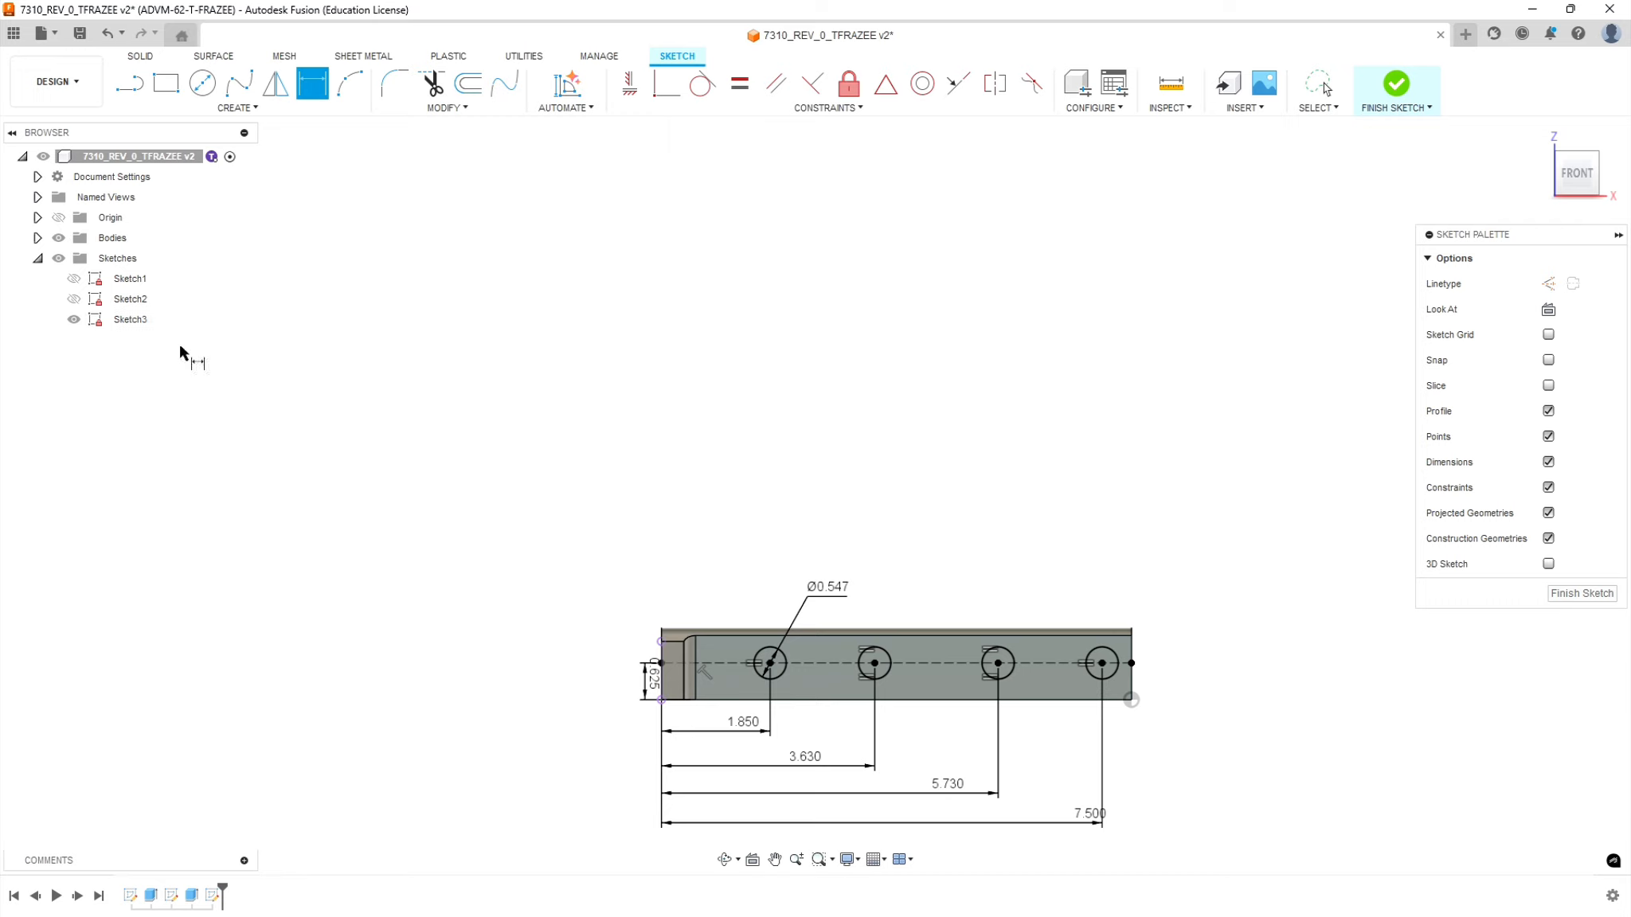
left_click(1567, 591)
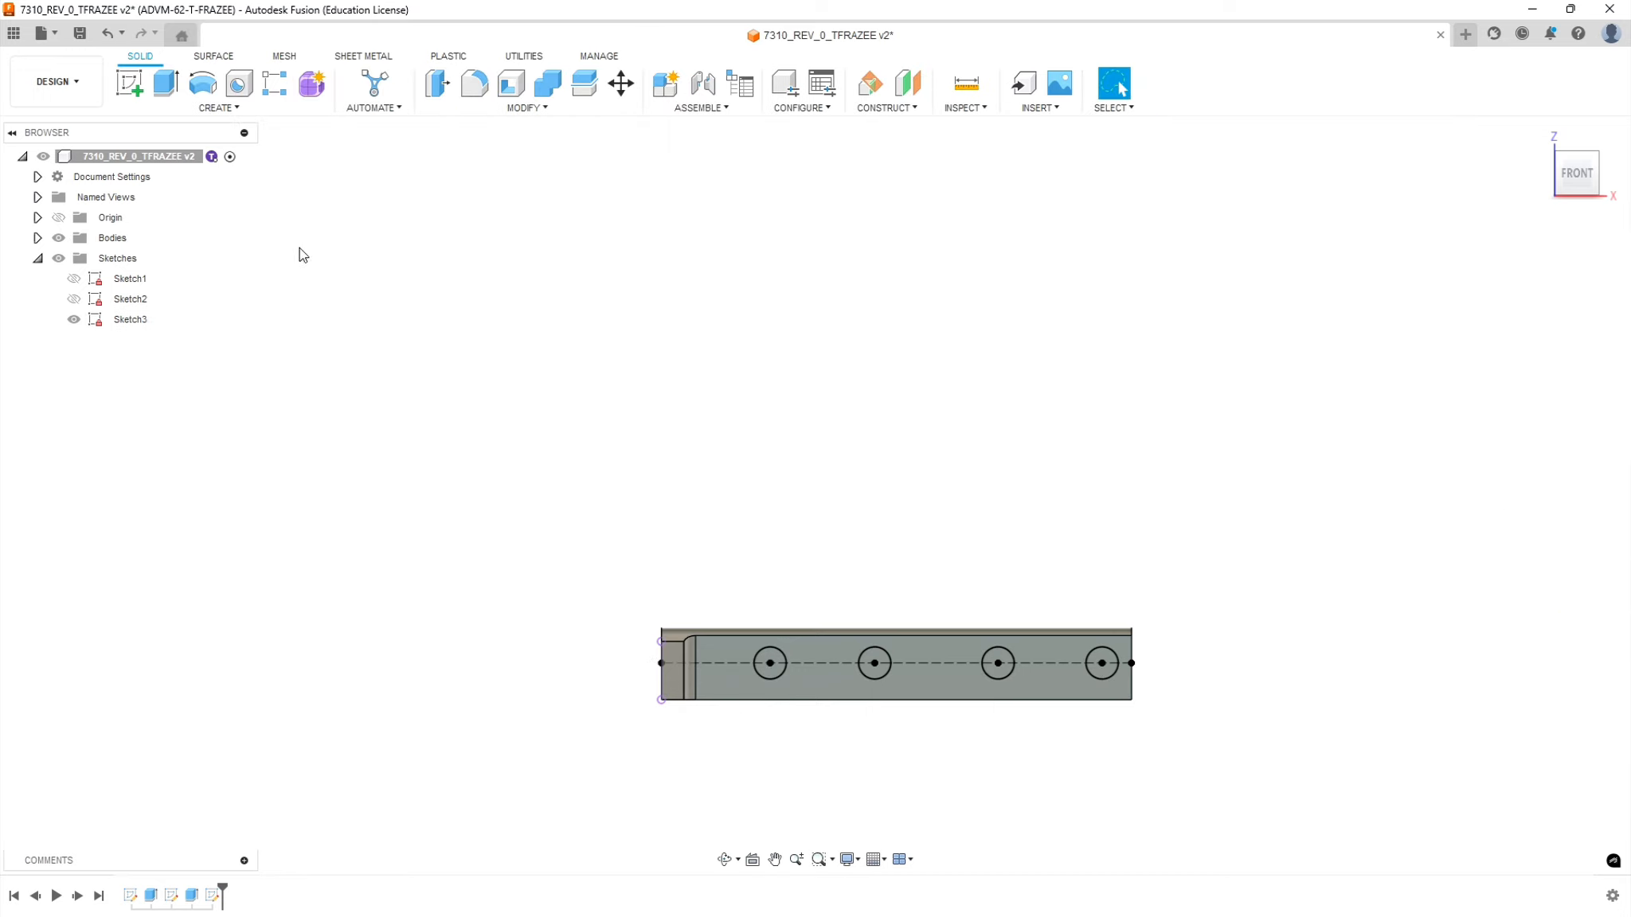
- Extrude the four hole circles as a cut with extent All, flipping the direction to pass through the body
left_click(168, 84)
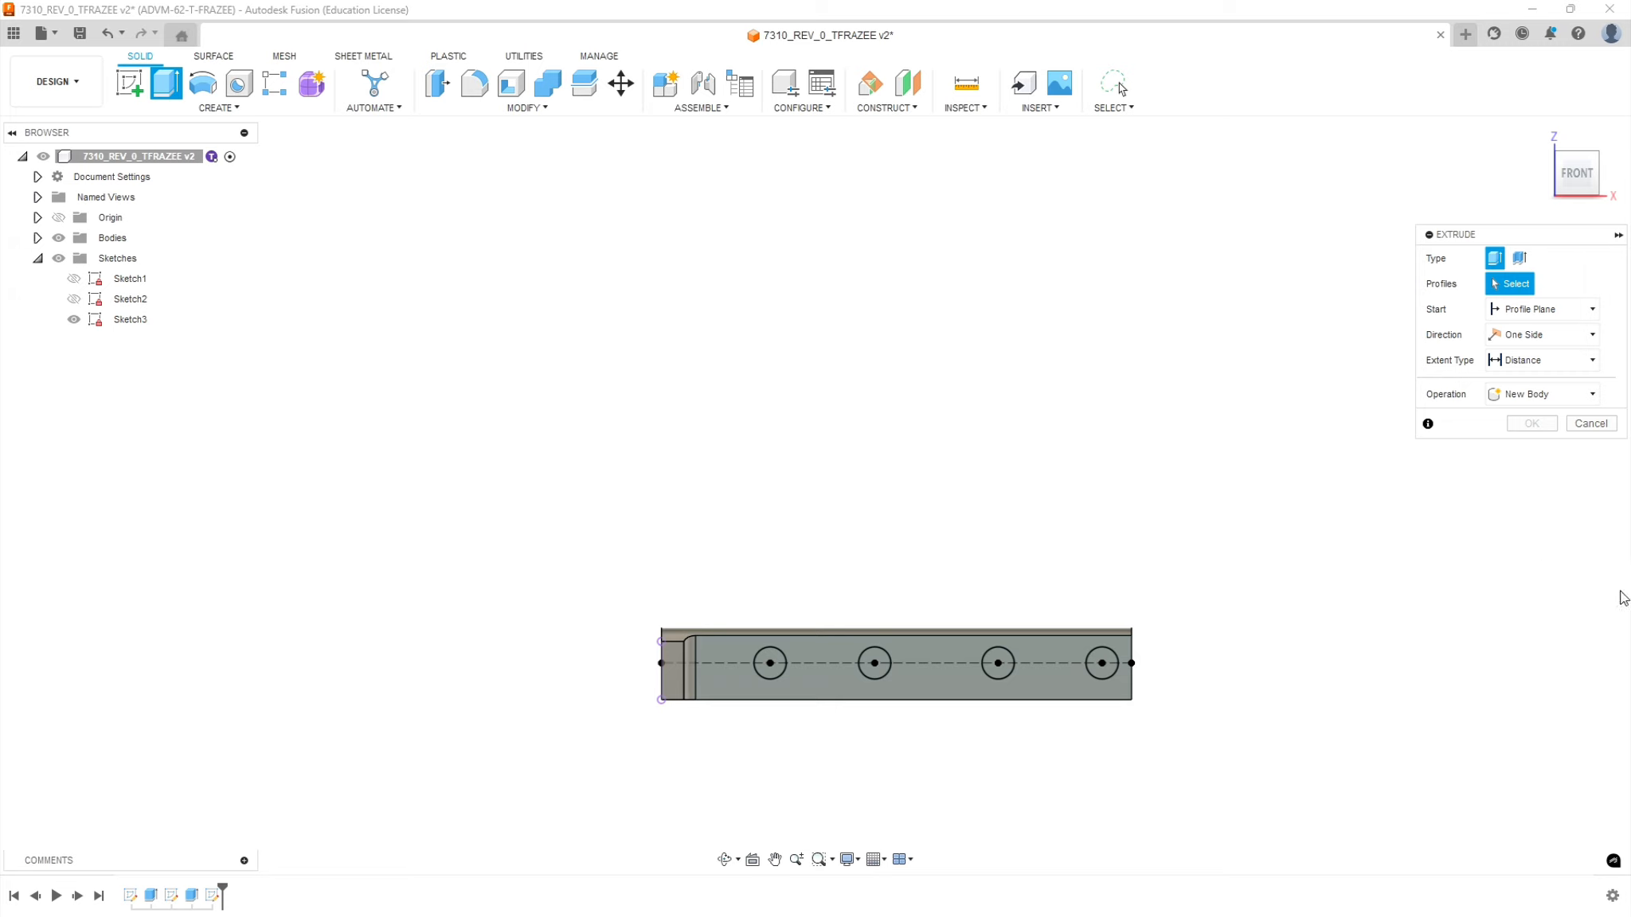
left_click(770, 664)
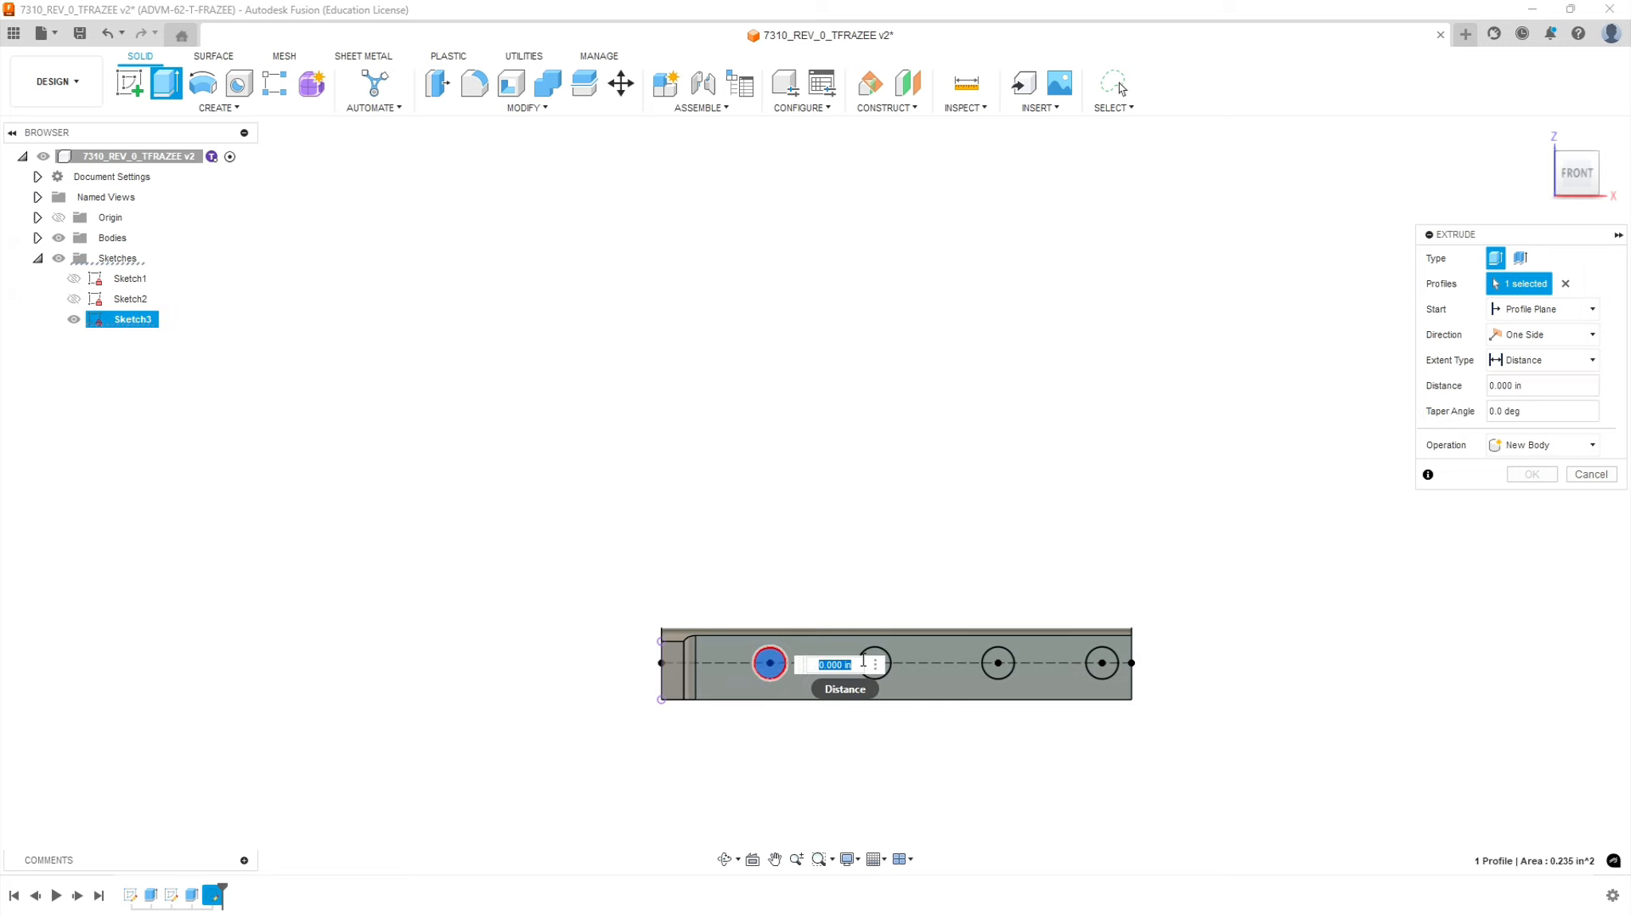
left_click(876, 661)
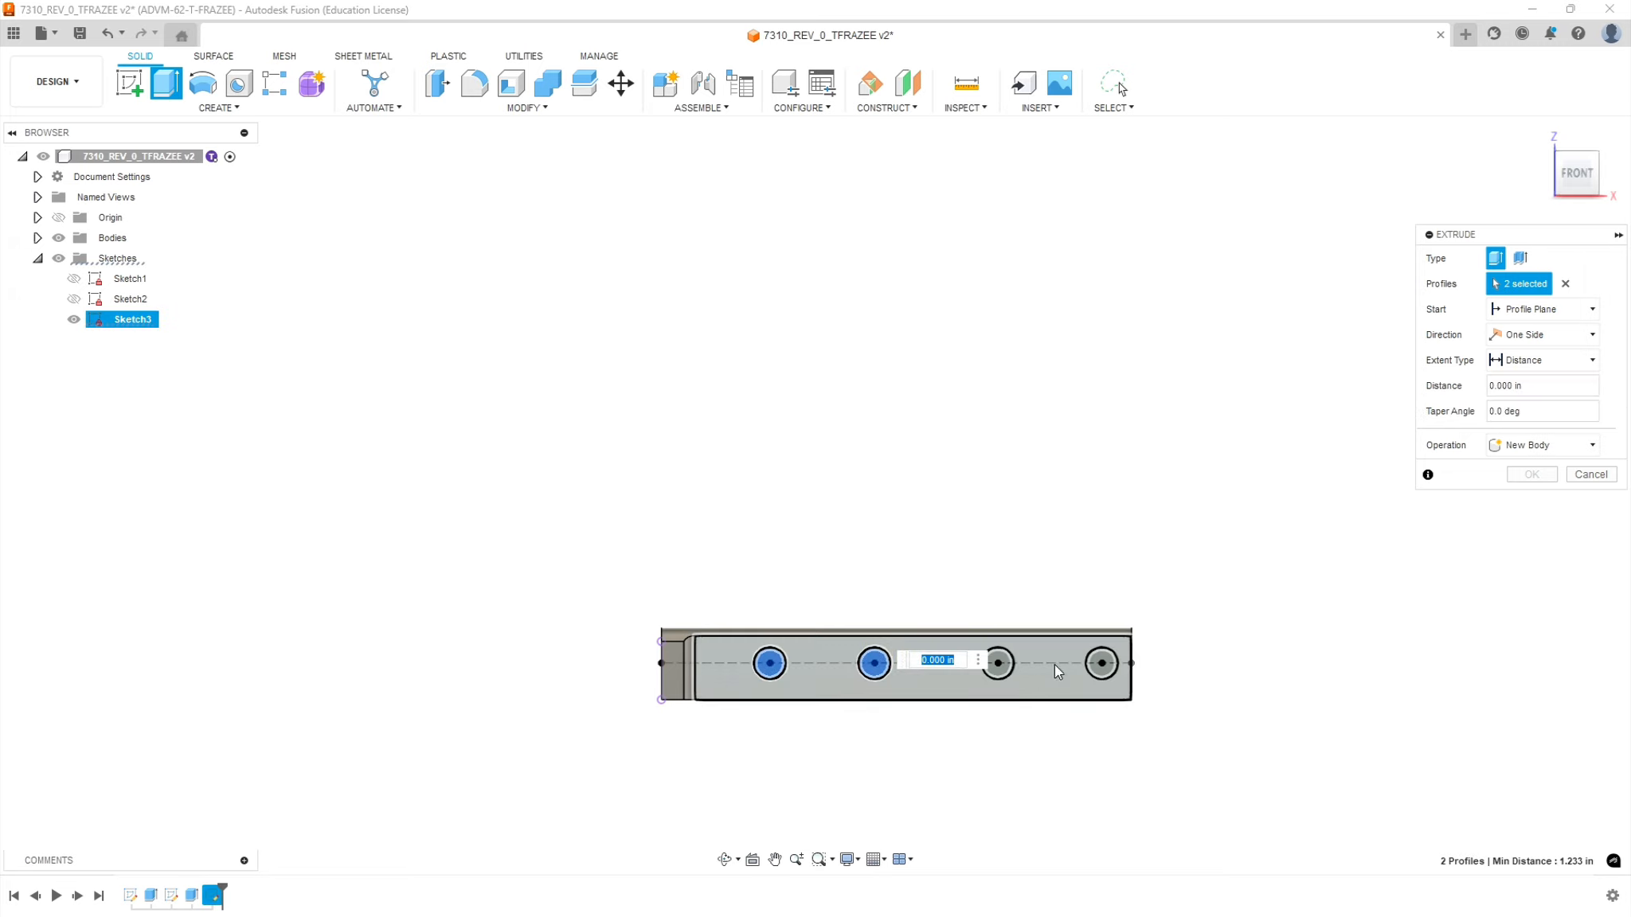
left_click(1005, 664)
left_click(1103, 662)
middle_click_drag(906, 782, 870, 701, "shift")
scroll(977, 757, "up", 4)
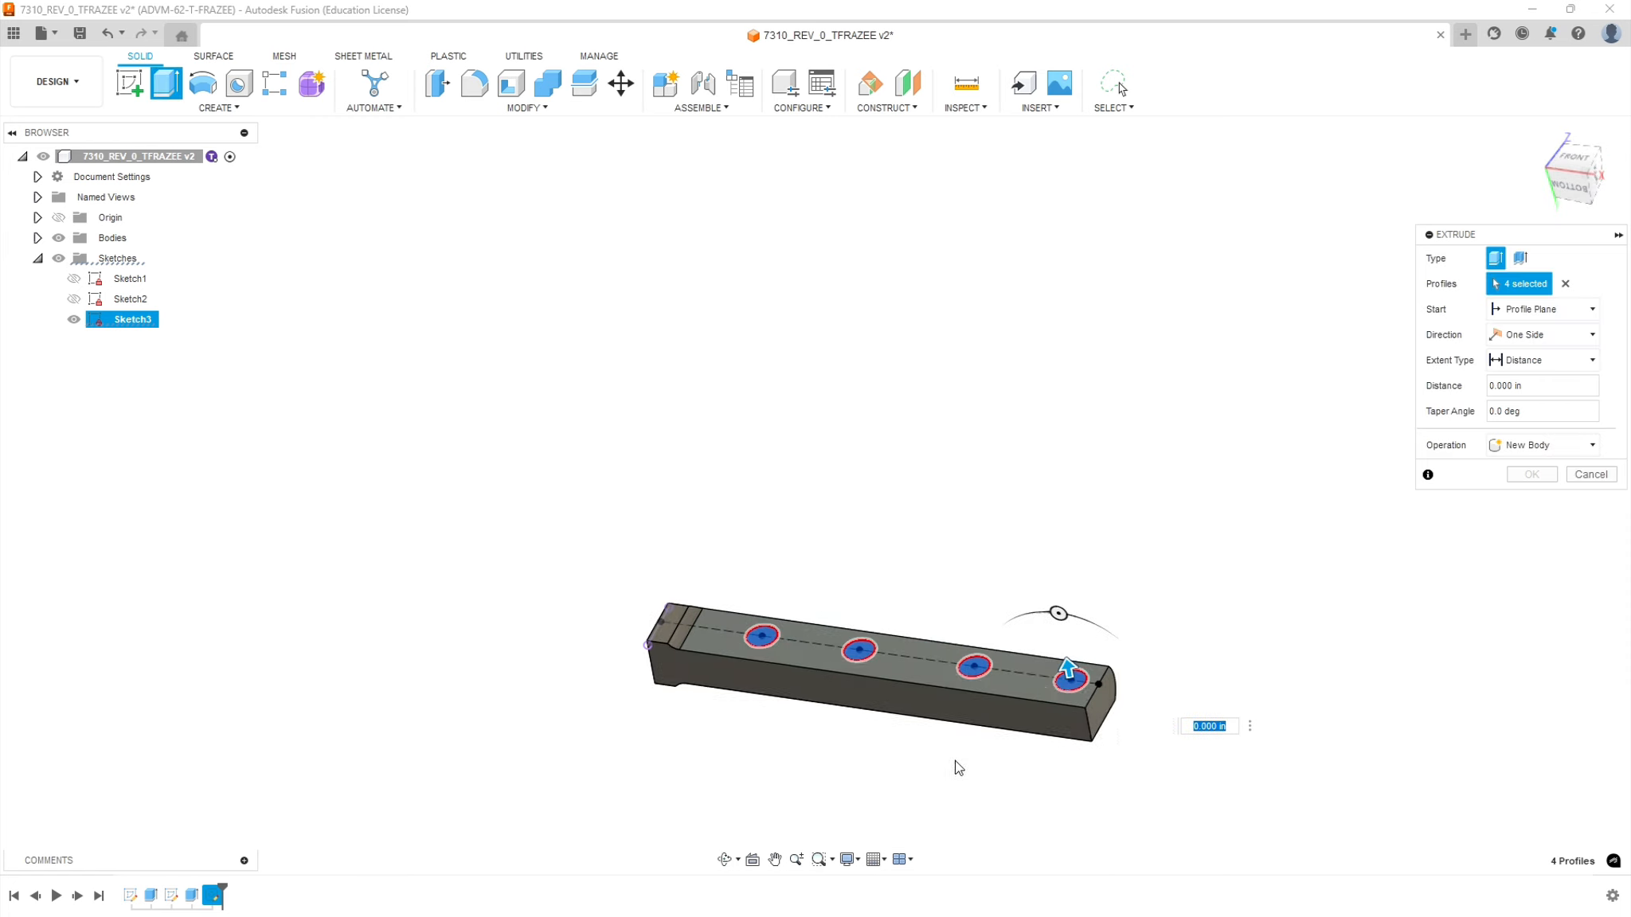
scroll(982, 717, "up", 4)
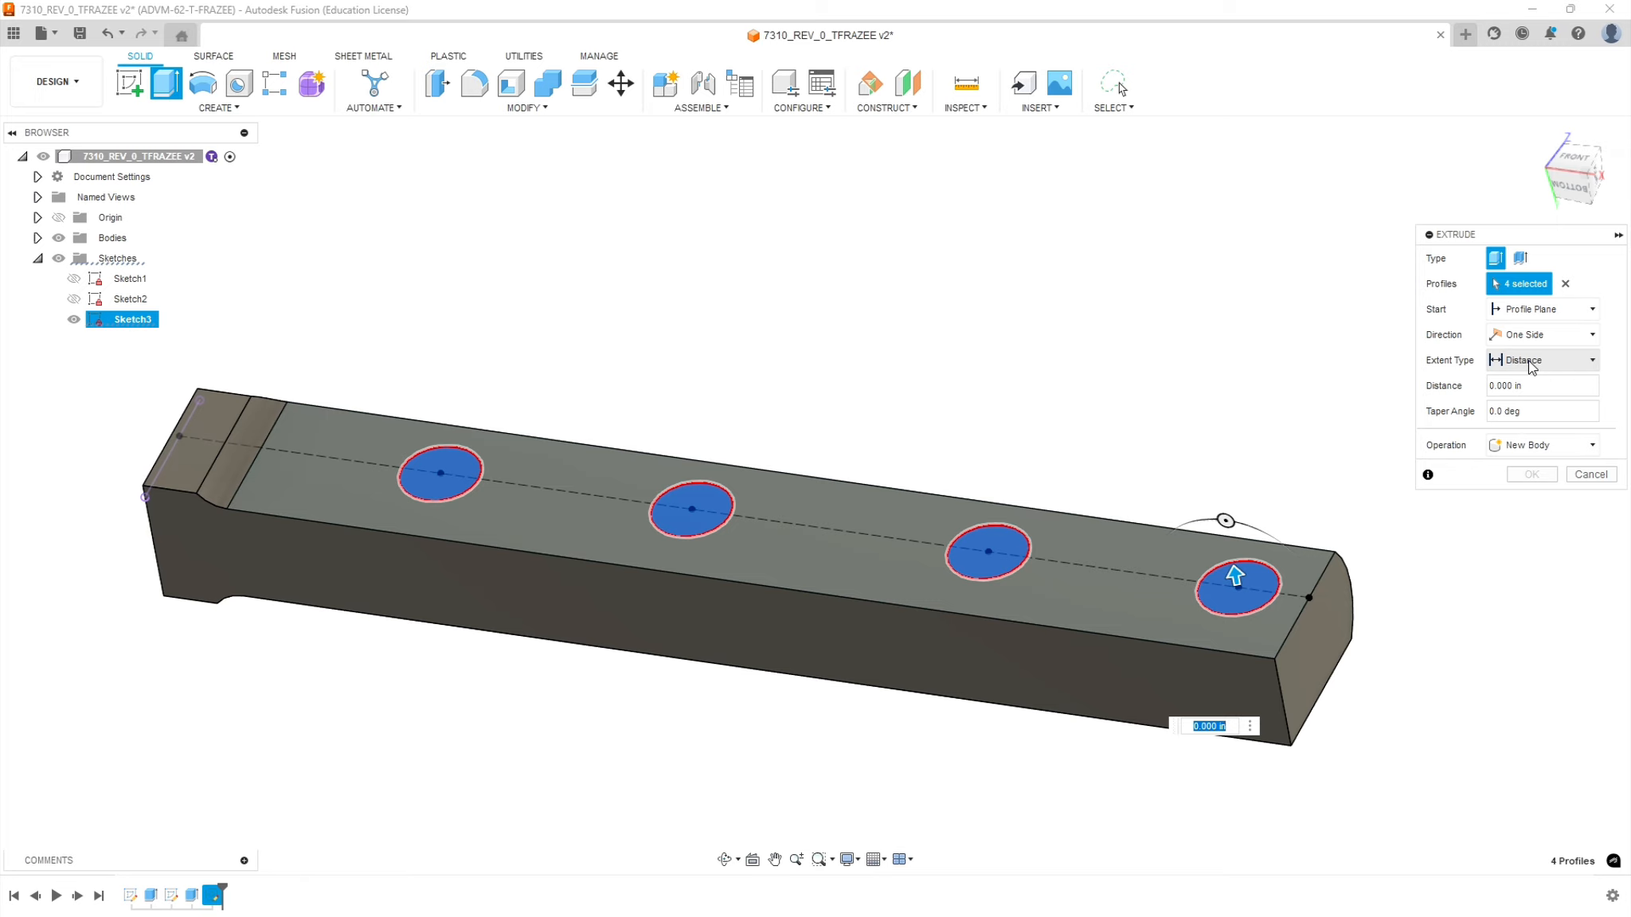
left_click(1530, 363)
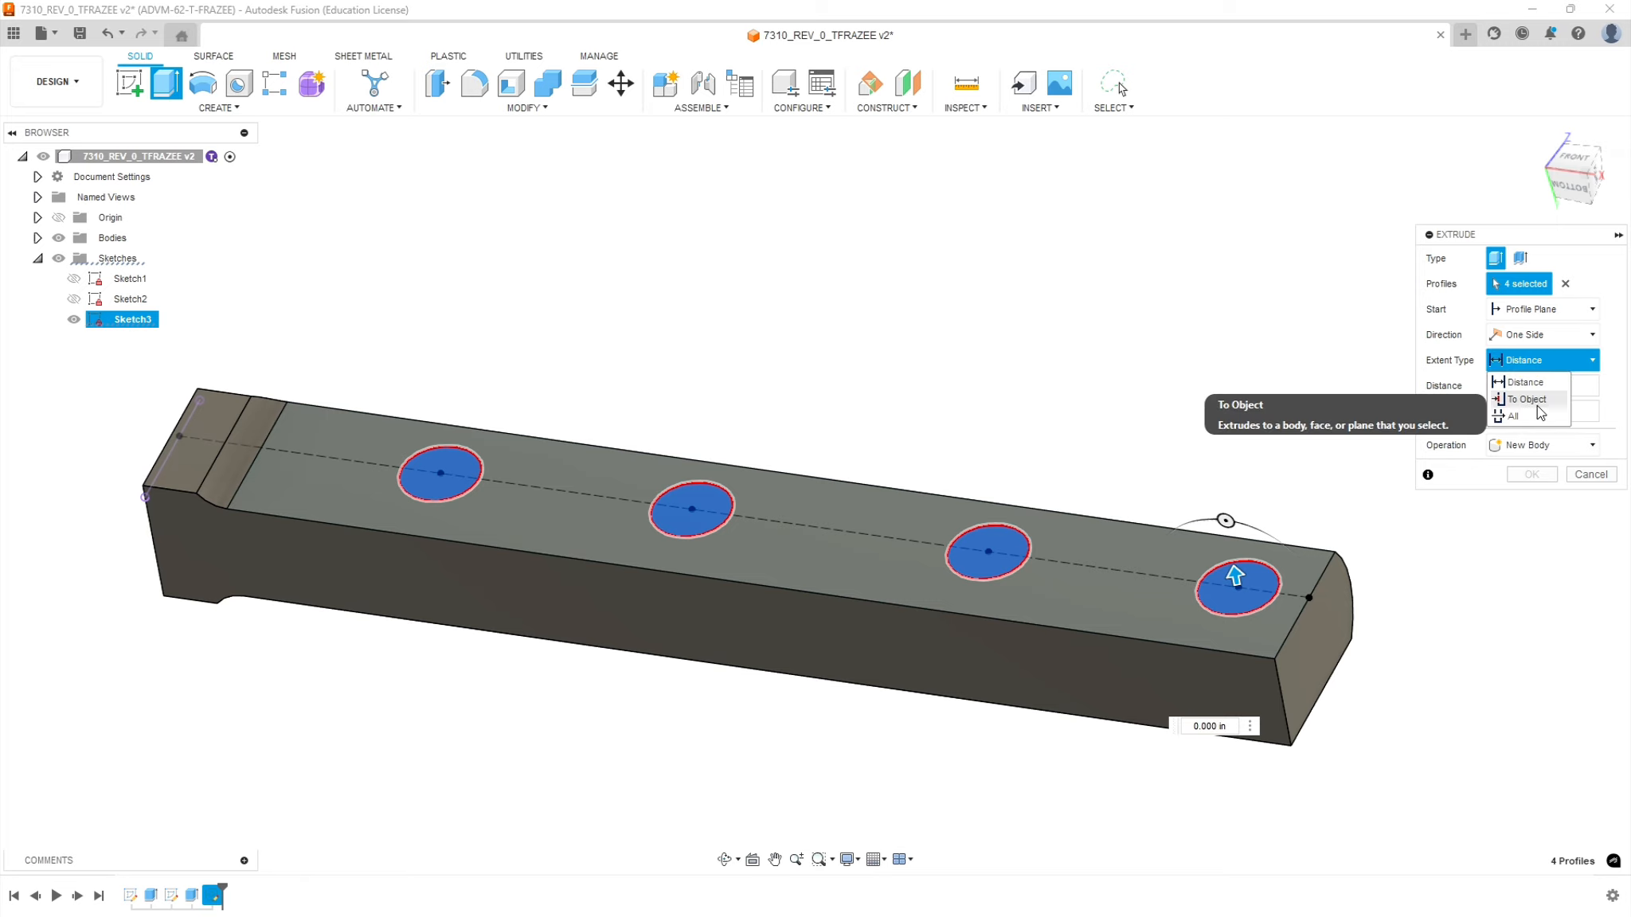
left_click(1522, 417)
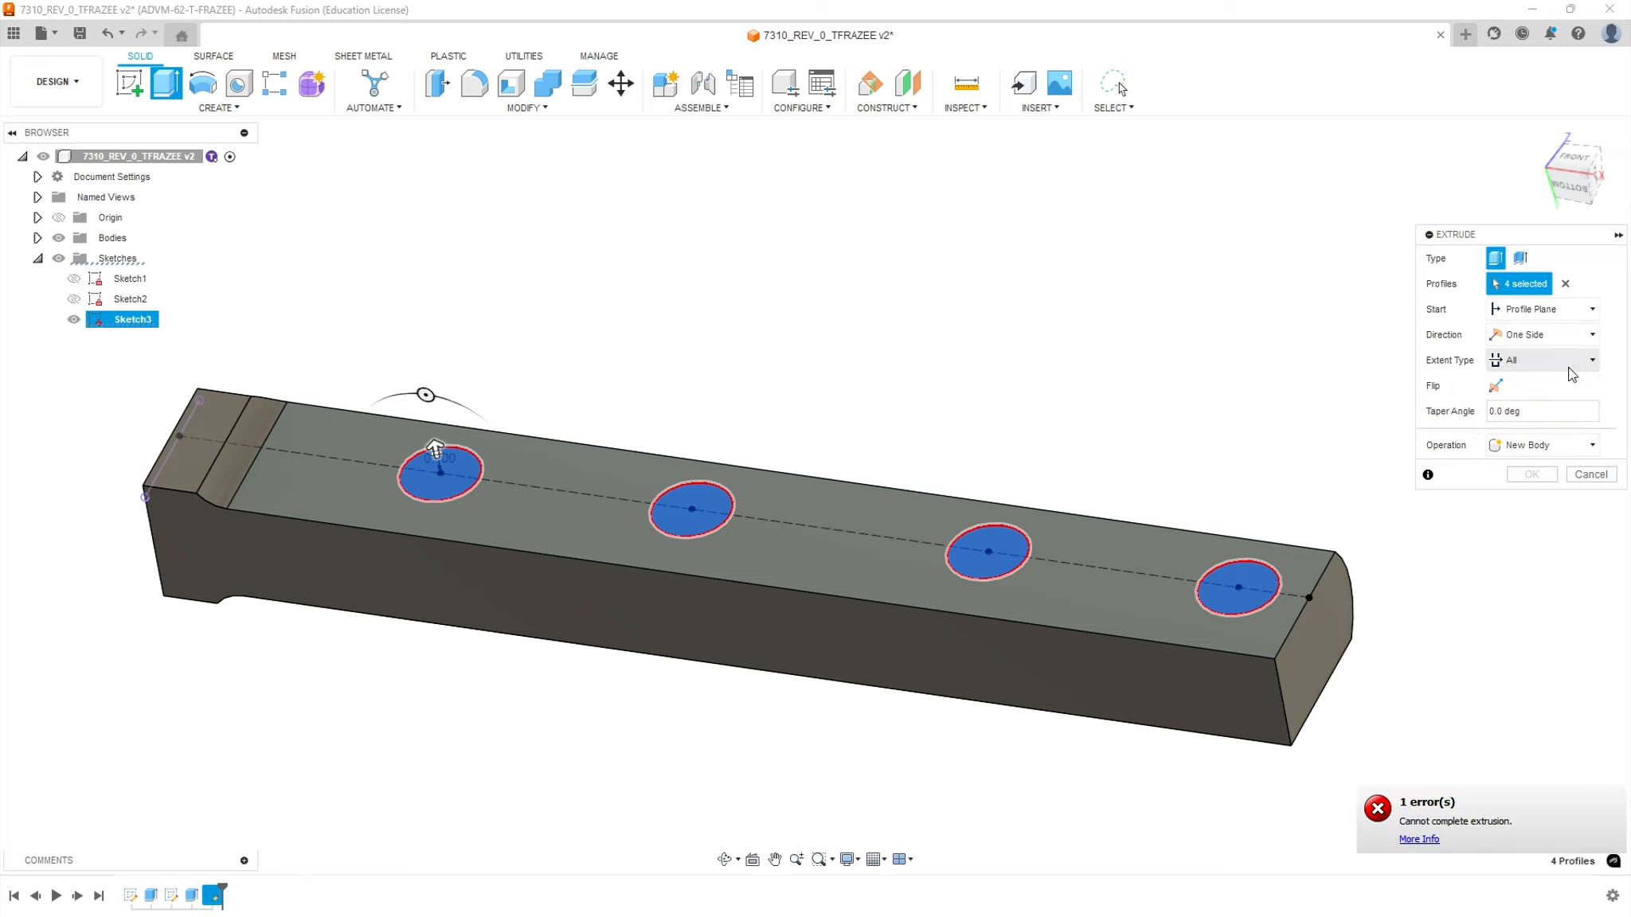
left_click(1496, 387)
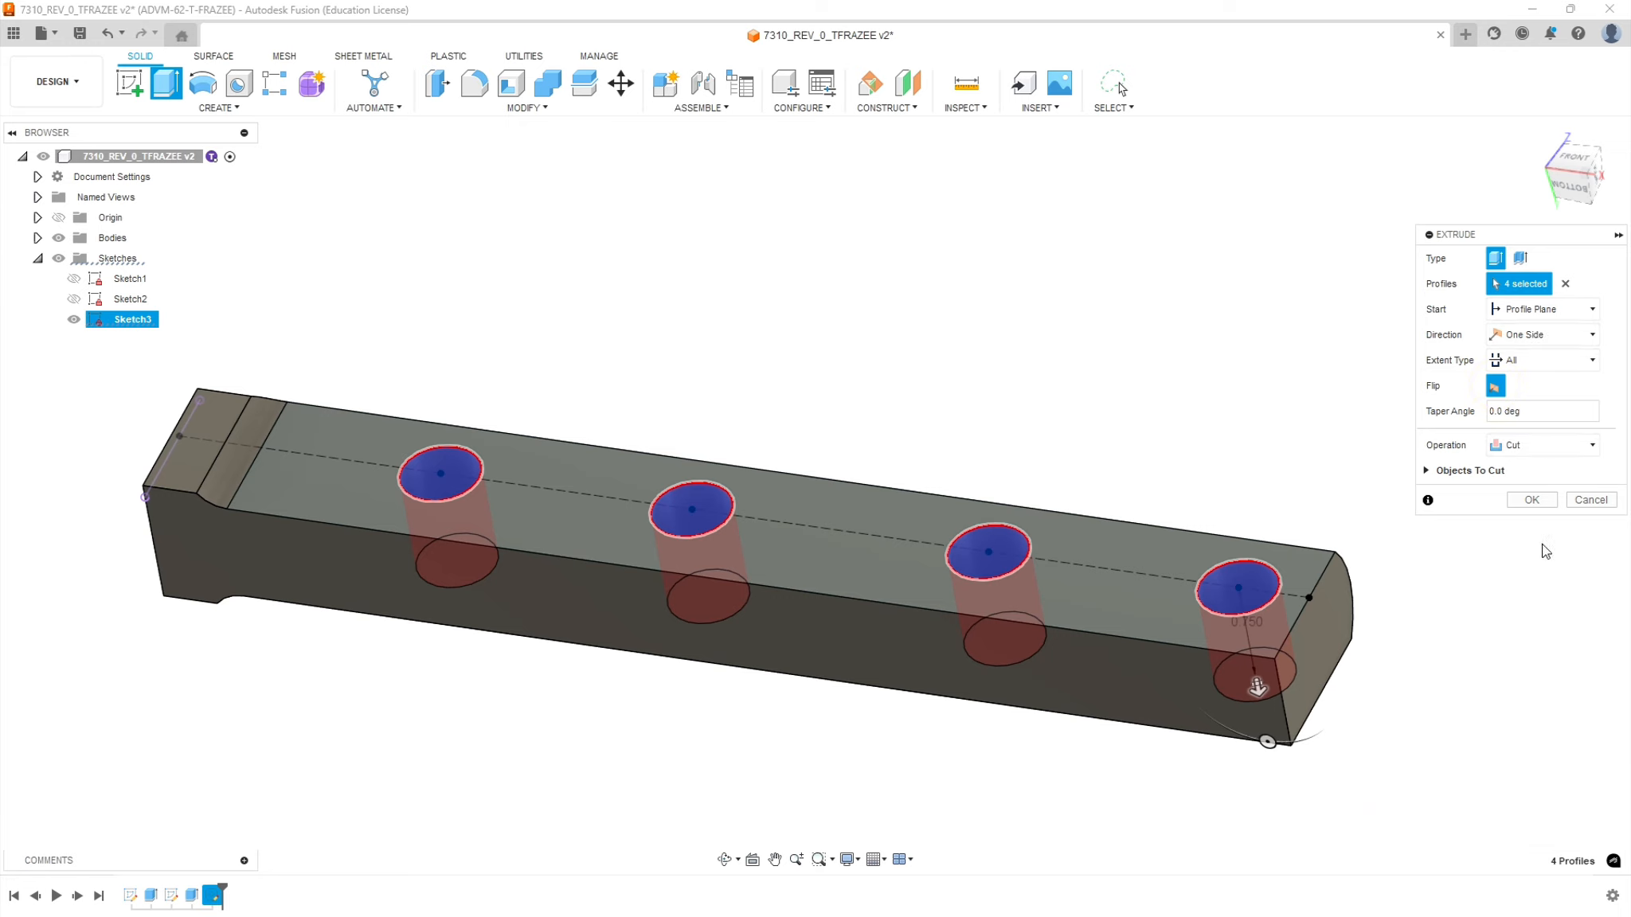
left_click(1532, 499)
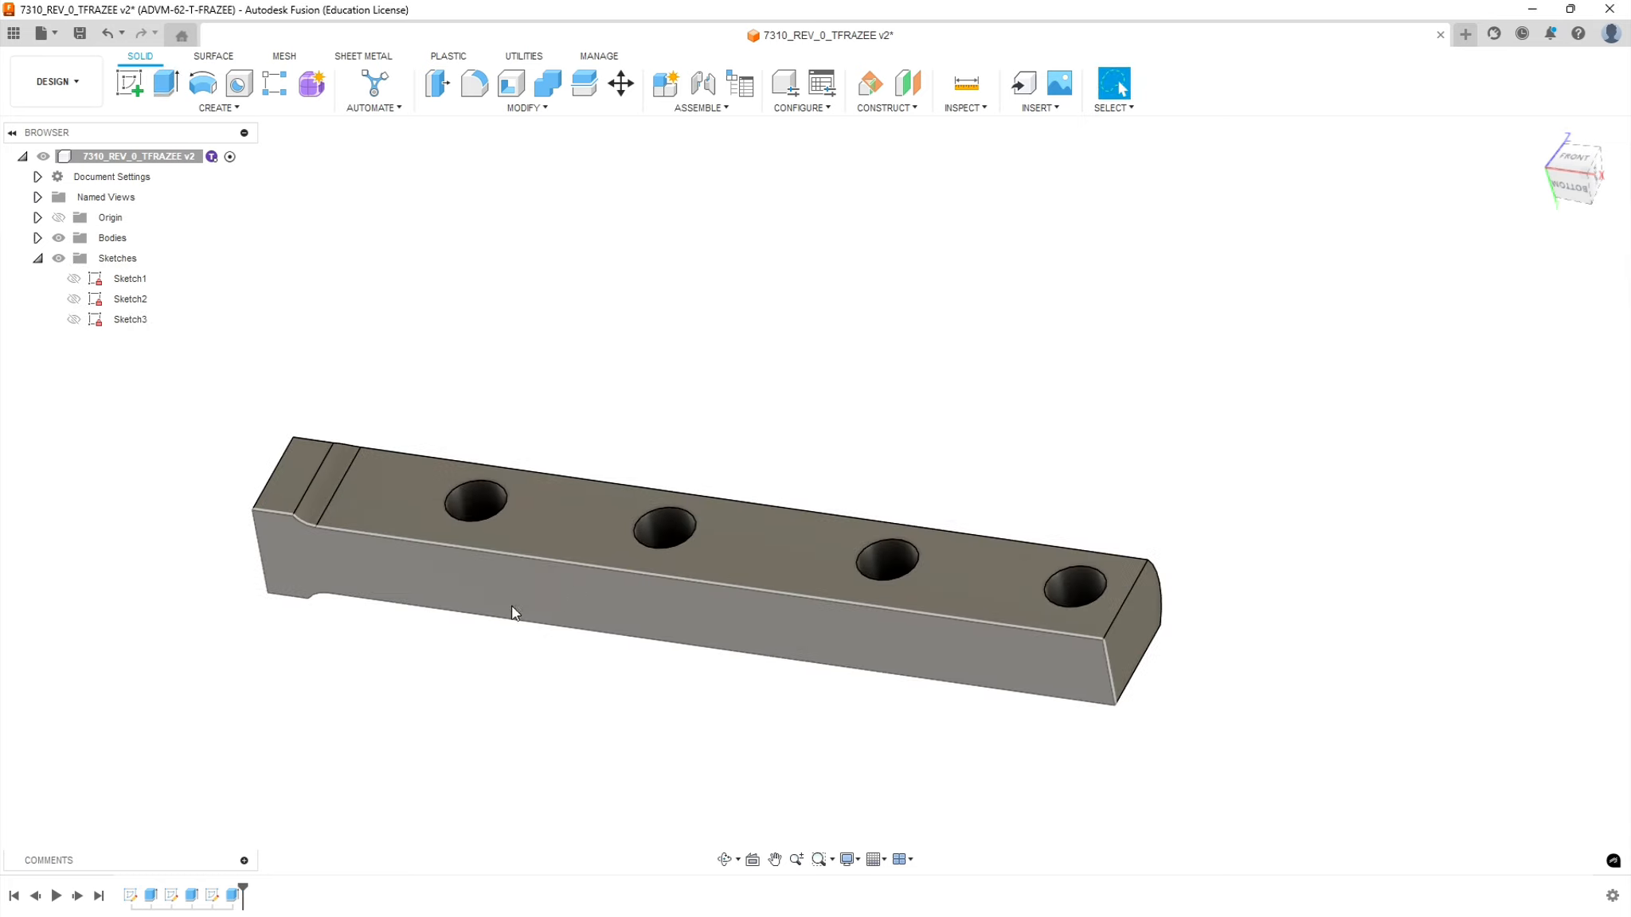
- Inspect the four through holes, switch to the engineering drawing, and move the Calculator clear of the hole callout
middle_click_drag(469, 626, 466, 659, "shift")
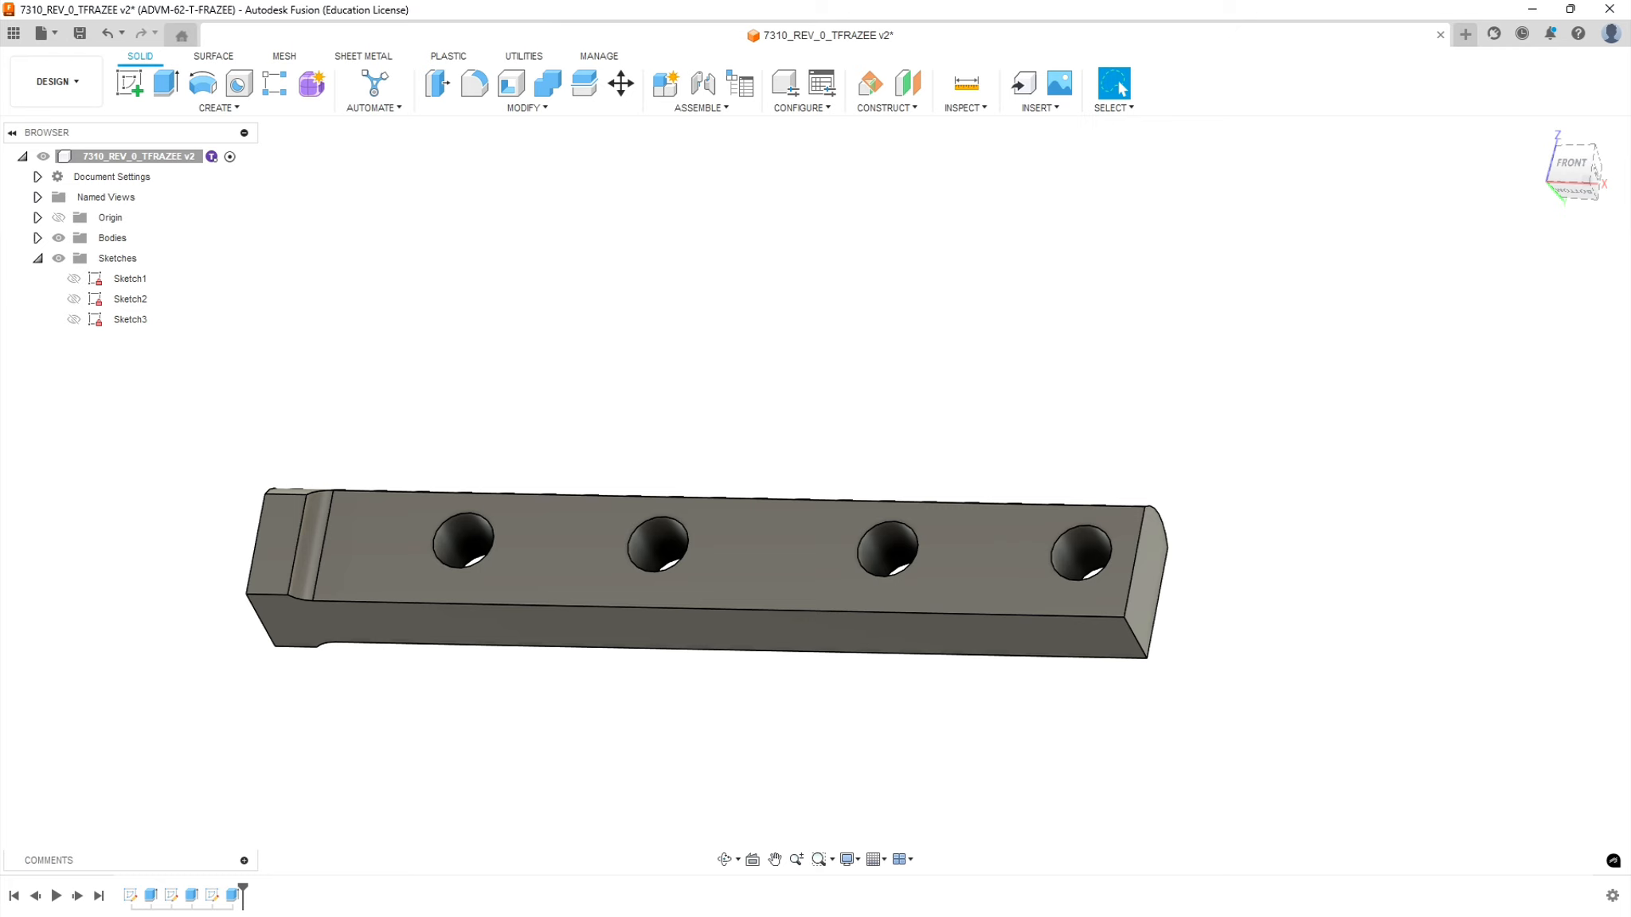
key("alt+Tab")
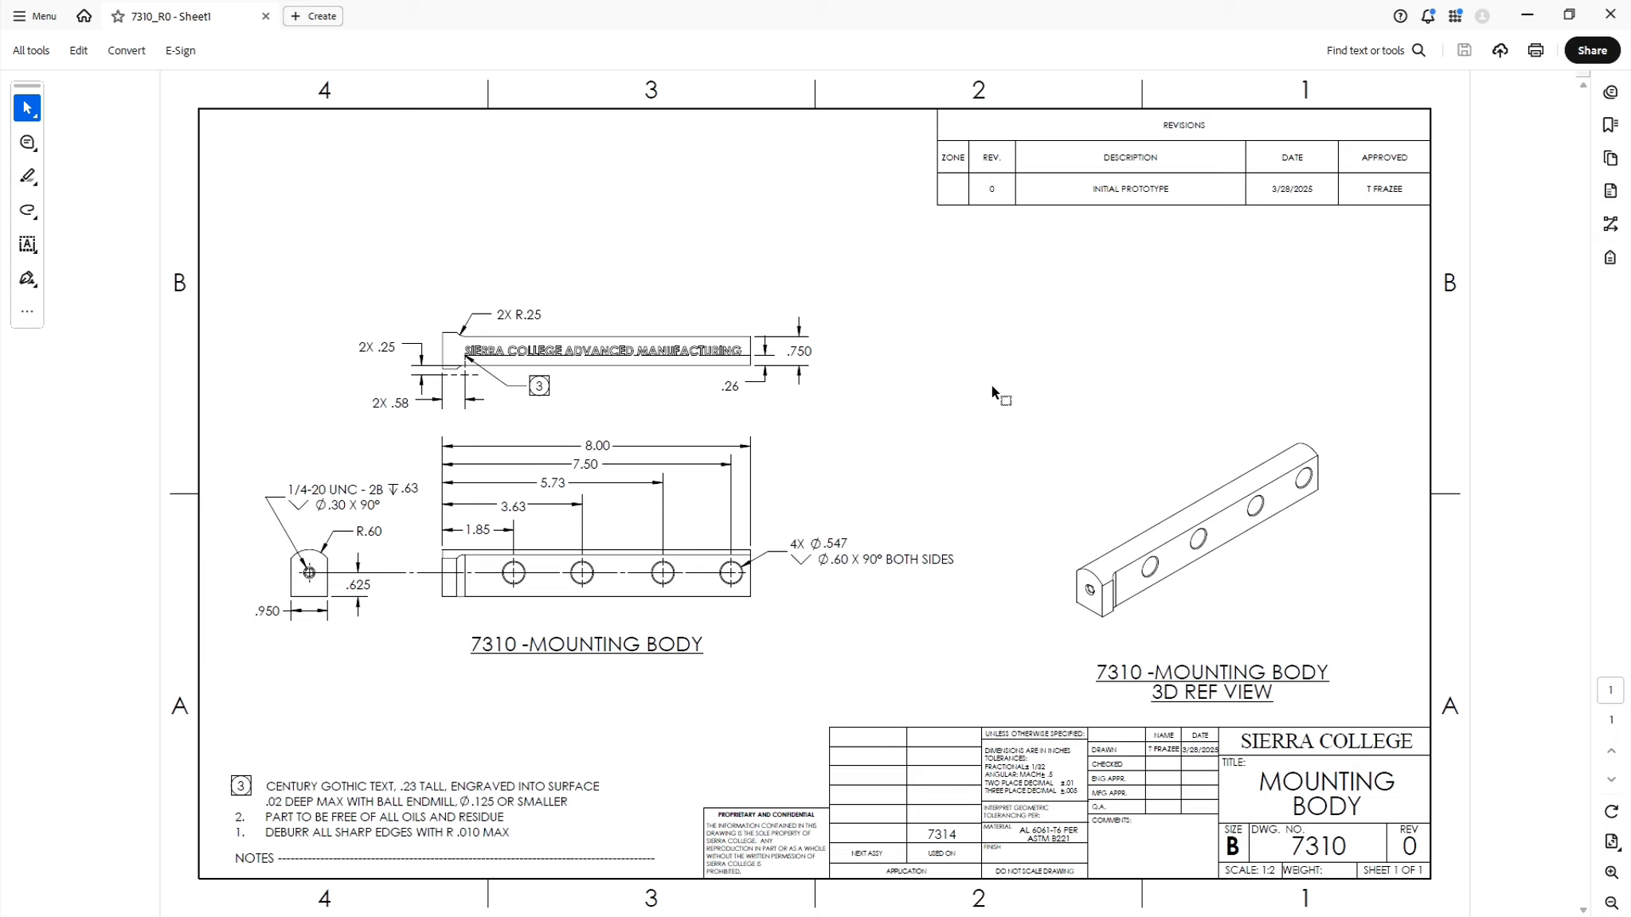
key("alt+Tab")
left_click_drag(1002, 212, 279, 230)
- Calculate the difference between the 0.6 in countersink diameter and the 0.547 in hole diameter in Calculator
left_click(253, 409)
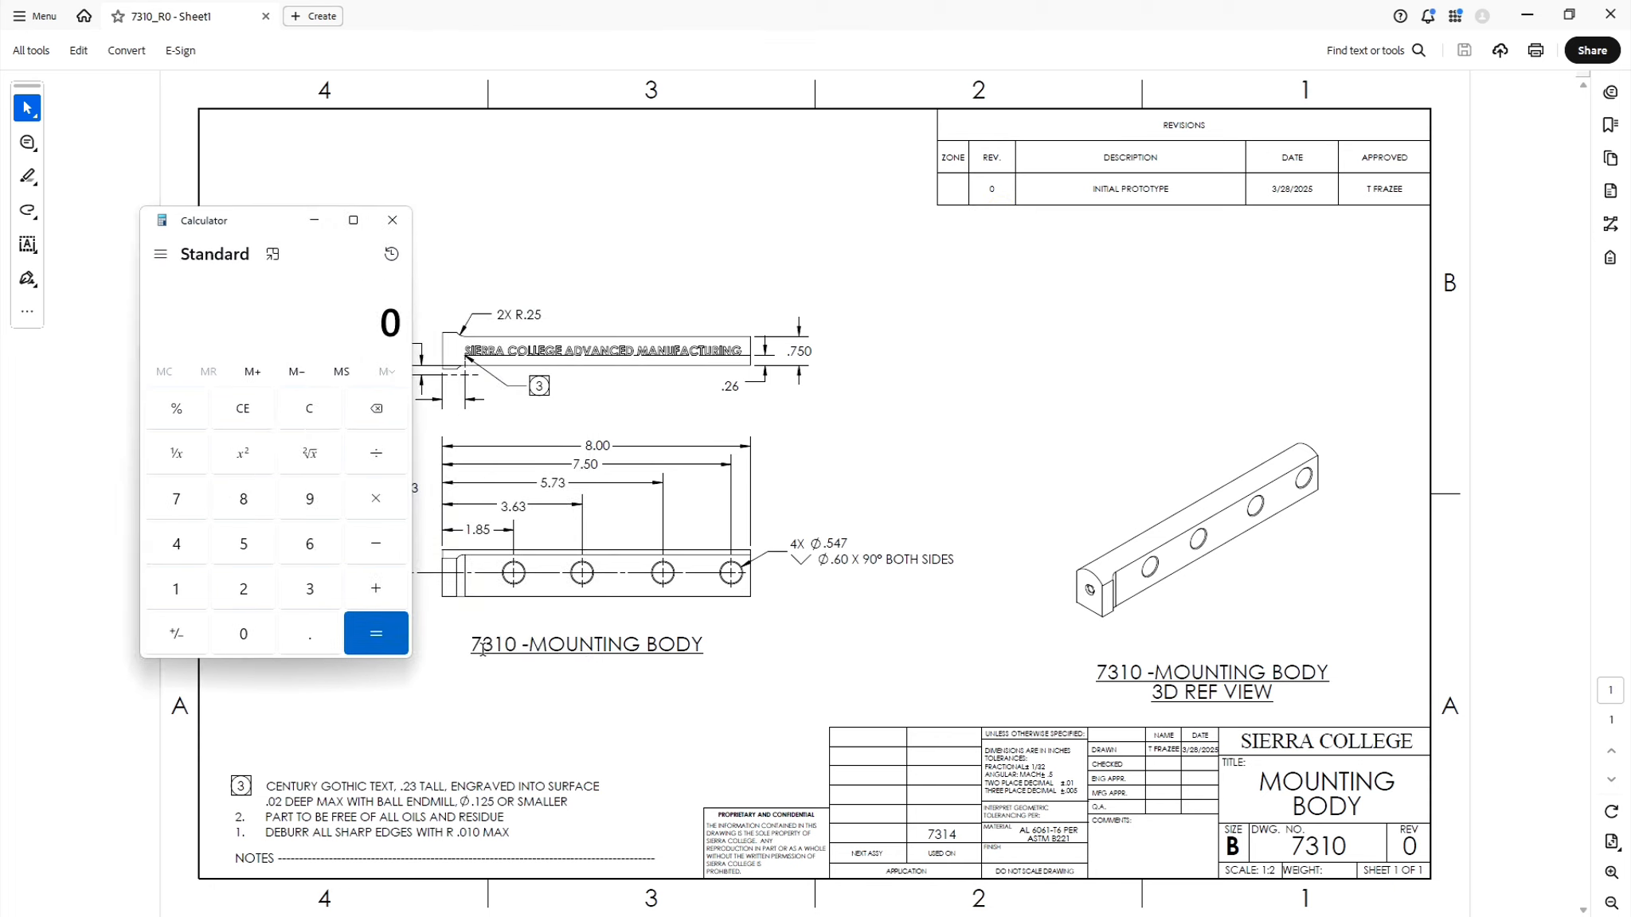
left_click(310, 633)
left_click(309, 545)
left_click(376, 544)
left_click(309, 634)
left_click(243, 544)
left_click(176, 544)
left_click(176, 499)
left_click(359, 628)
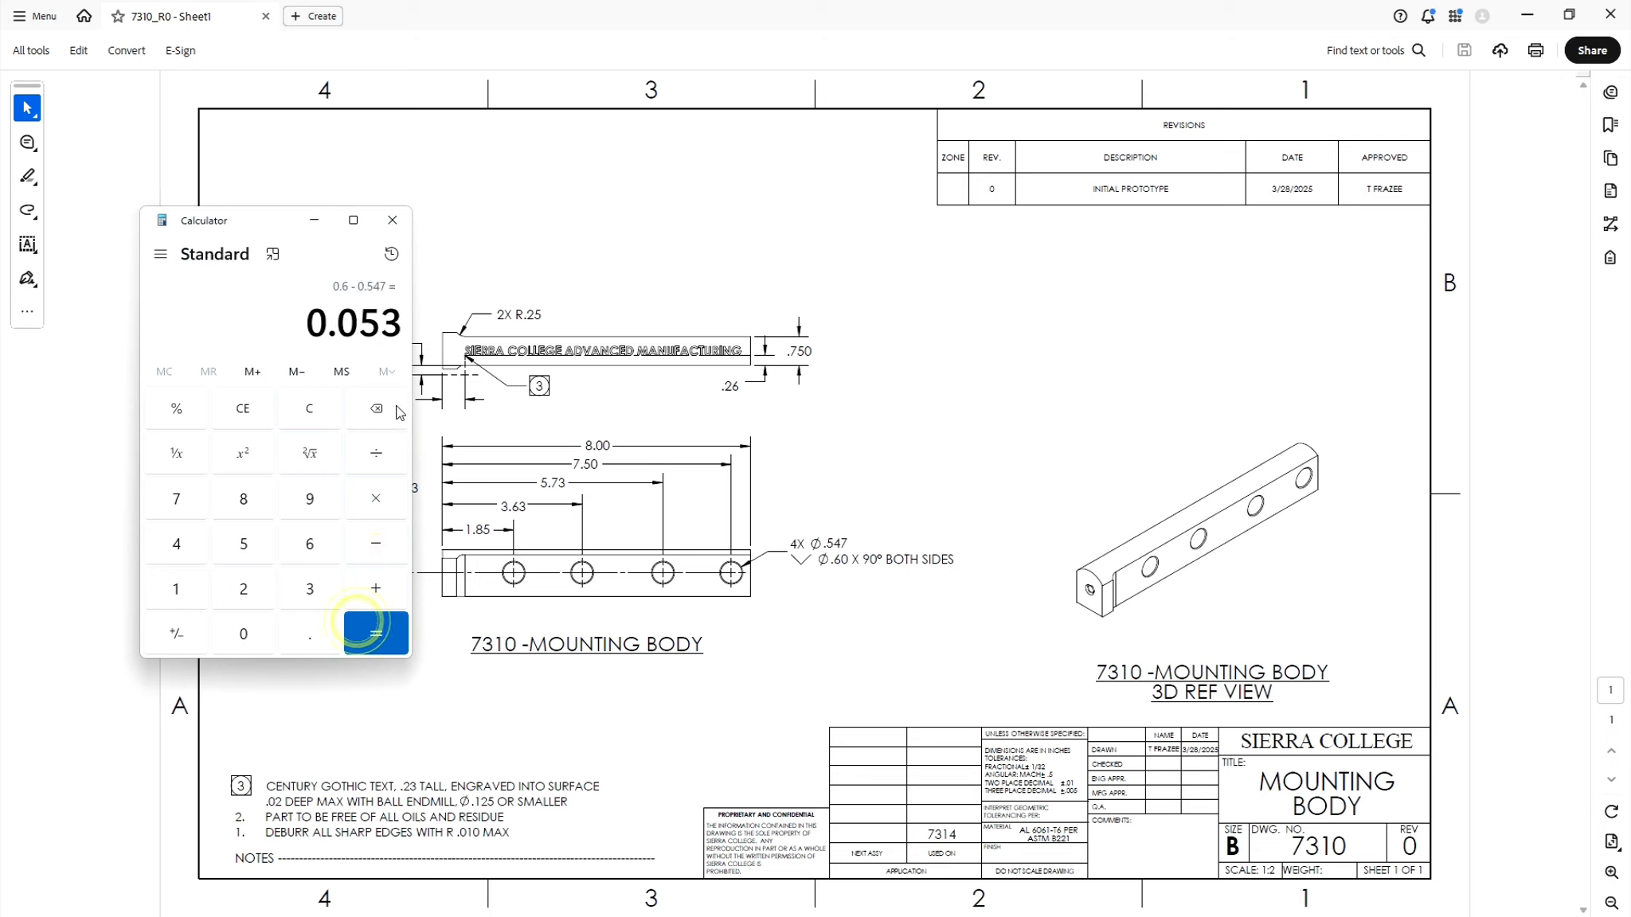
- Divide the calculated diameter difference by 2 in Calculator to get the chamfer distance per side
left_click(378, 454)
left_click(245, 589)
left_click(372, 634)
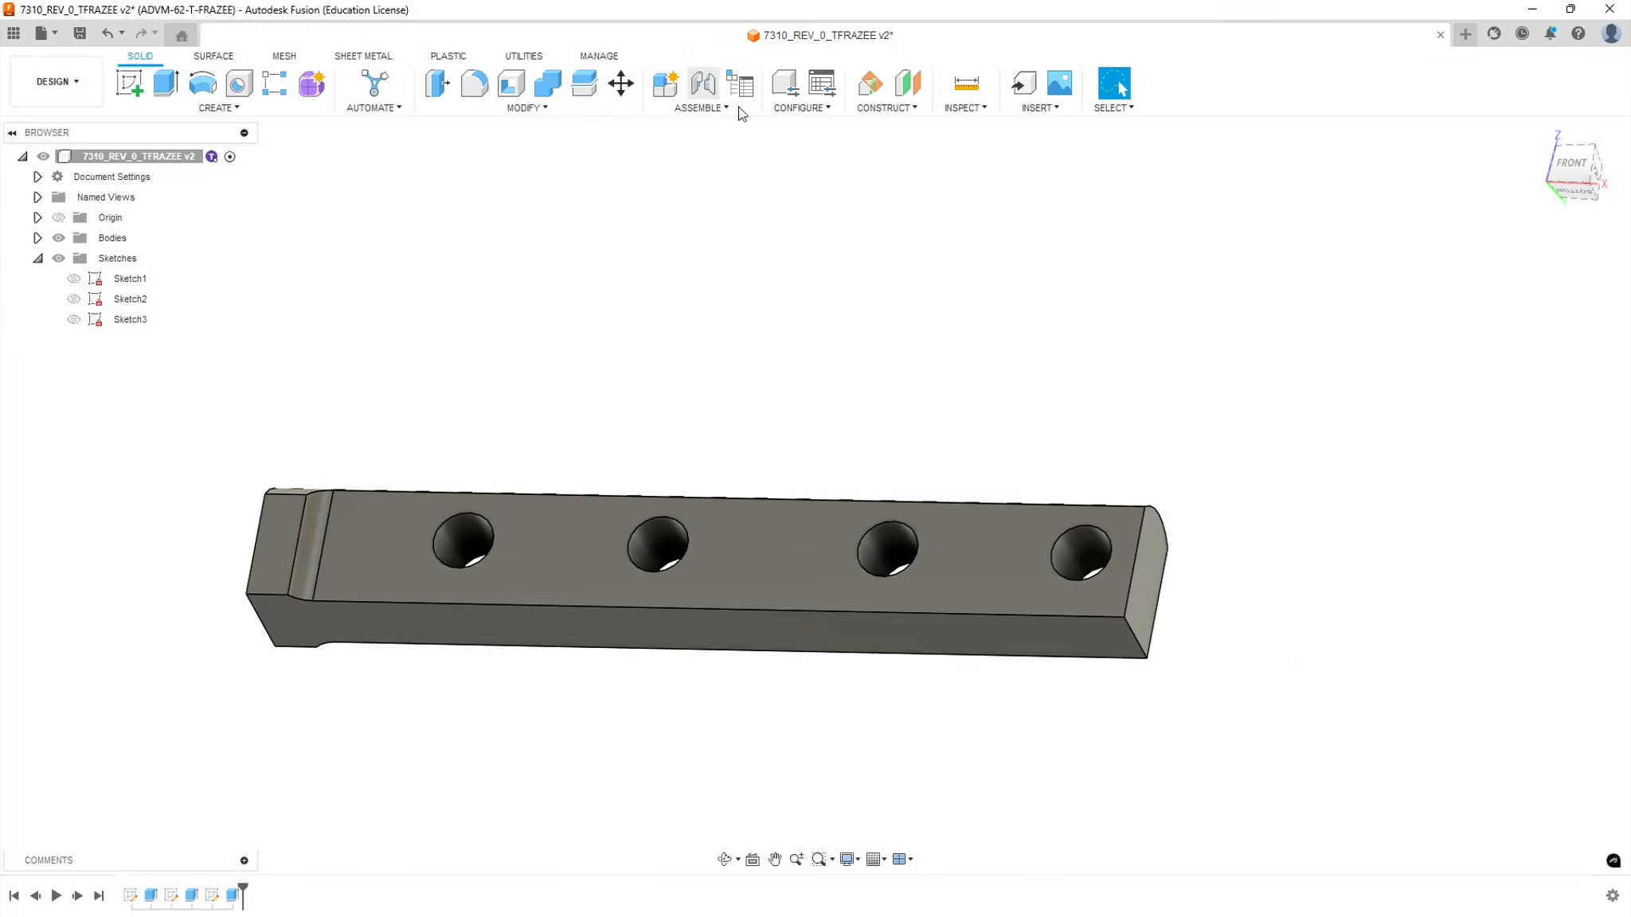
- Start an equal-distance Chamfer and select the circular edges of all four through holes on both sides of the body
left_click(540, 116)
left_click(476, 158)
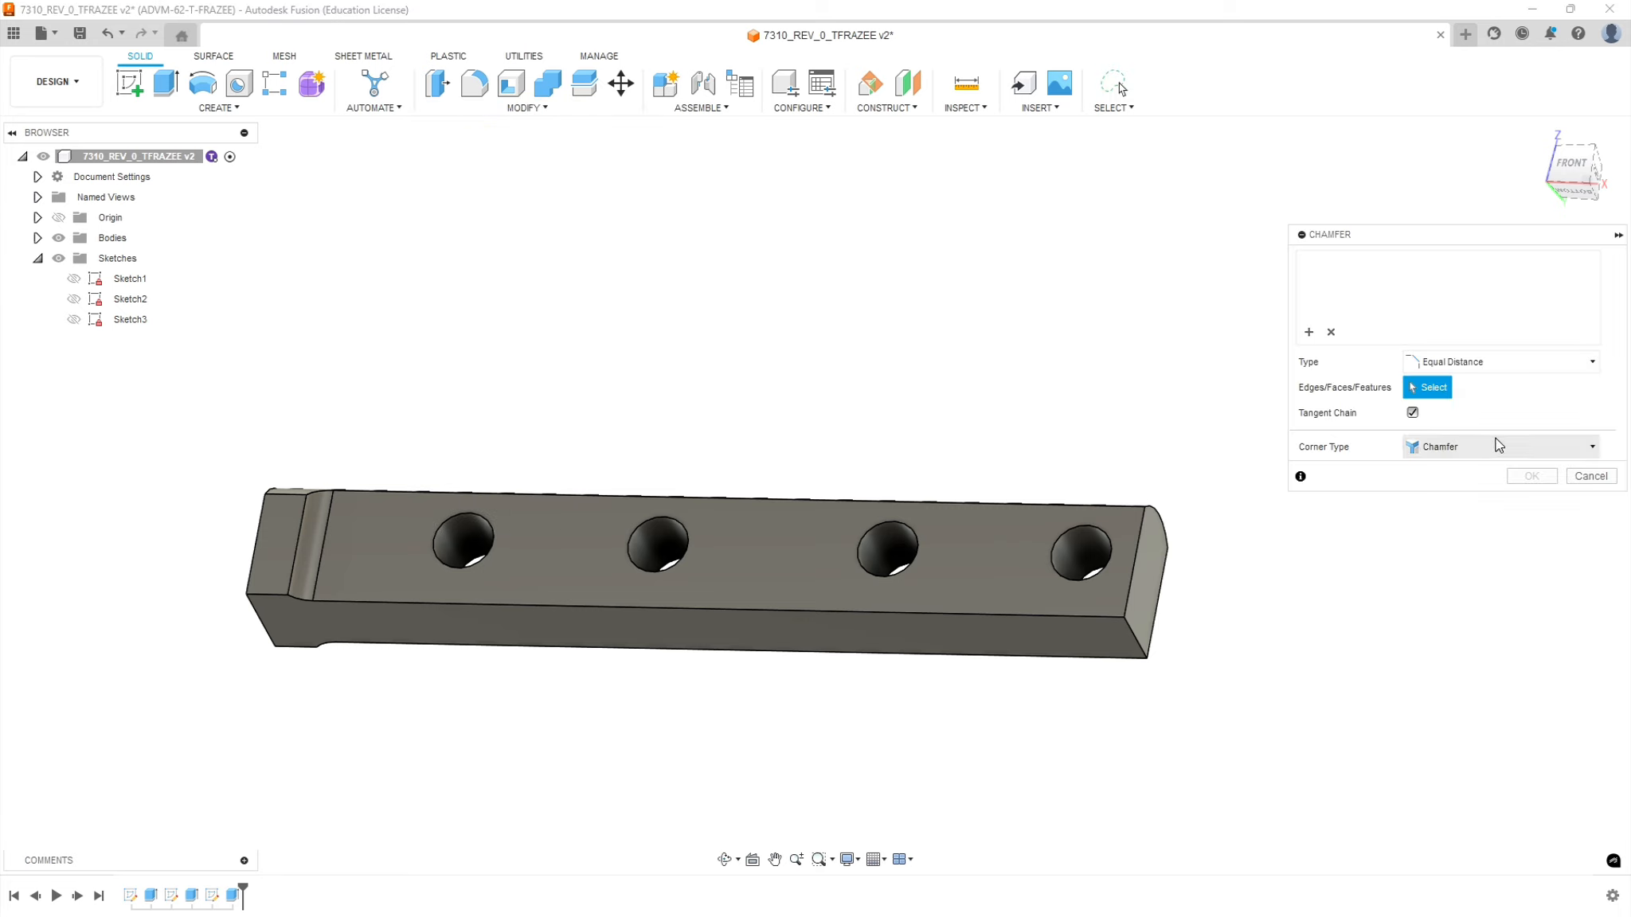
left_click(492, 527)
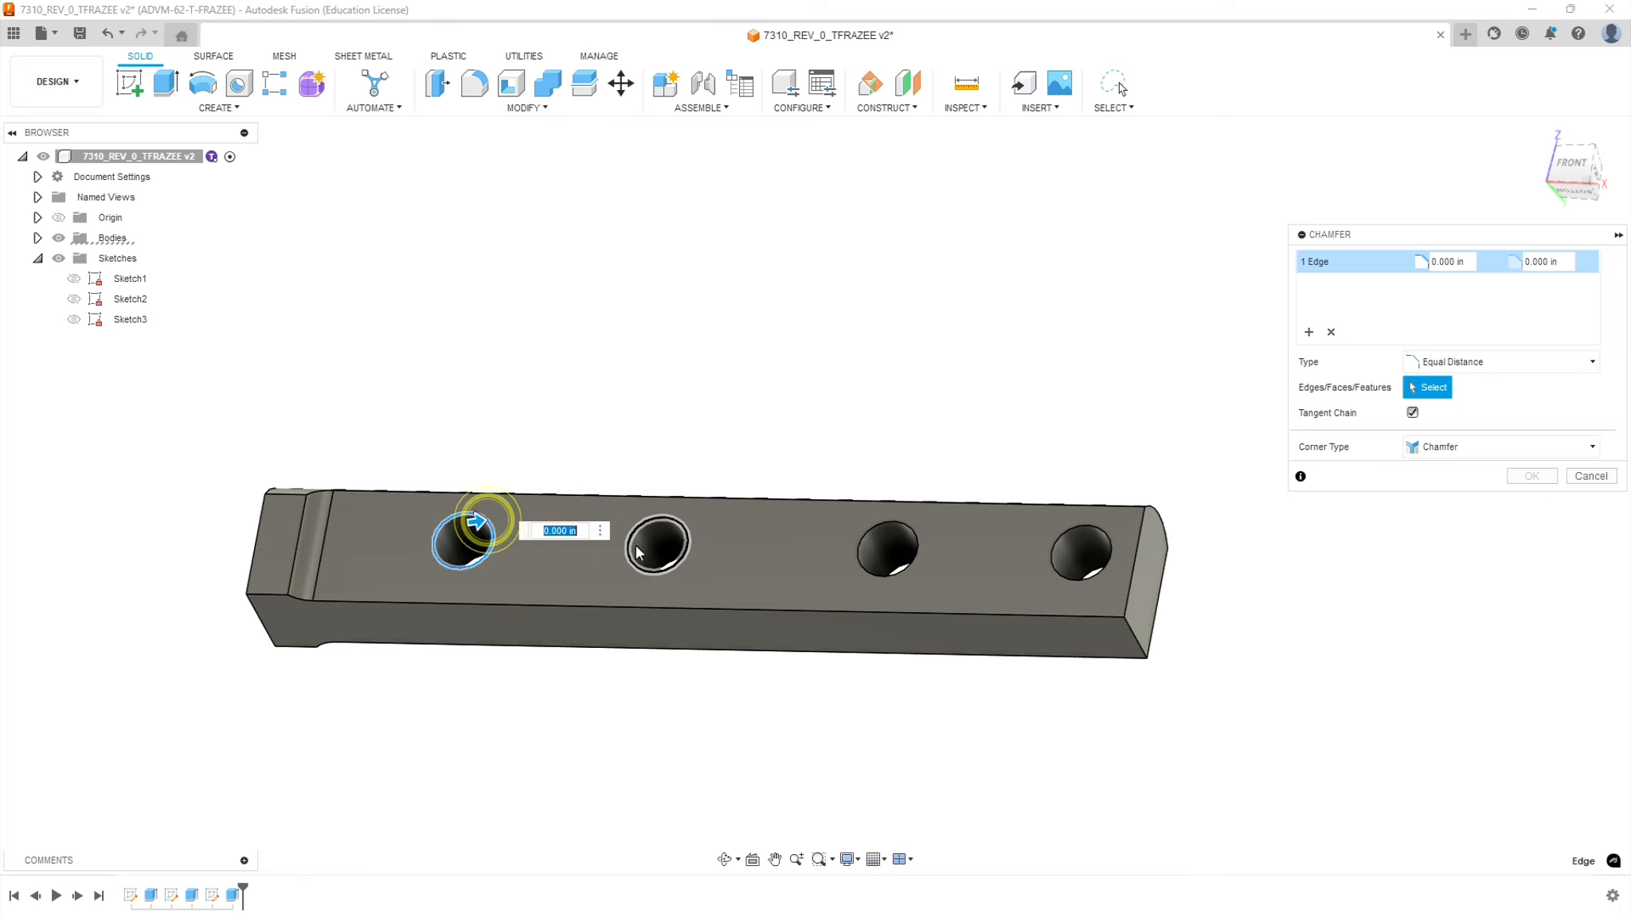
left_click(684, 534)
left_click(911, 526)
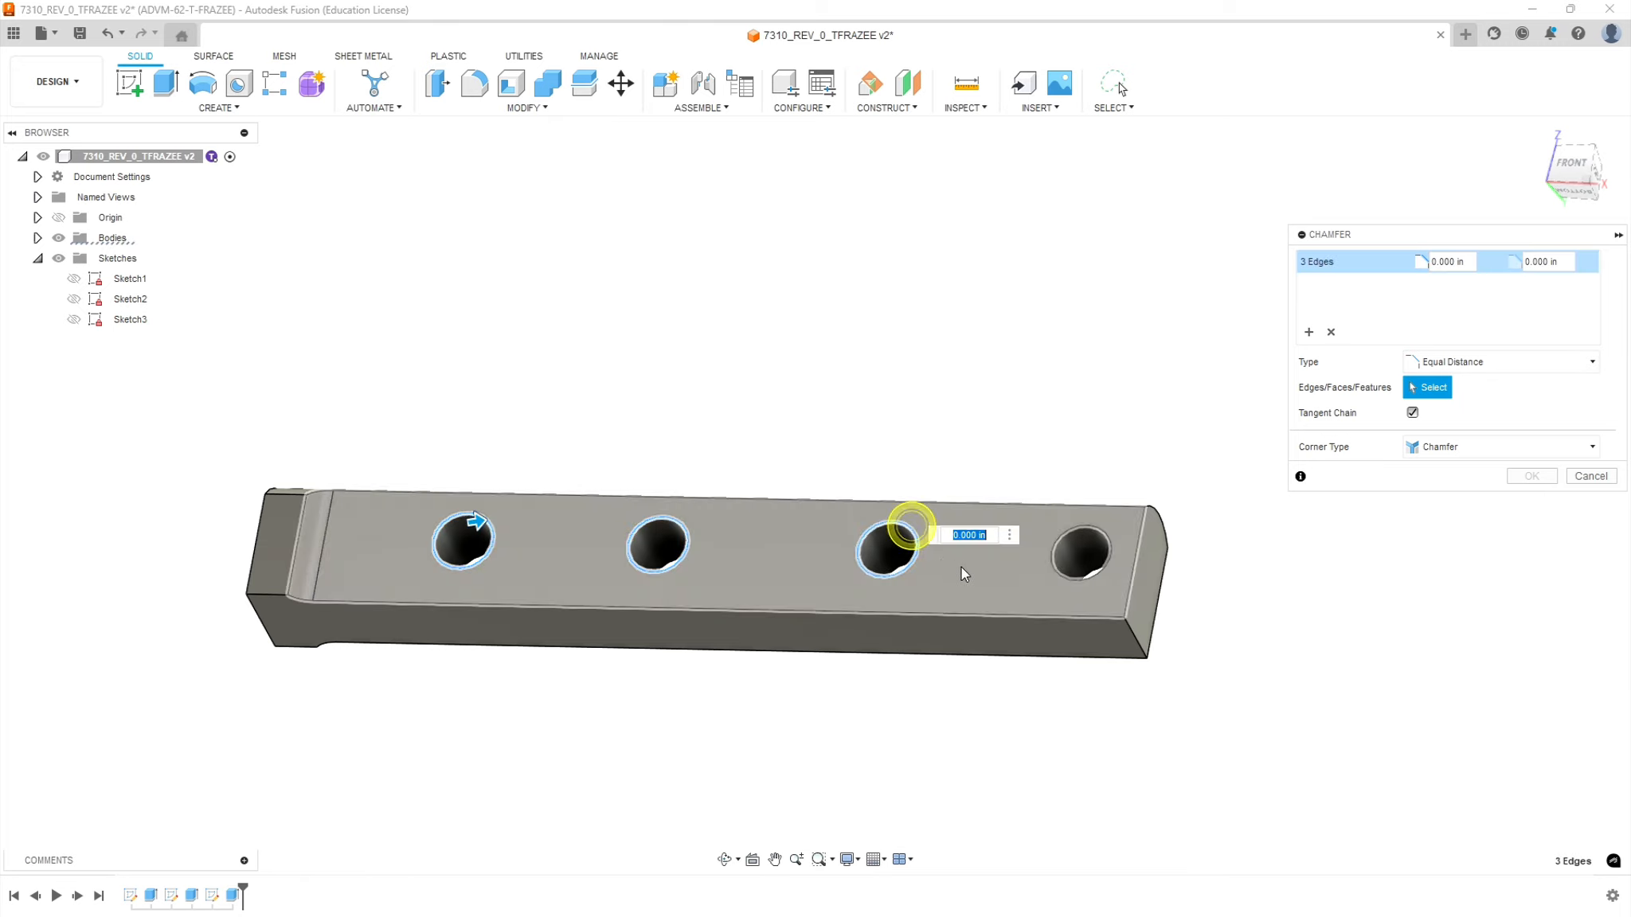
left_click(1099, 528)
middle_click_drag(1236, 591, 929, 437, "shift")
left_click(930, 438)
left_click(799, 520)
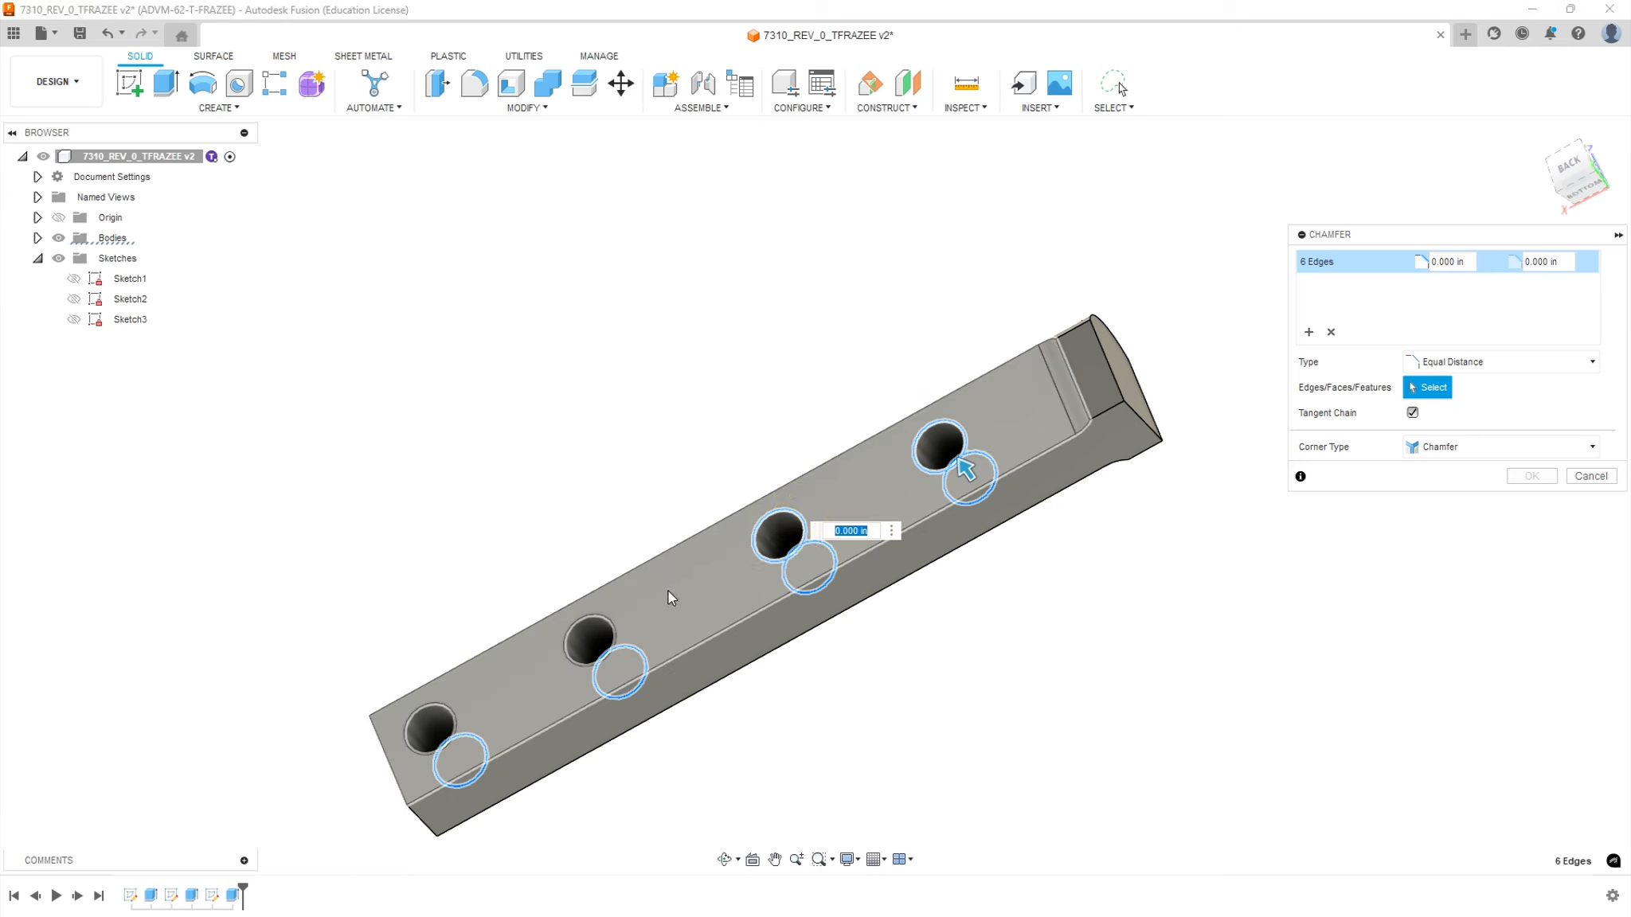
left_click(611, 622)
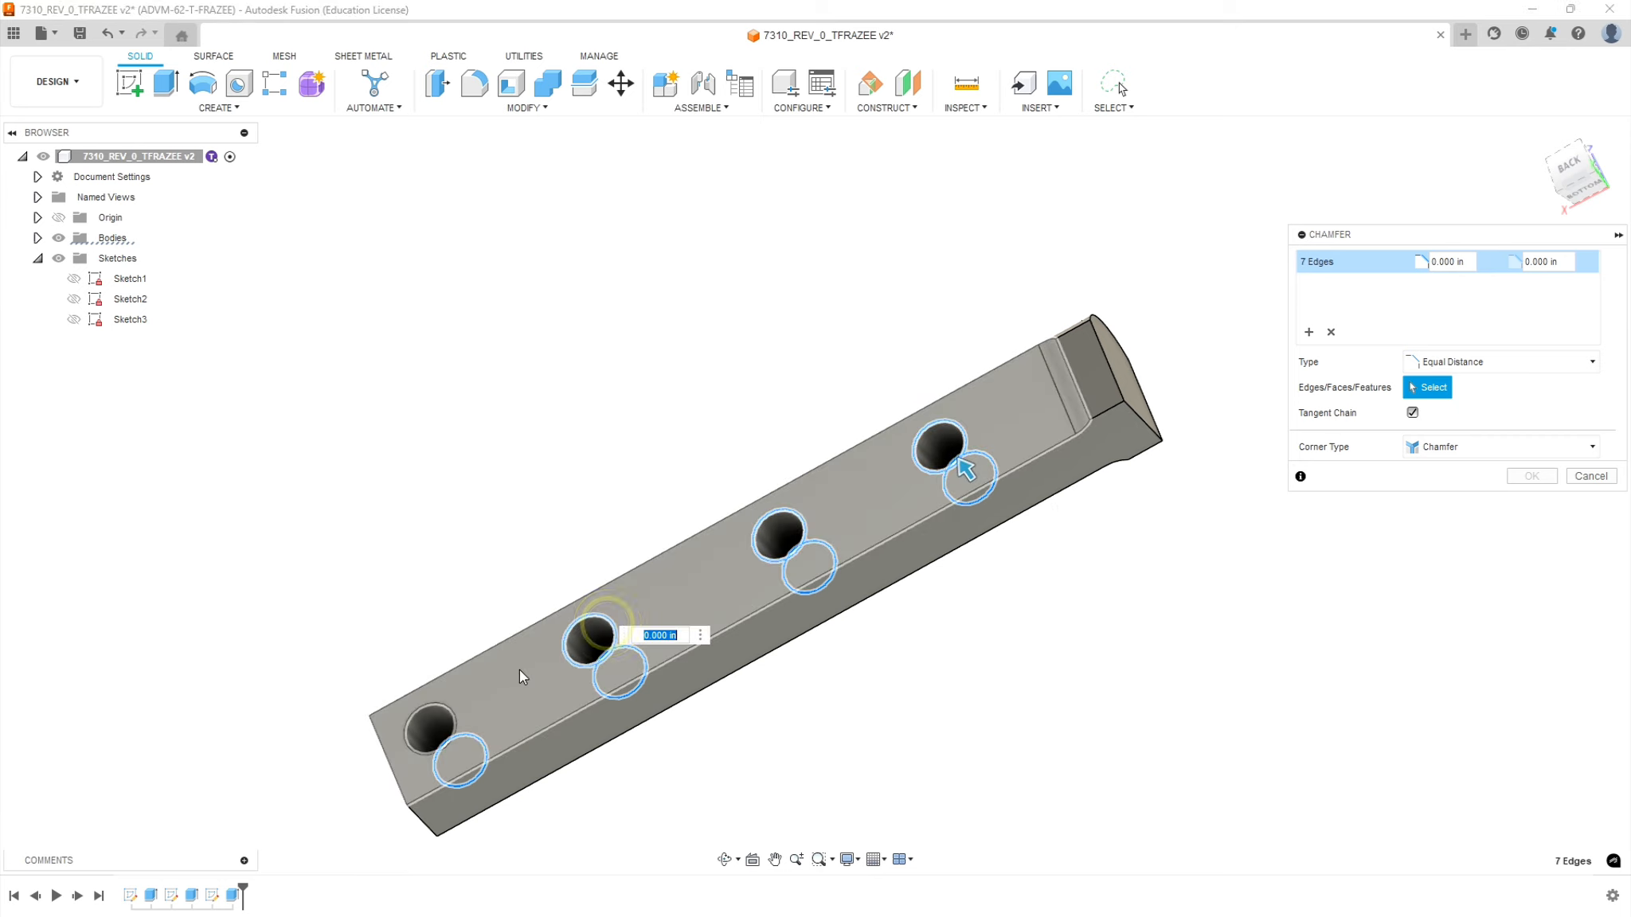
left_click(432, 704)
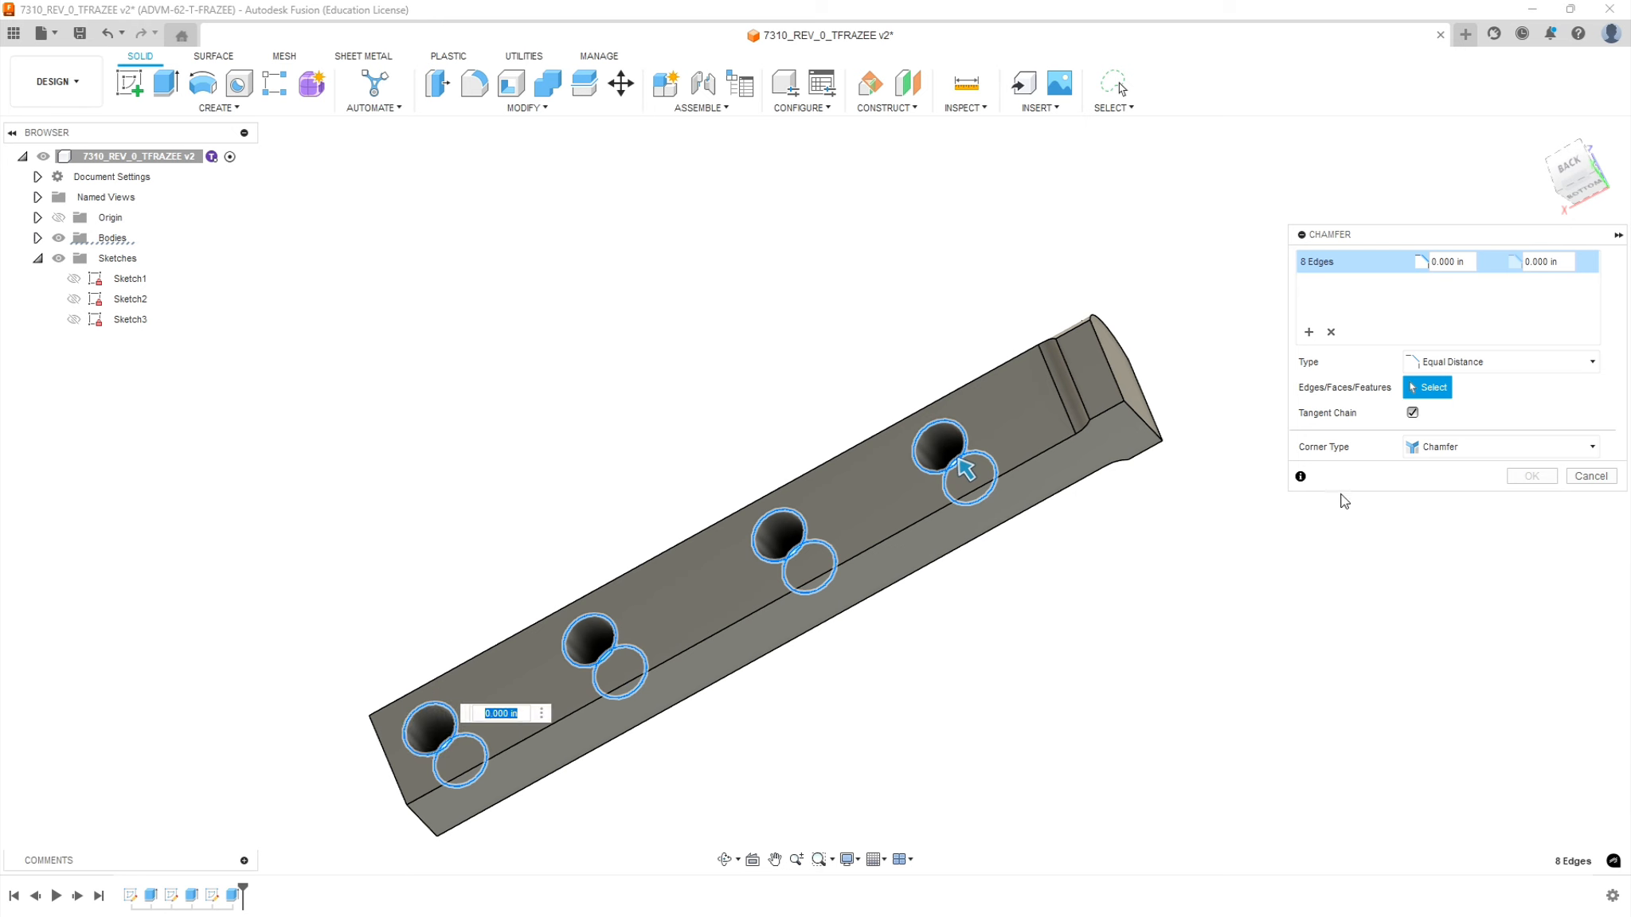
- Set the chamfer distance for the eight hole edges to 0.0265 in and apply the chamfer
left_click(1464, 261)
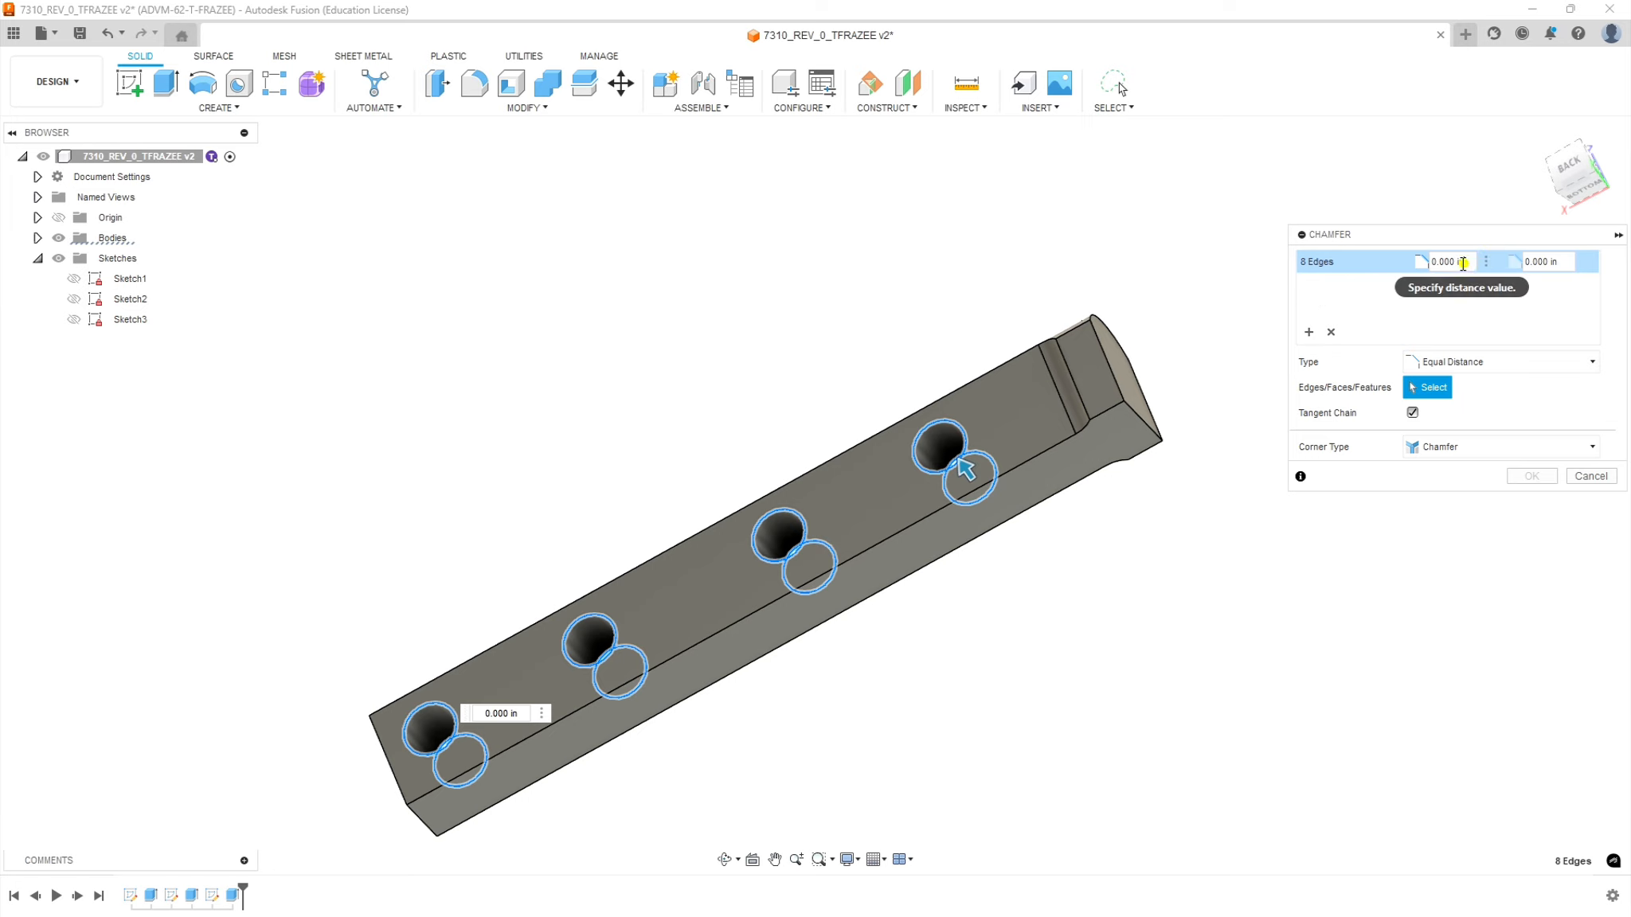
left_click(1464, 263)
type("0.0265")
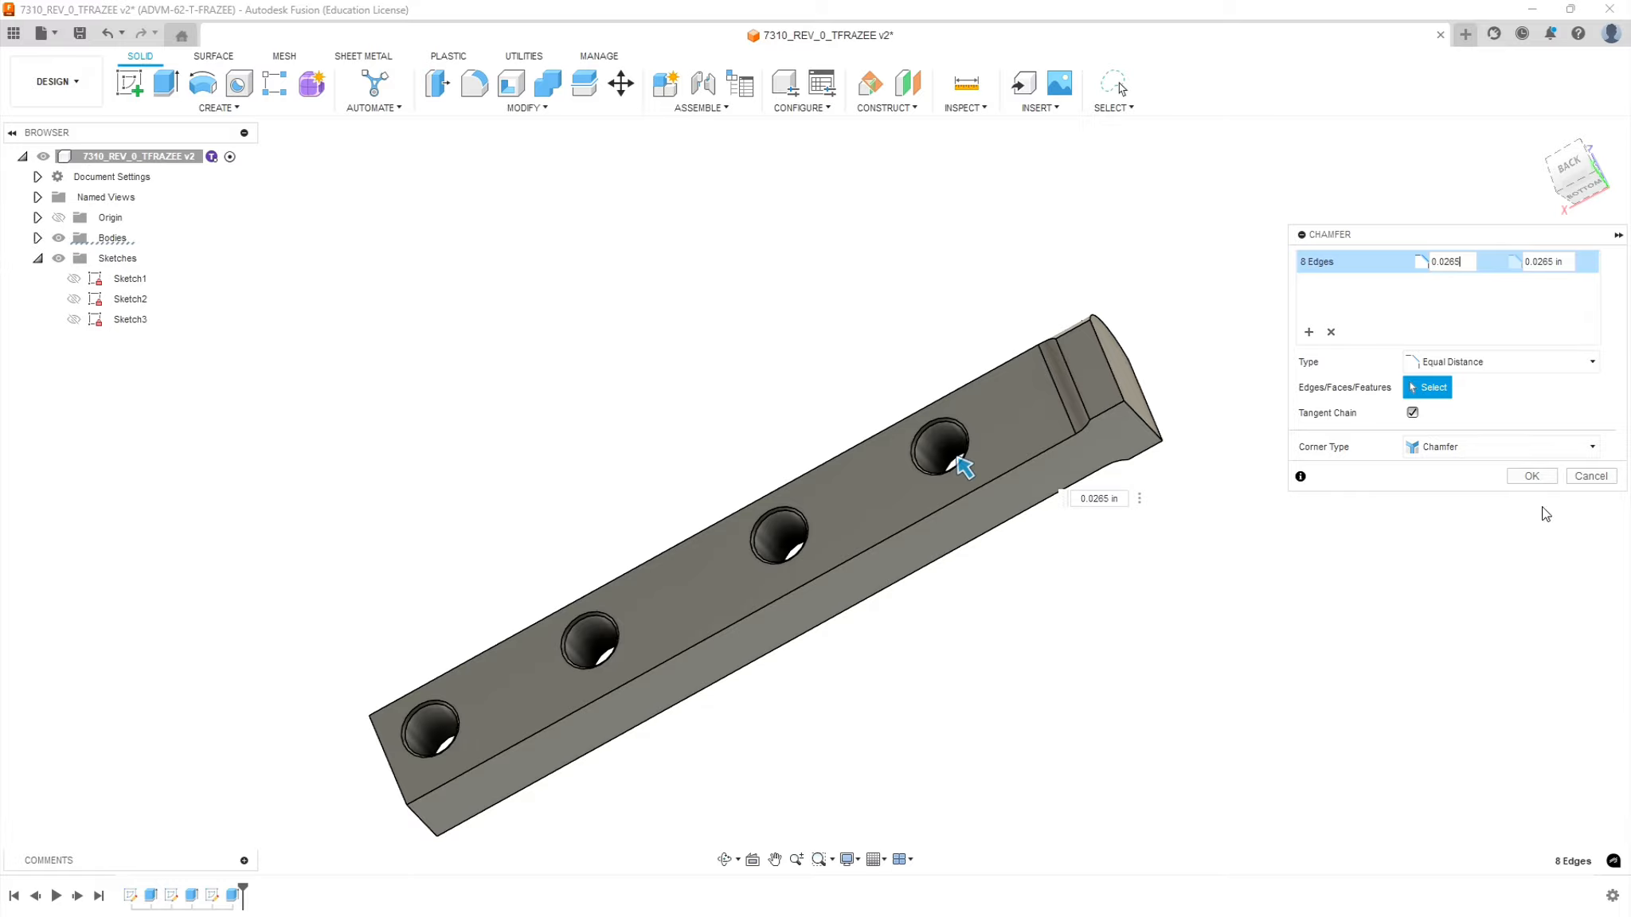
left_click(1531, 475)
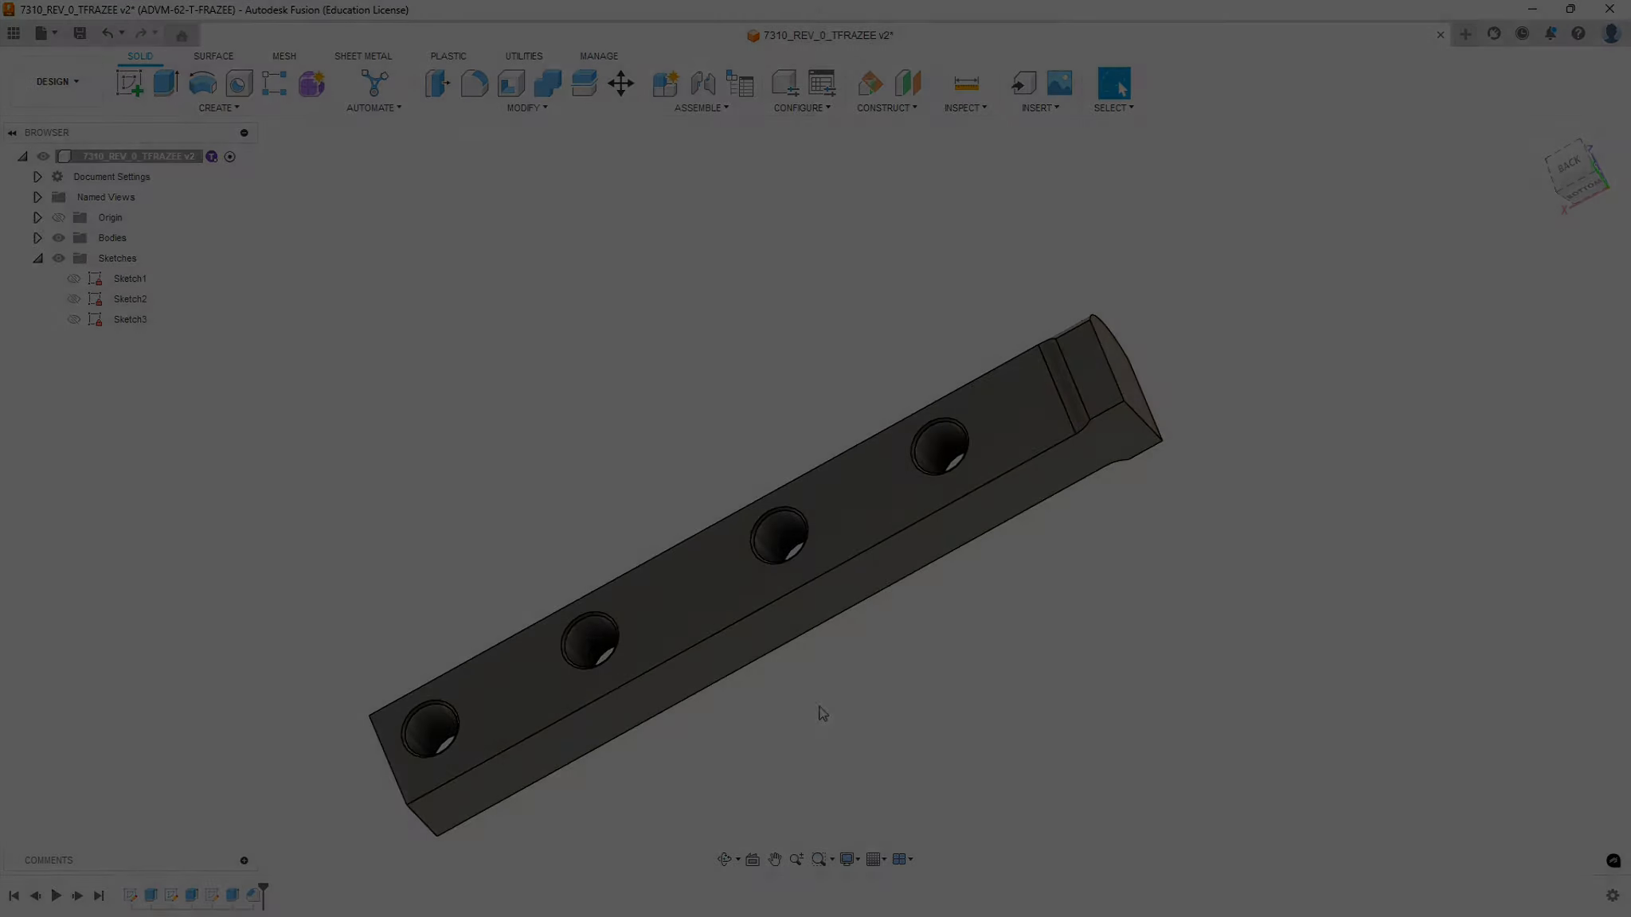